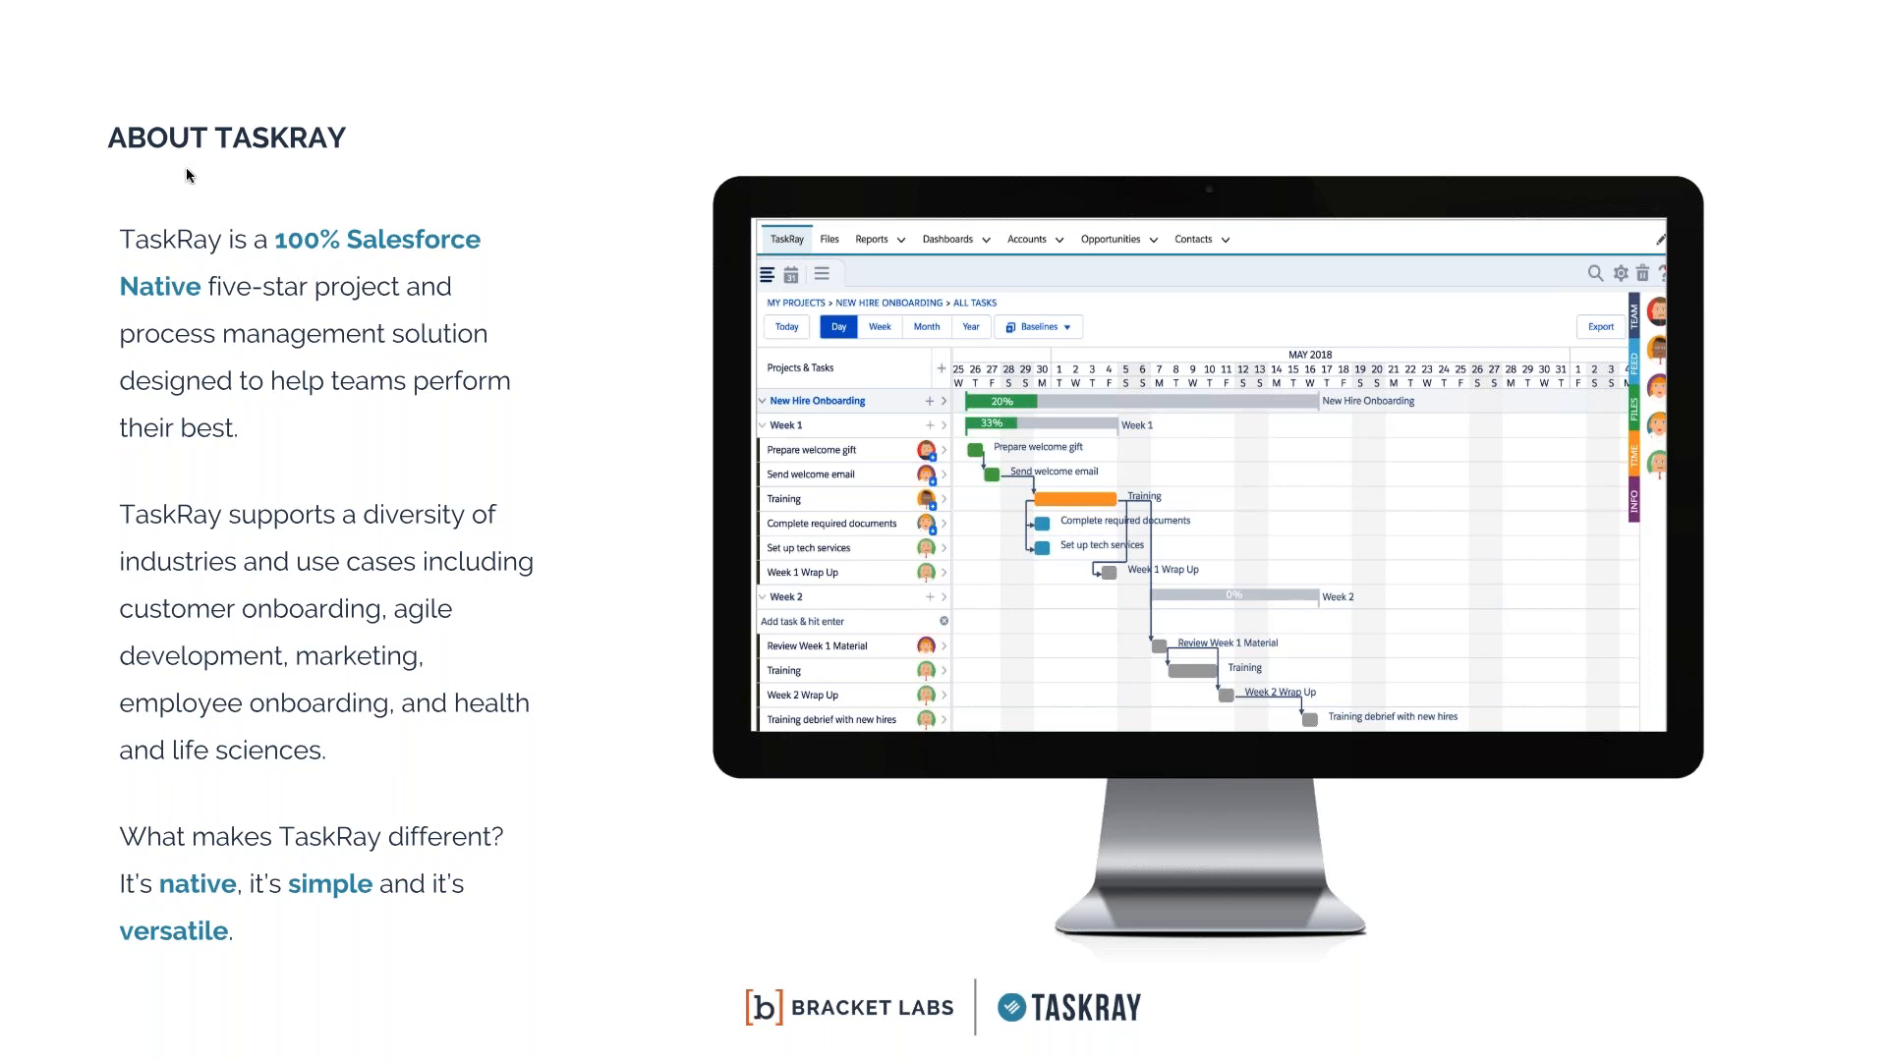
# End the slide presentation and switch to Chrome with the Salesforce home page in an enlarged window.
pyautogui.moveTo(456, 919)
pyautogui.press('Right')
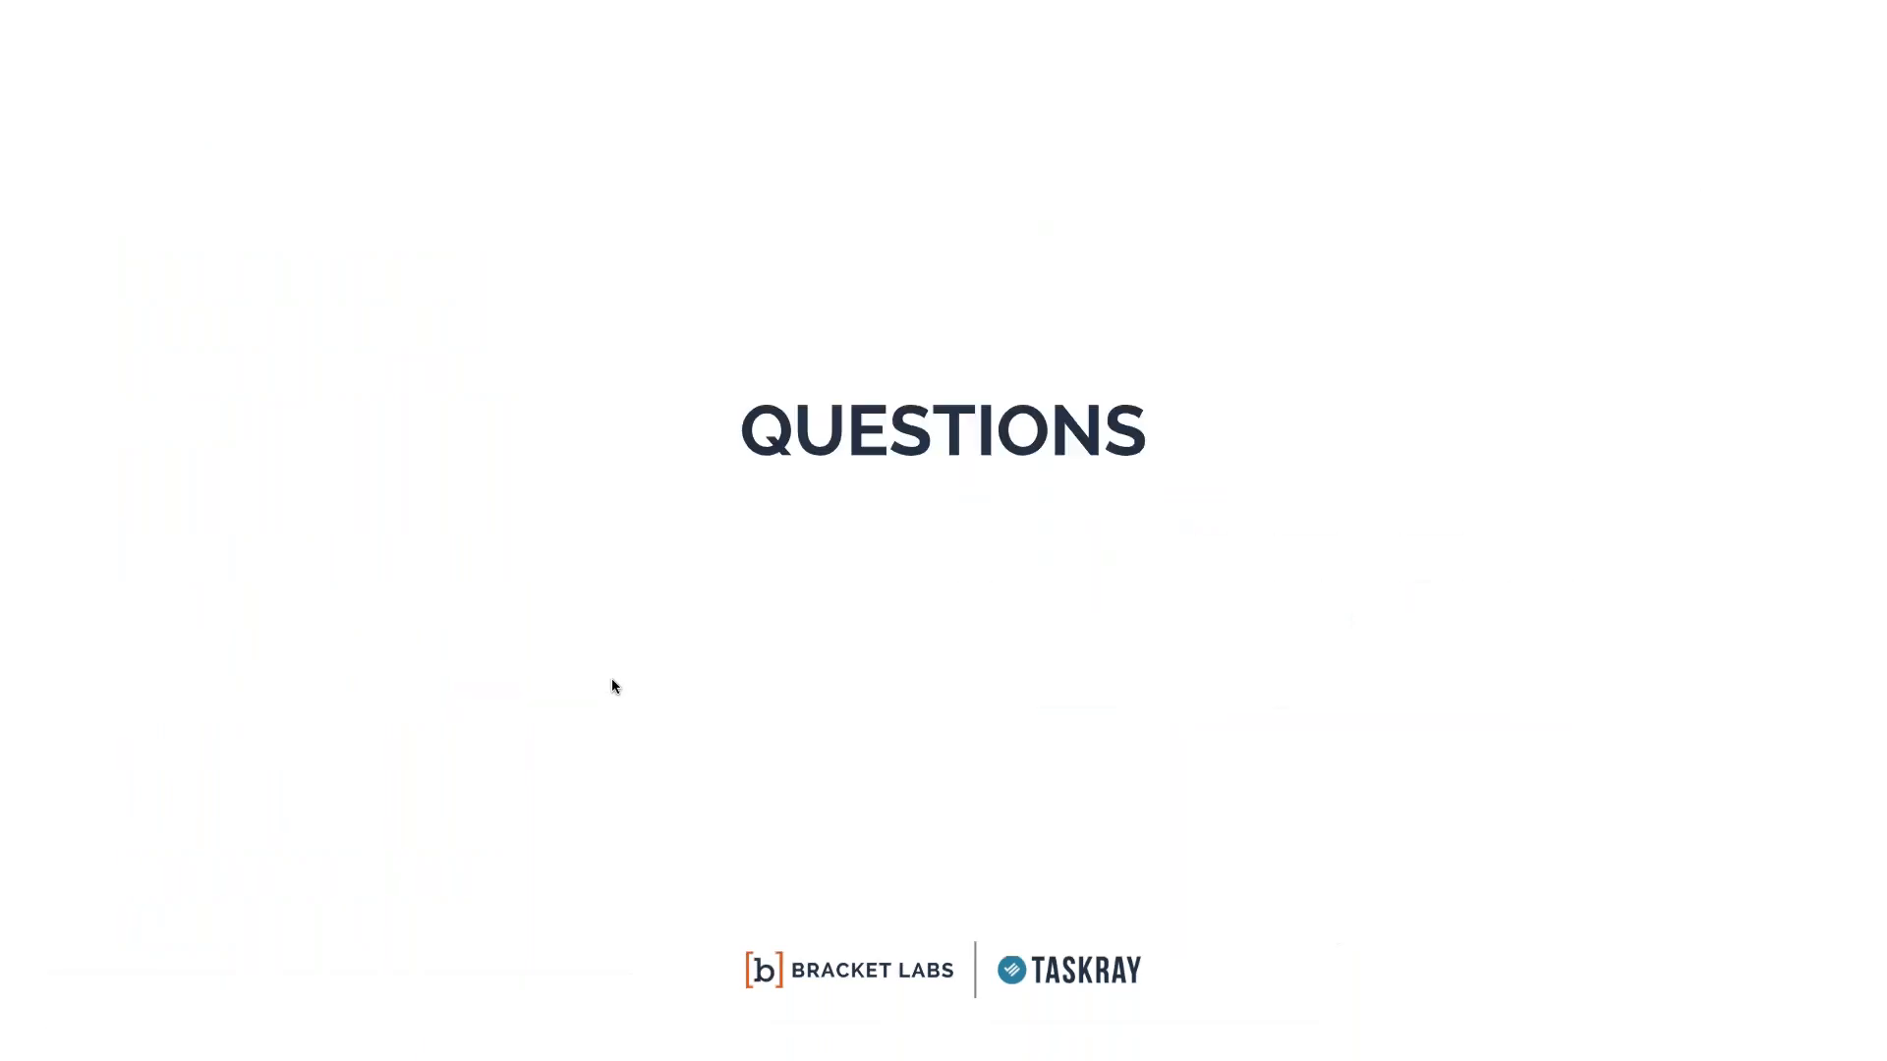
pyautogui.press('Escape')
pyautogui.click(210, 45)
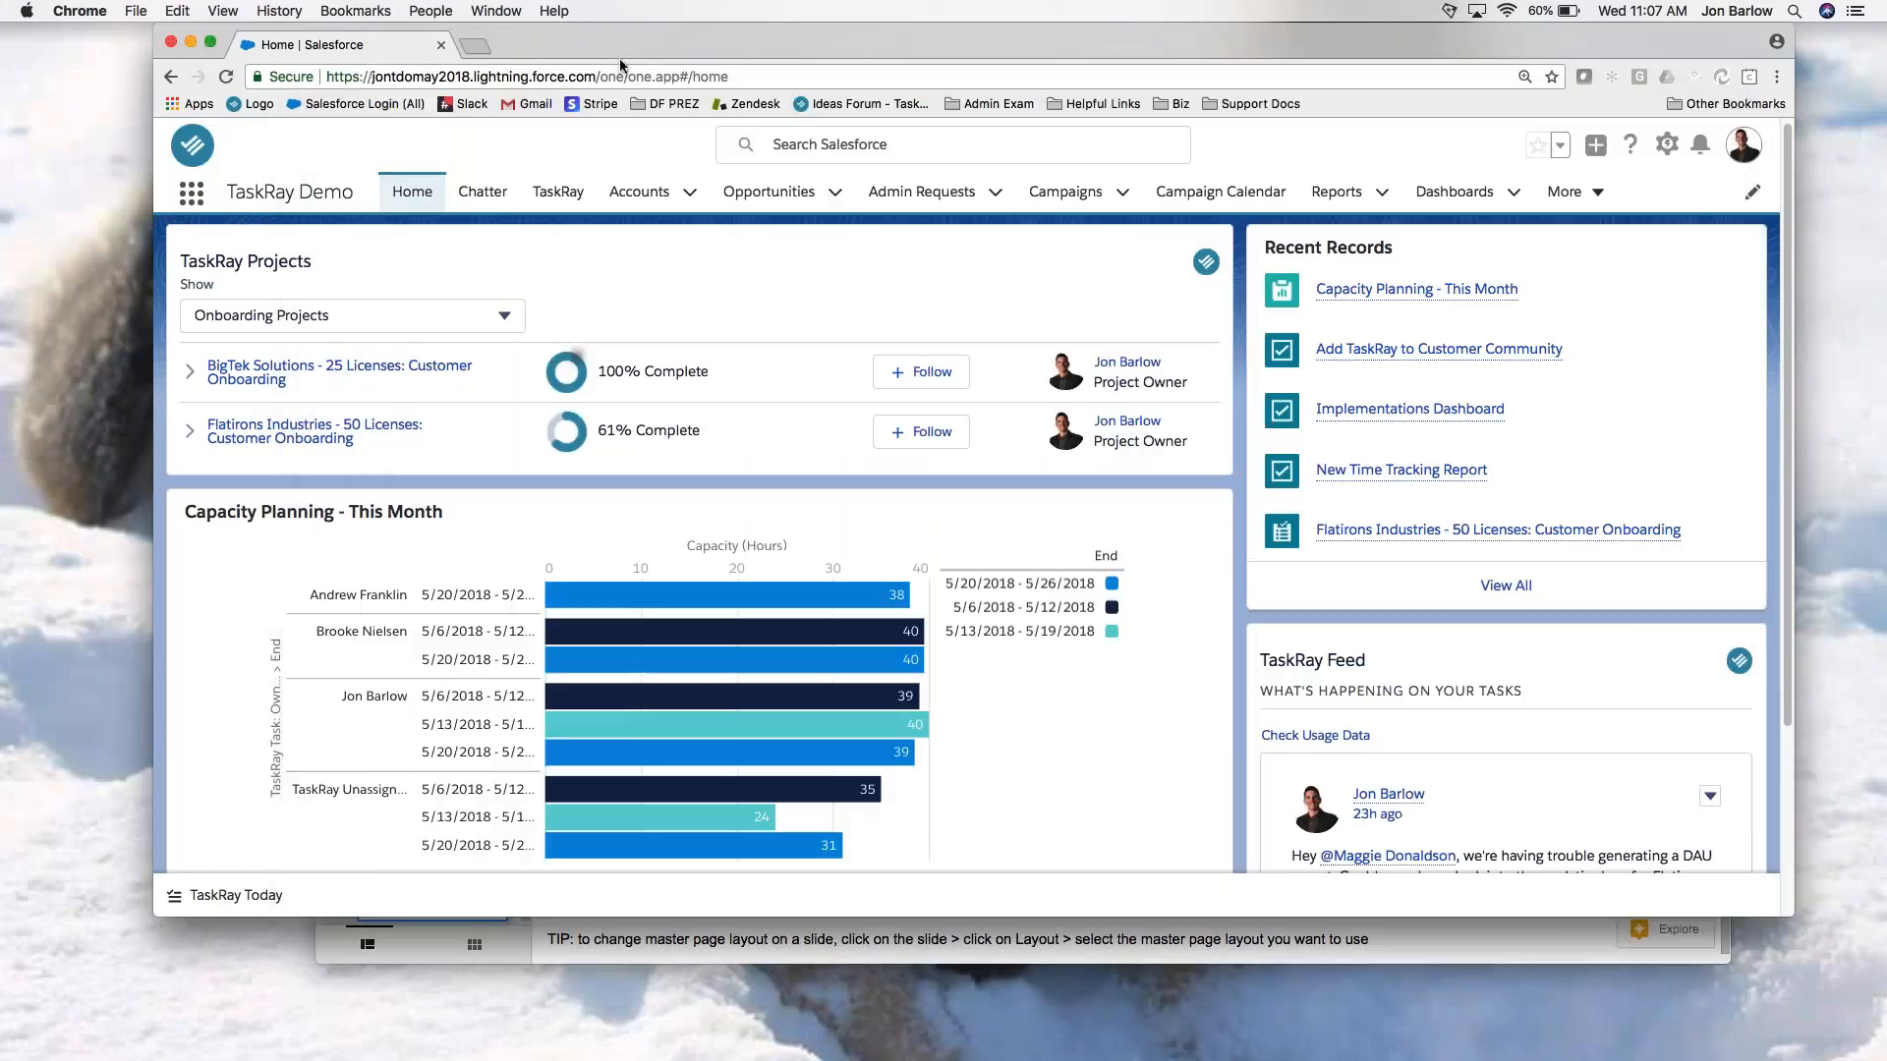
pyautogui.click(210, 45)
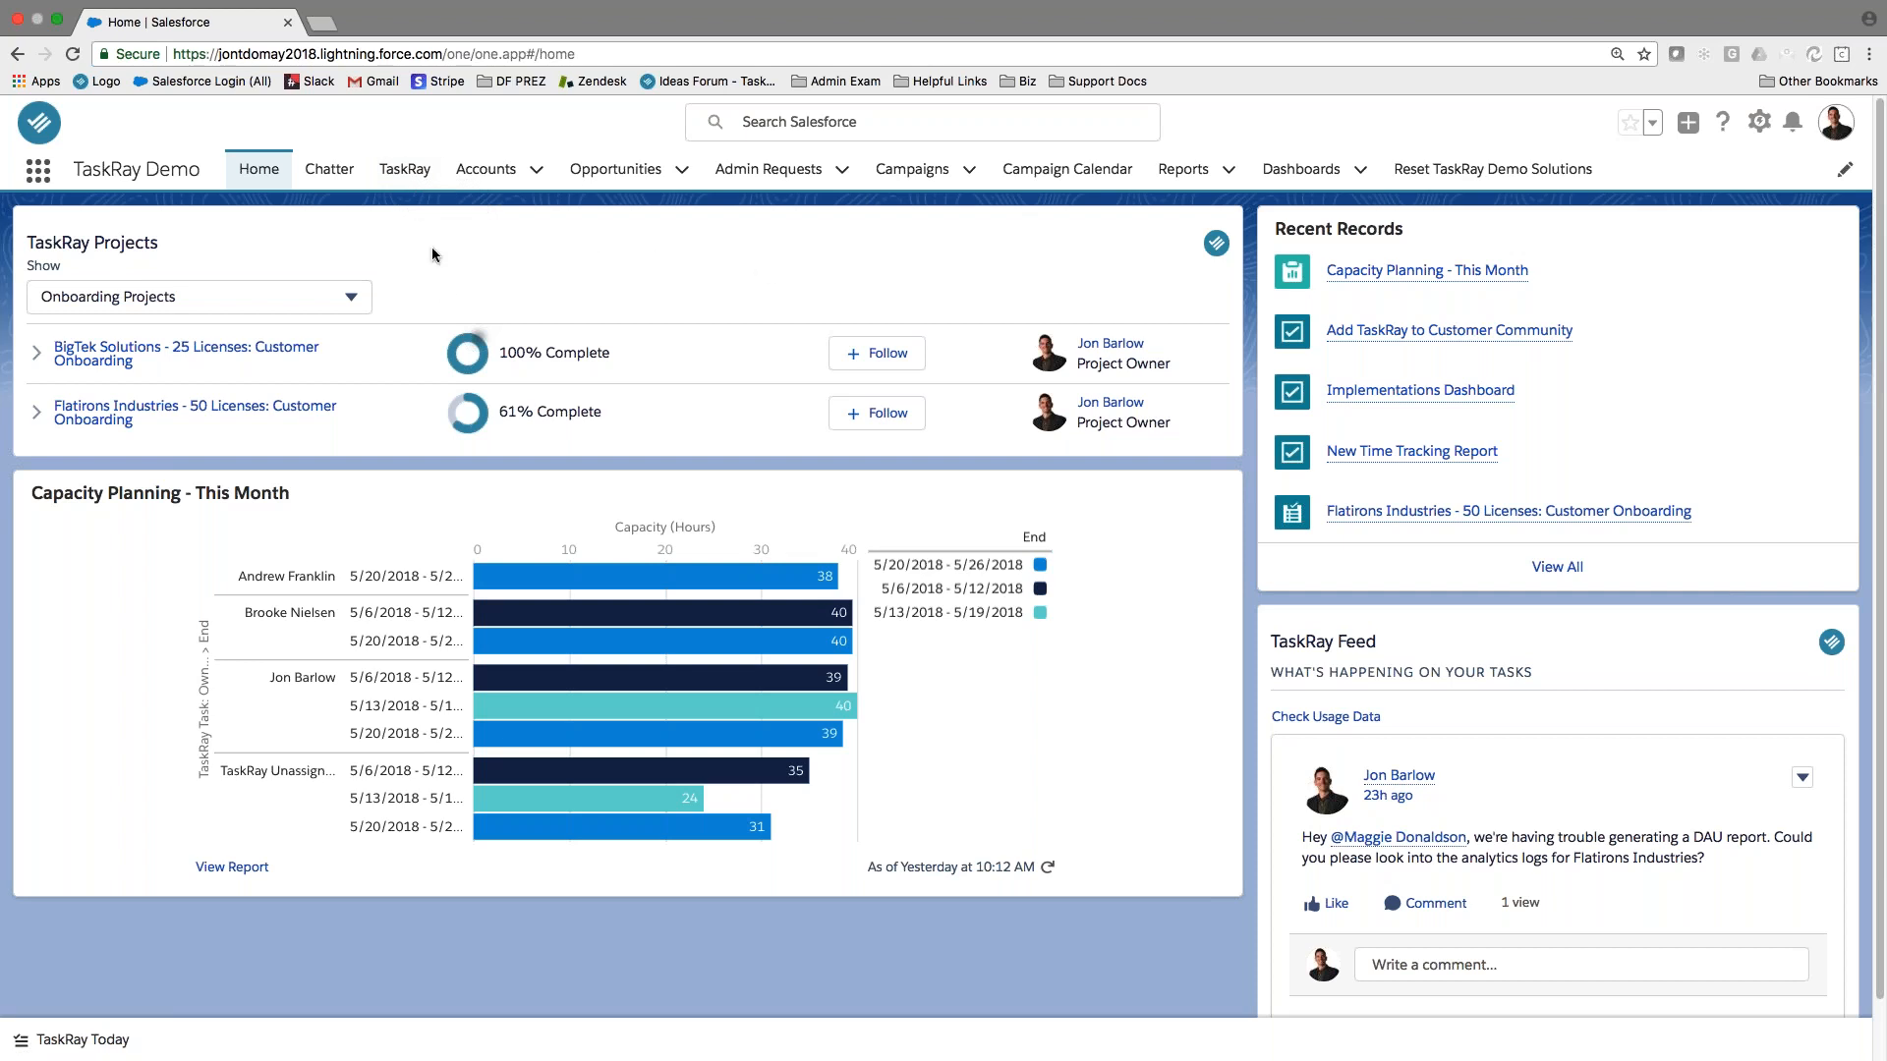
# Open TaskRay from the Salesforce home page and deselect the Salesforce Admin Requests project on the board.
pyautogui.moveTo(27, 245); pyautogui.dragTo(192, 249)
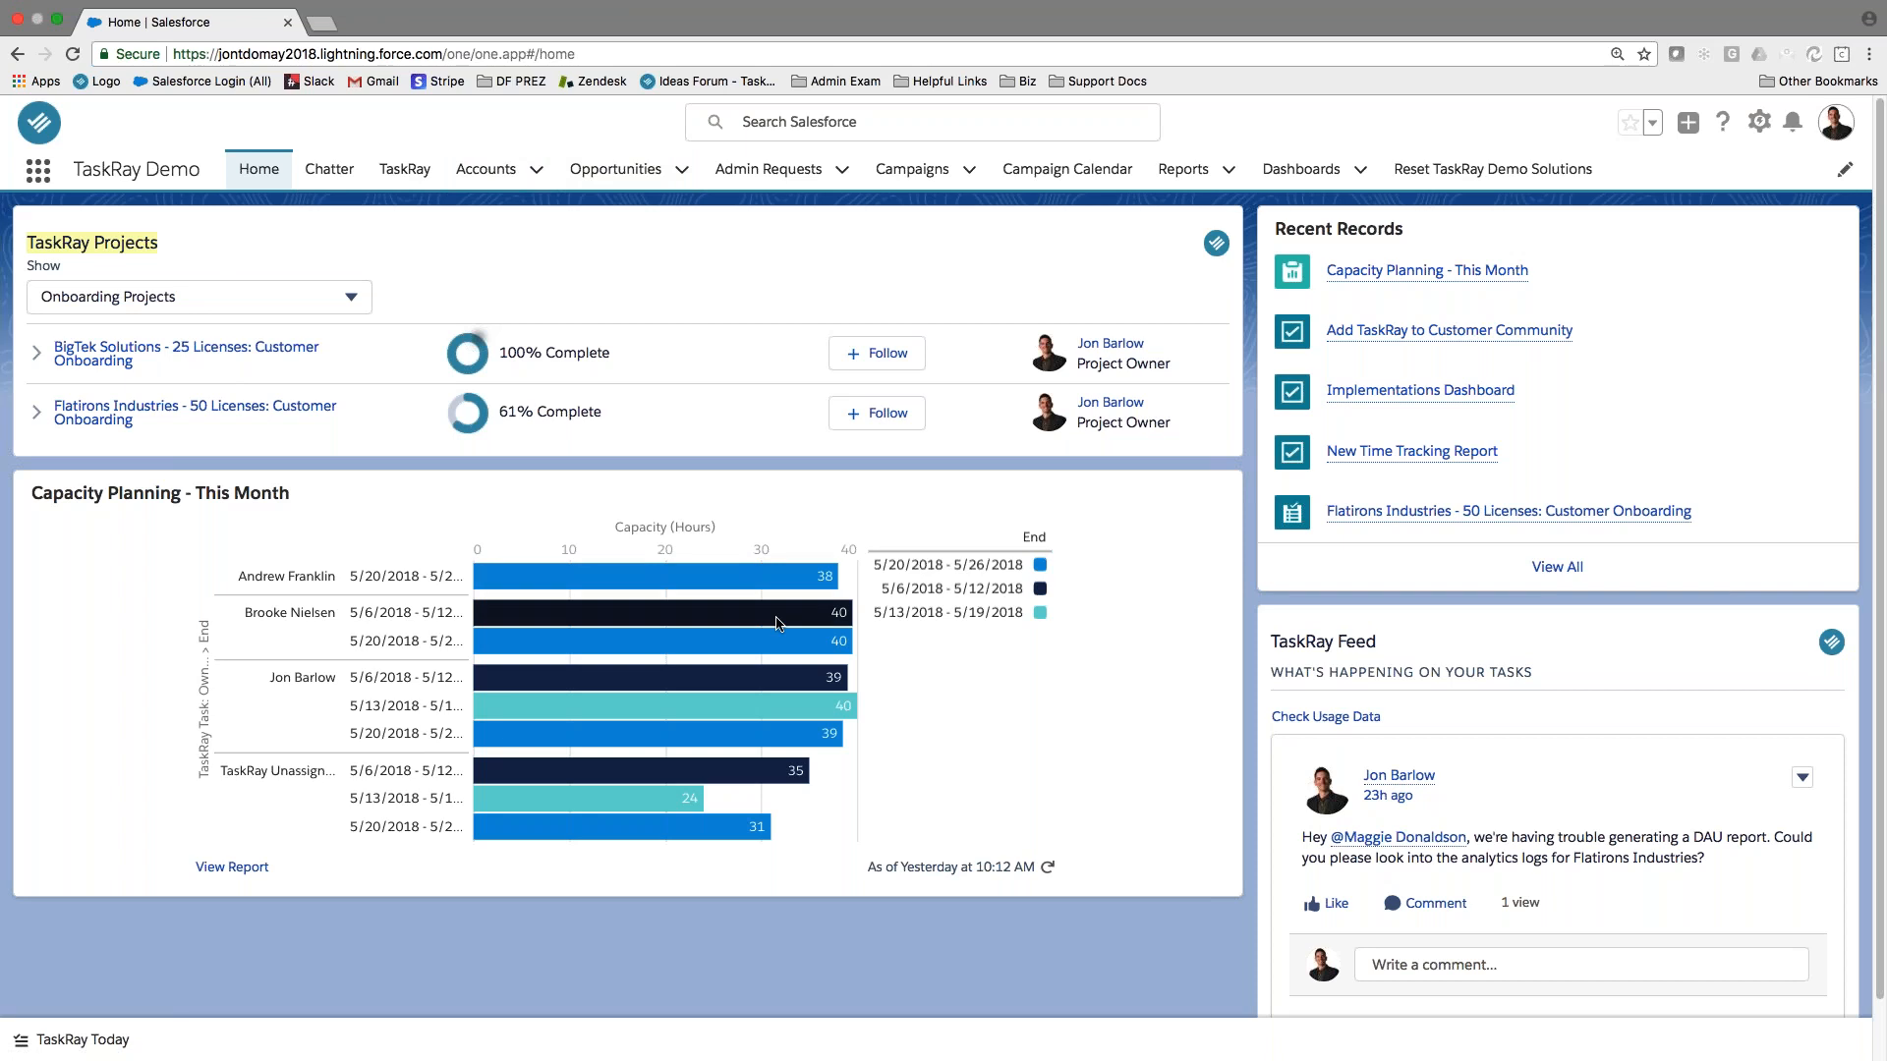
pyautogui.moveTo(797, 712)
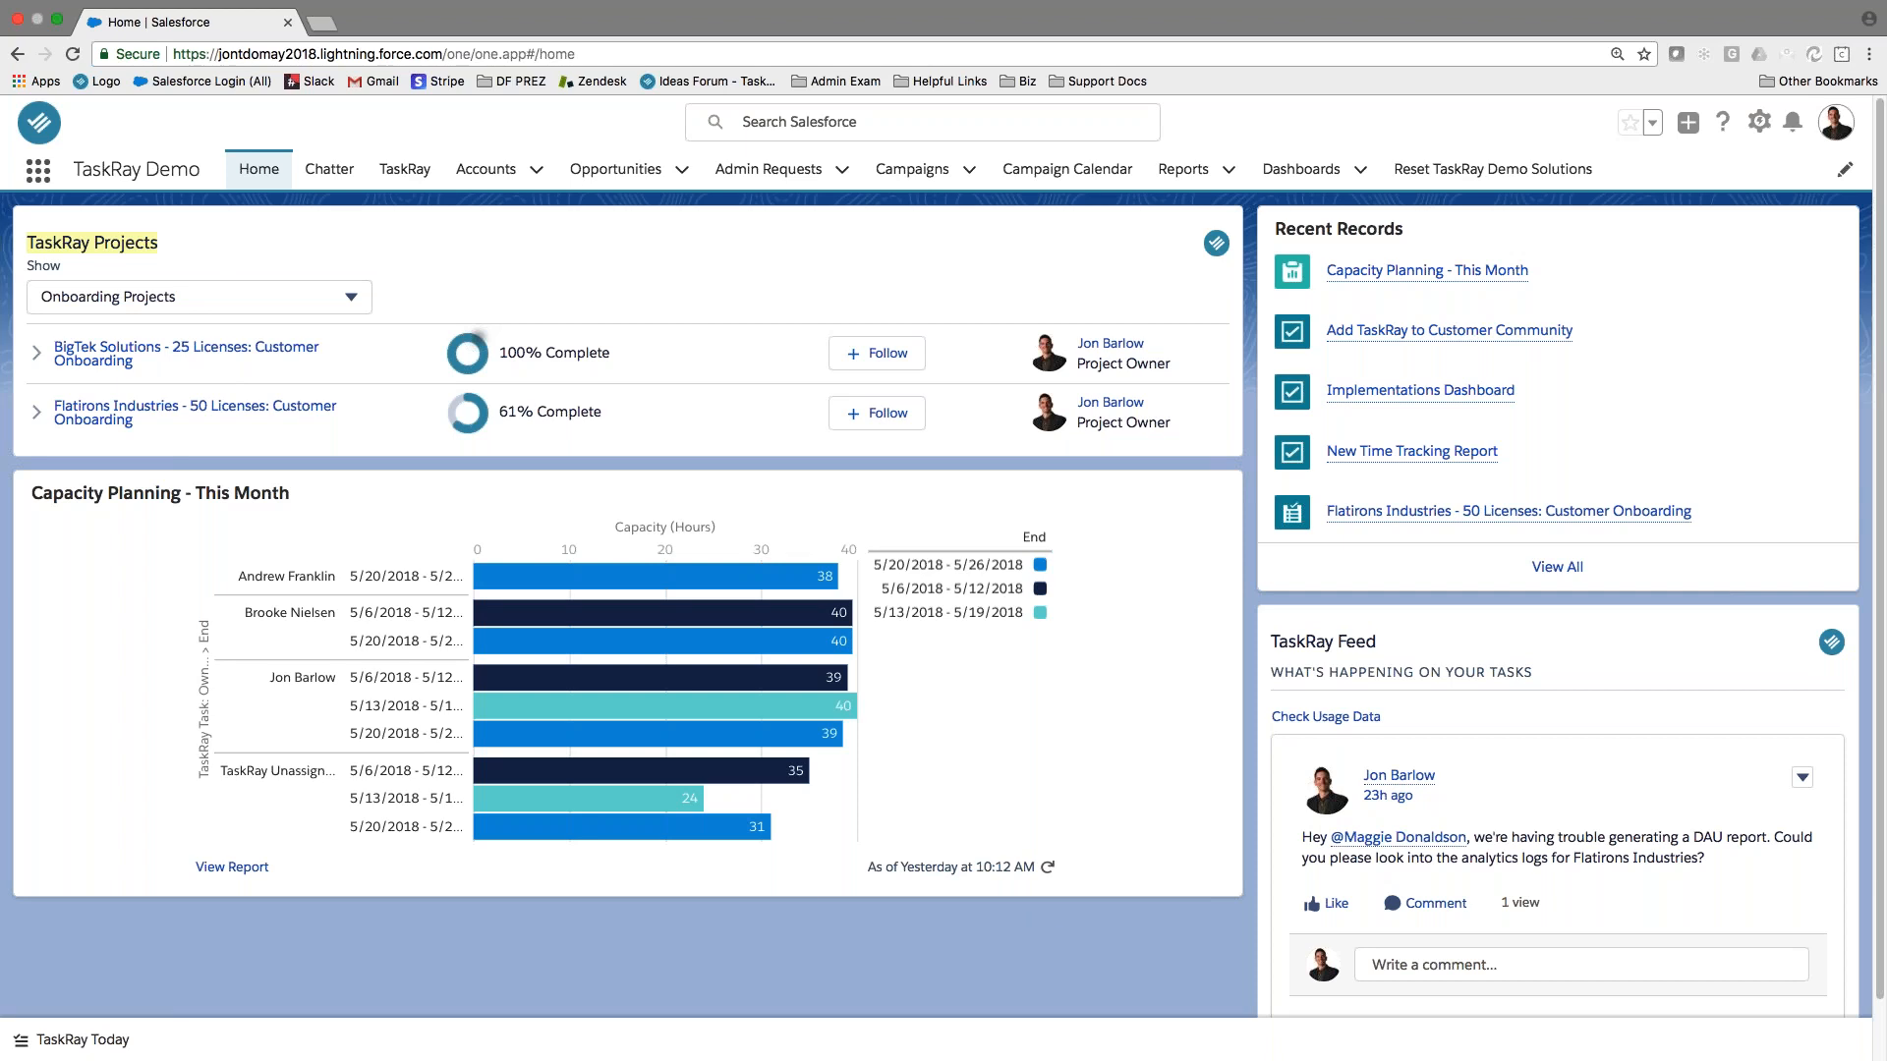
pyautogui.click(382, 177)
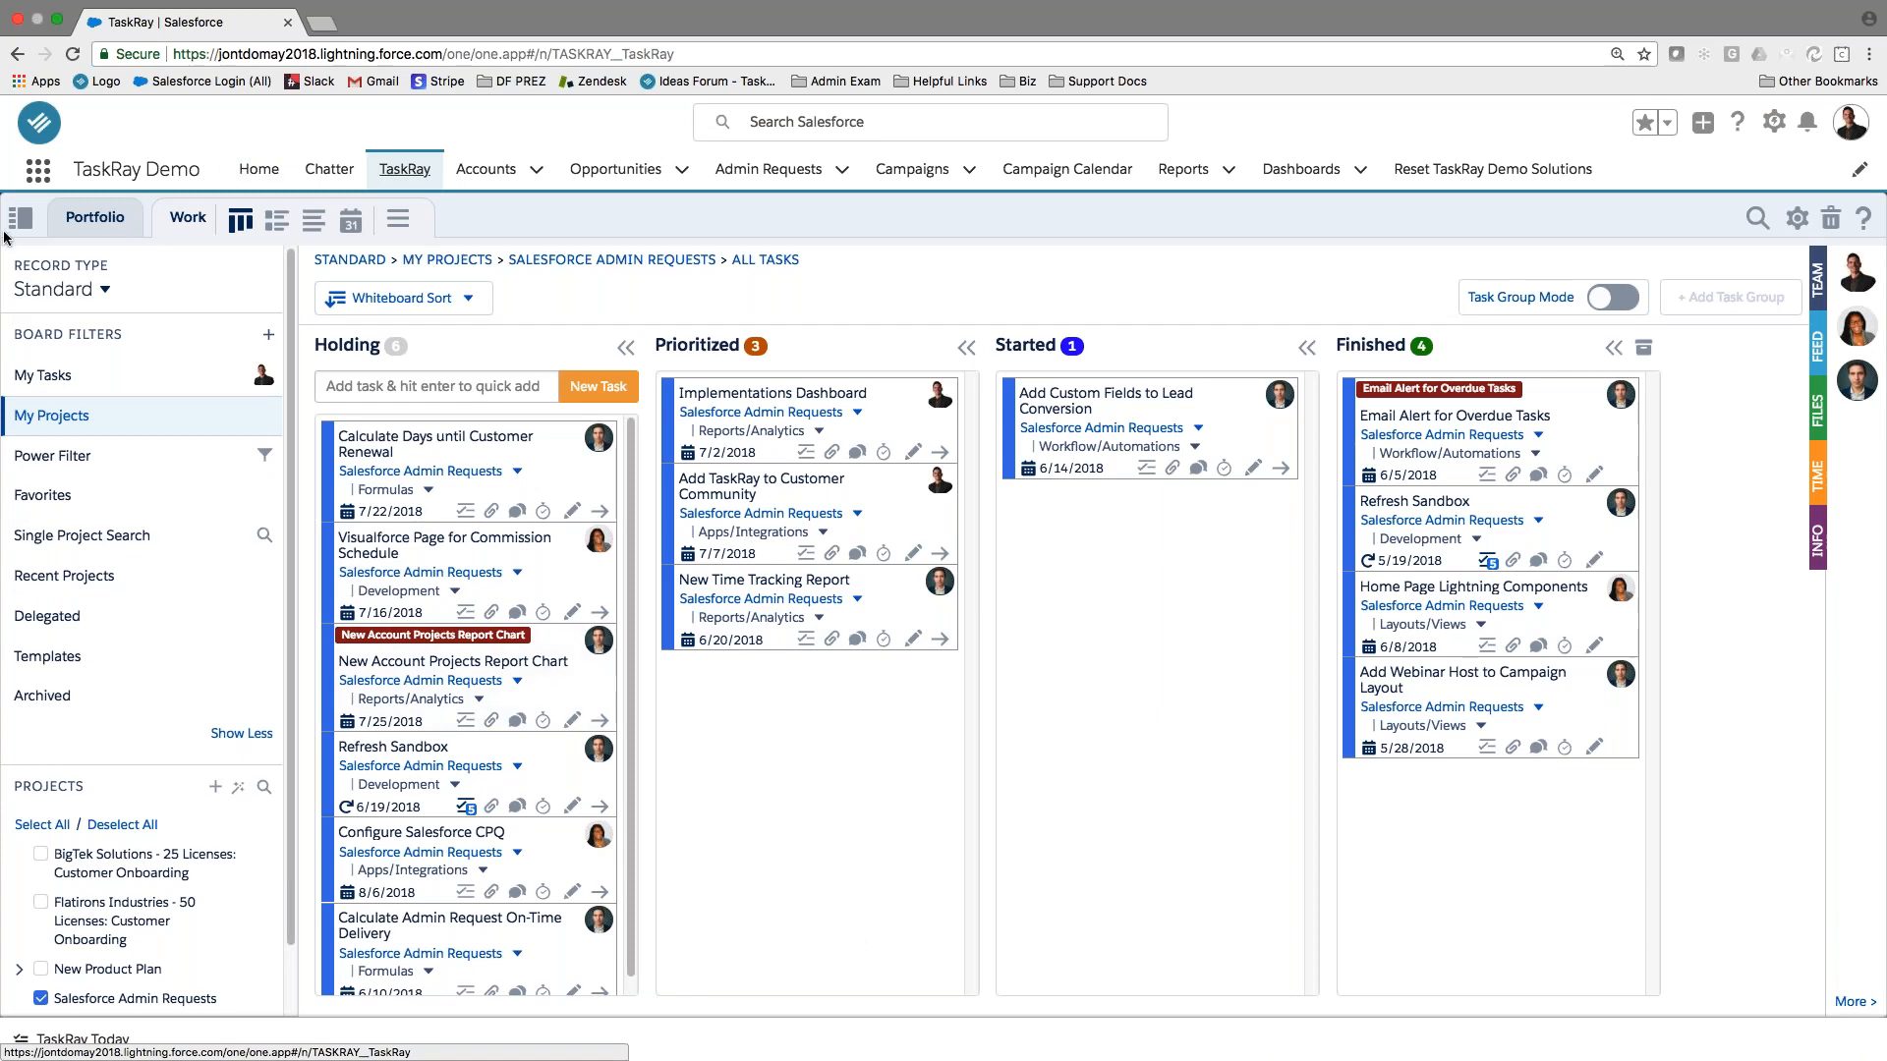
pyautogui.click(40, 998)
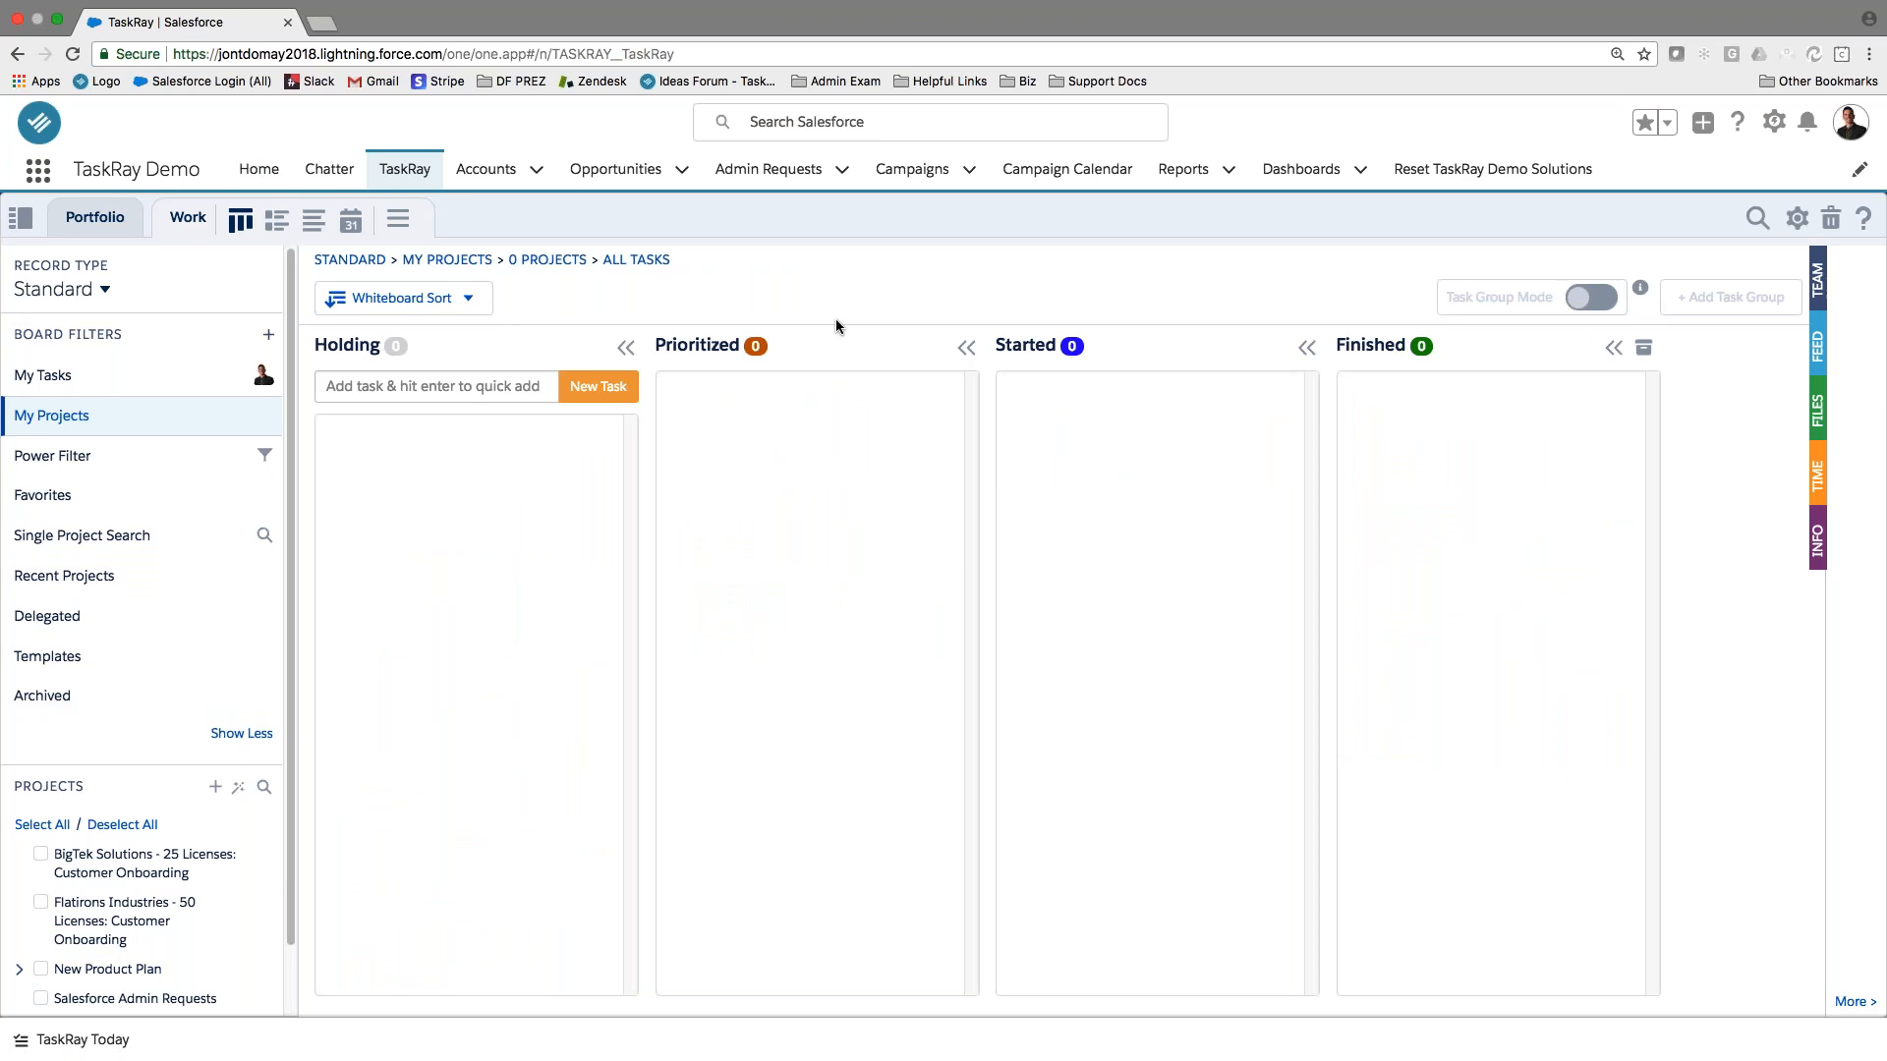
# Look through the row, plan and calendar views of the work area and the portfolio of onboarding projects.
pyautogui.click(278, 225)
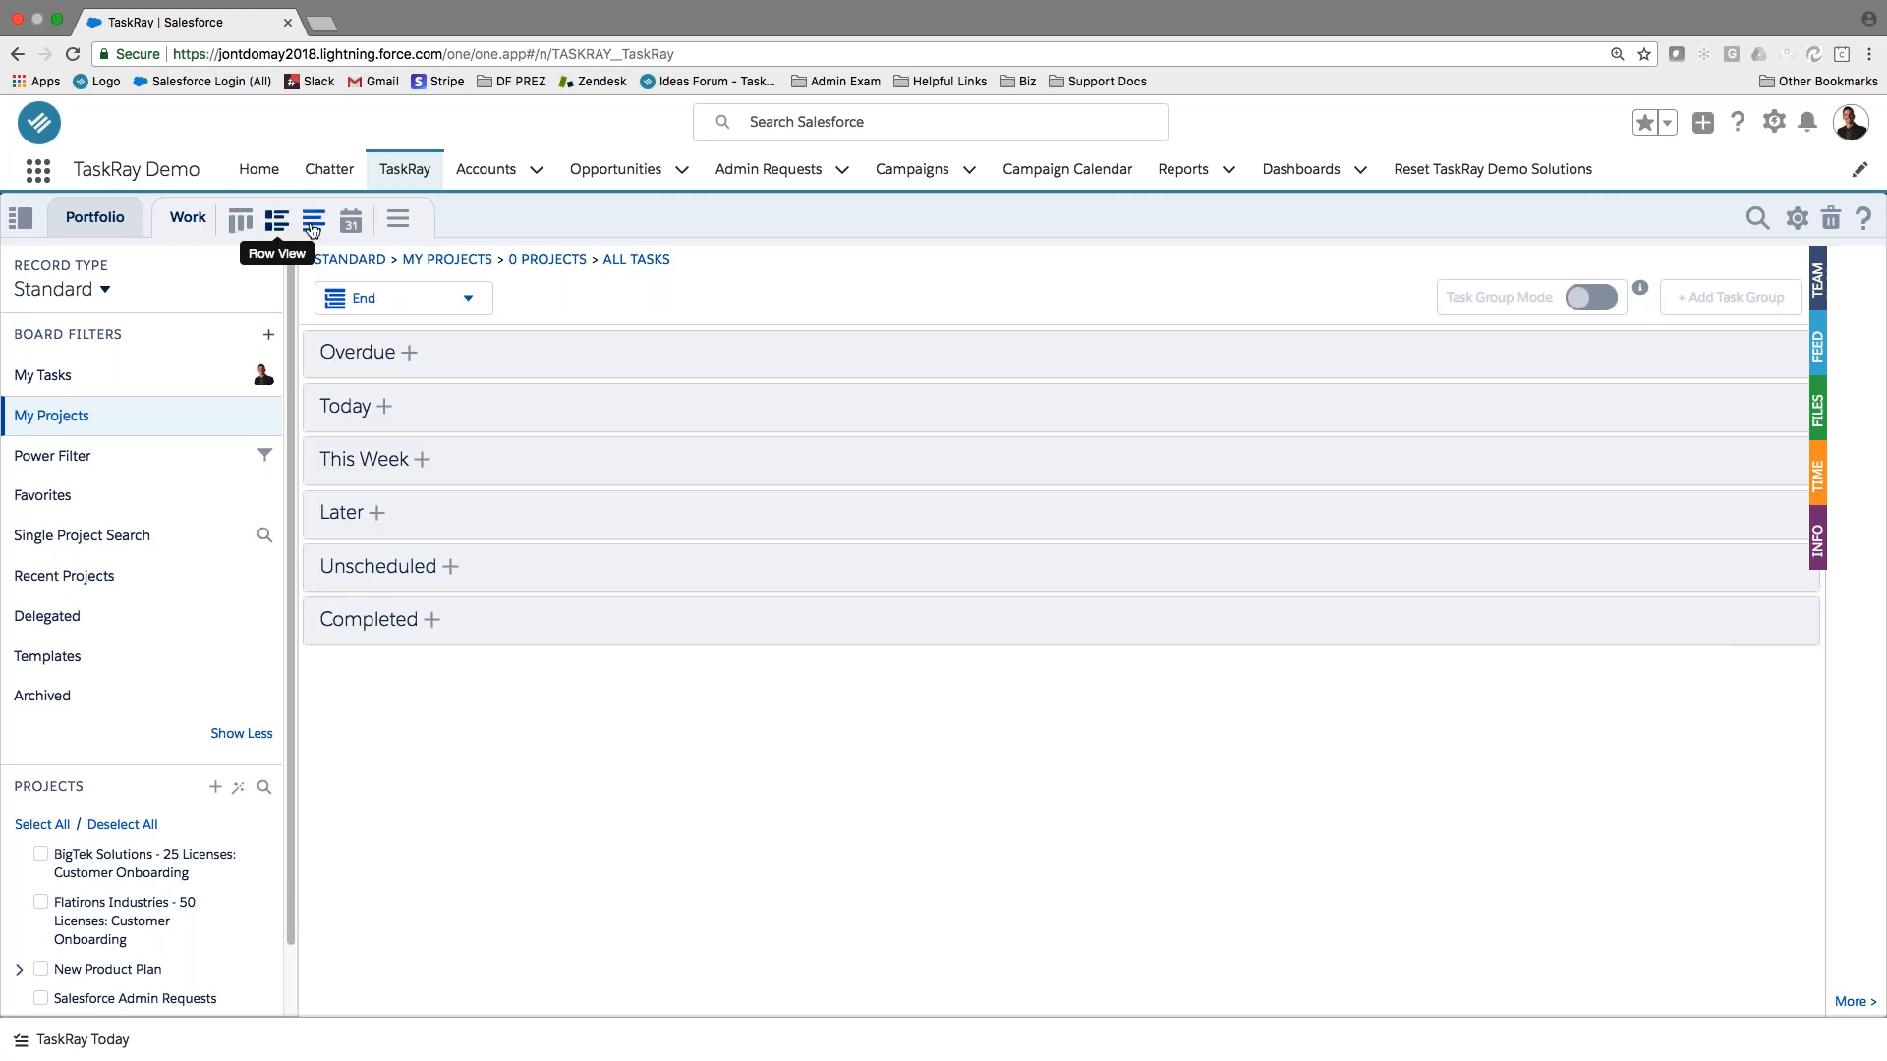
pyautogui.click(315, 228)
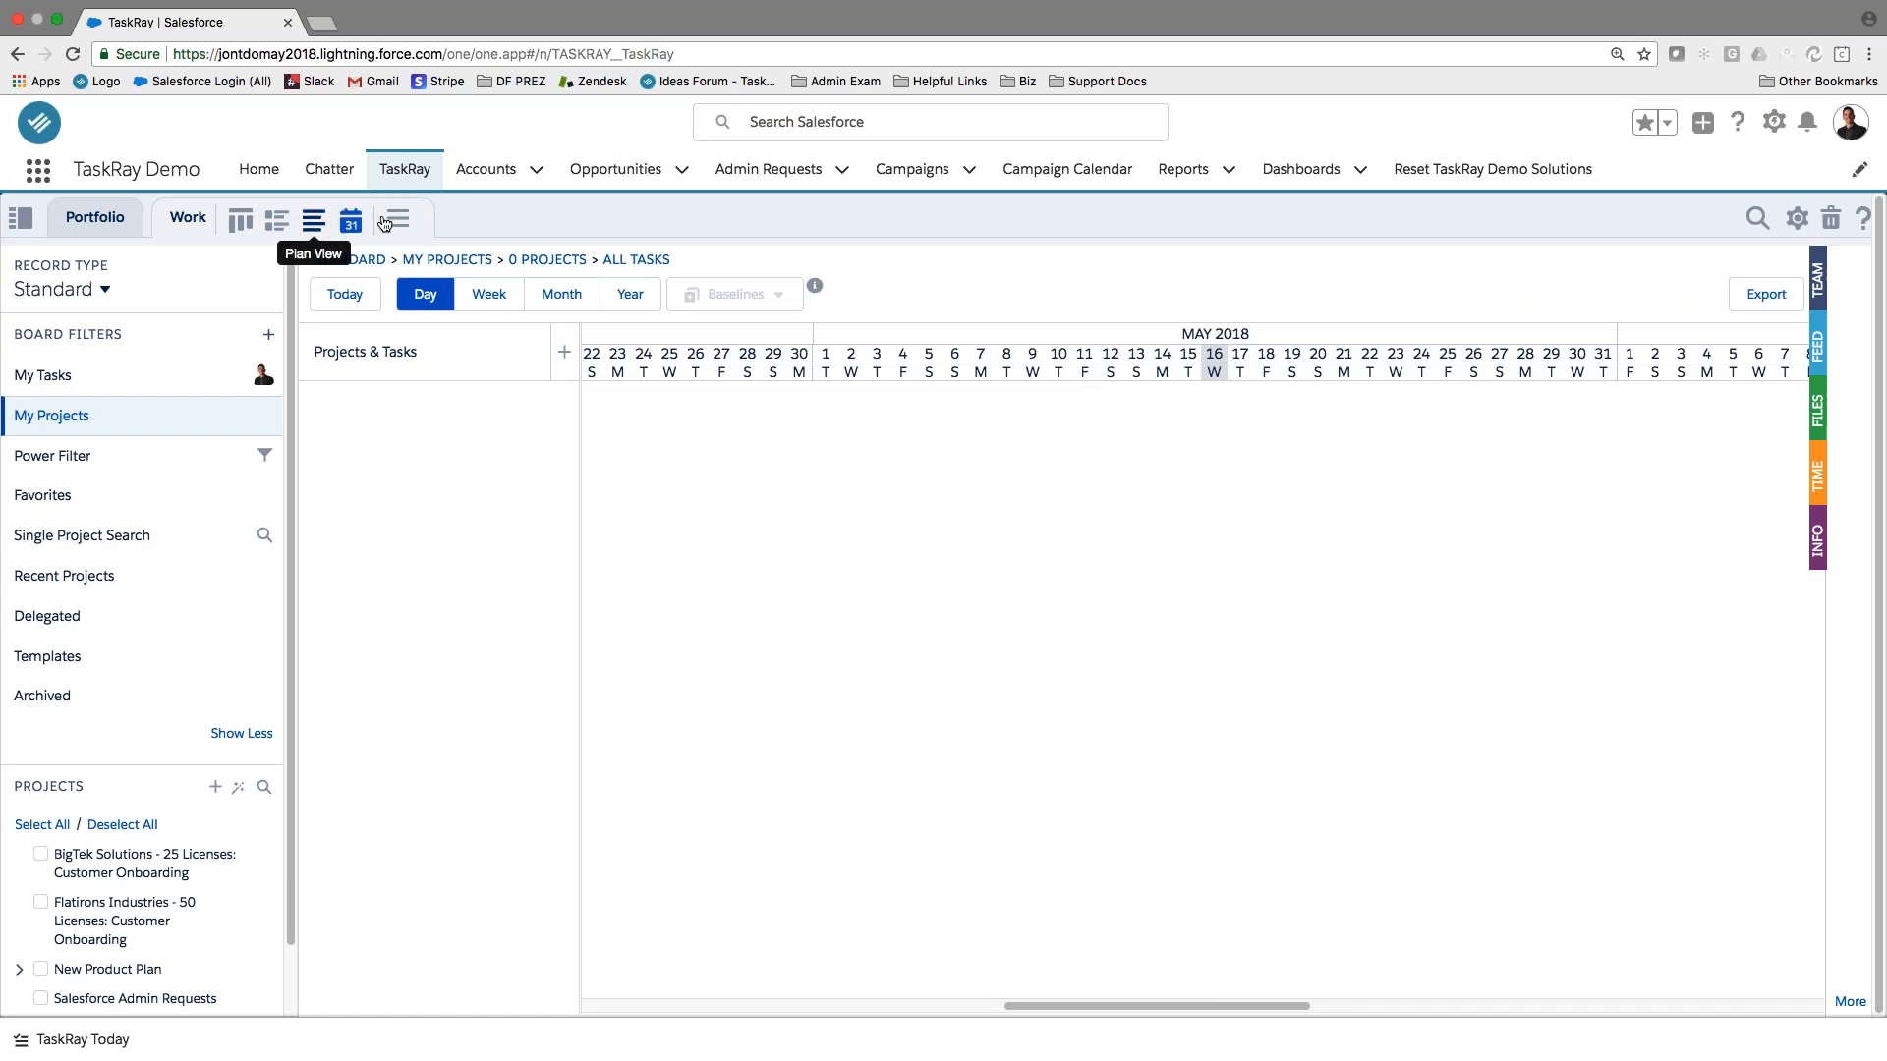
pyautogui.click(351, 222)
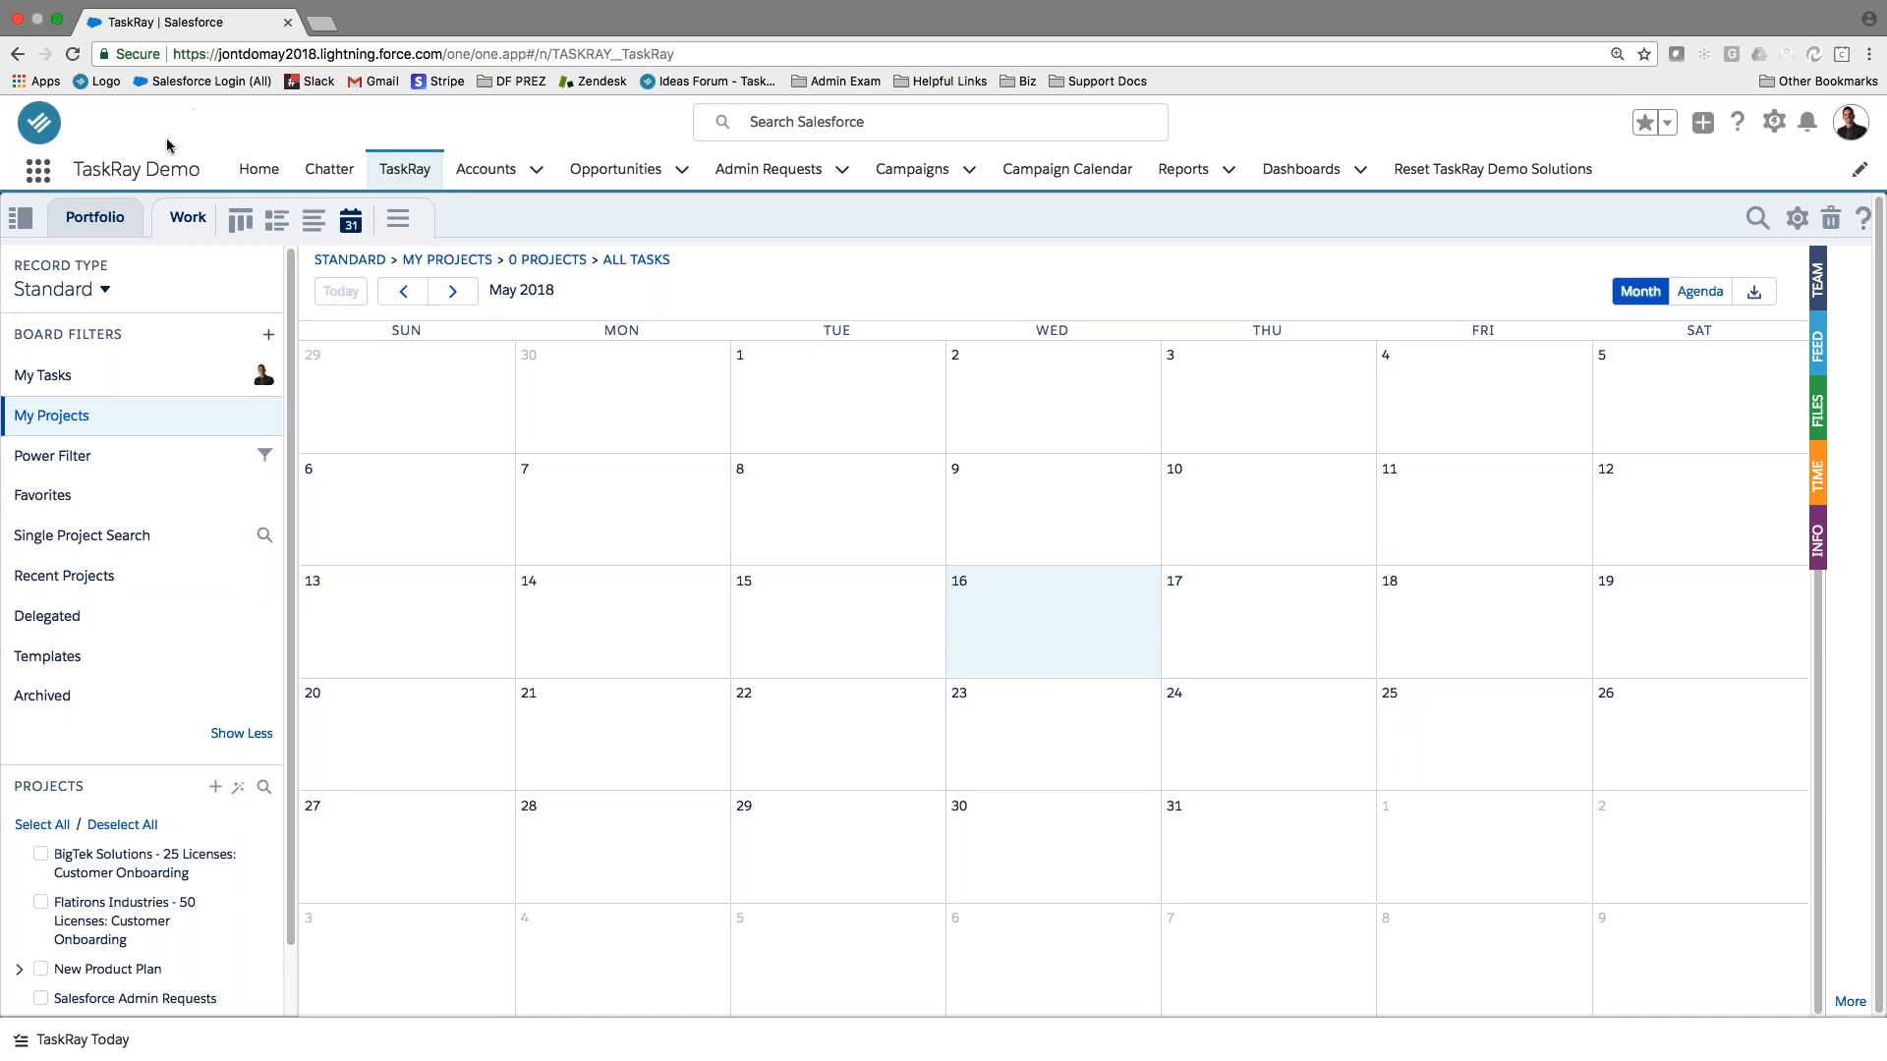
pyautogui.click(99, 219)
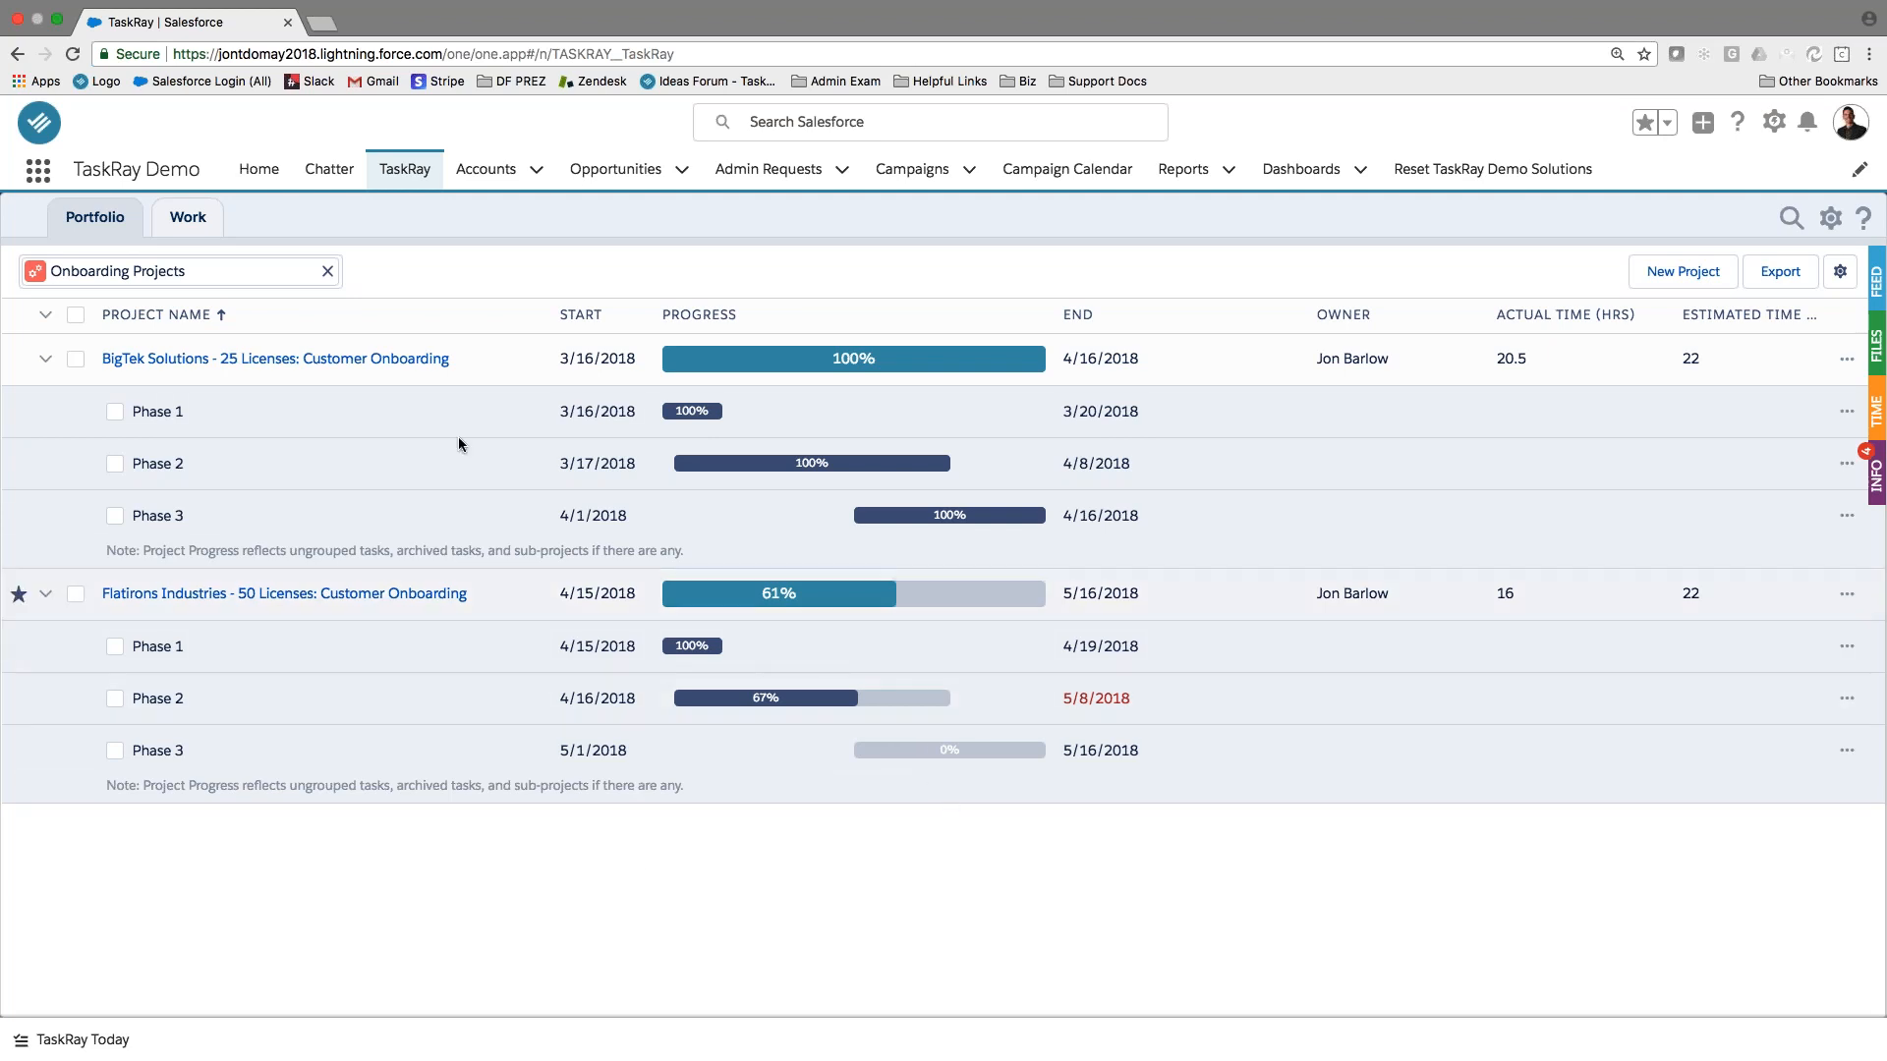
# Return to the work area's column board and look over its project list and board filters.
pyautogui.click(214, 226)
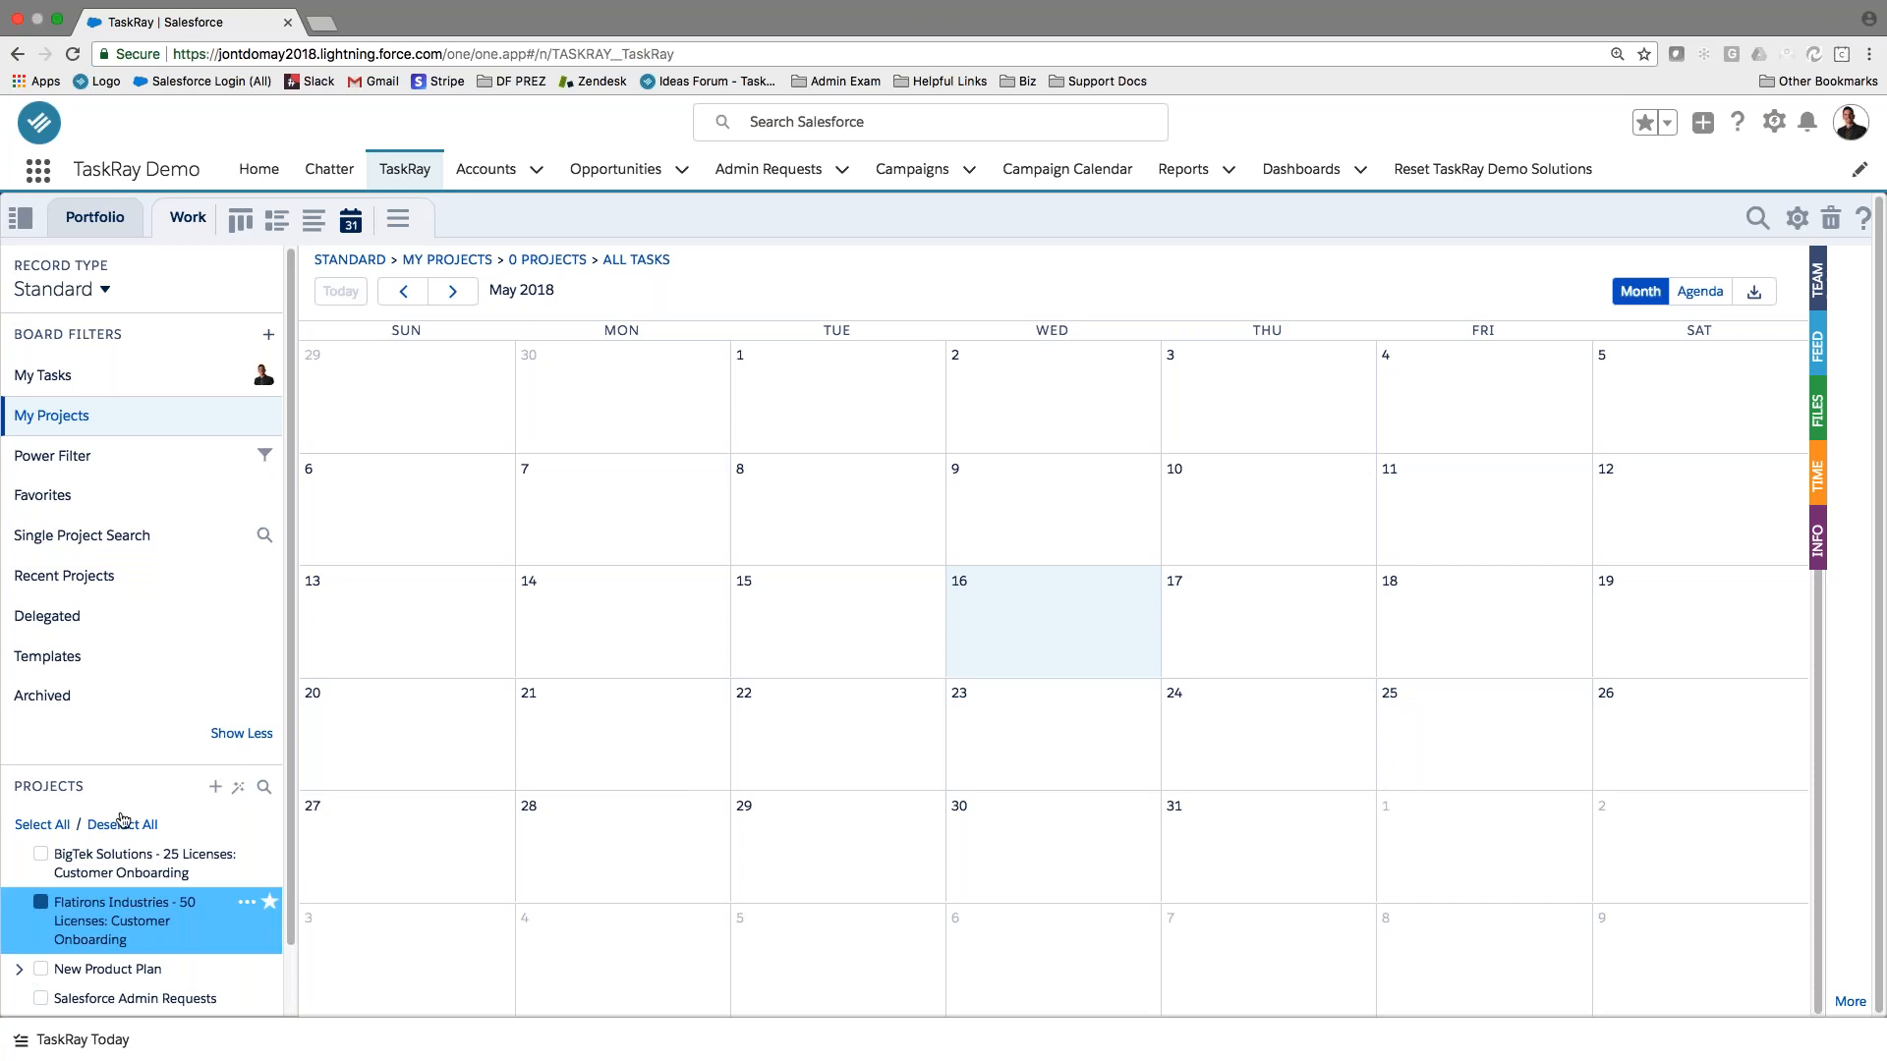
pyautogui.scroll(-1, 152, 802)
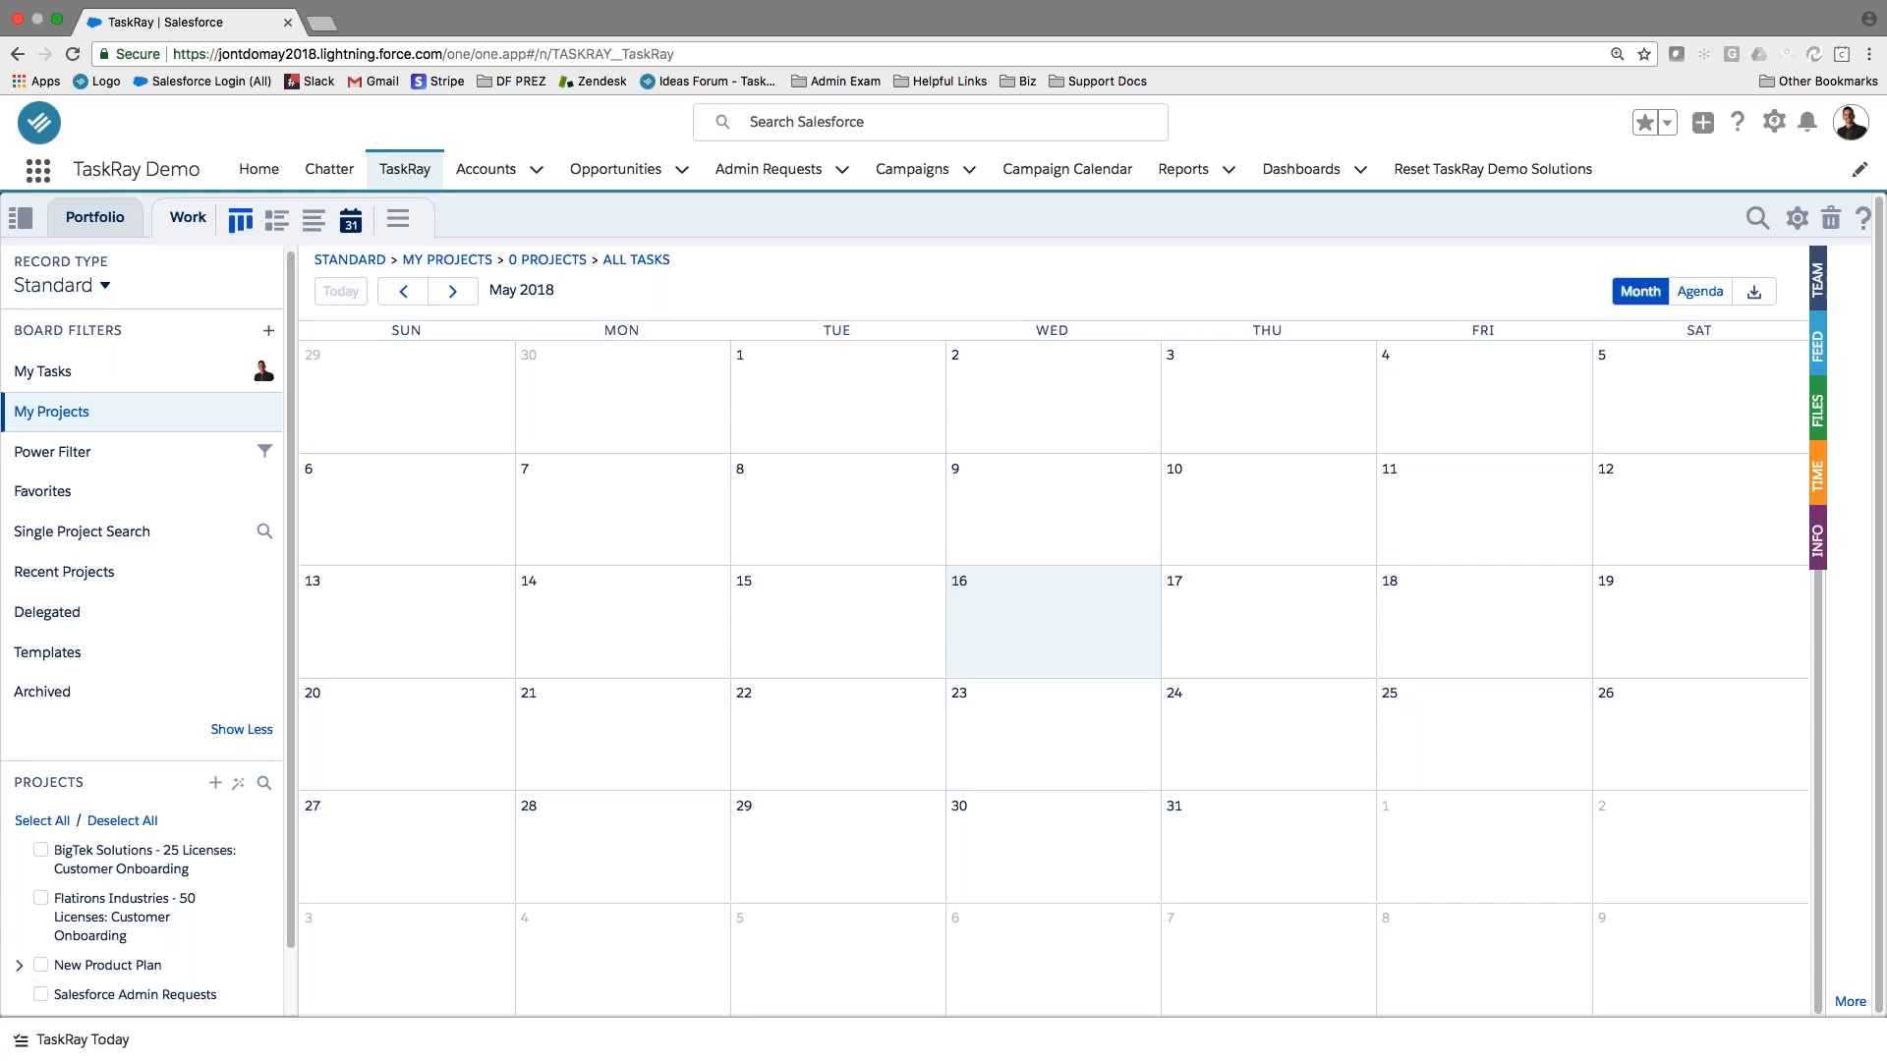
pyautogui.click(239, 220)
pyautogui.scroll(-2, 142, 786)
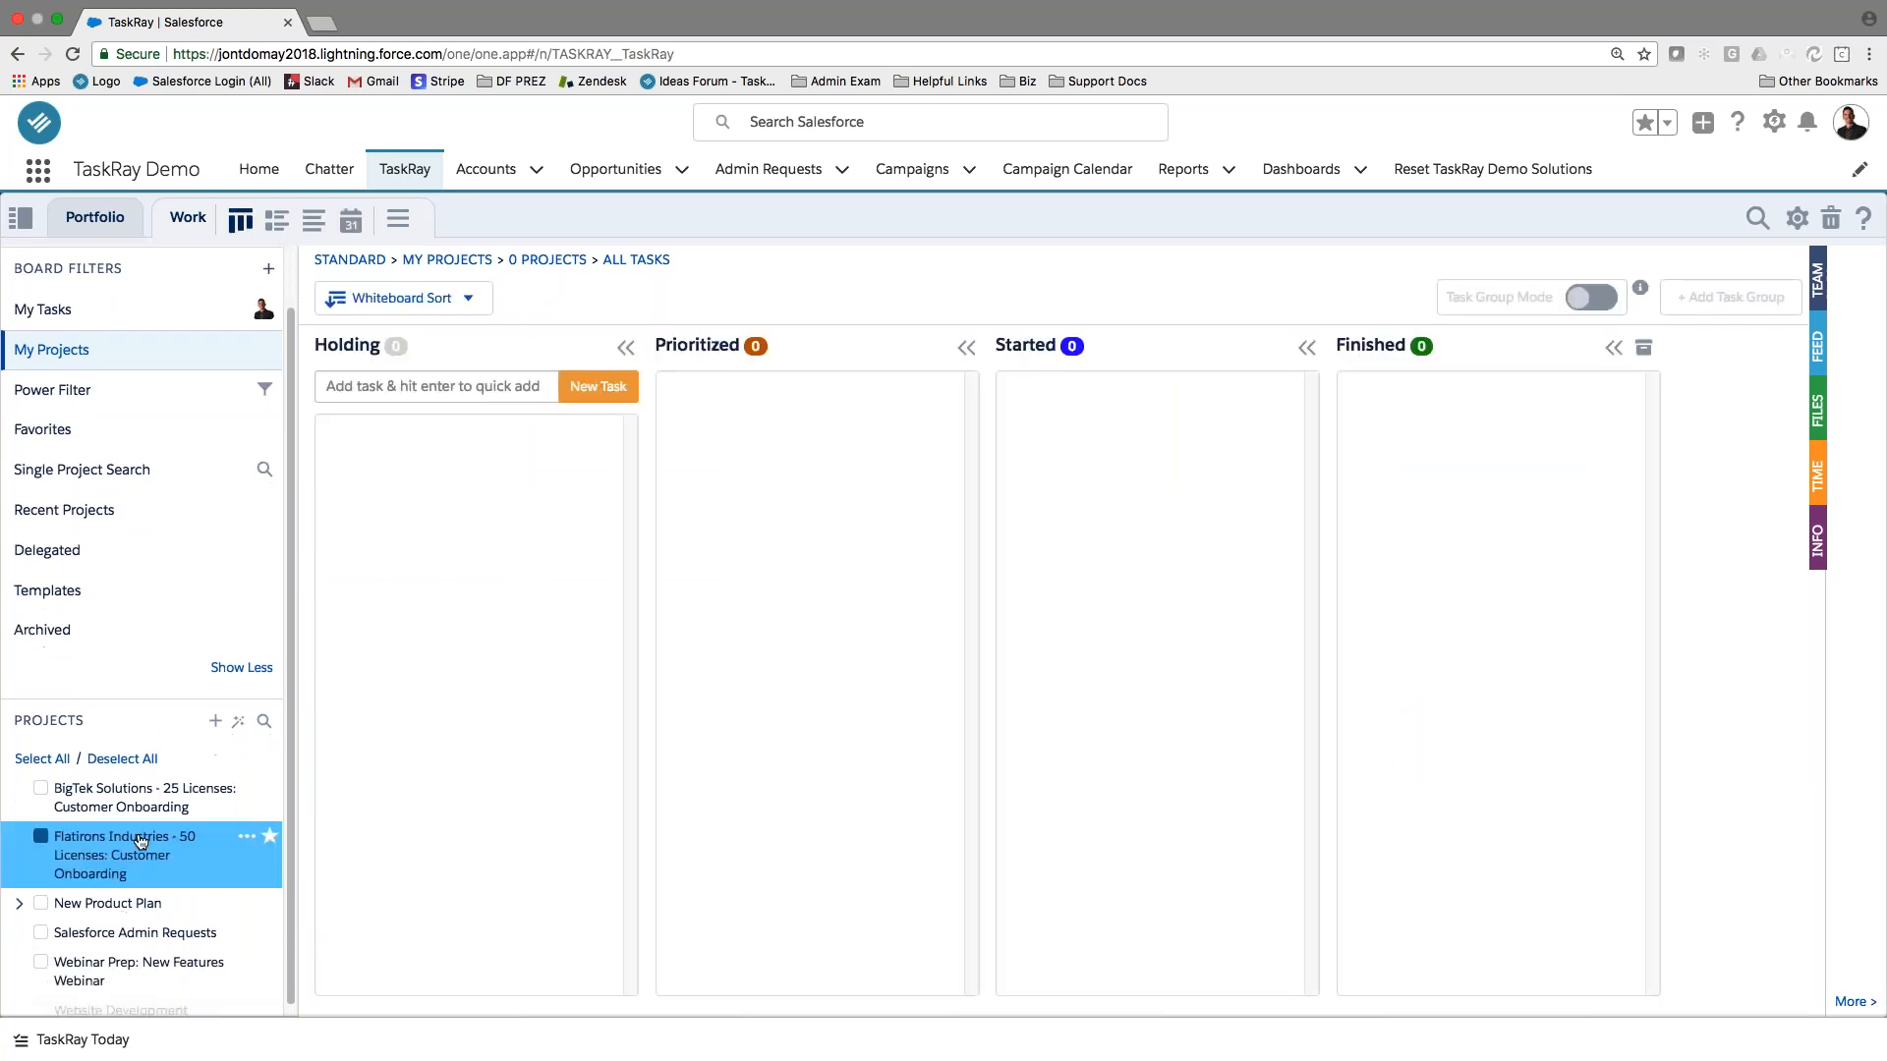
pyautogui.scroll(1, 157, 860)
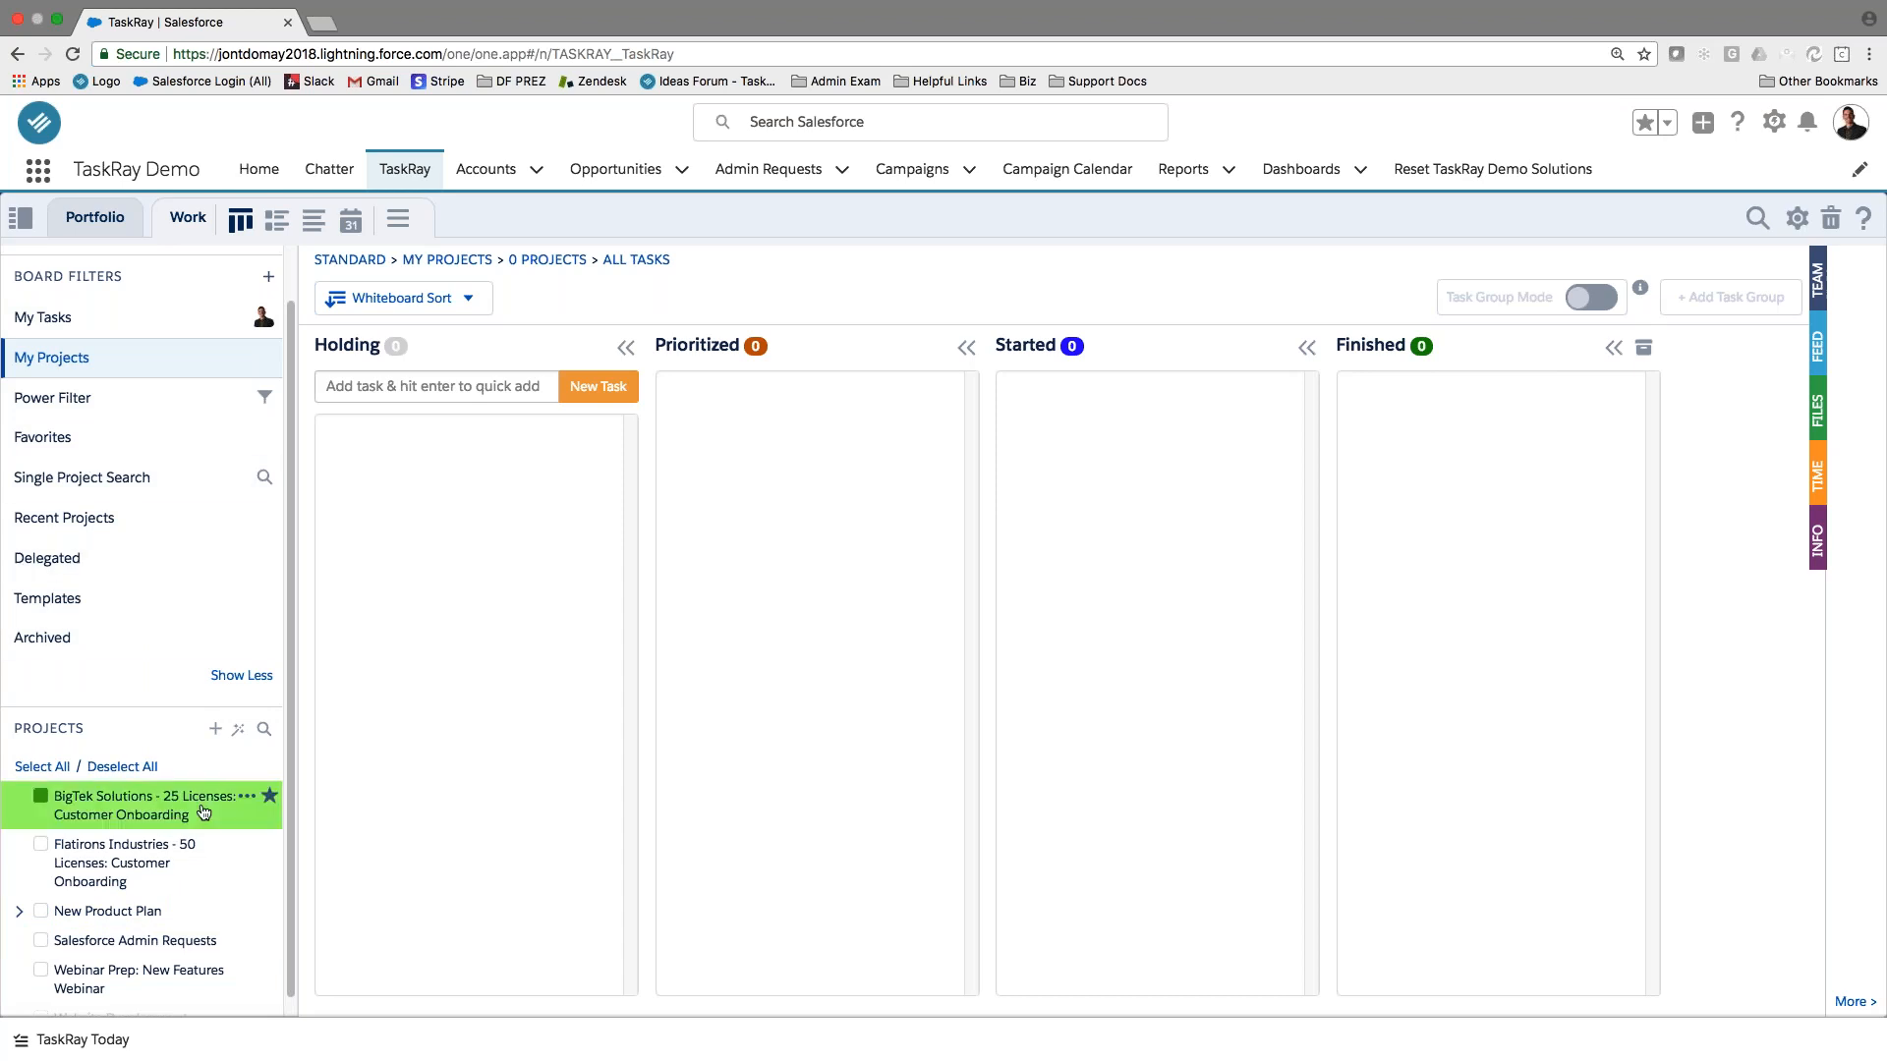
pyautogui.moveTo(13, 276); pyautogui.dragTo(185, 291)
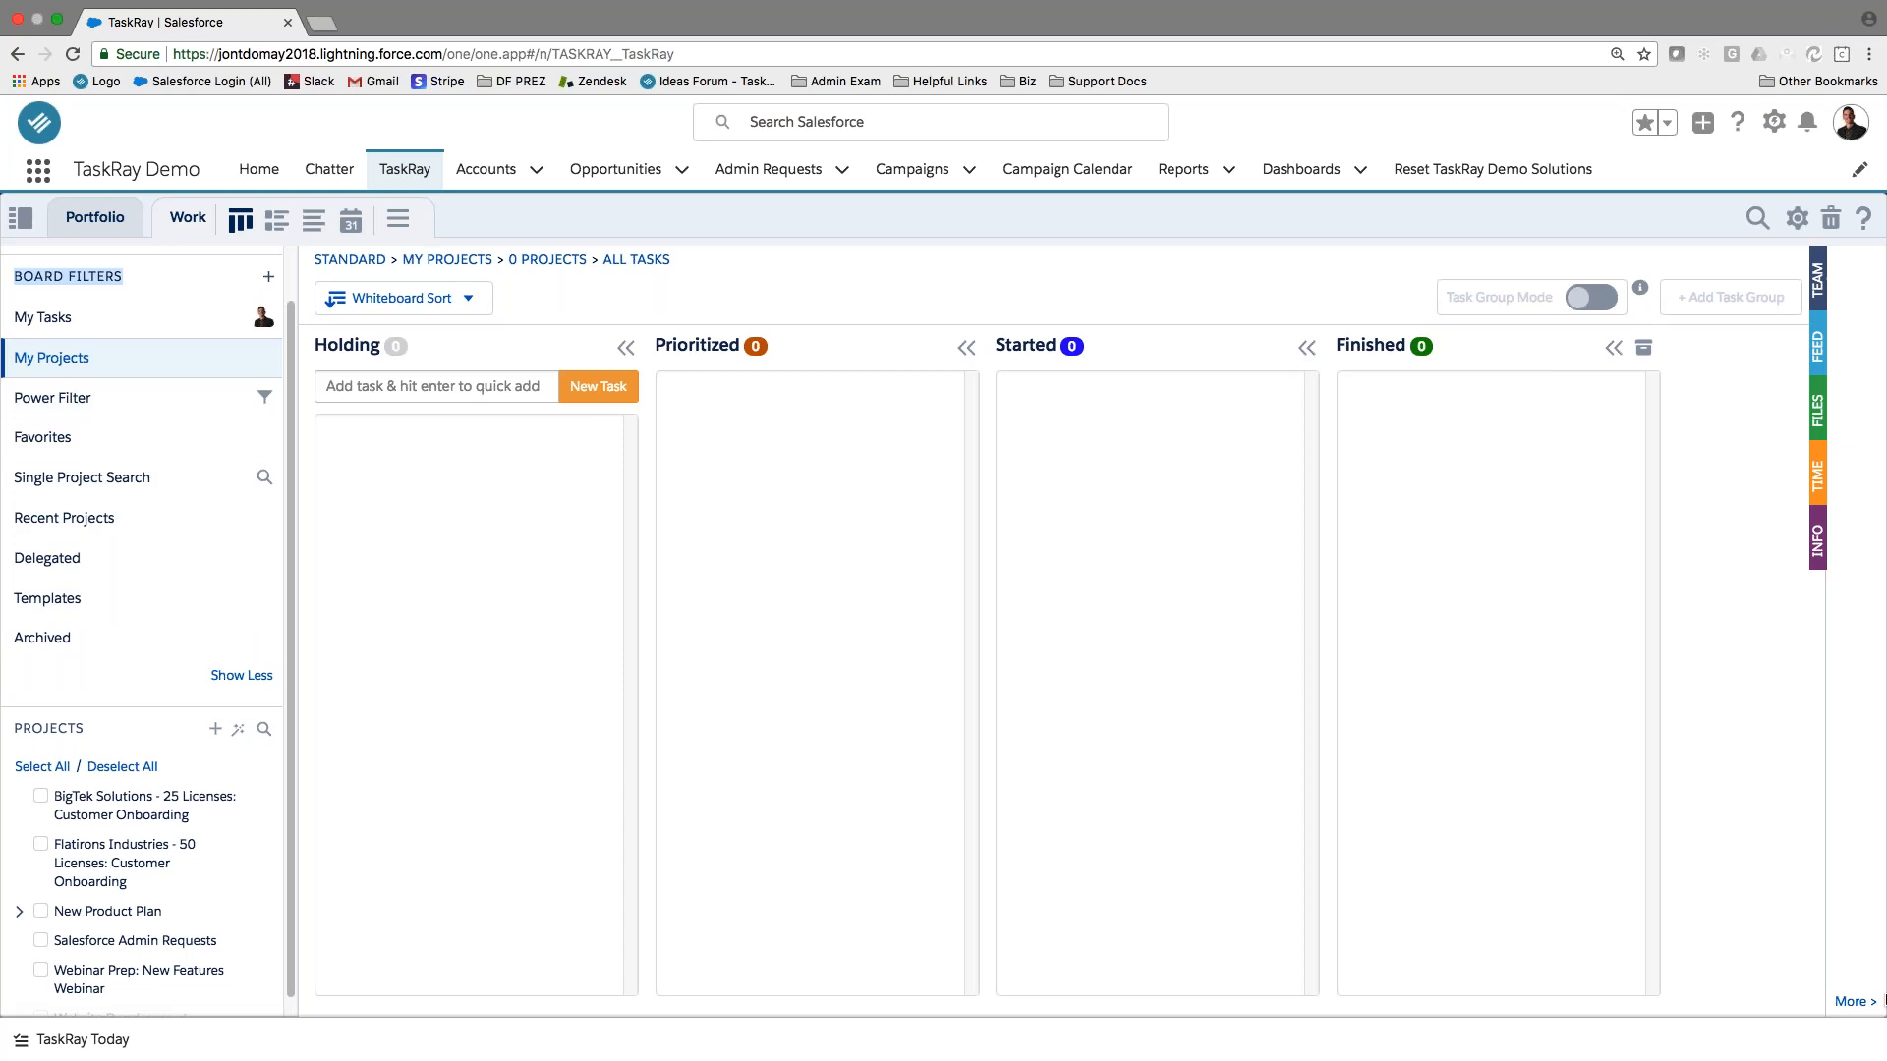
# View the side panel with team, feed, files, time and info, and hide it again.
pyautogui.click(1820, 536)
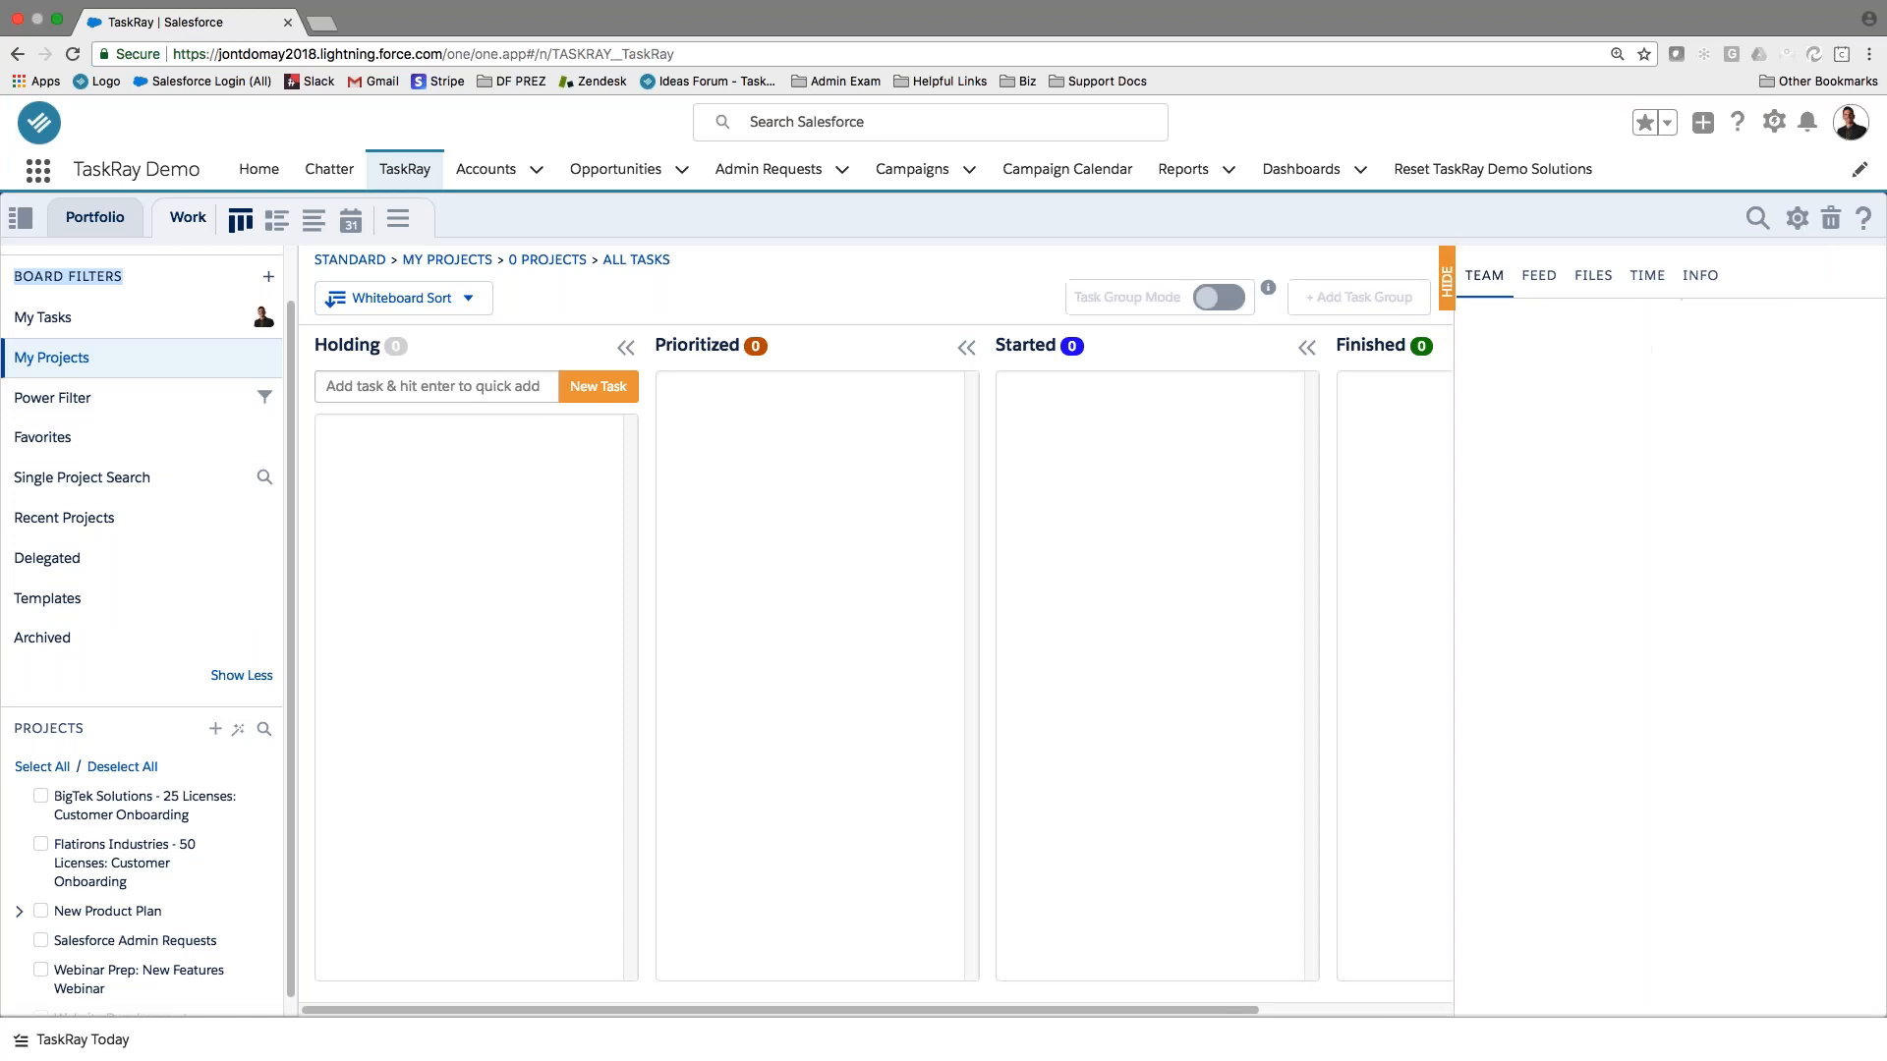
pyautogui.click(1454, 291)
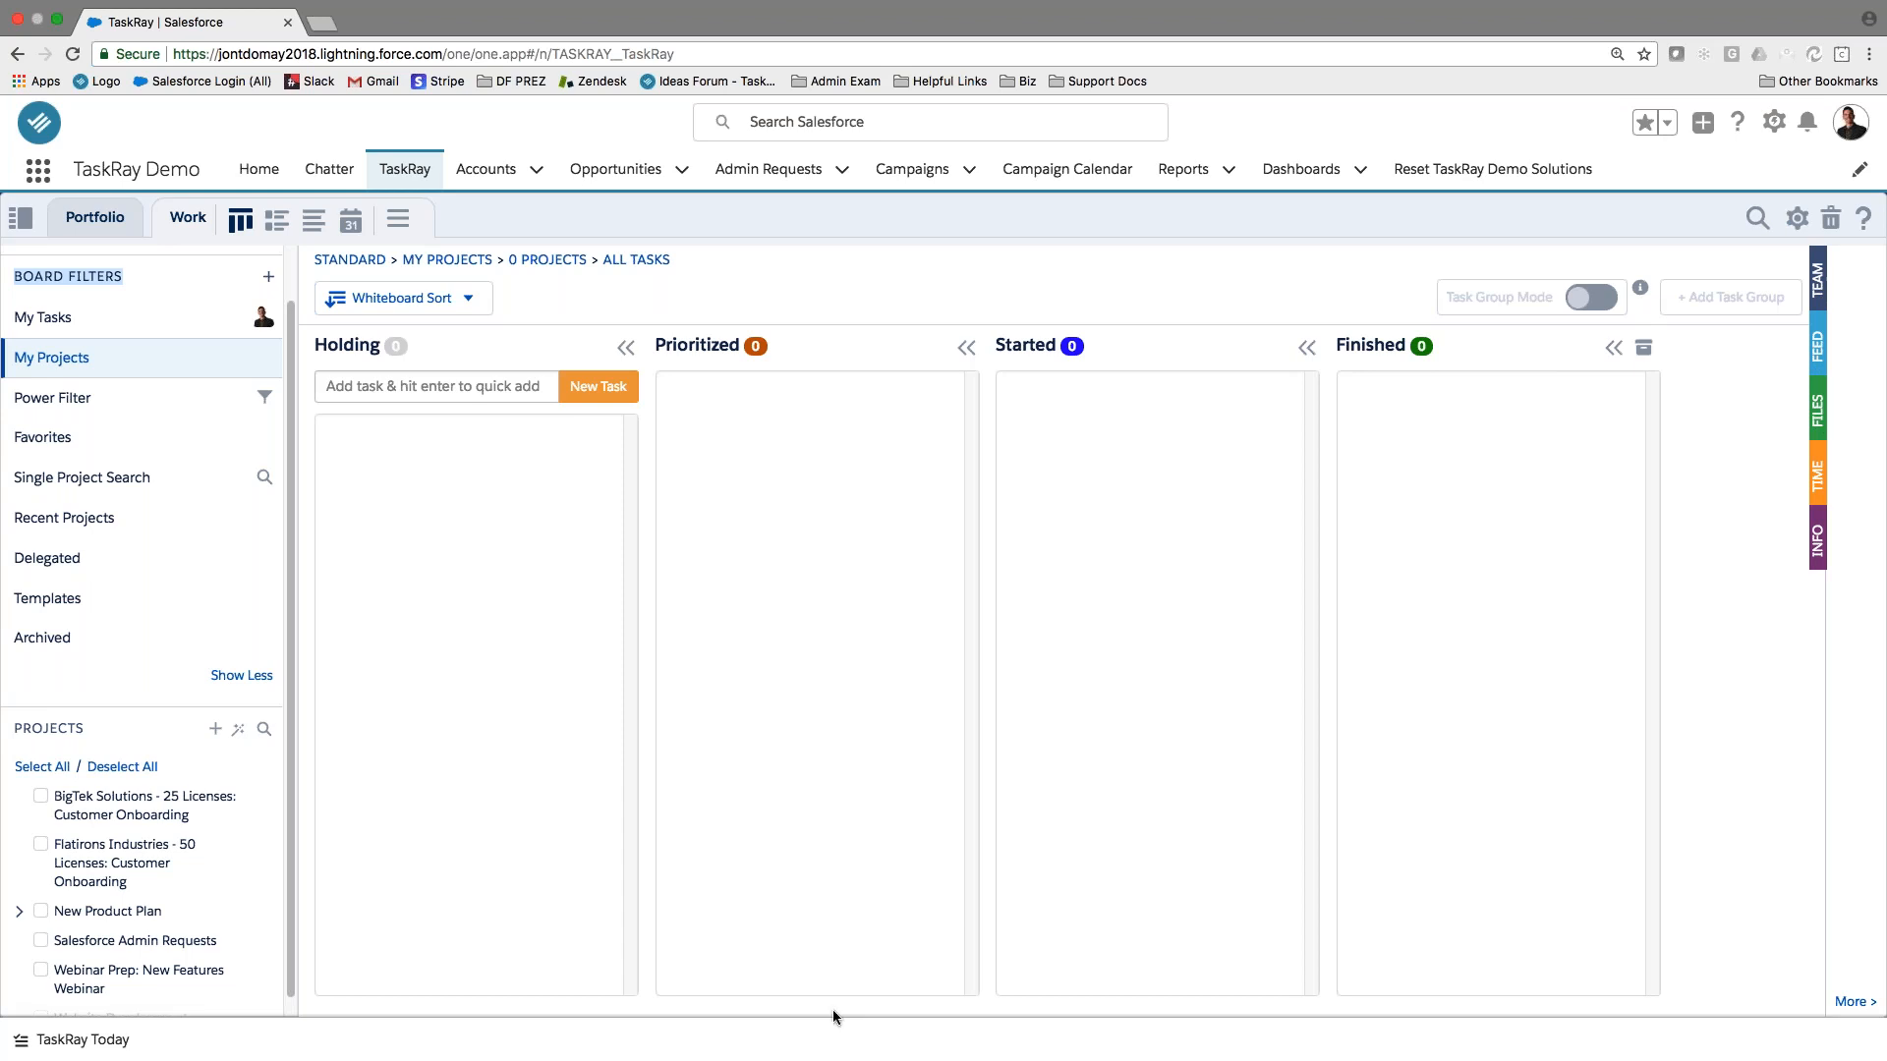
pyautogui.click(776, 638)
# Create a Standard project named May Overview Webinar and save it, continuing to its team setup.
pyautogui.click(216, 731)
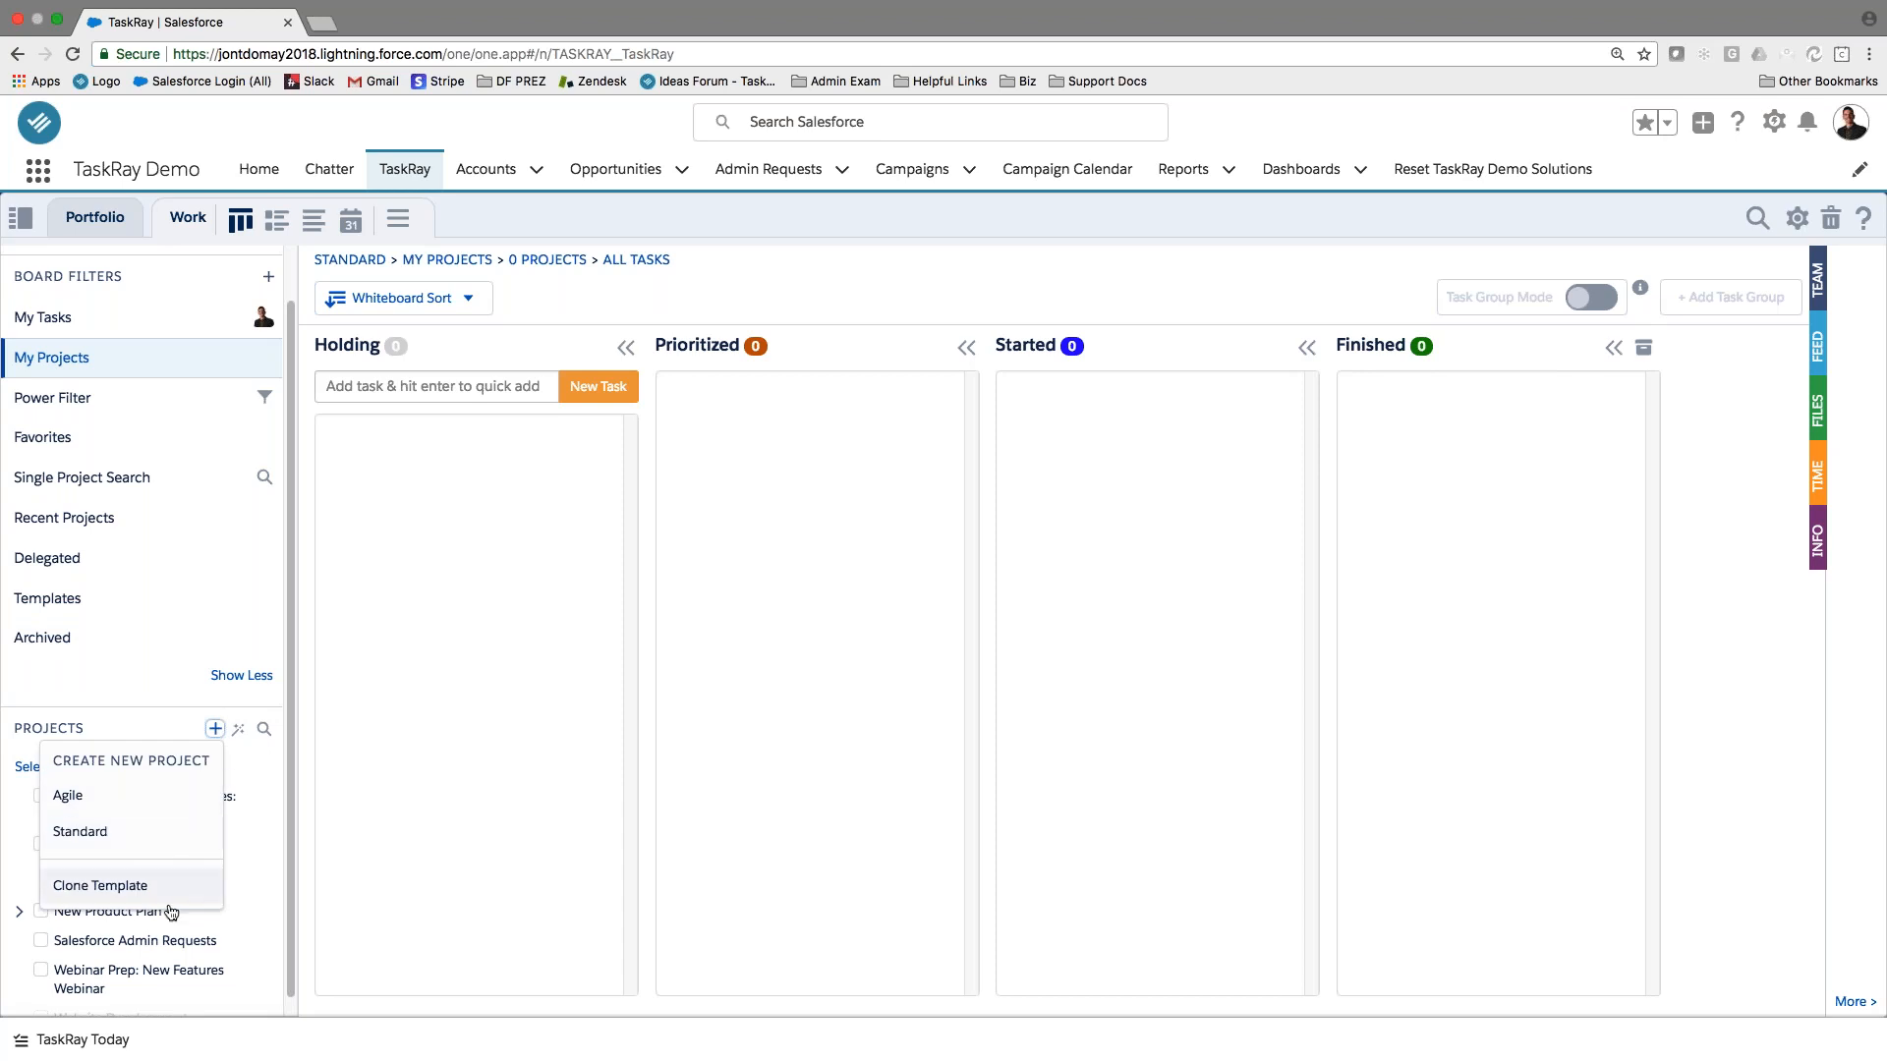
pyautogui.click(133, 845)
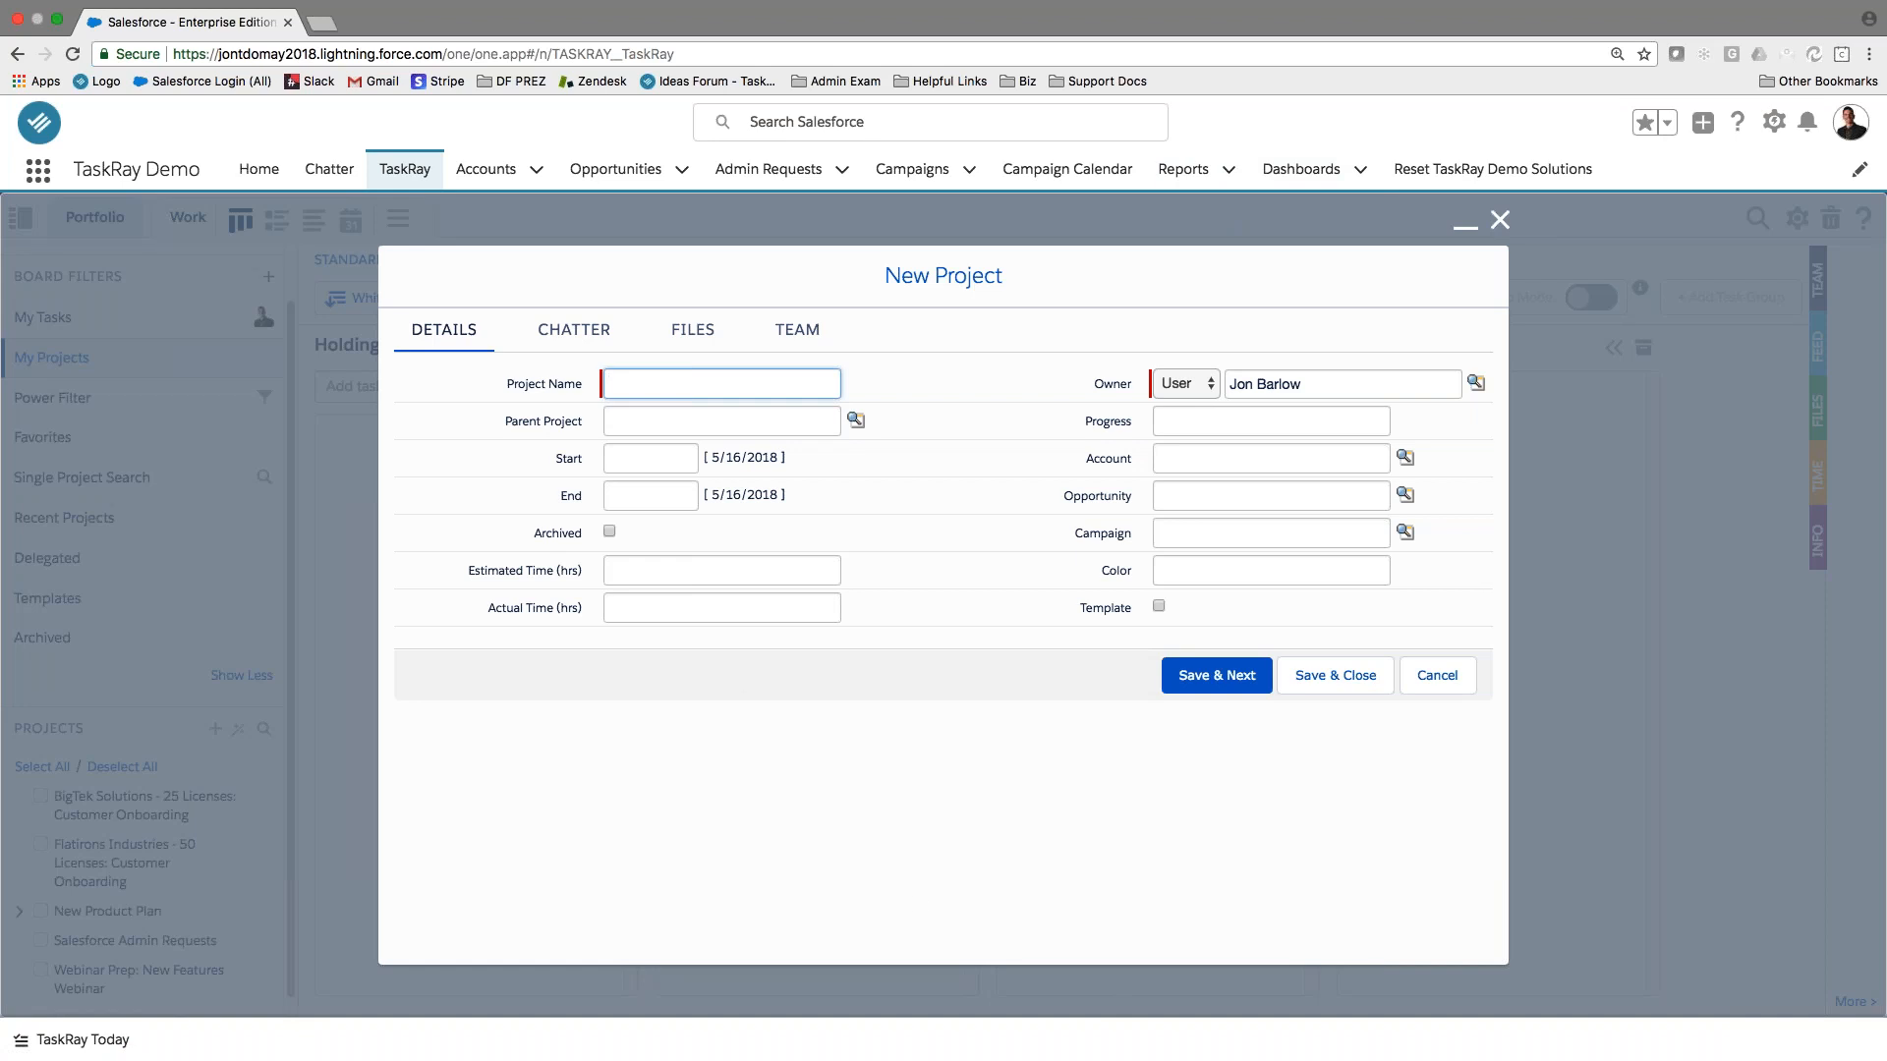
pyautogui.click(660, 384)
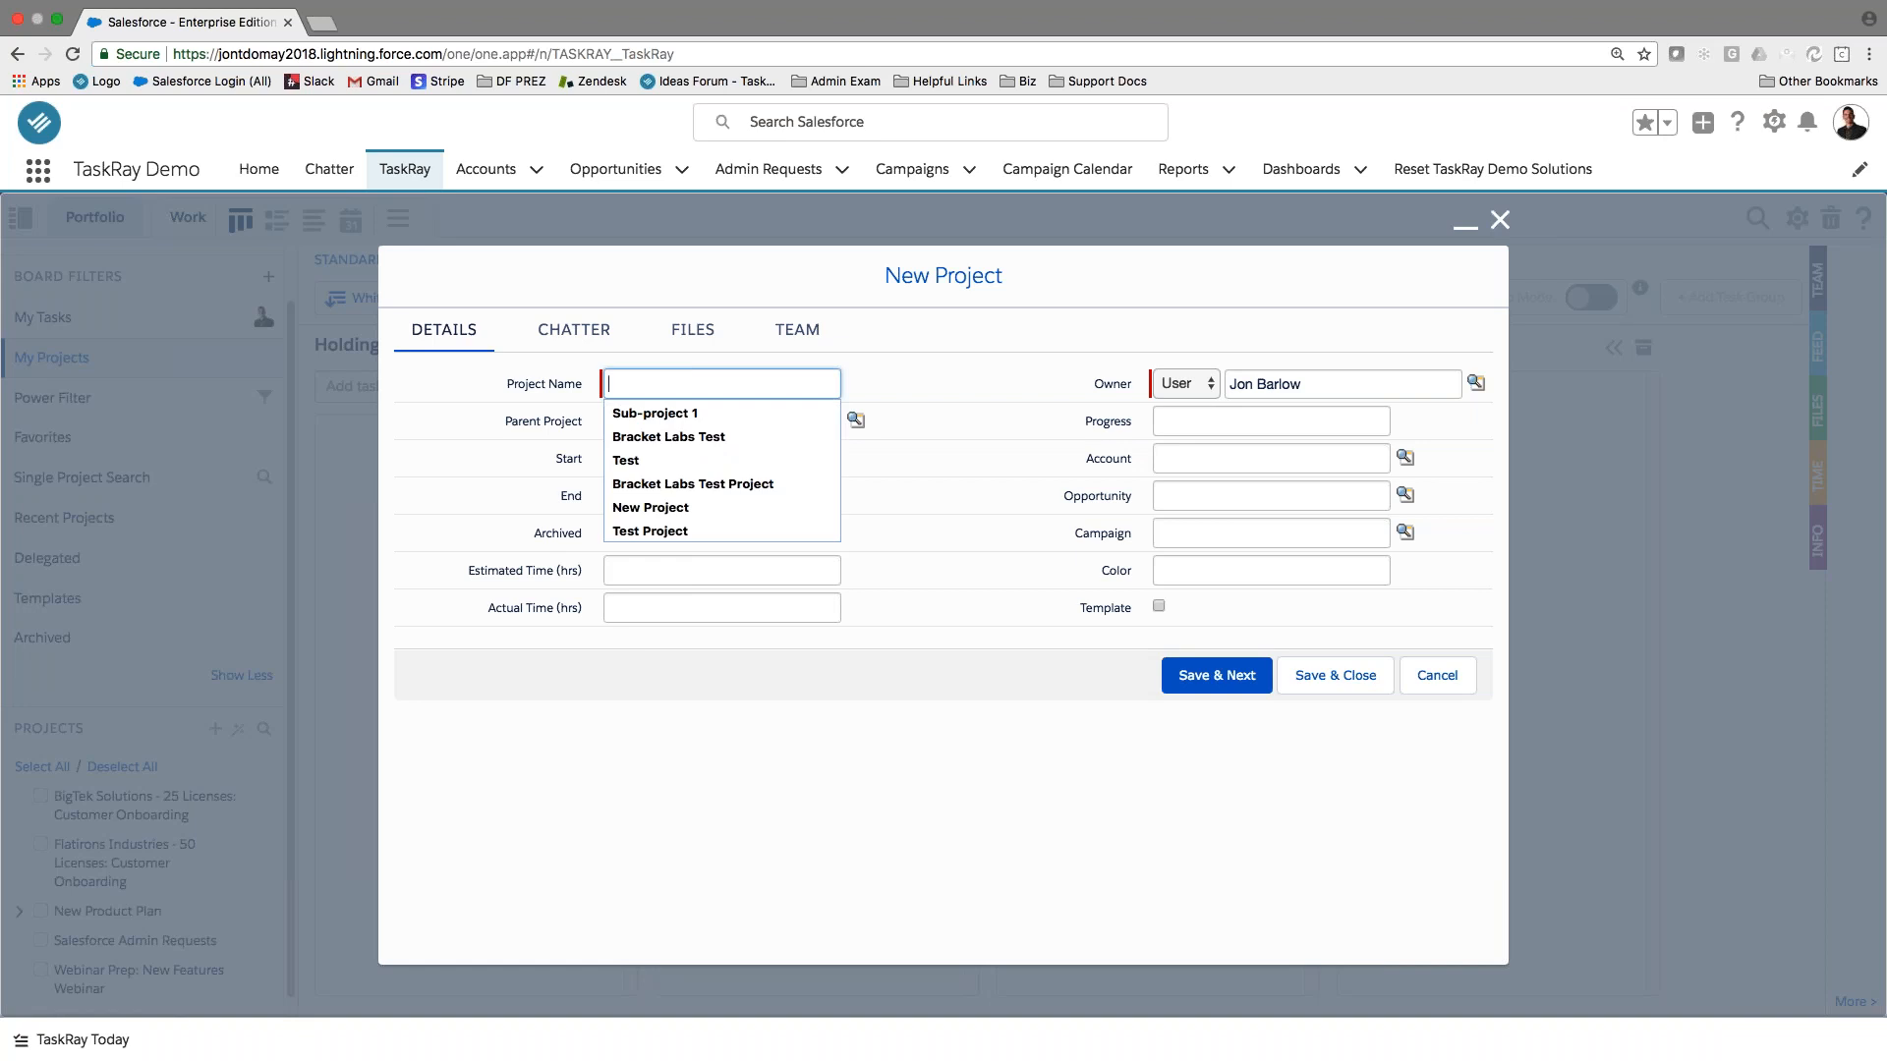
pyautogui.write('May Overiv')
pyautogui.press('BackSpace')
pyautogui.press('BackSpace')
pyautogui.write('view Webinar')
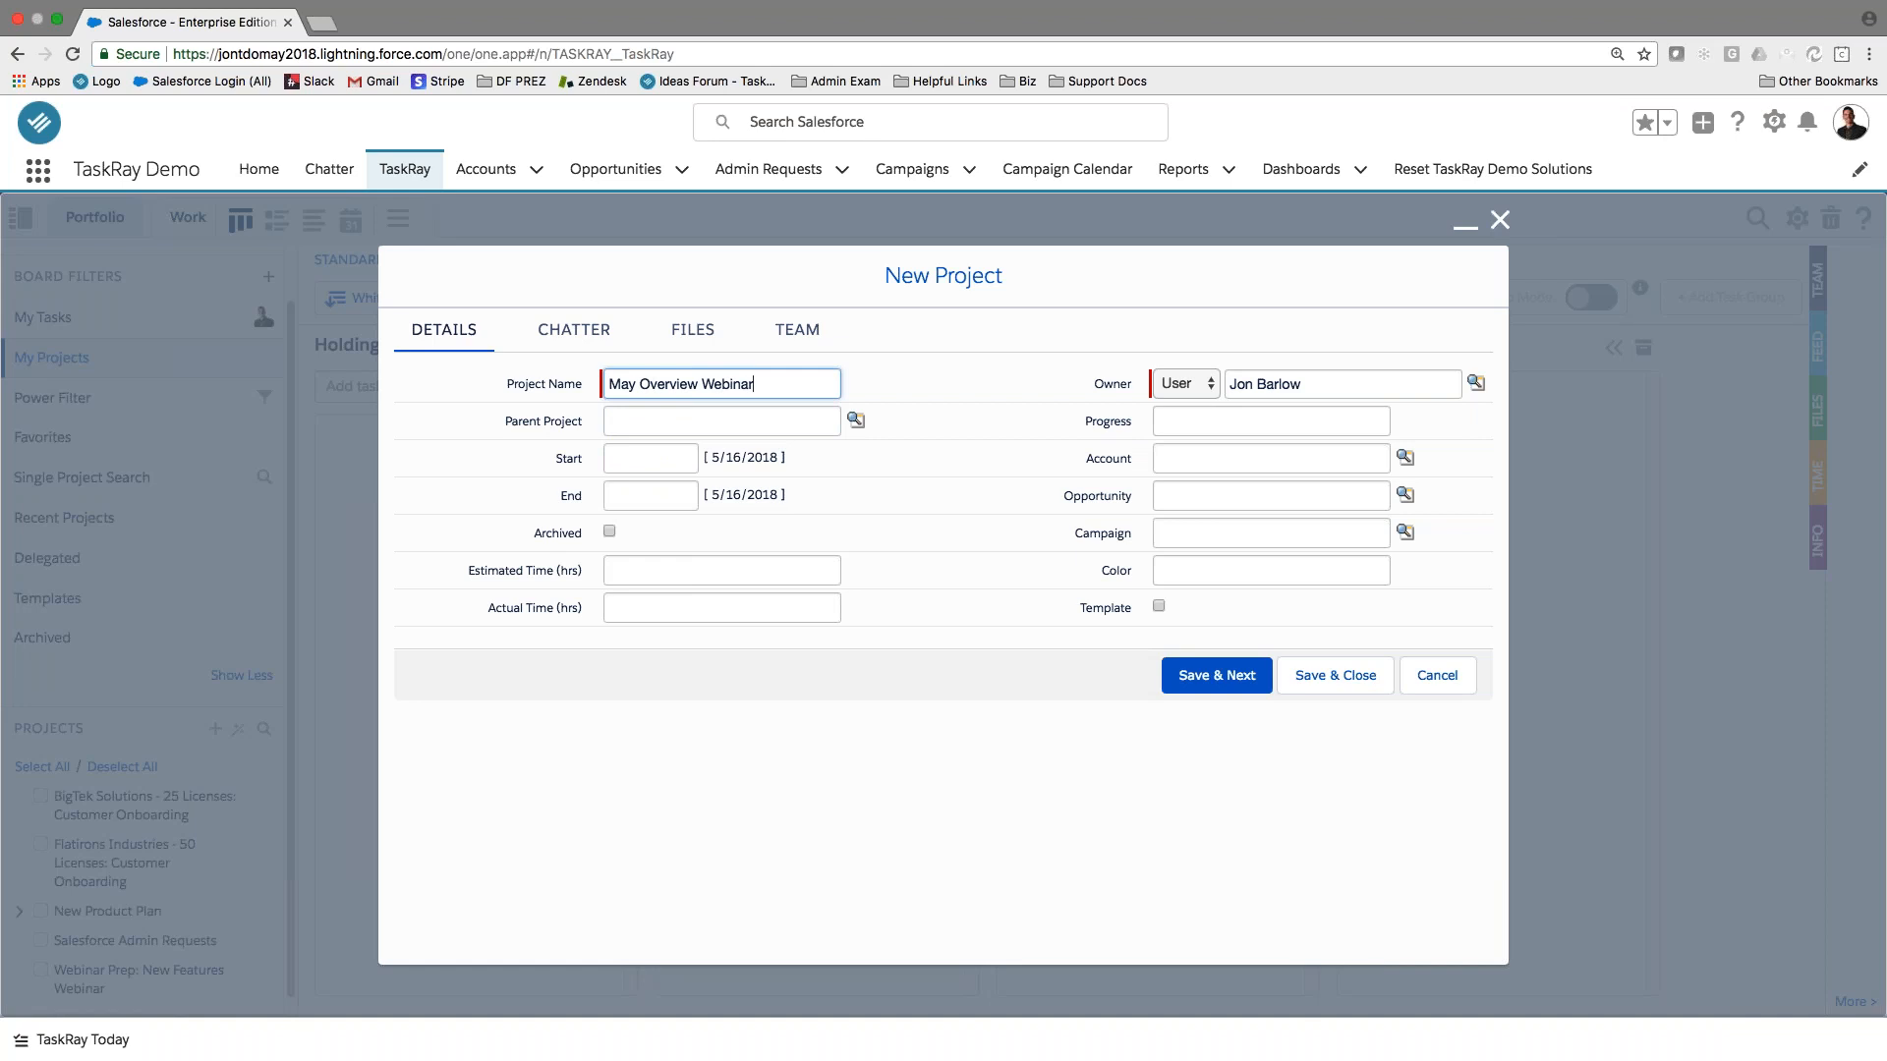
pyautogui.click(1217, 678)
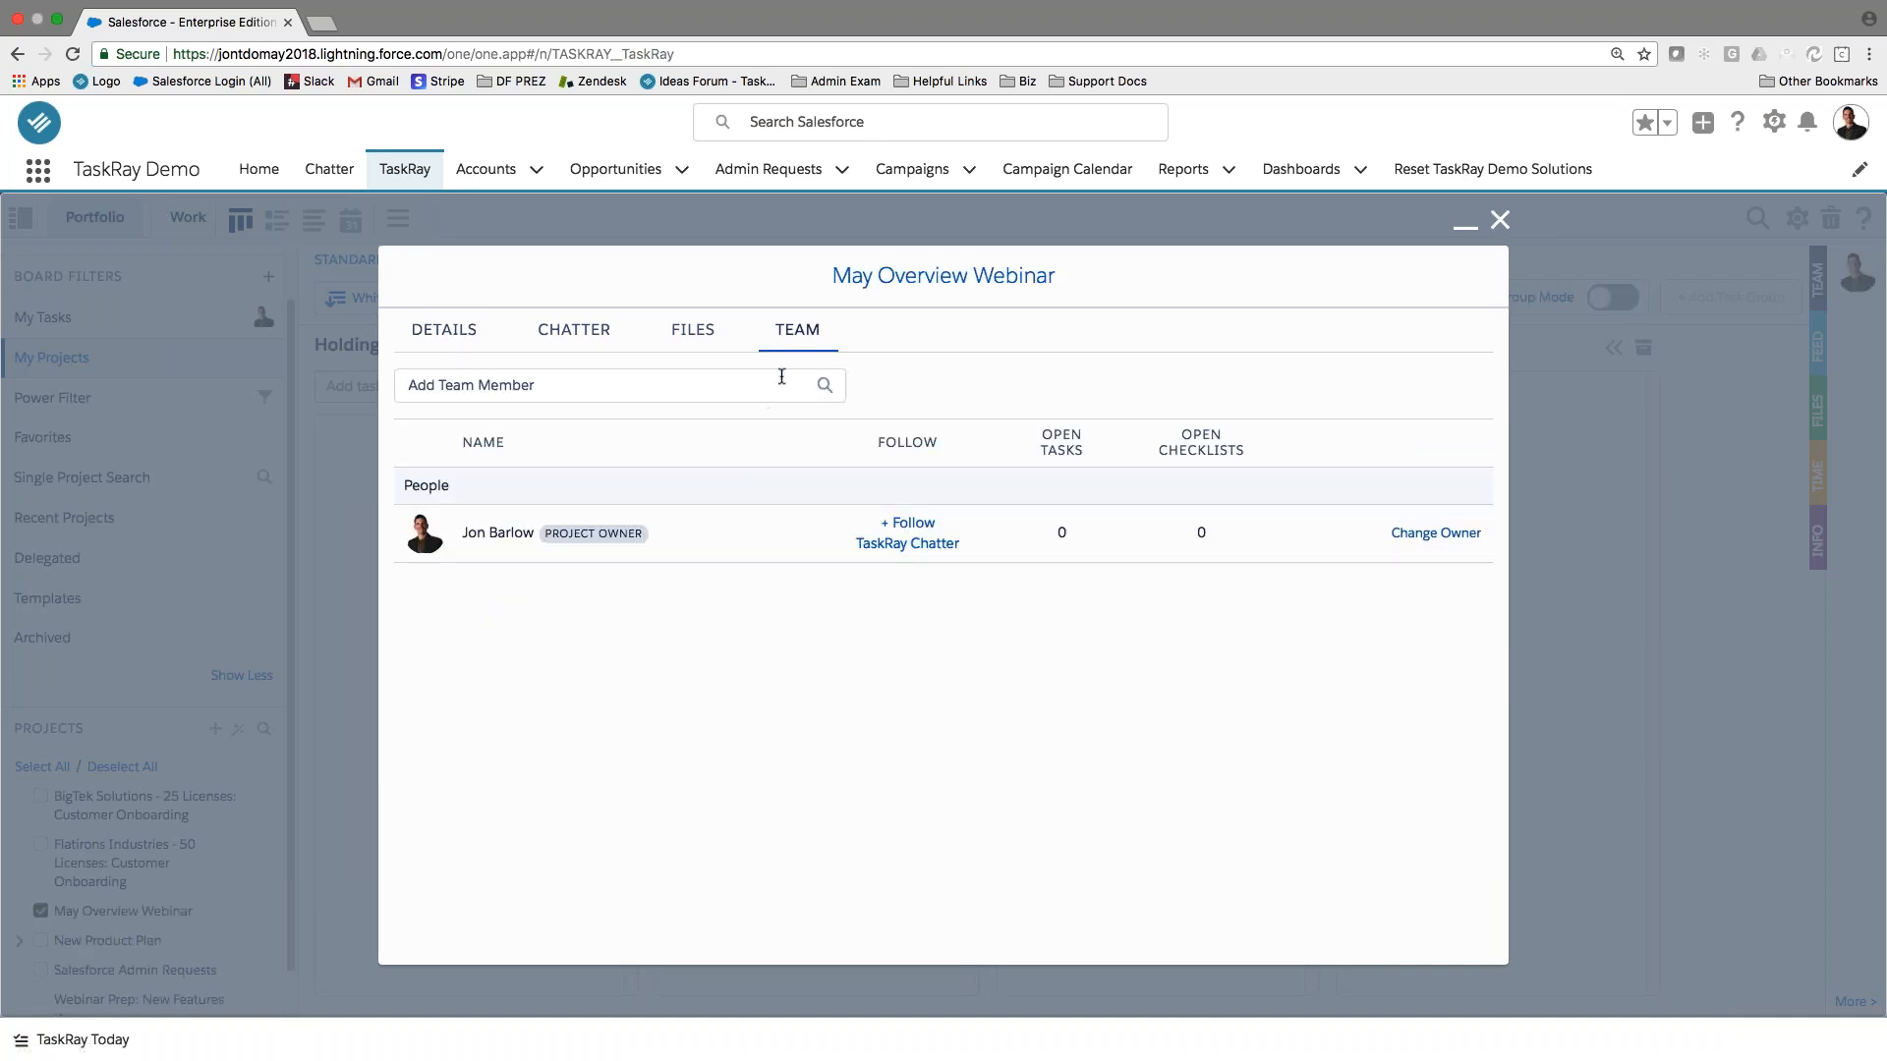
# Add three colleagues by name as team members of the May Overview Webinar project and close its window.
pyautogui.click(695, 384)
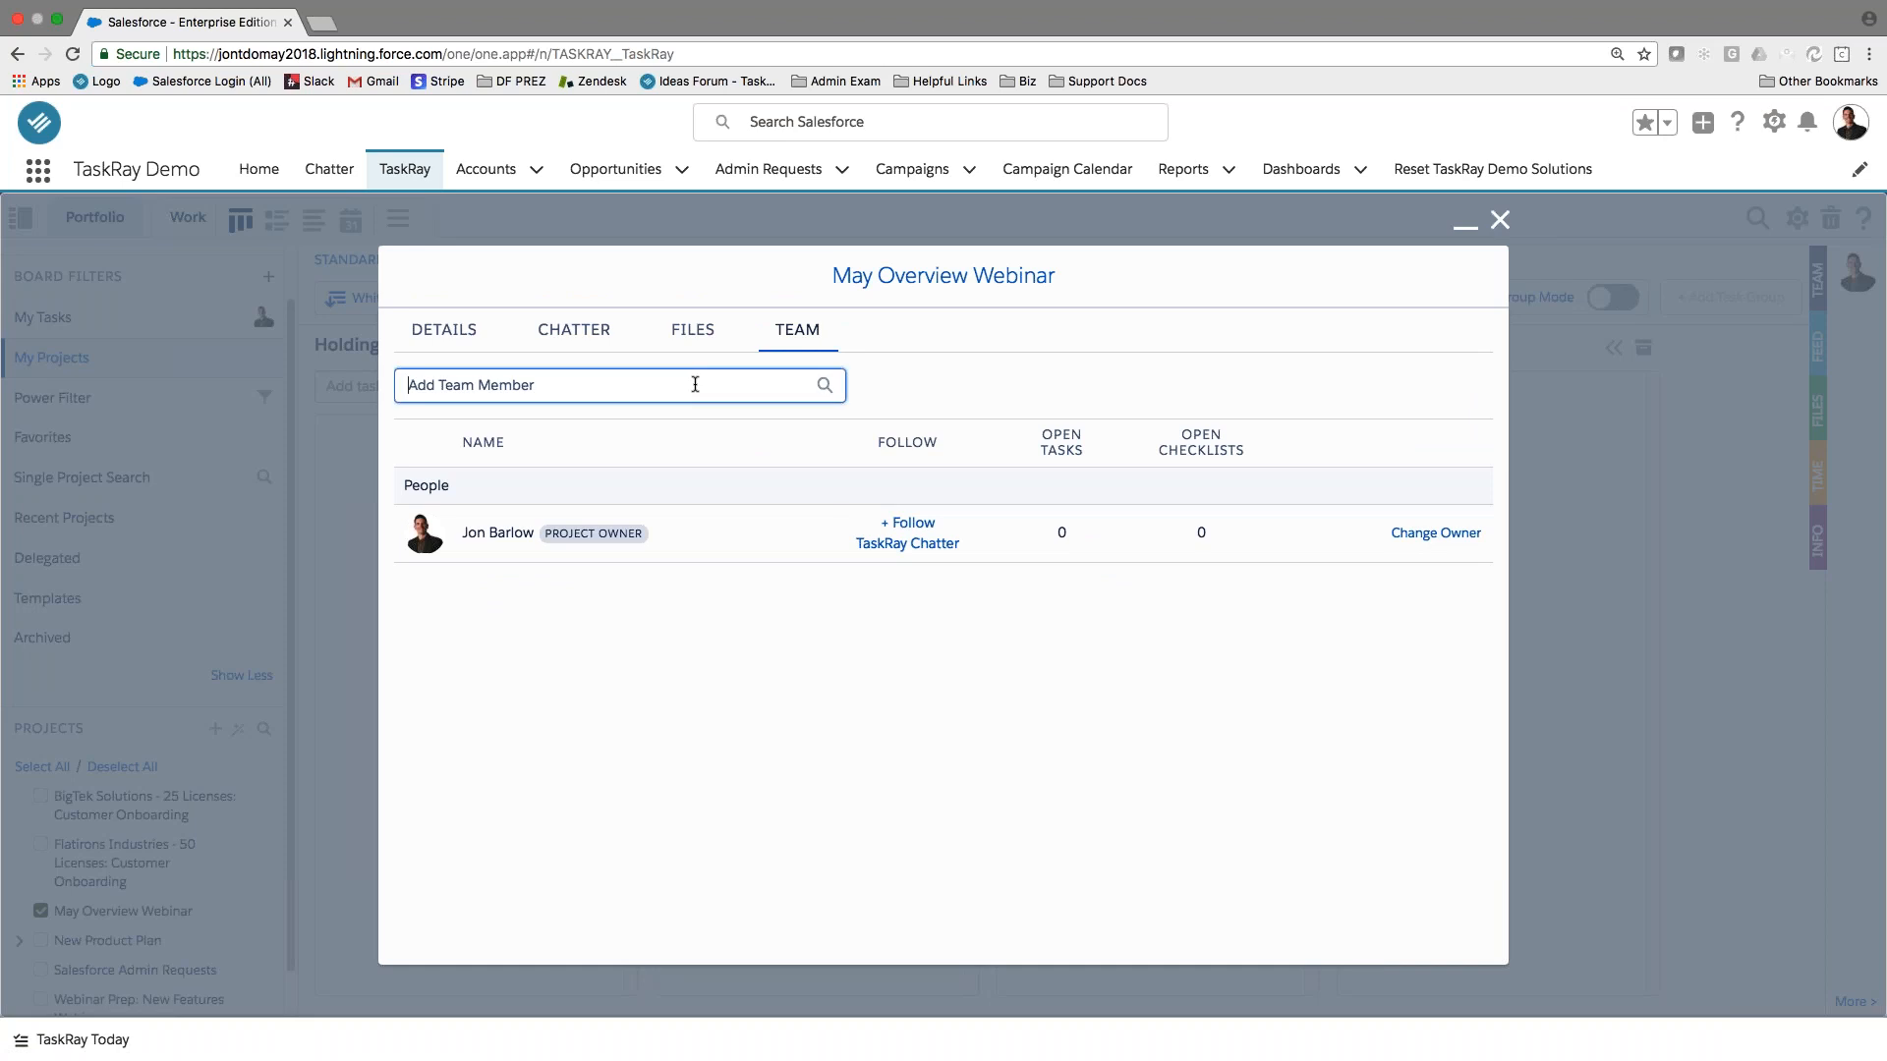
pyautogui.write('maggie')
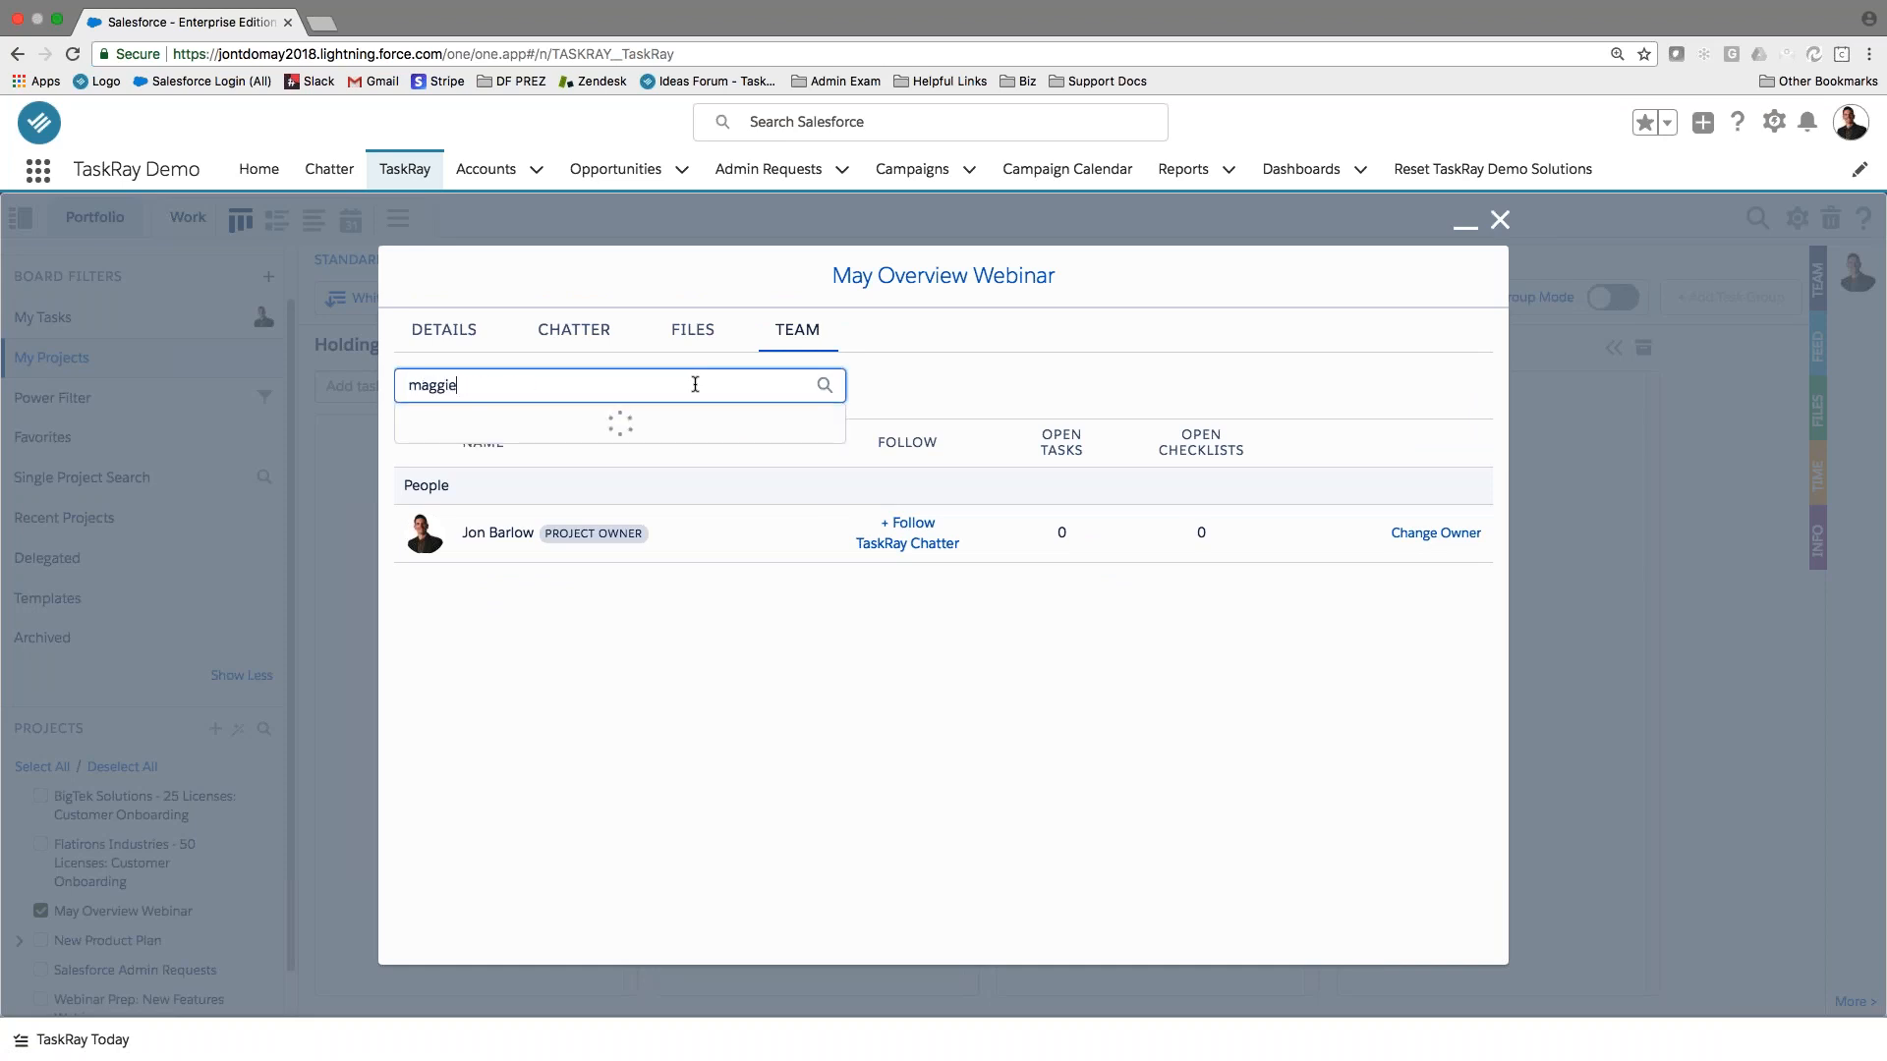
pyautogui.click(663, 433)
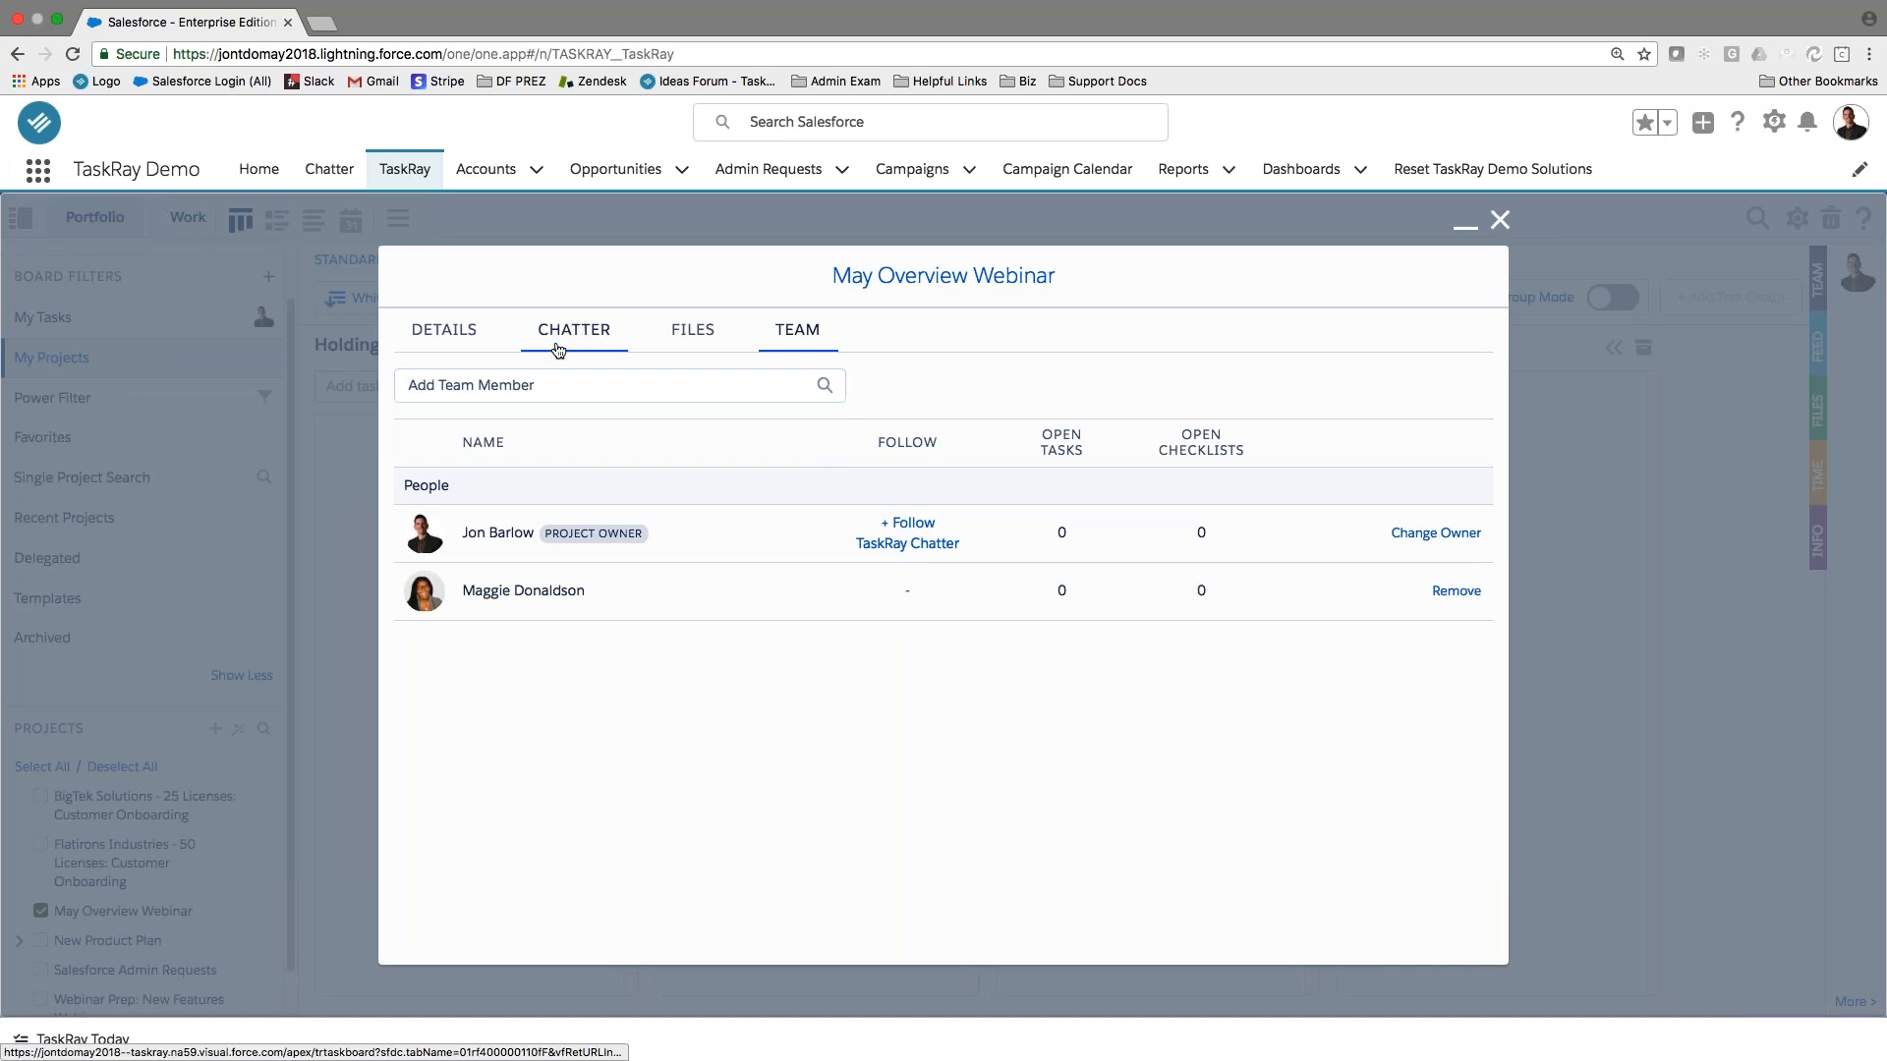
pyautogui.write('an')
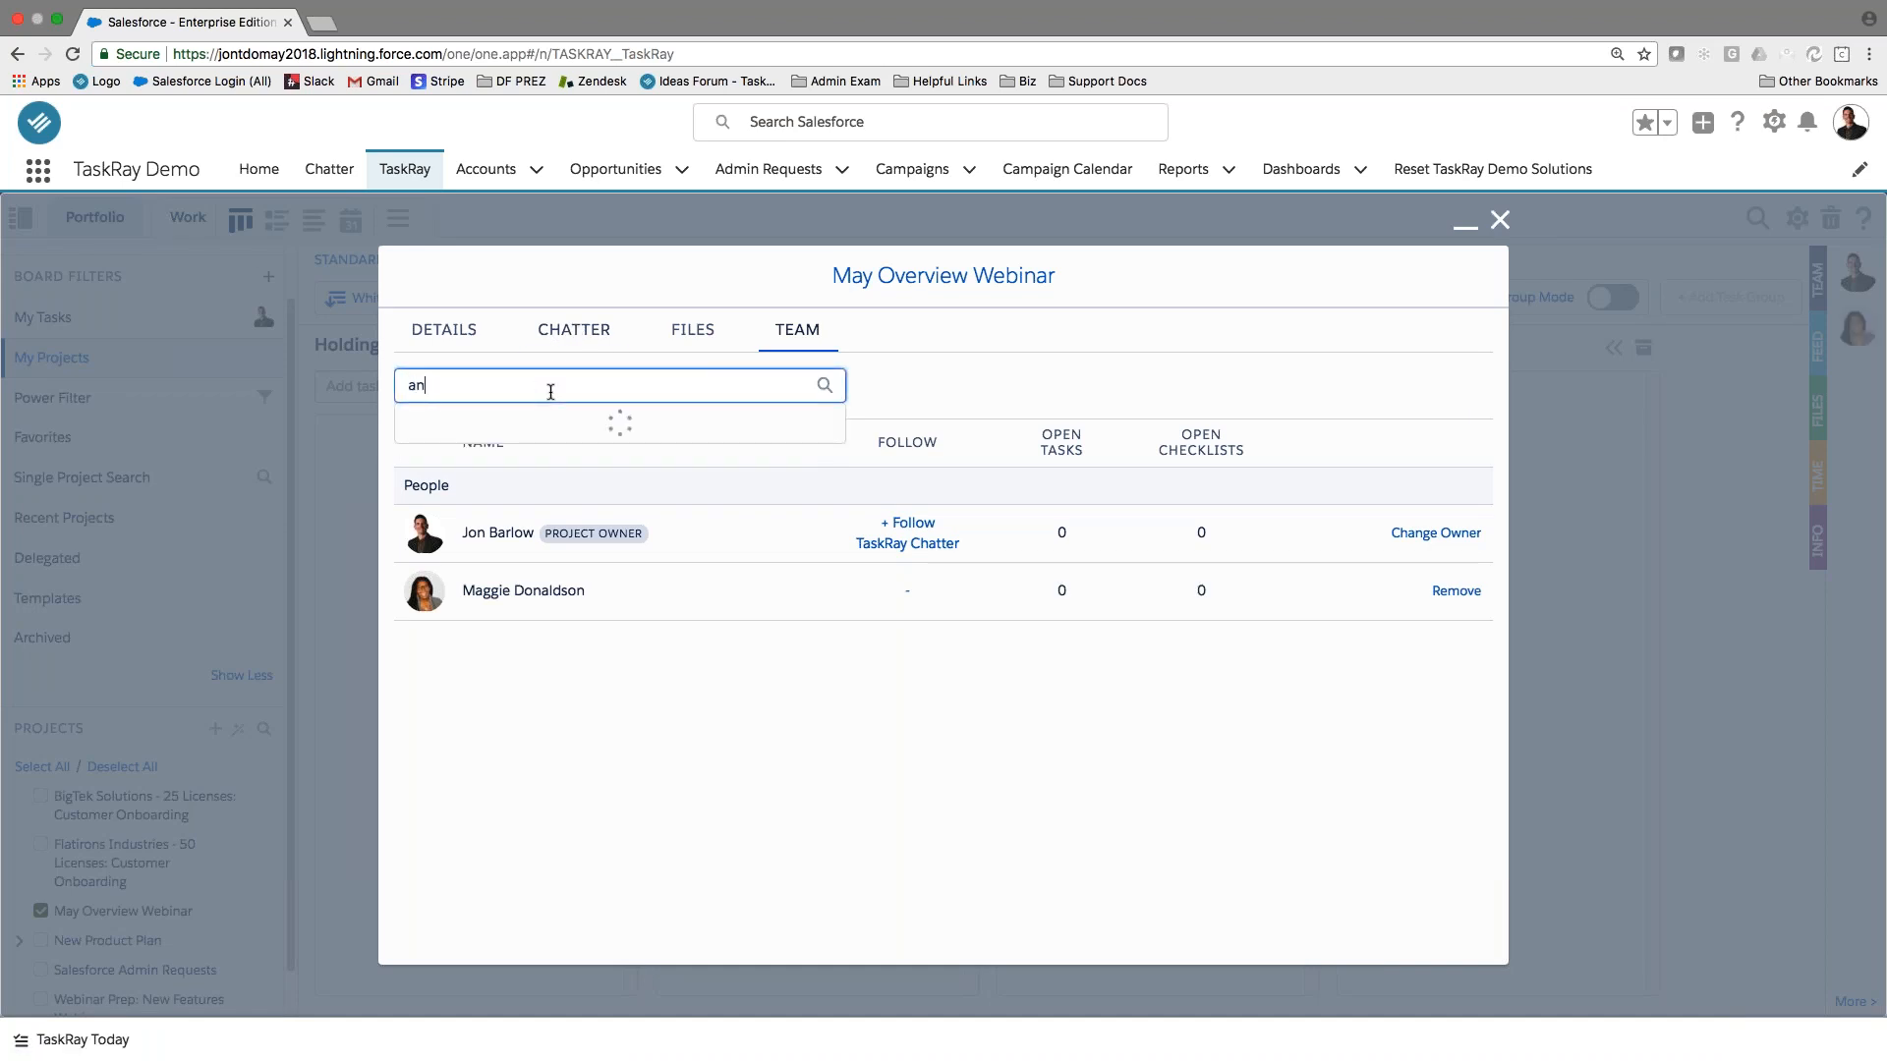
pyautogui.write('drew')
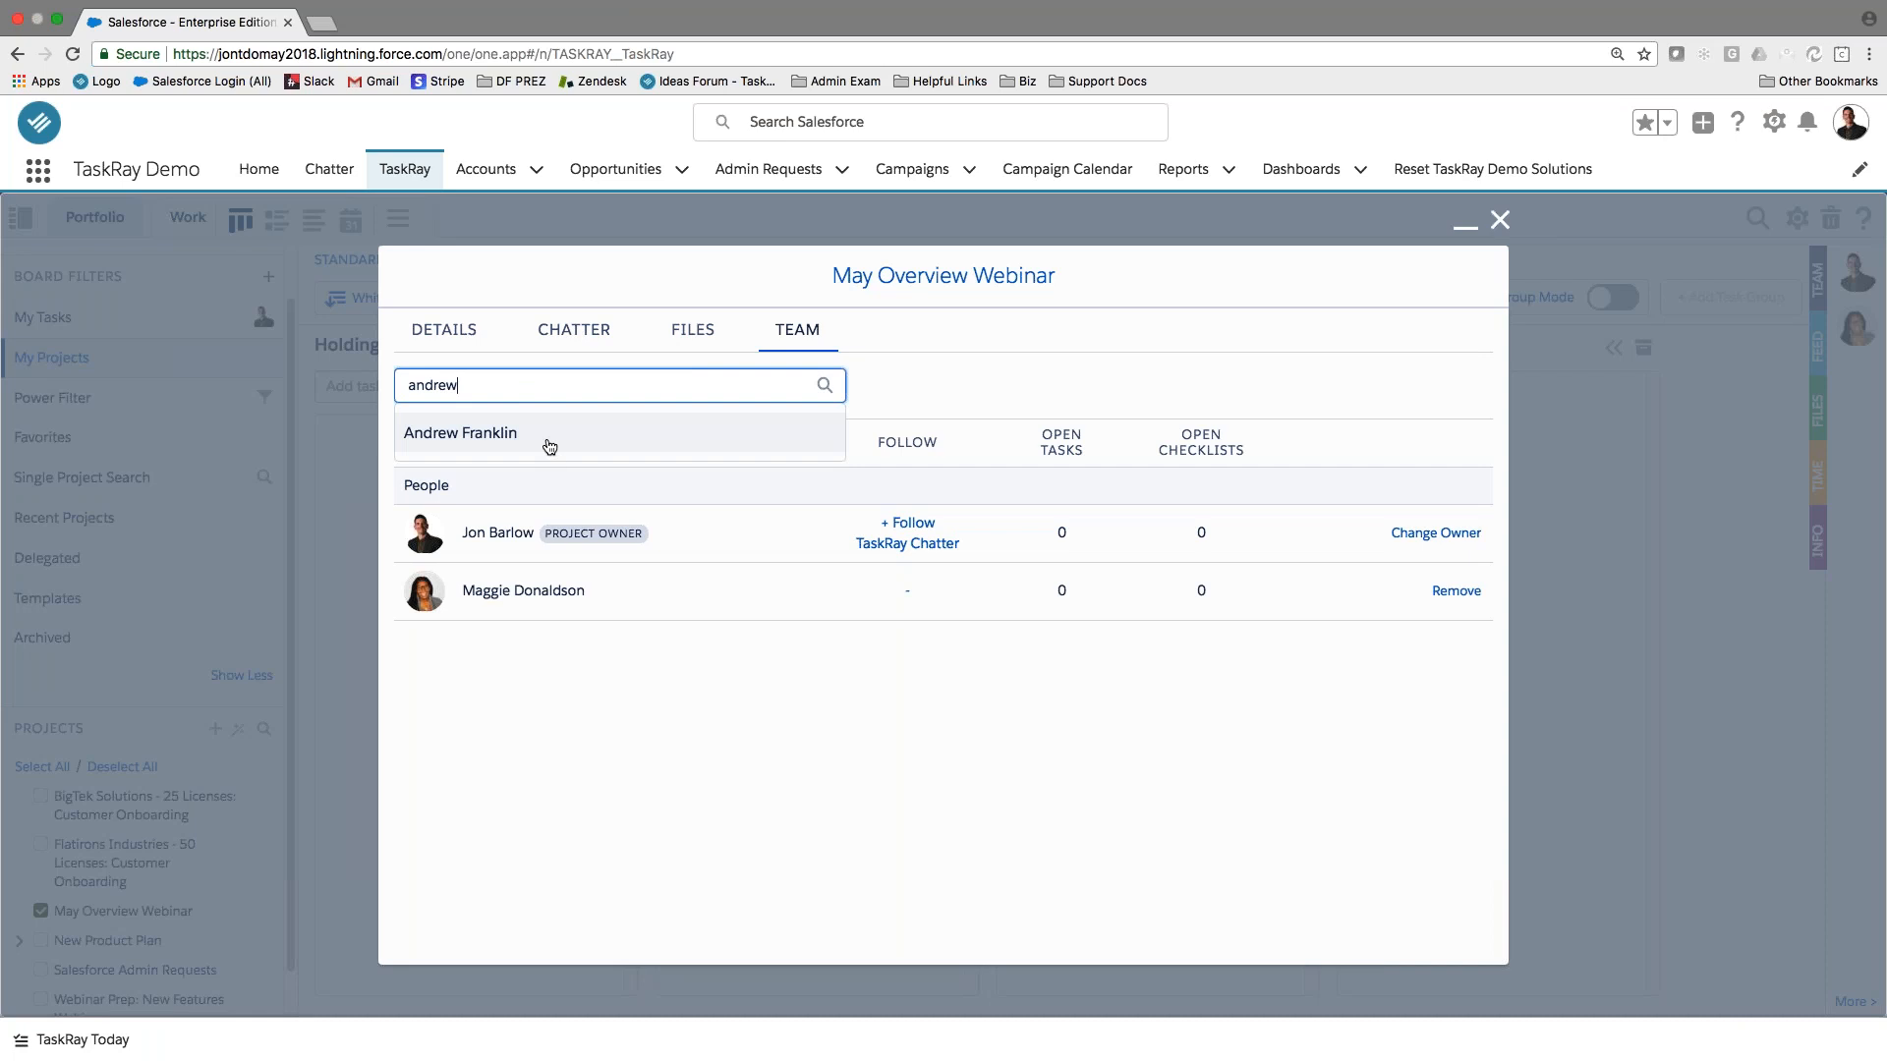
pyautogui.click(543, 434)
pyautogui.click(539, 391)
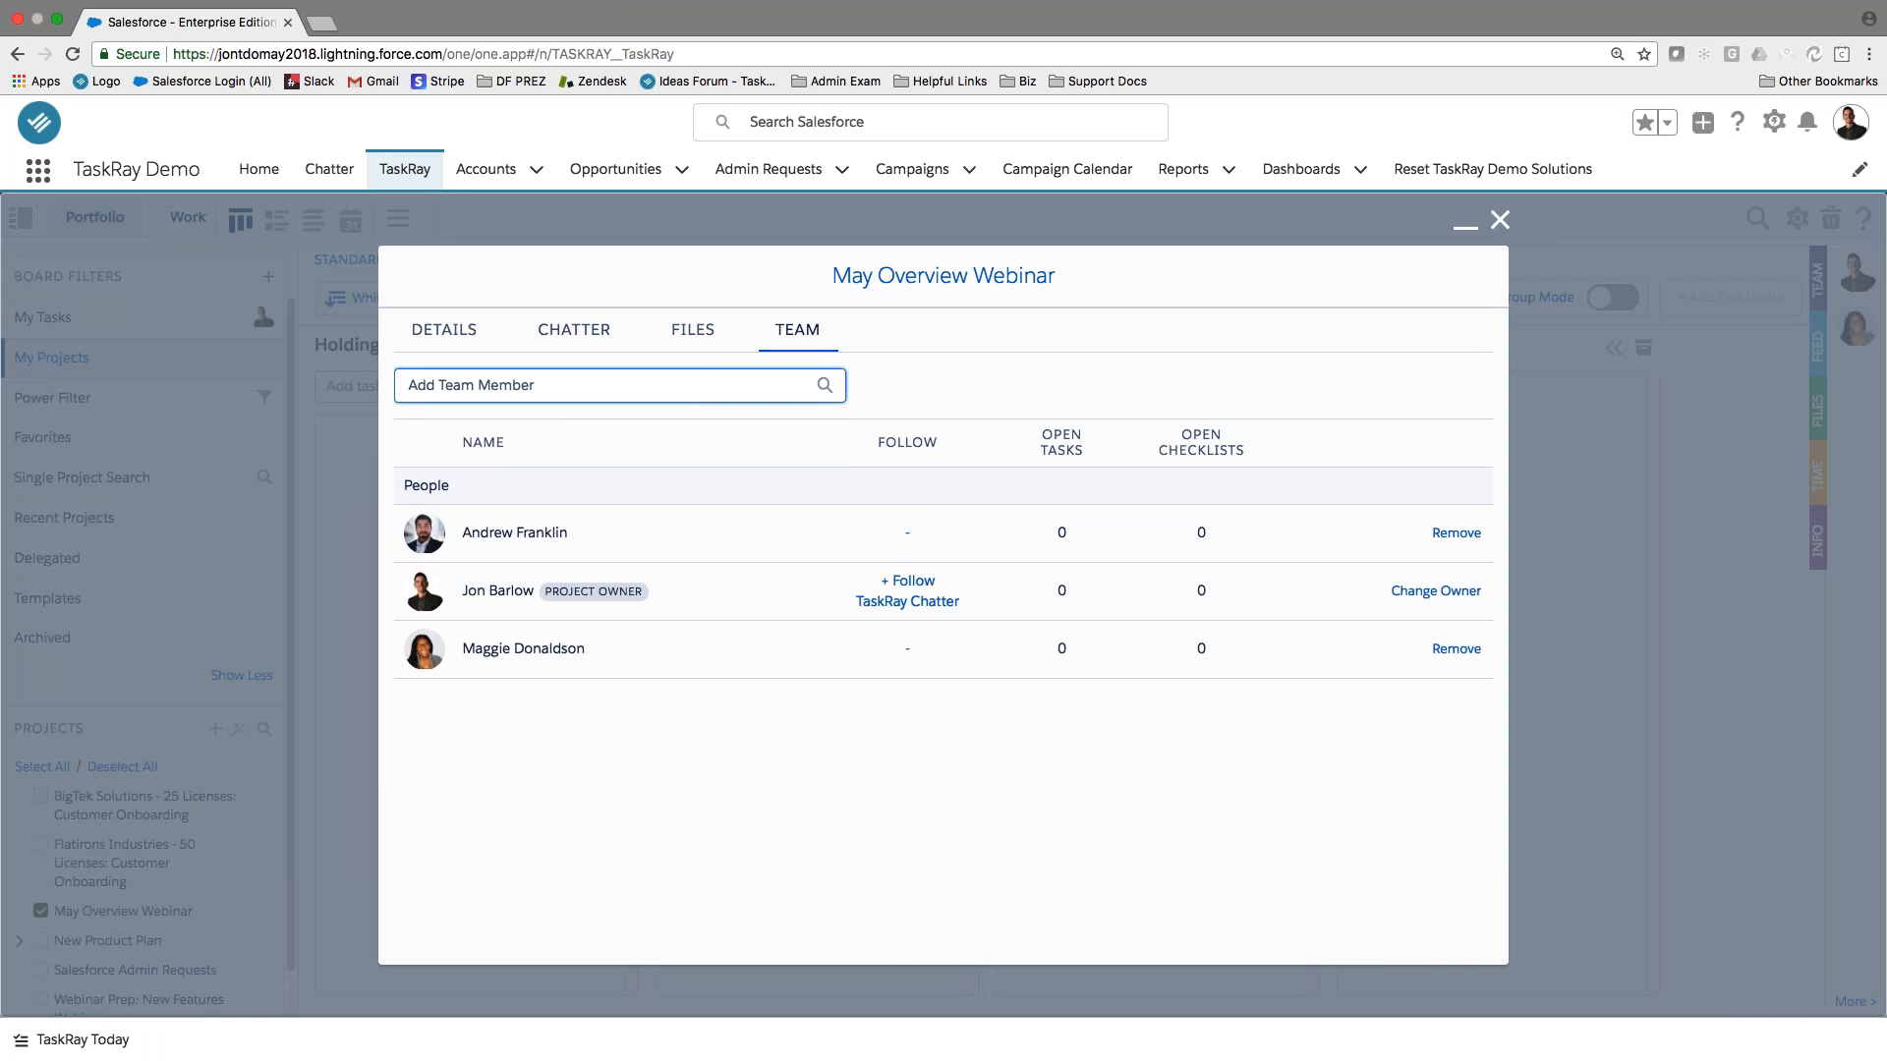
pyautogui.write('Brooke')
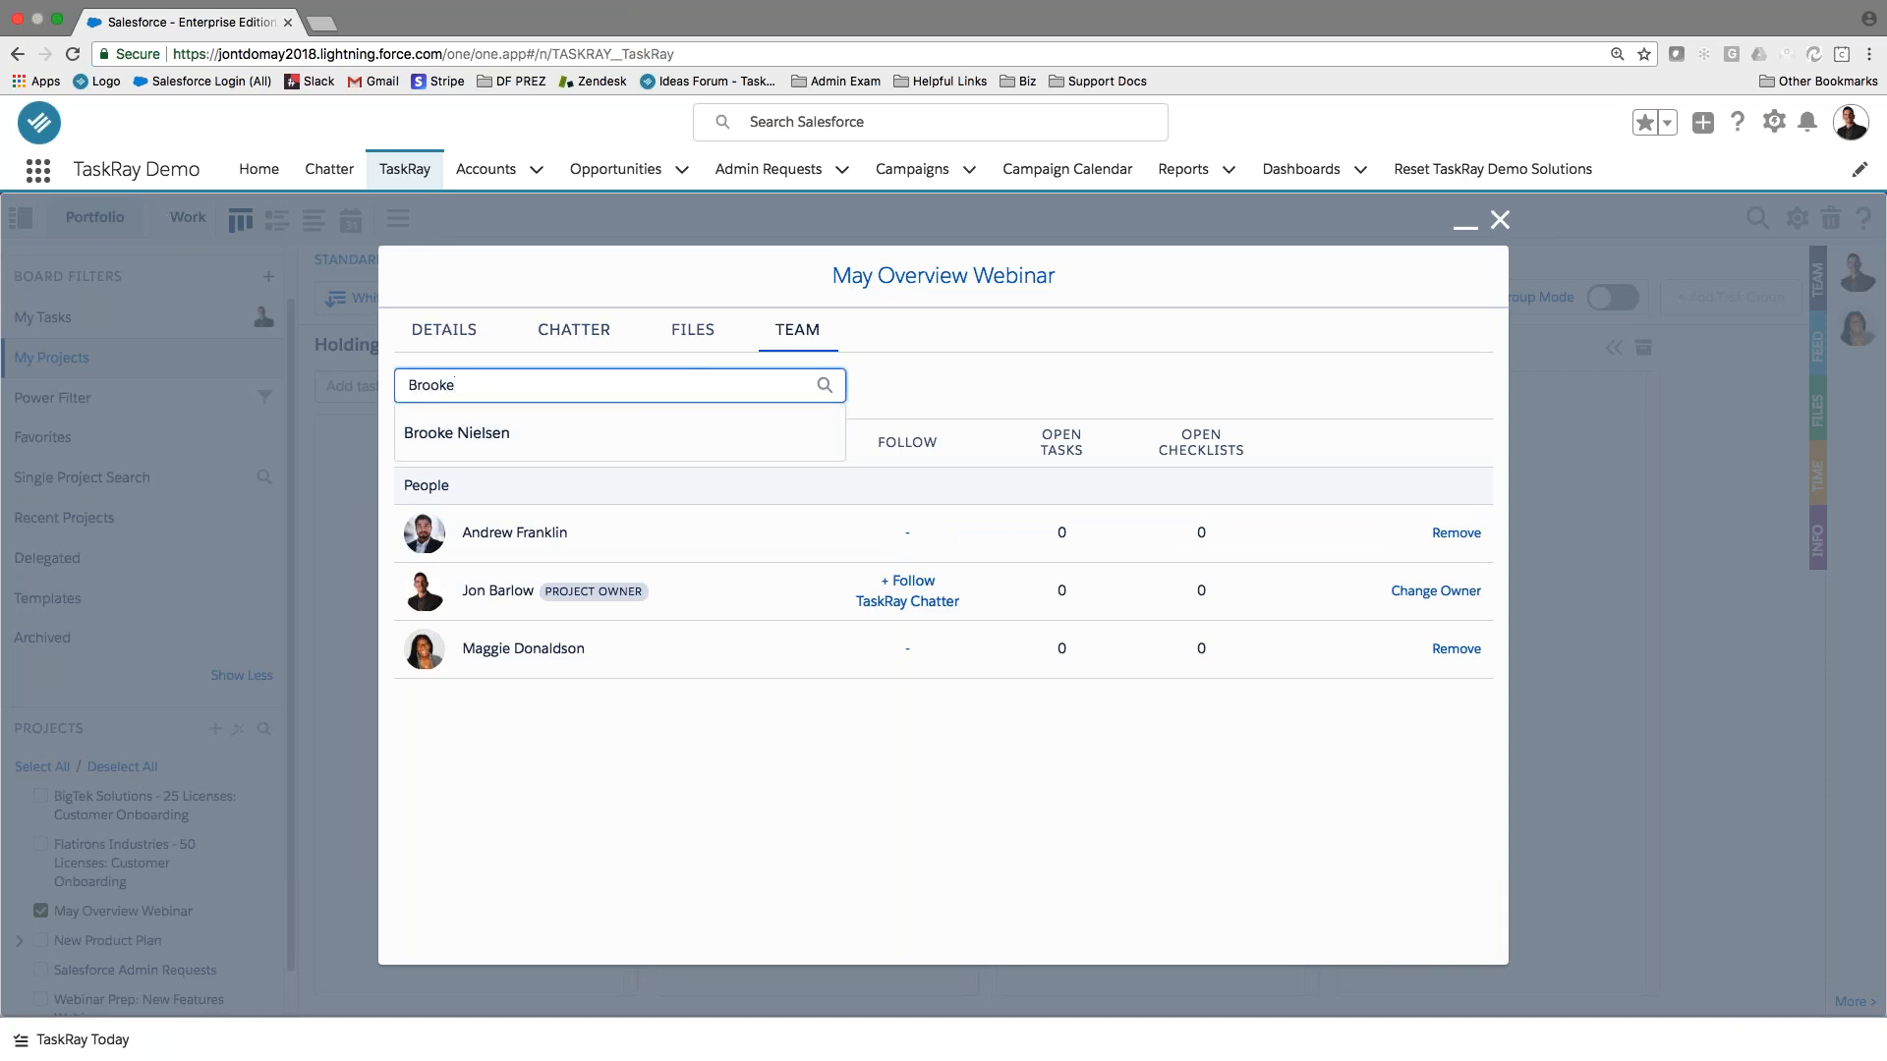
pyautogui.click(547, 432)
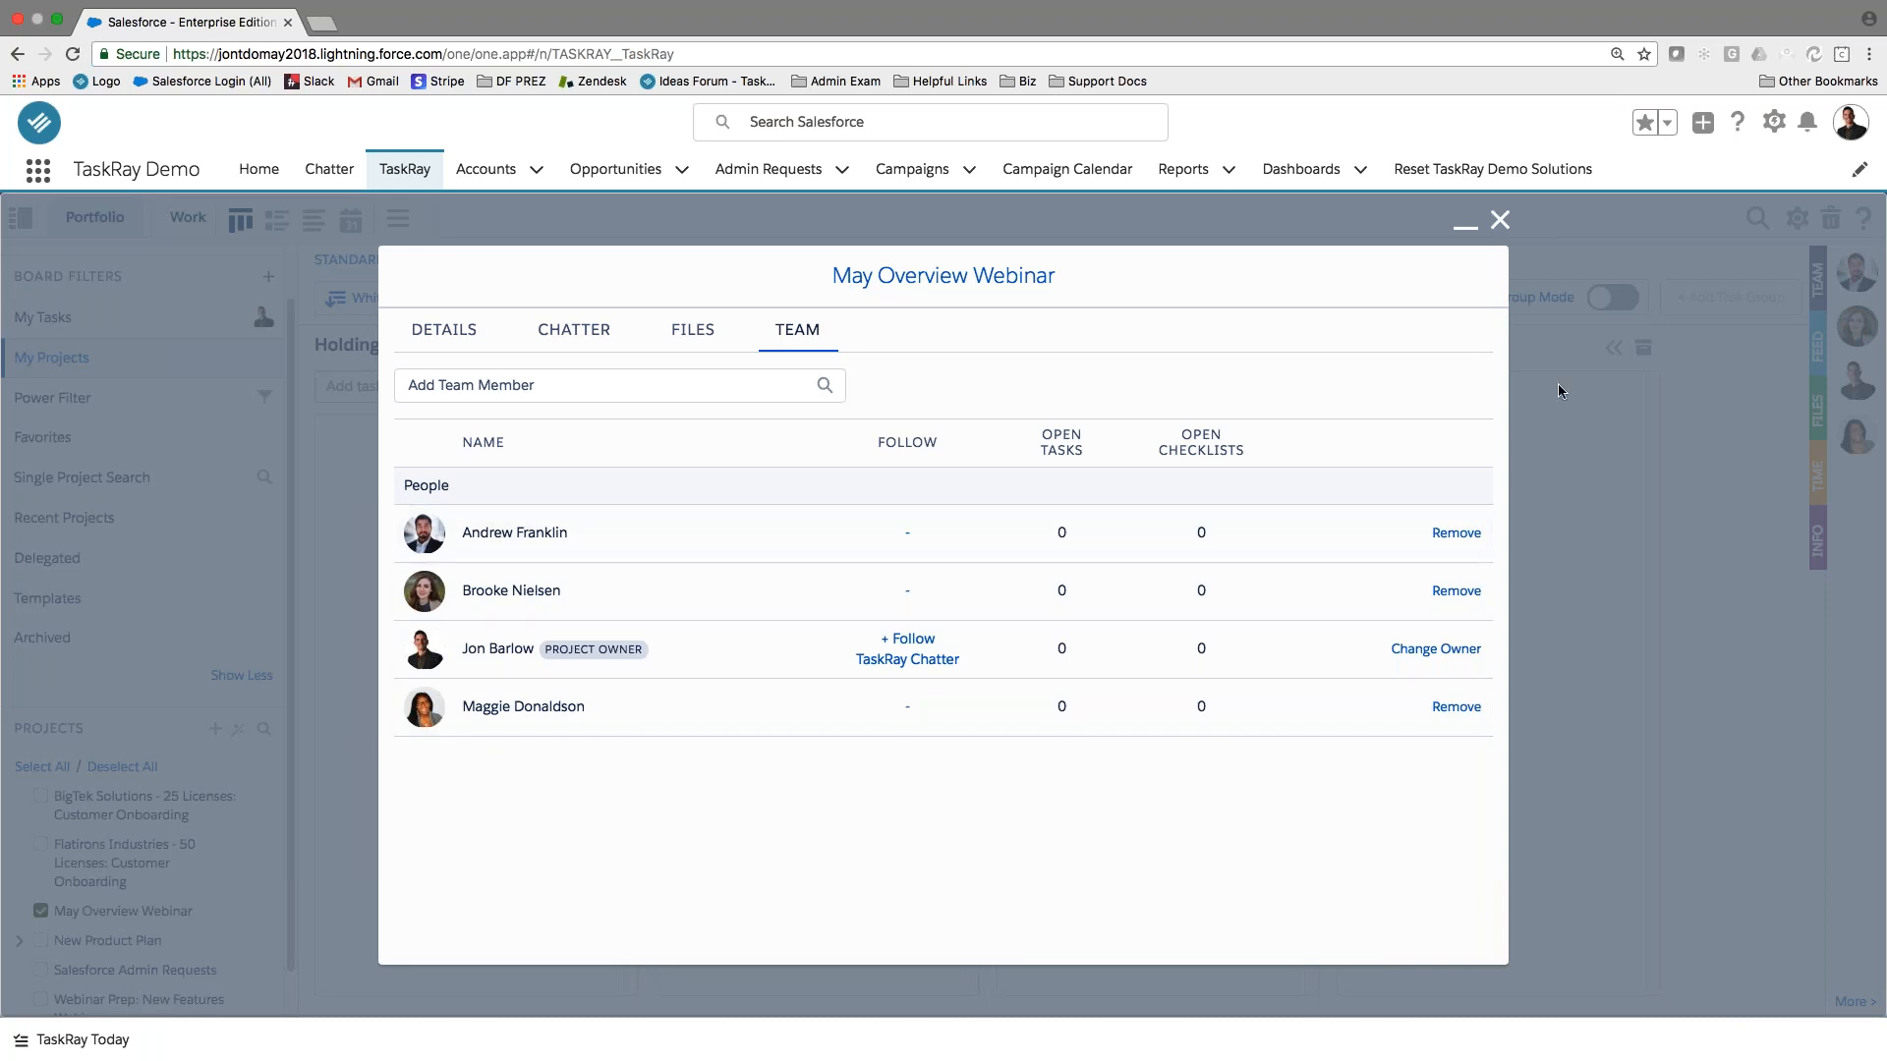
pyautogui.click(1500, 220)
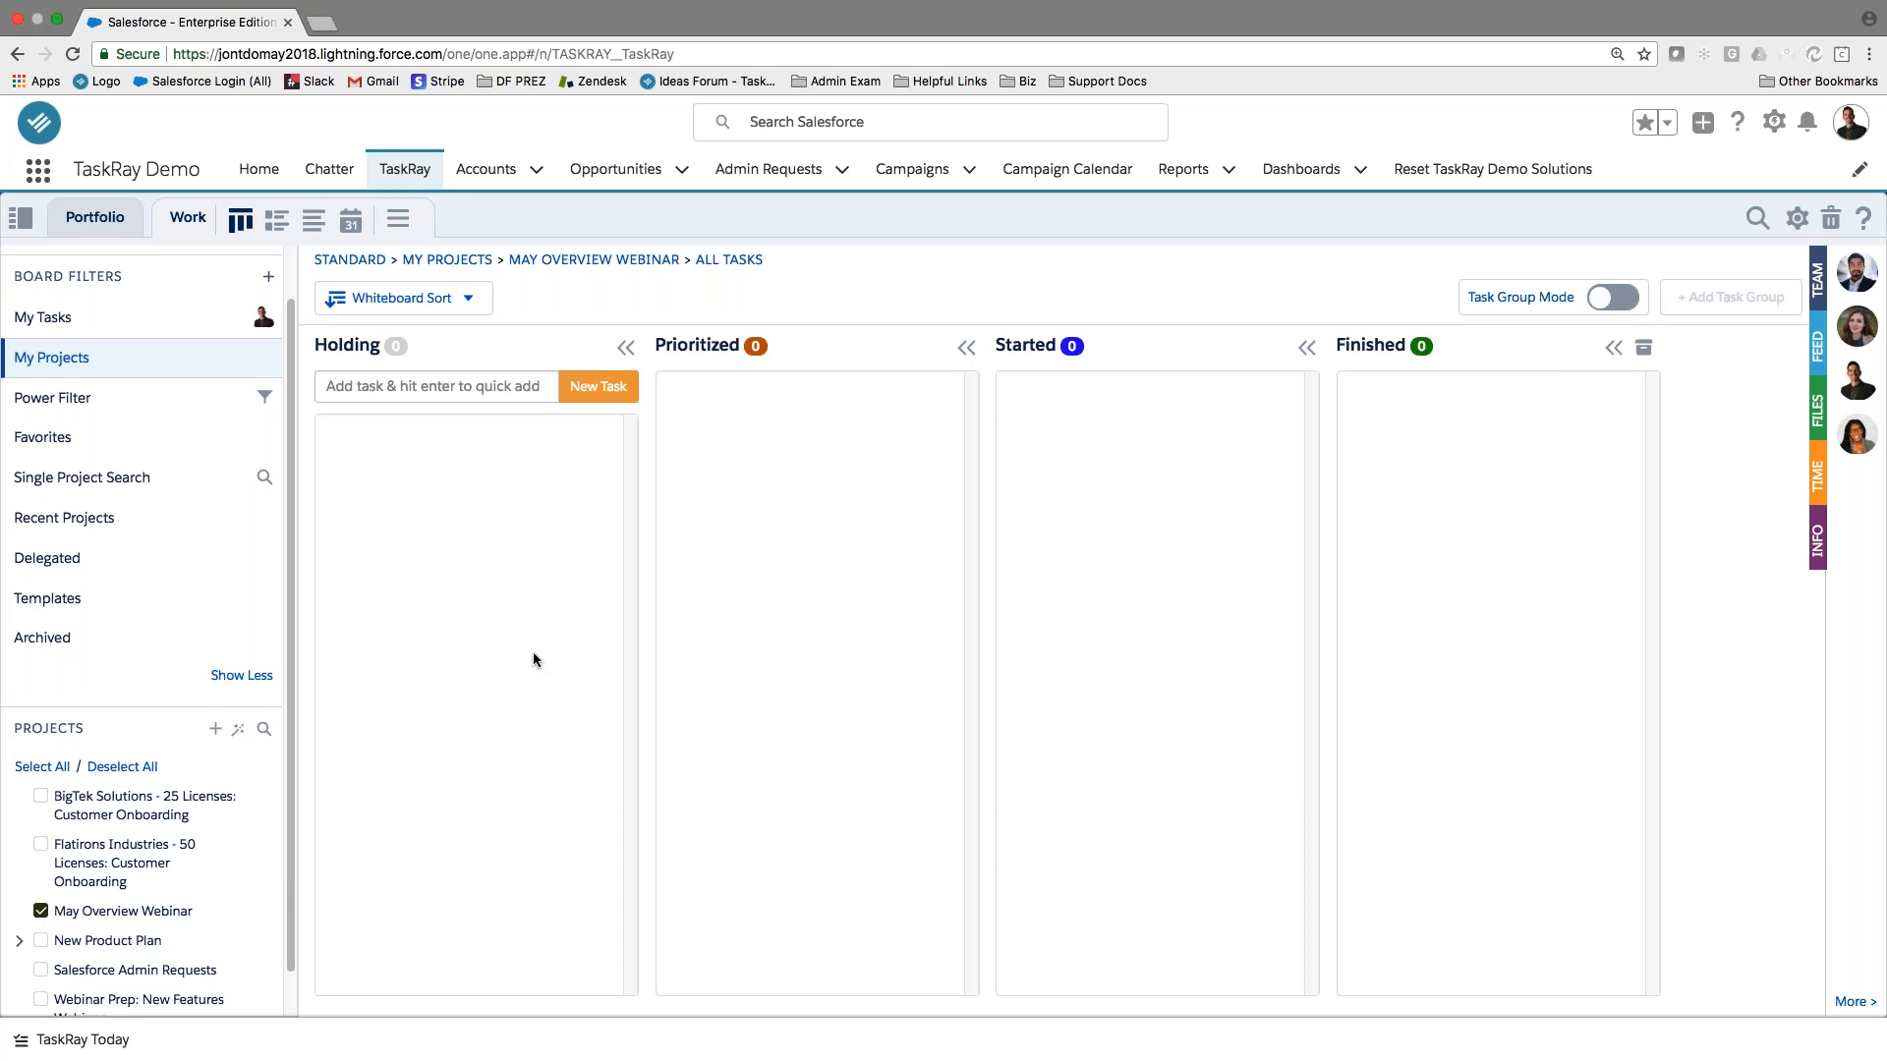
# Quick-add a task named Intro to the Holding column of the May Overview Webinar project.
pyautogui.click(442, 387)
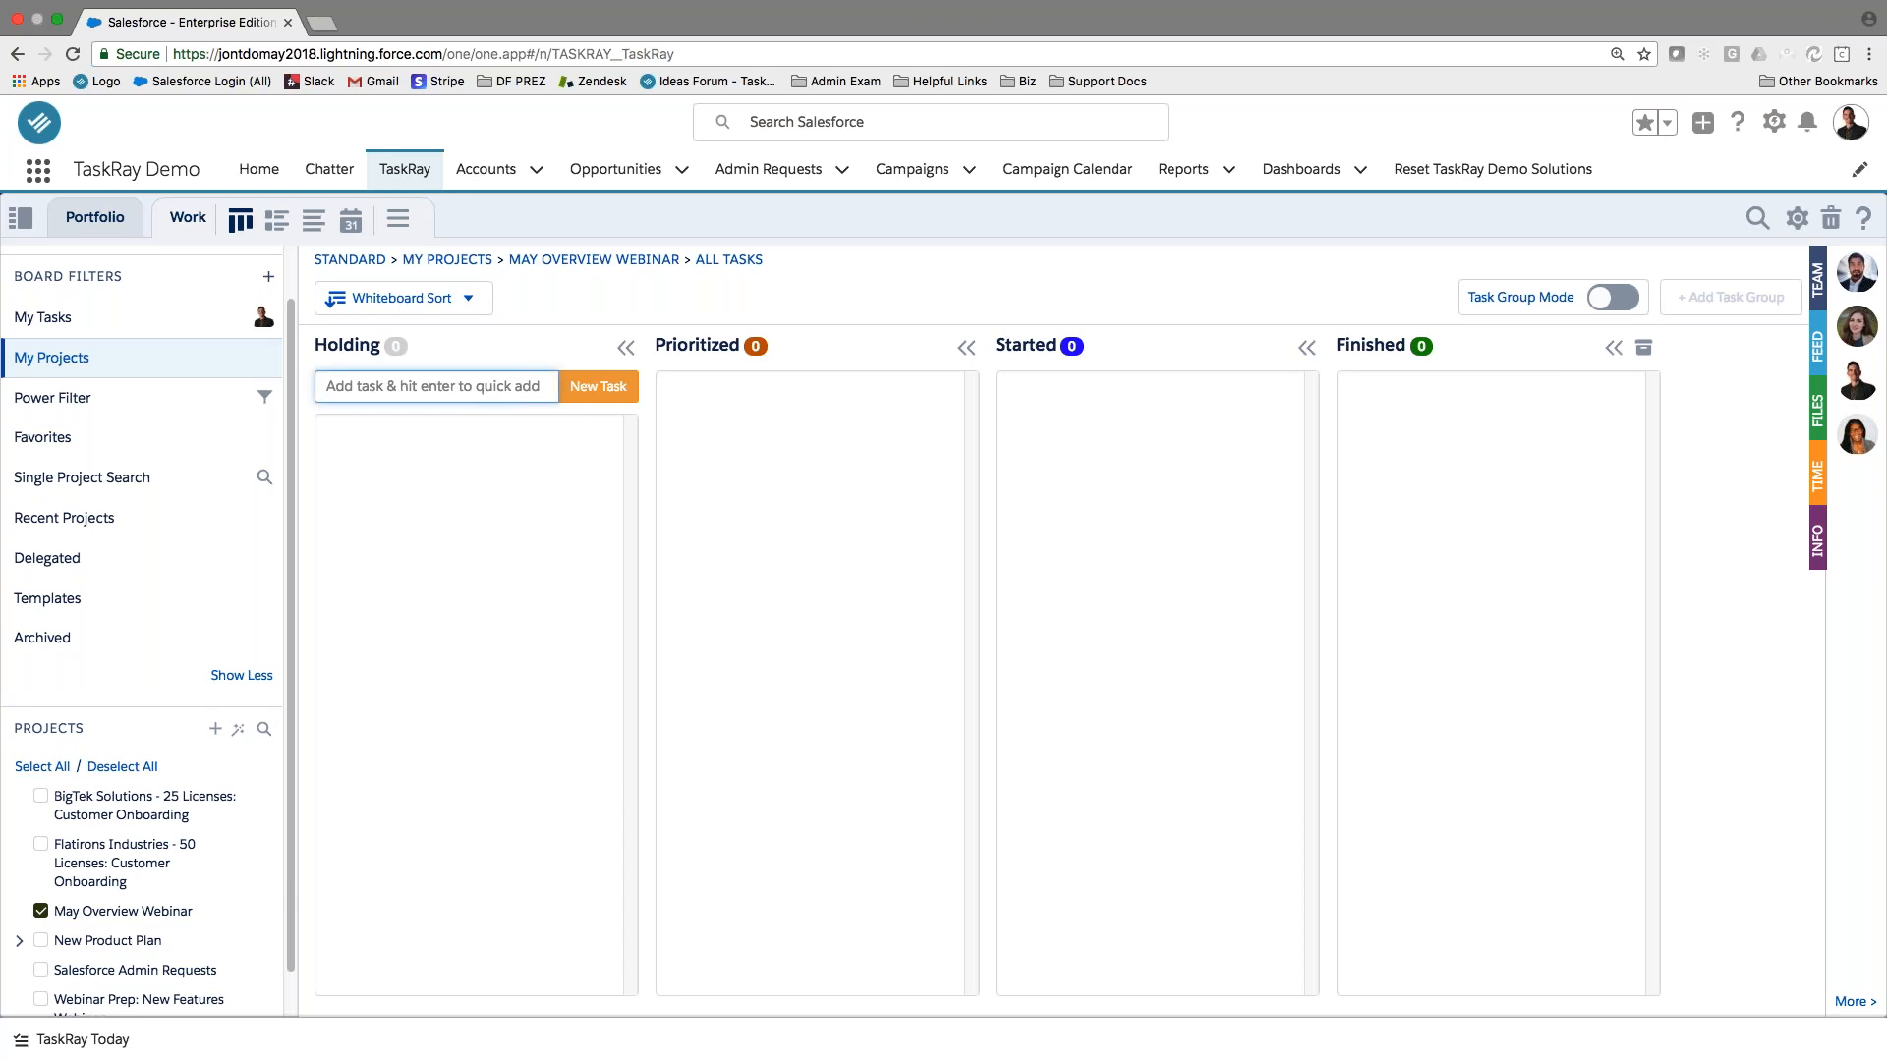
pyautogui.write('Itro')
pyautogui.press('BackSpace')
pyautogui.press('BackSpace')
pyautogui.write('ntro')
pyautogui.press('Return')
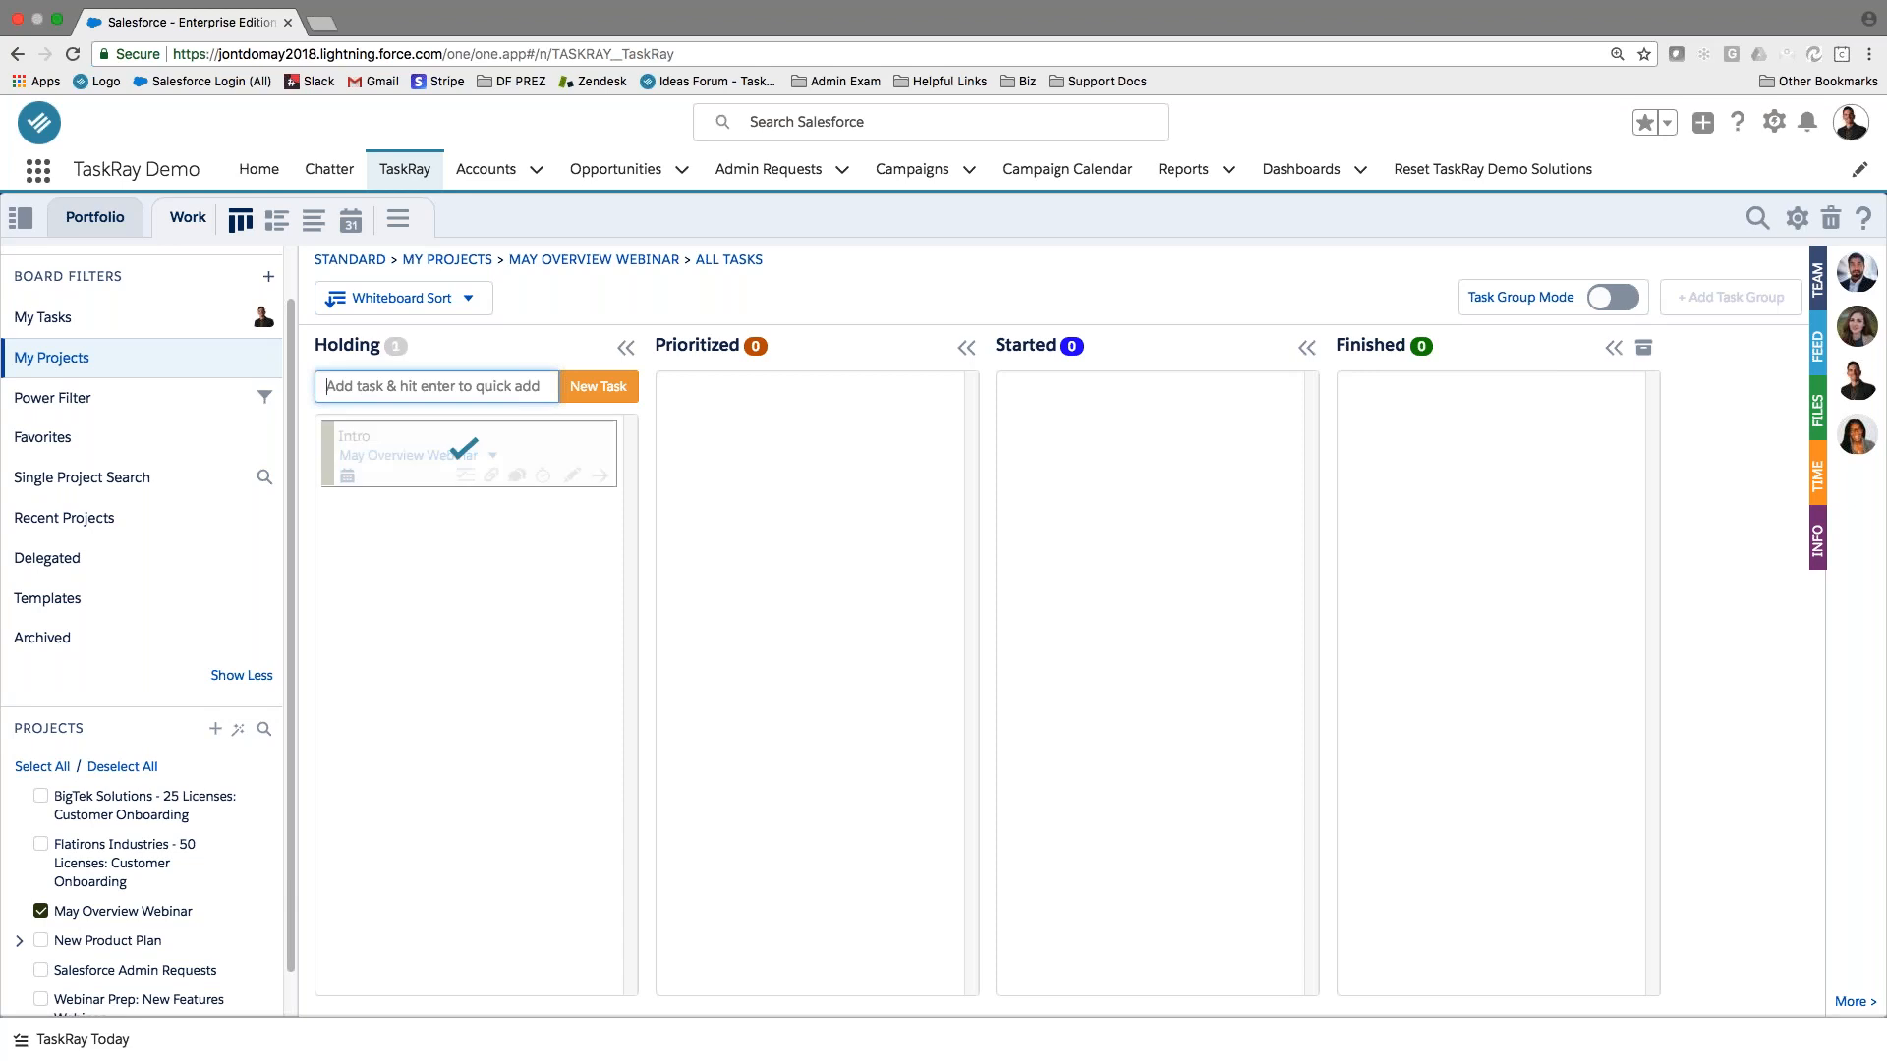
# Quick-add the tasks Native, Build Project, Discuss Templates, Reporting and Q&A to the Holding column of the May Overview Webinar project.
pyautogui.write('Native')
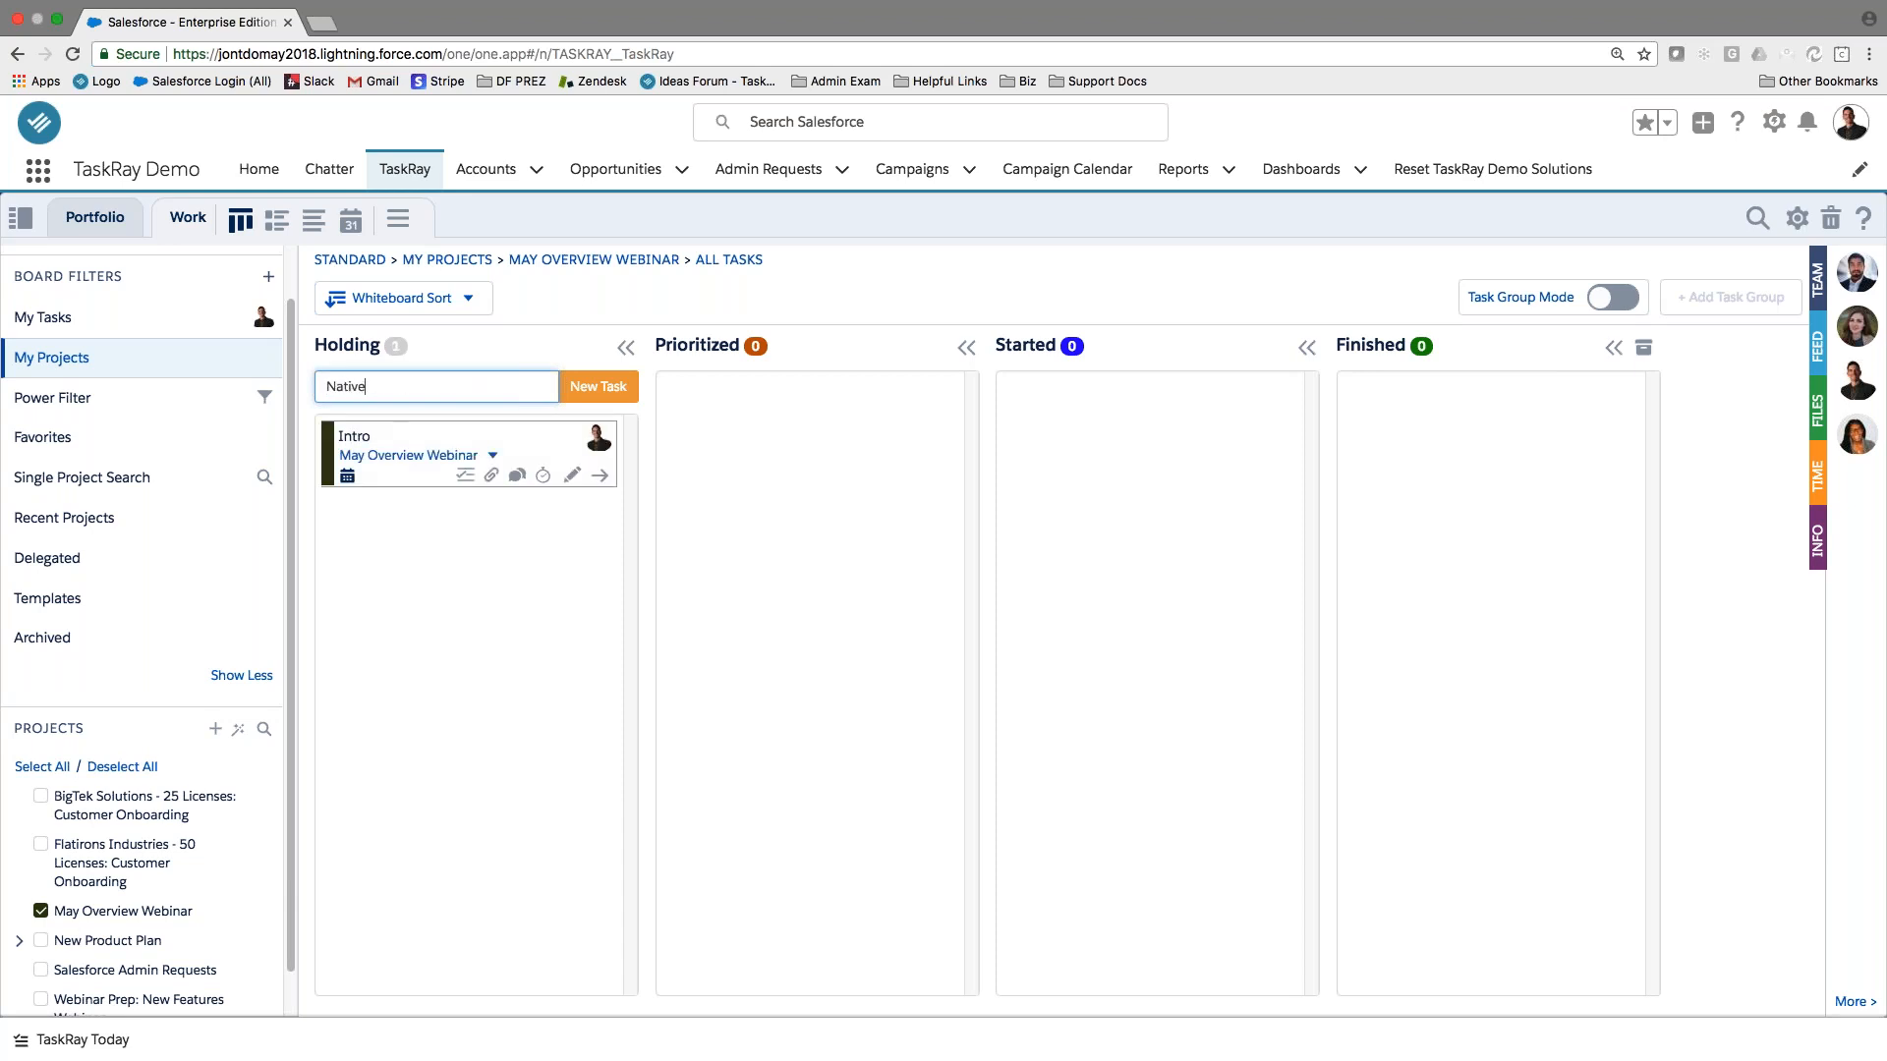
pyautogui.press('Return')
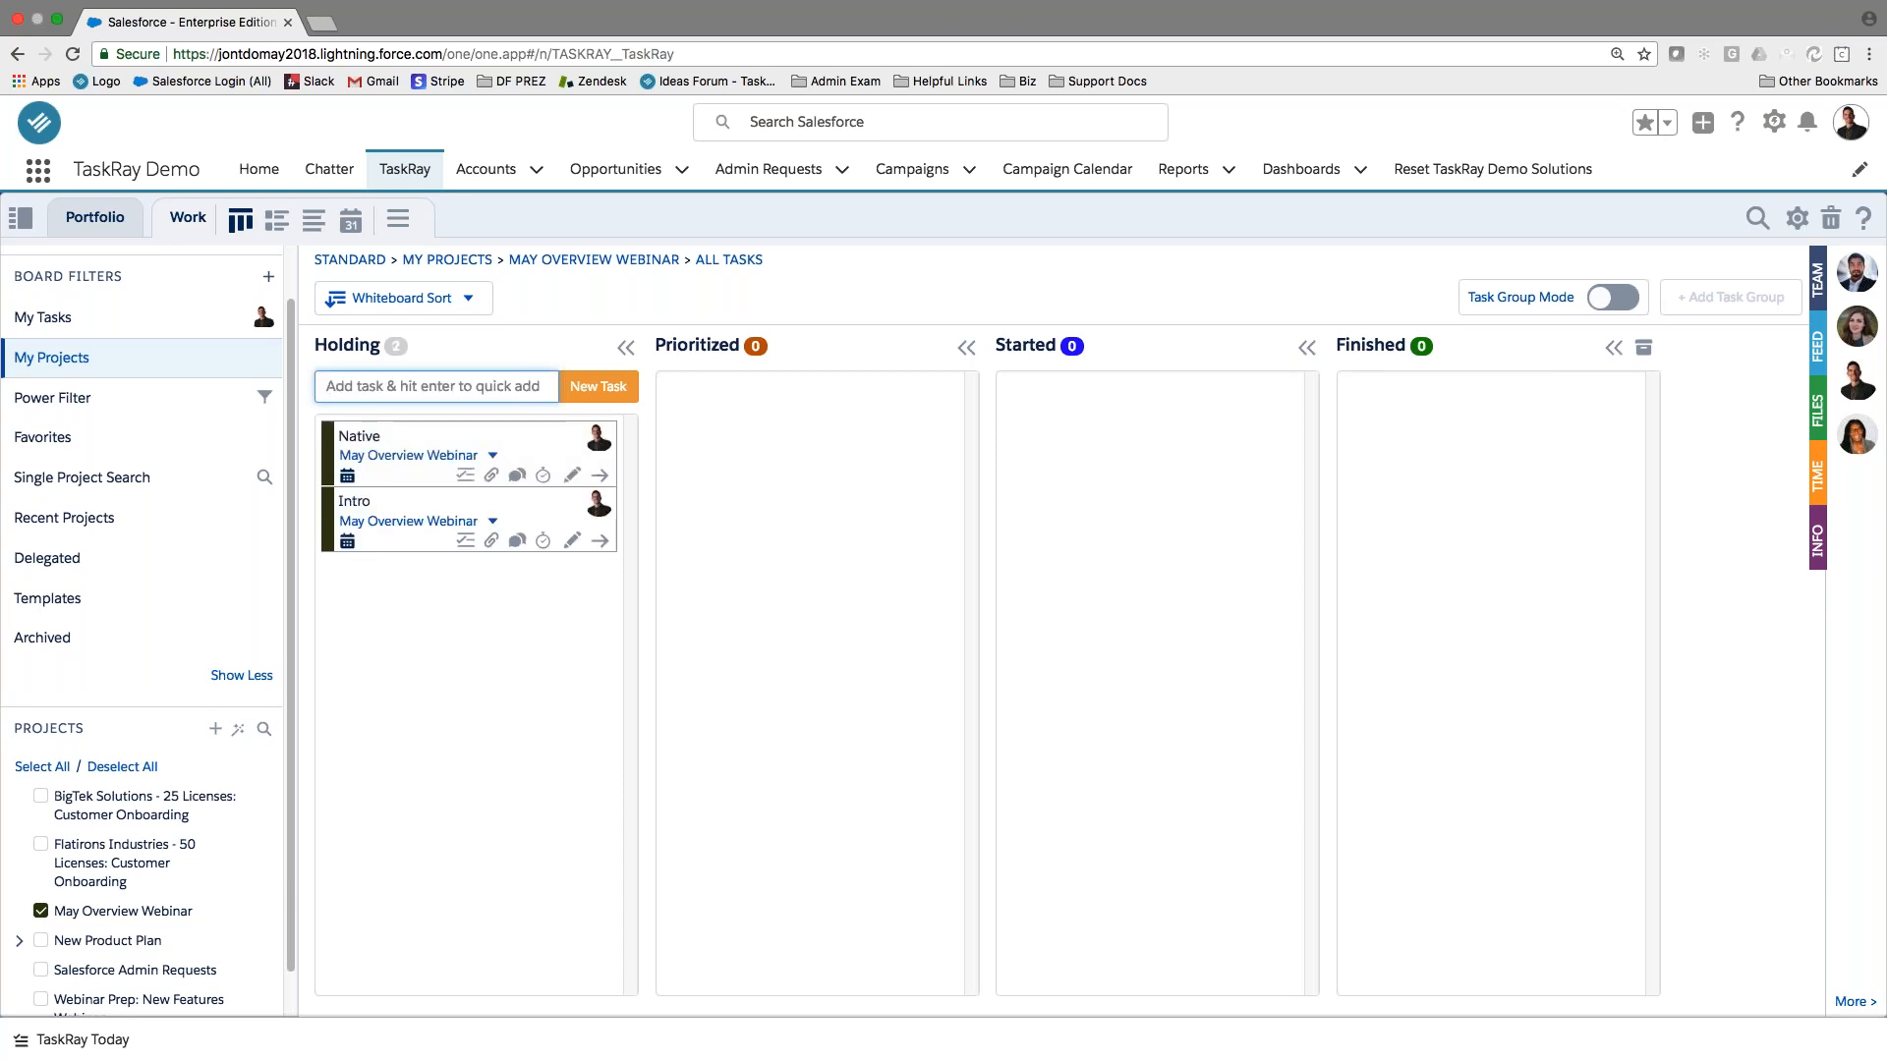
pyautogui.write('Build Project')
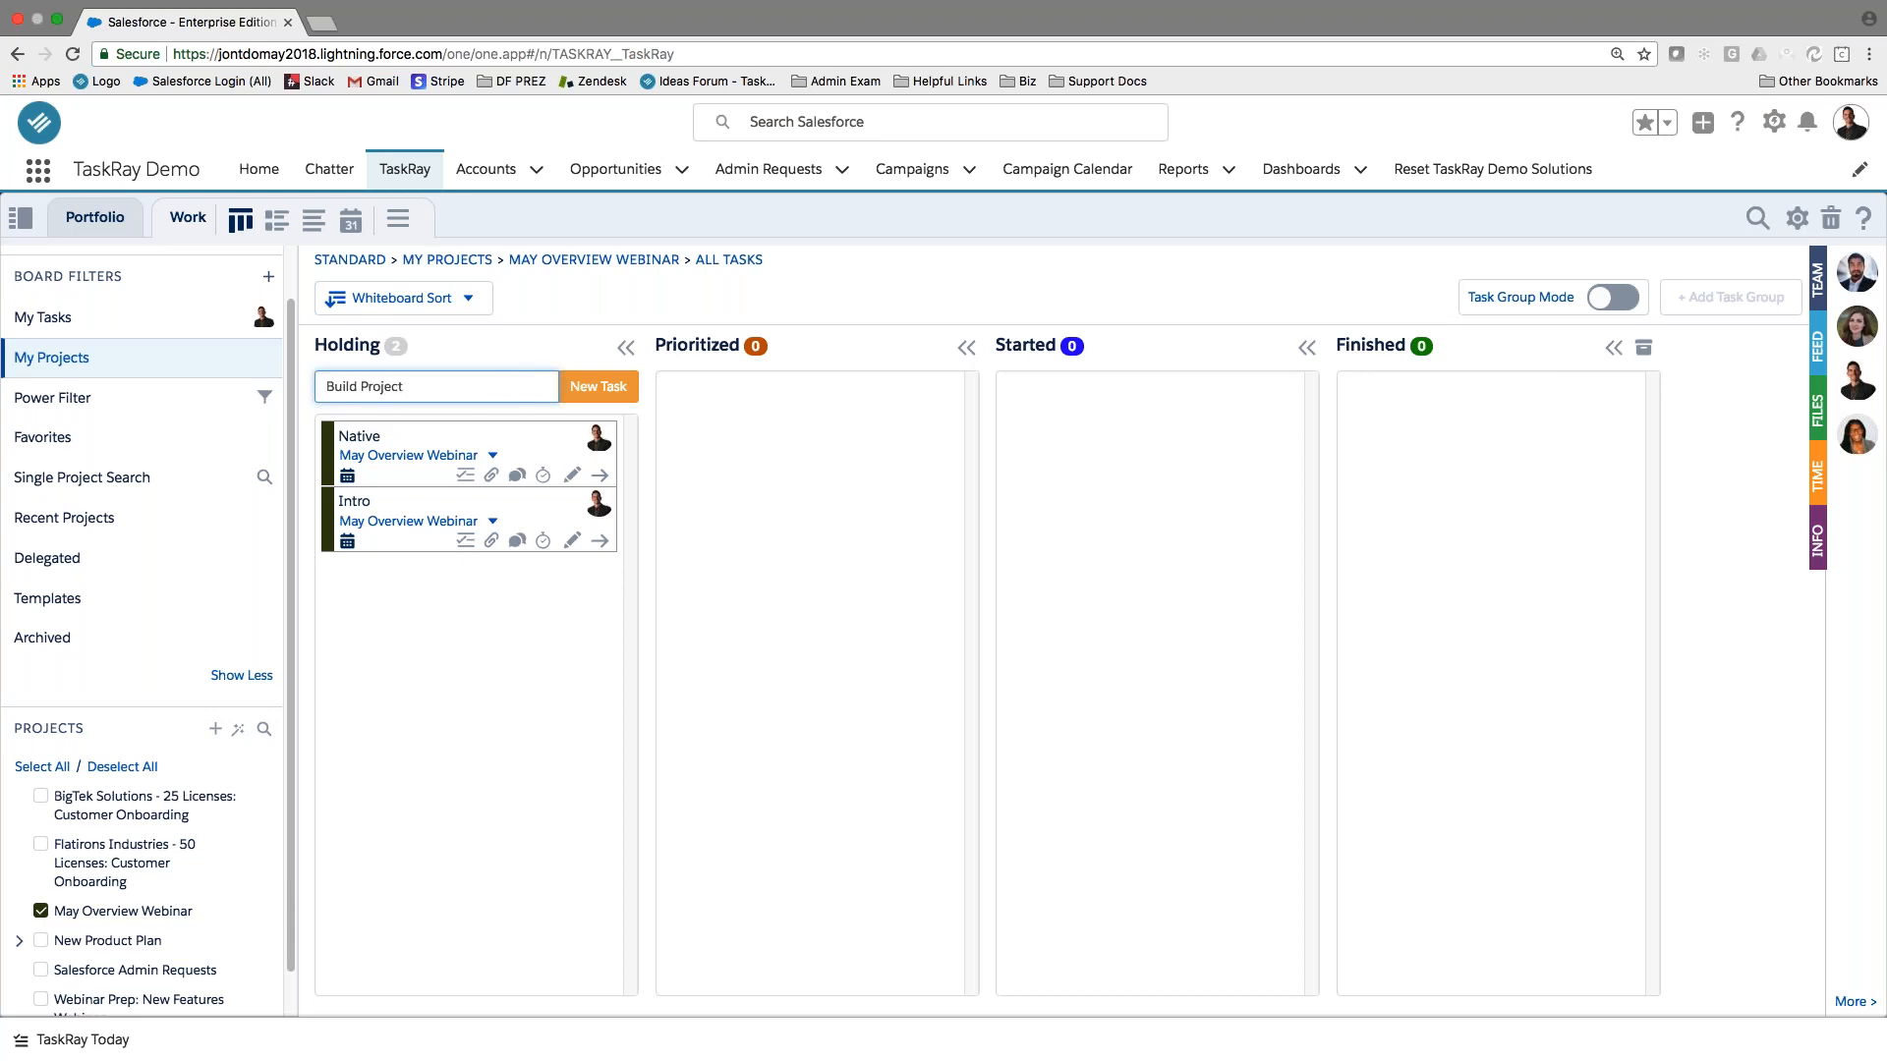
pyautogui.press('Return')
pyautogui.write('Discuss Templates')
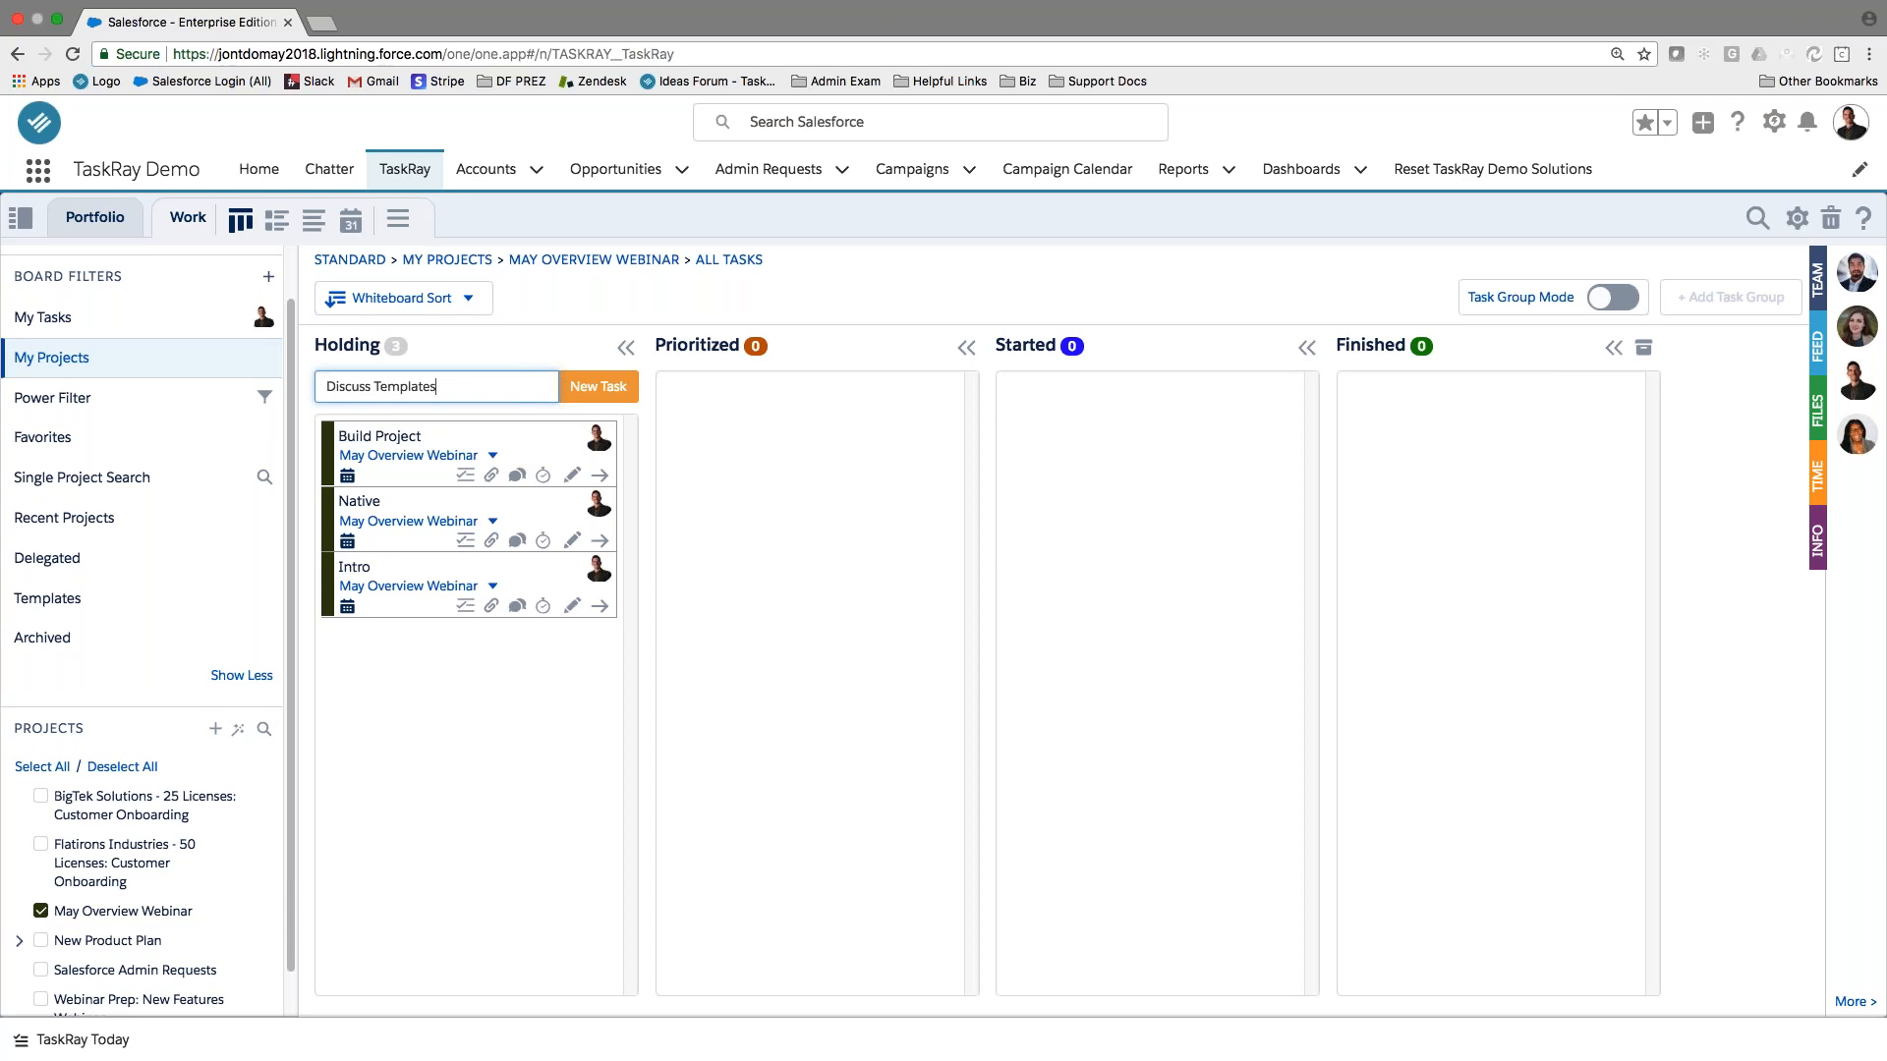
pyautogui.press('Return')
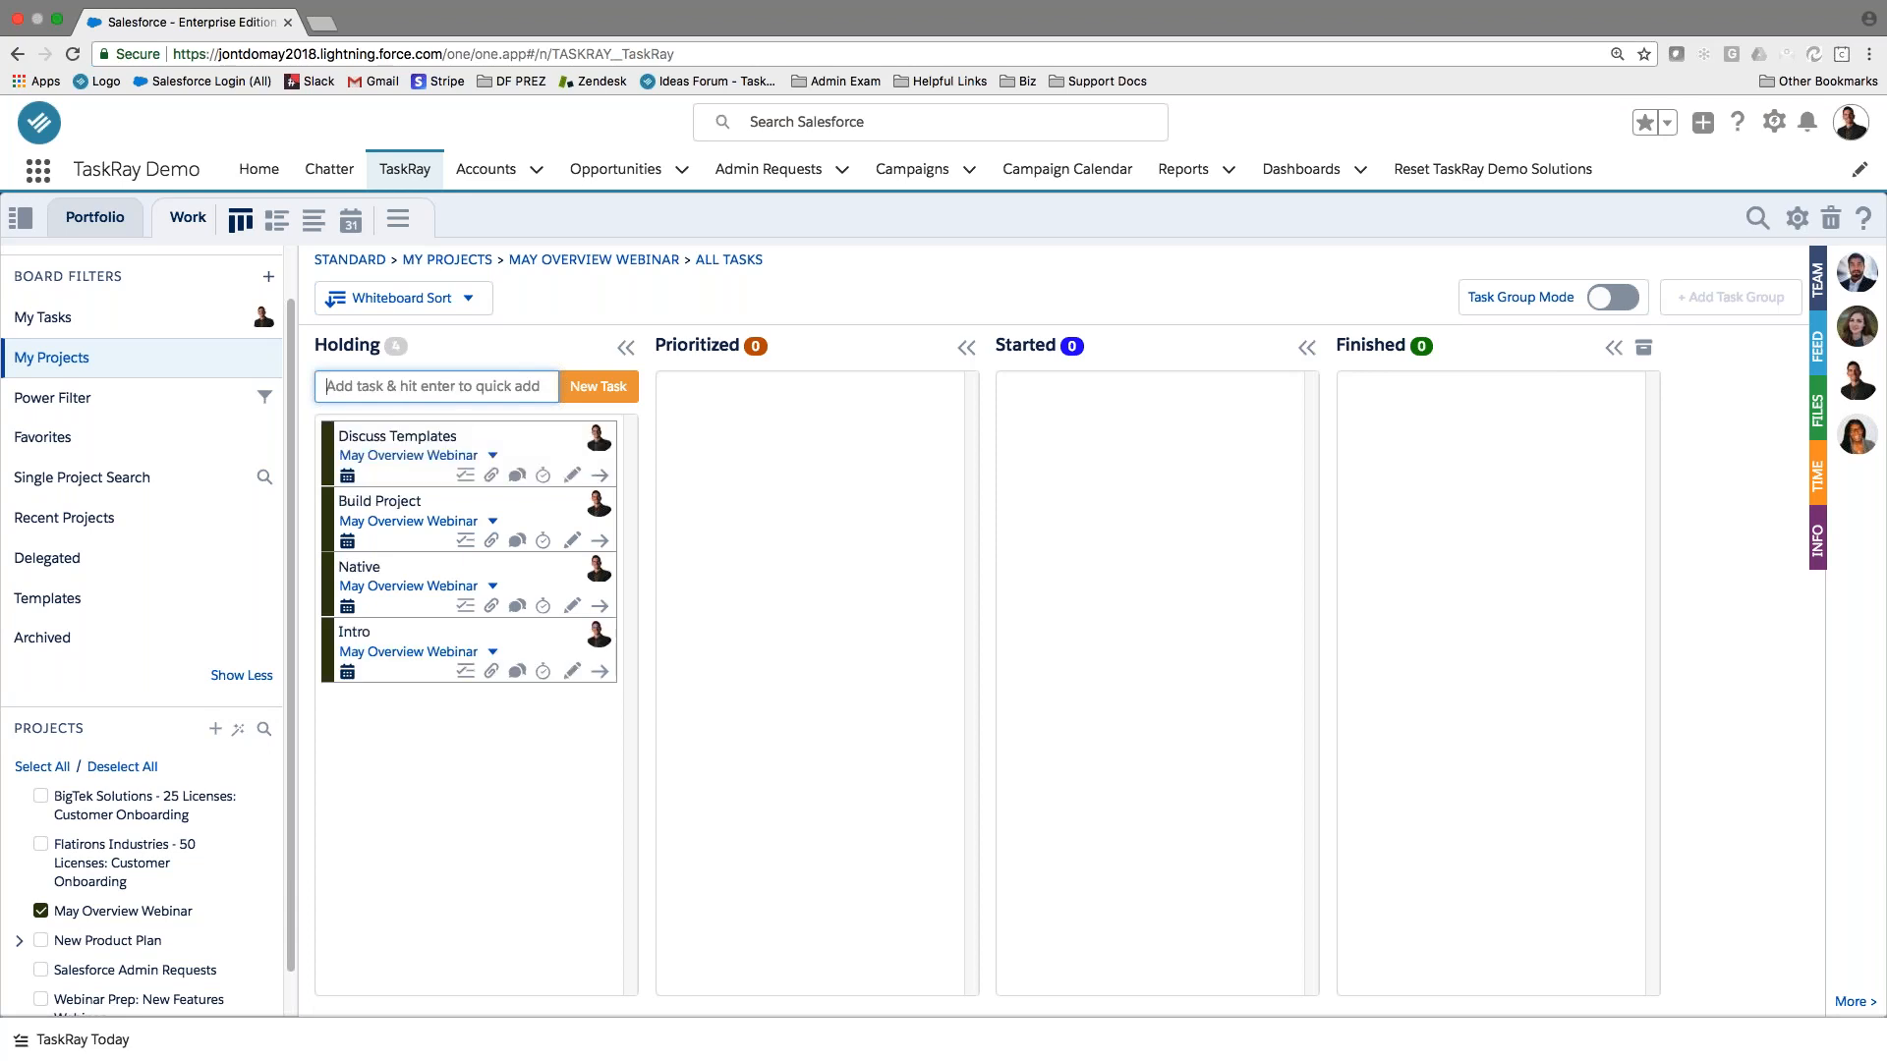
pyautogui.write('Reporting')
pyautogui.press('Return')
pyautogui.write('Q&A')
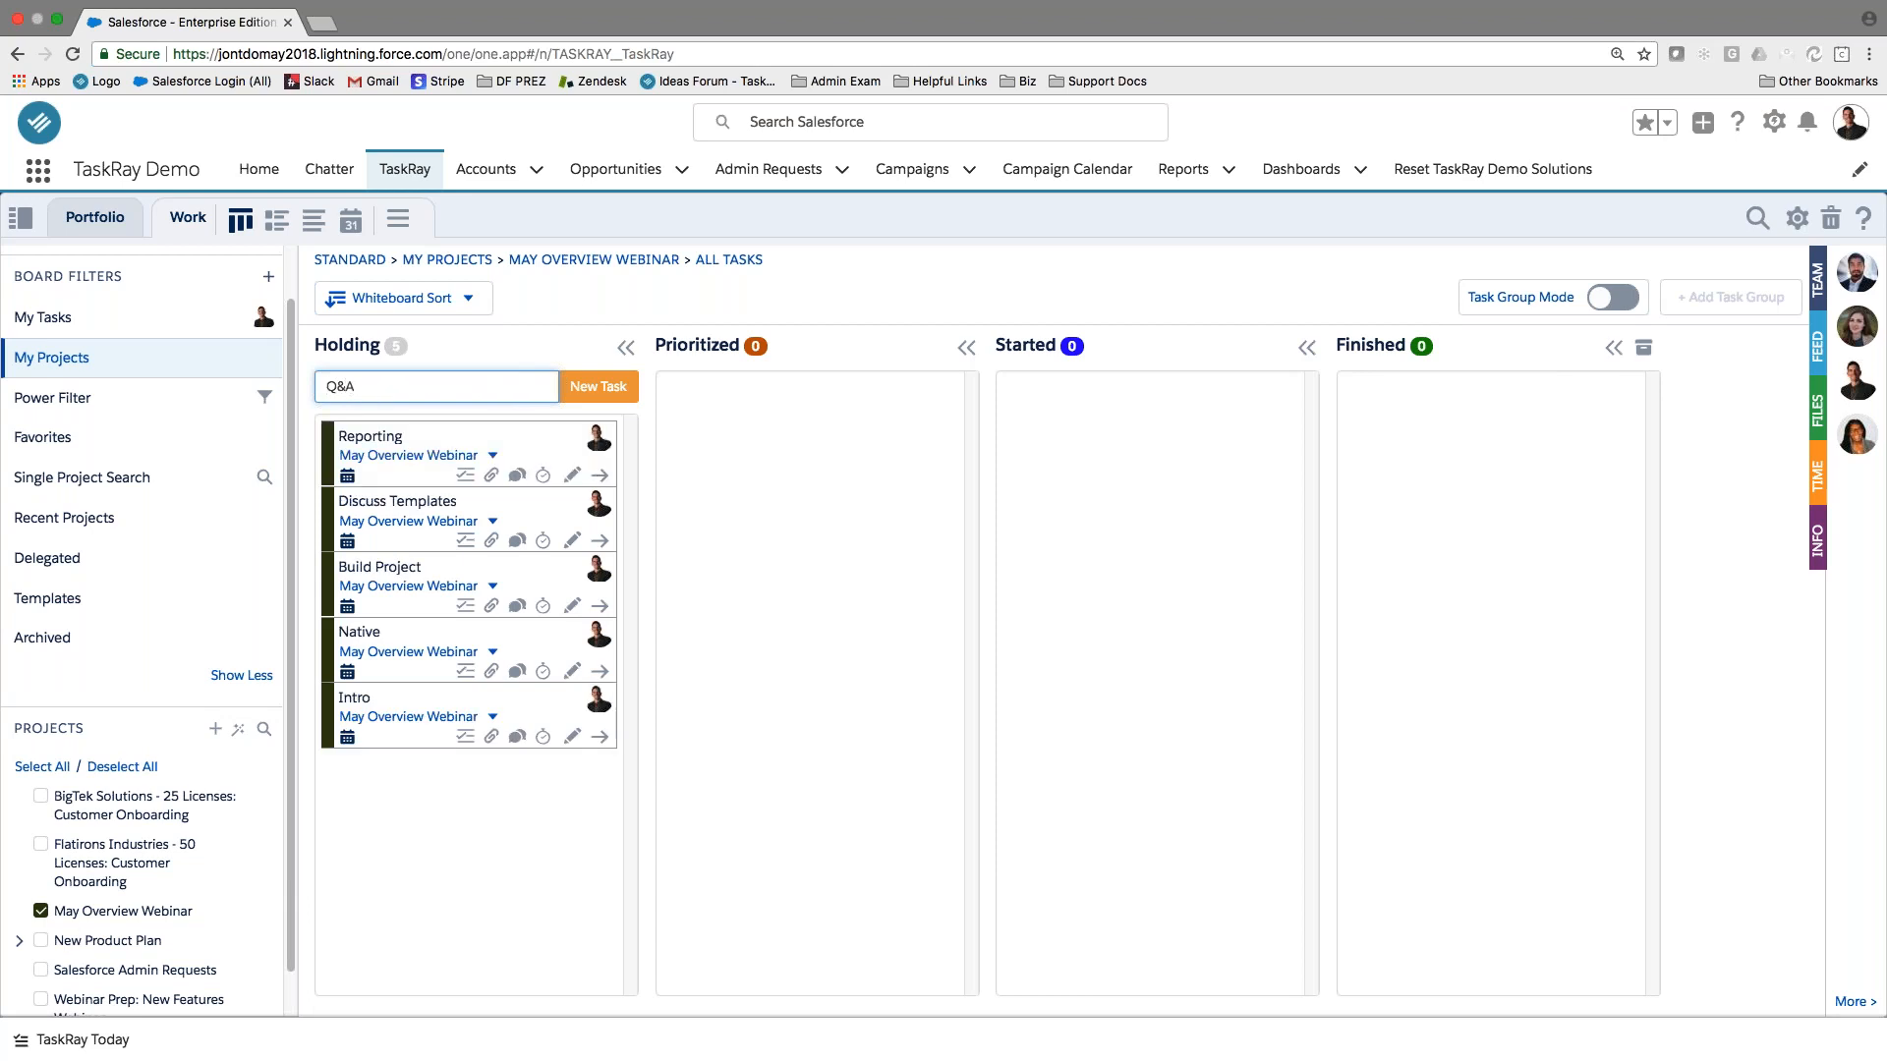
pyautogui.press('Return')
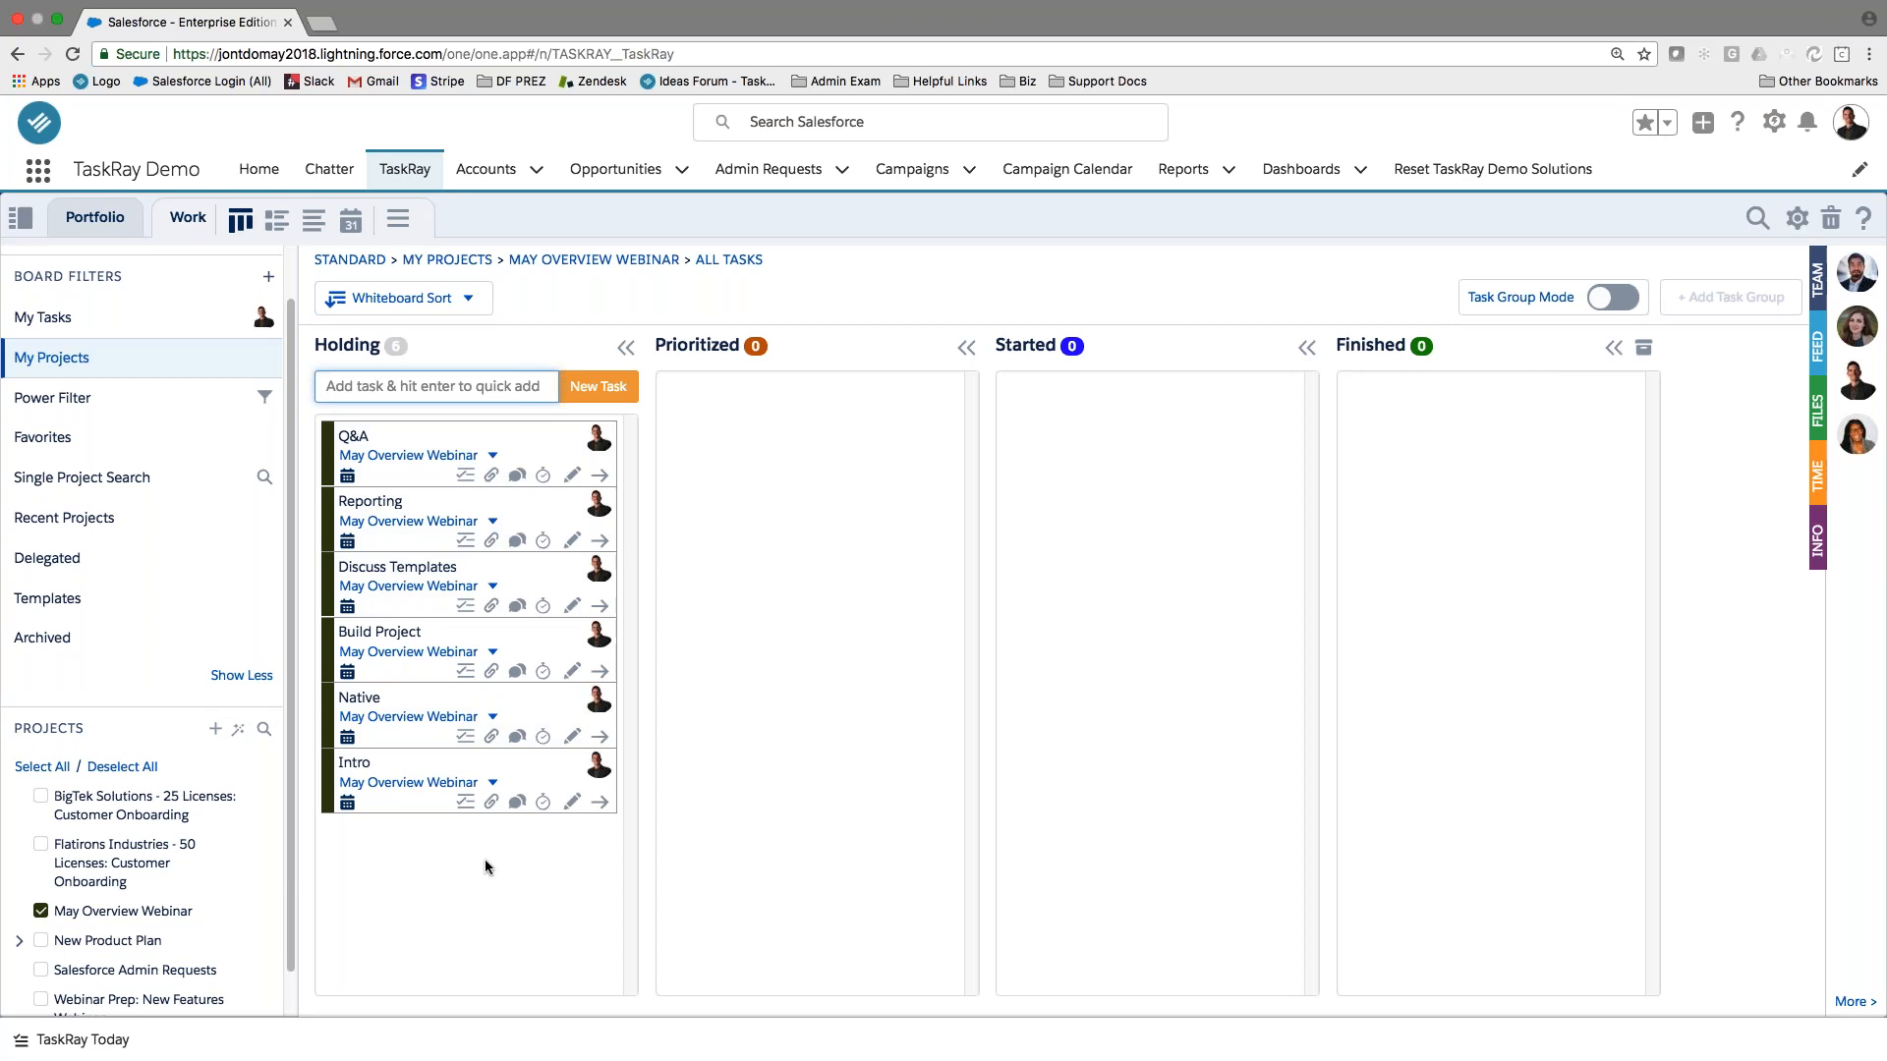
# Open the Intro task and create a checklist named To Do in it.
pyautogui.click(543, 766)
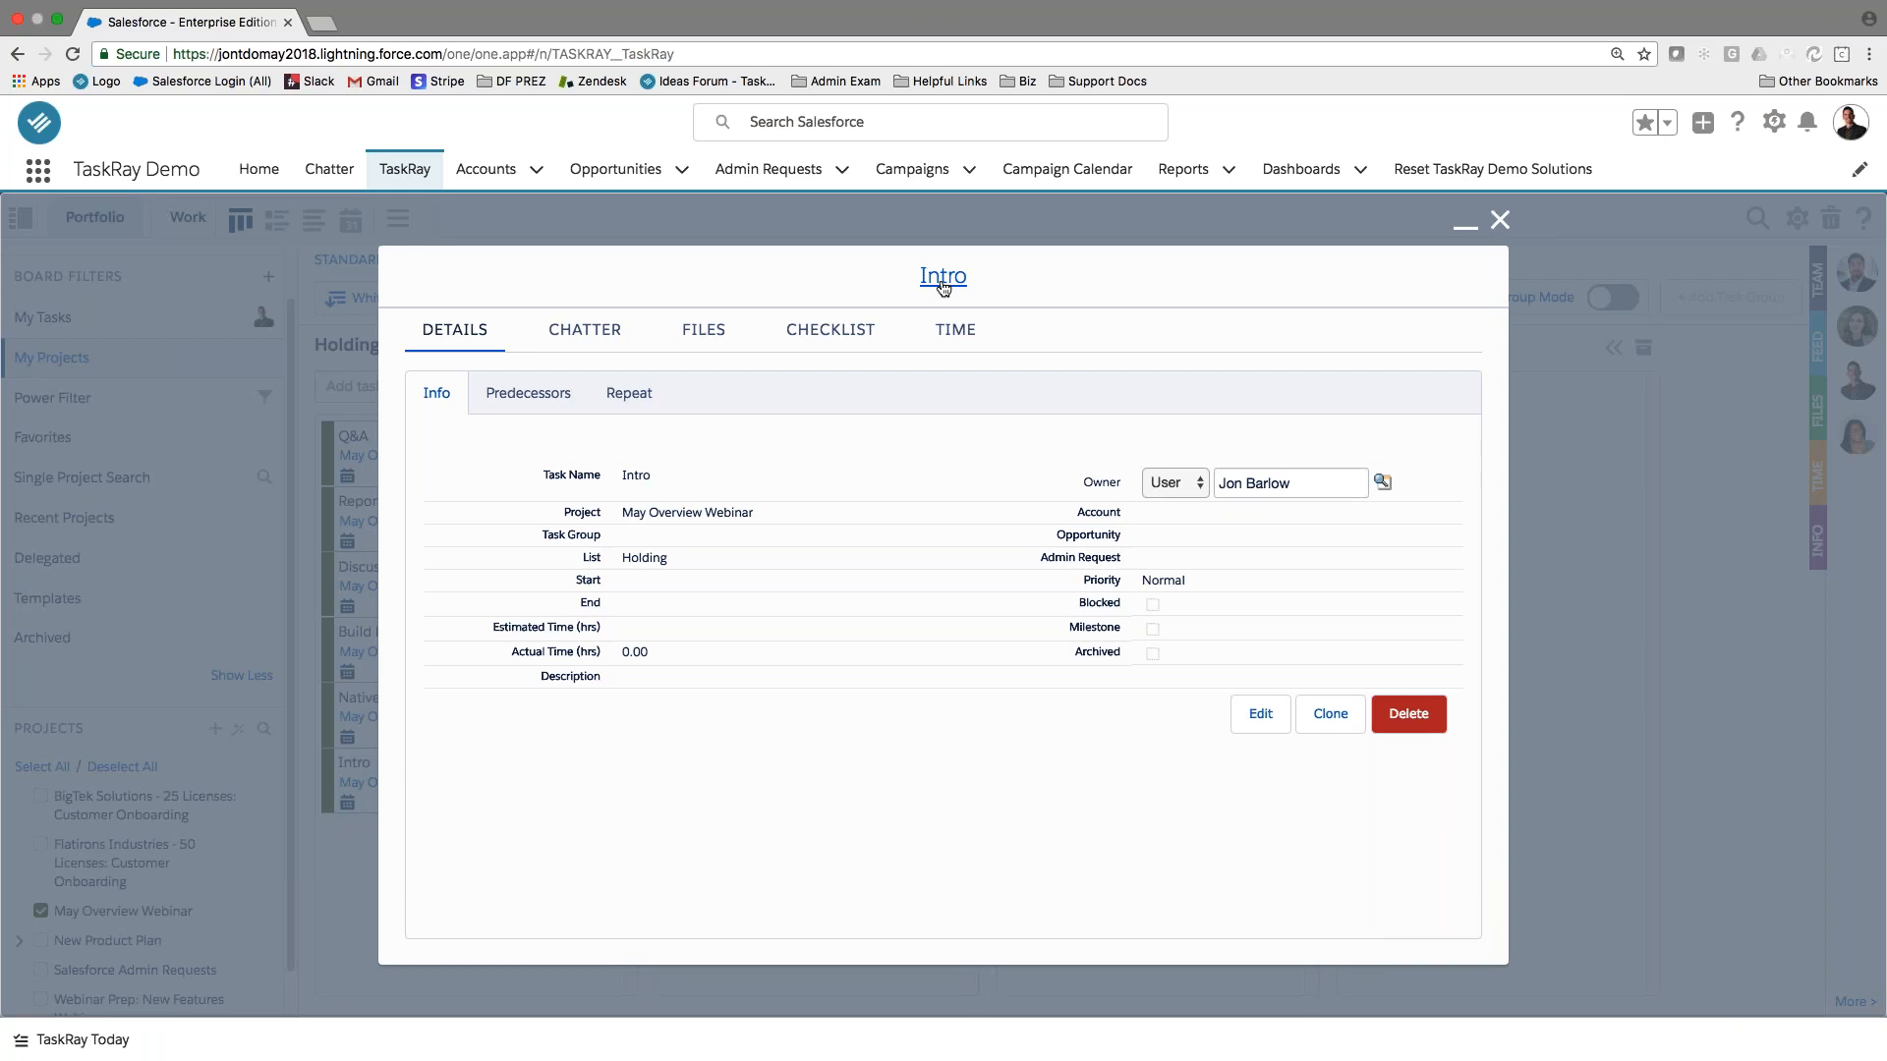
pyautogui.click(836, 340)
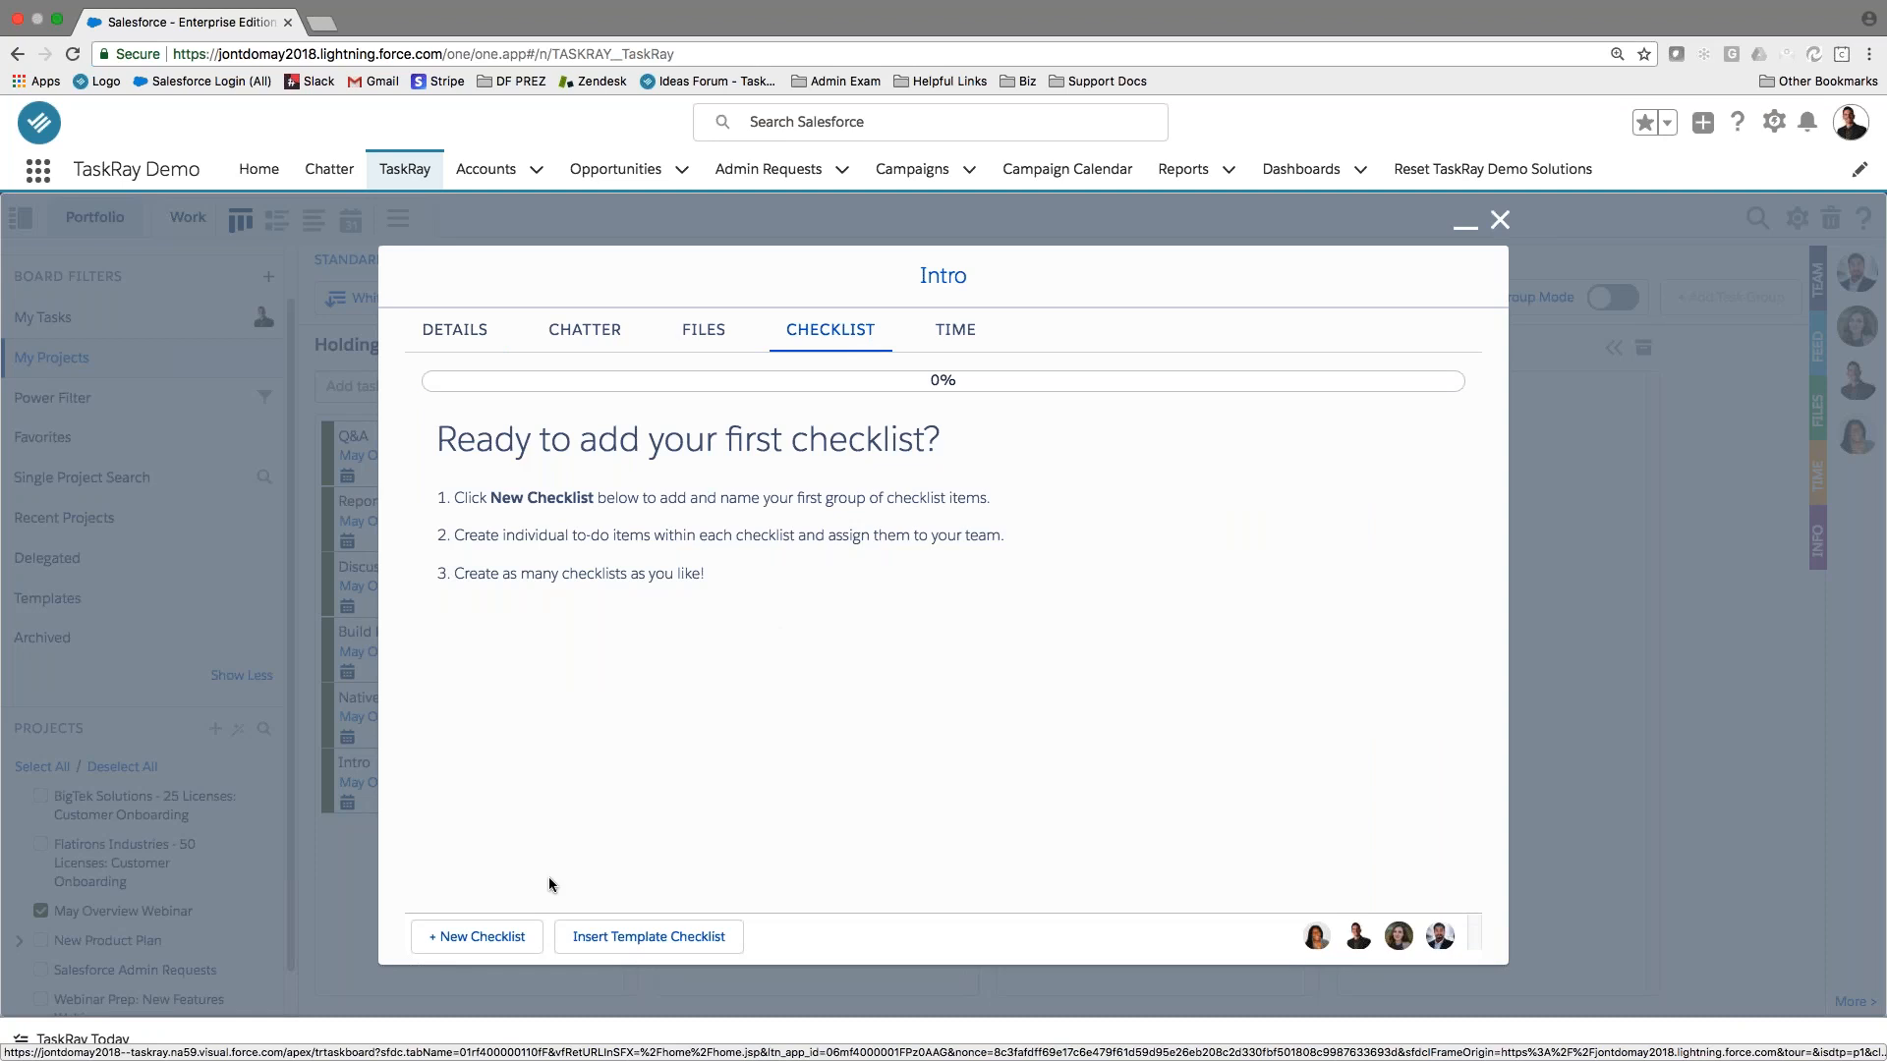
pyautogui.click(503, 934)
pyautogui.write('To Do')
pyautogui.press('Return')
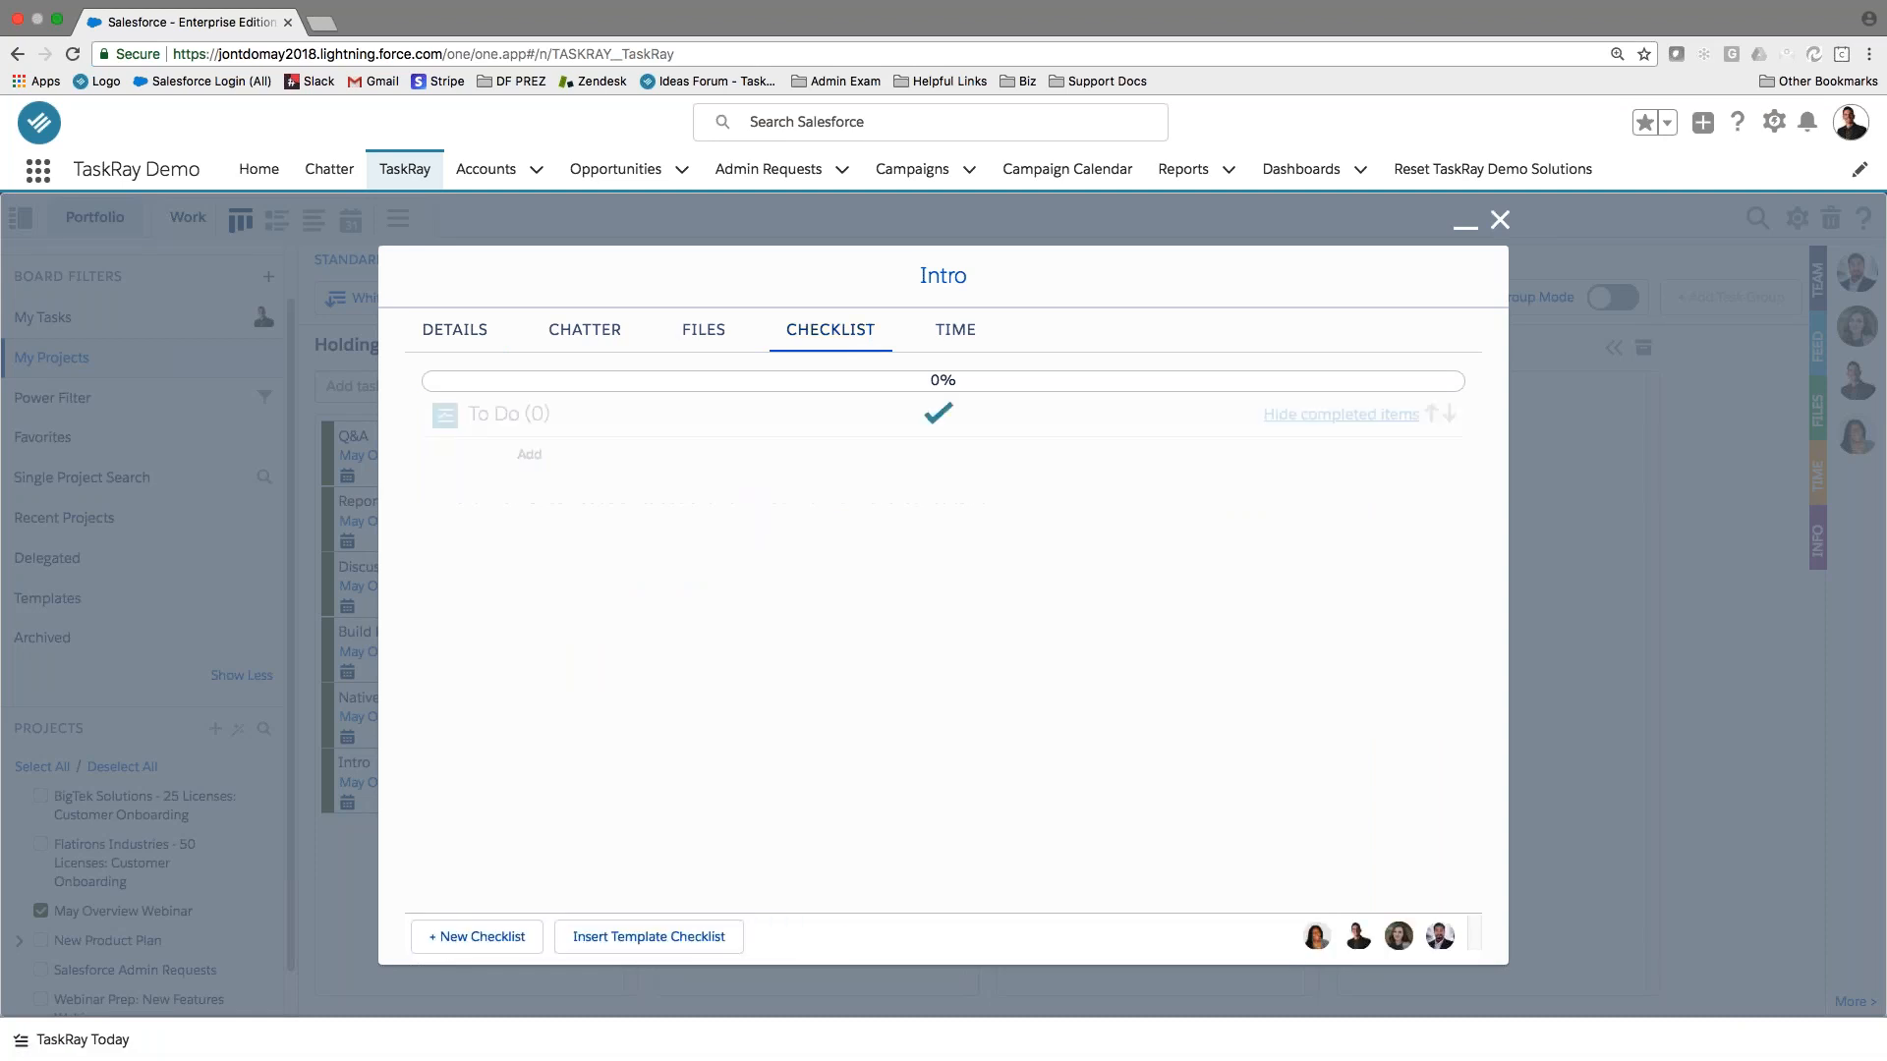
# Add Item 1, Item 2 and Item 3 to the Intro task's To Do checklist and end item entry.
pyautogui.write('Item 1')
pyautogui.press('Return')
pyautogui.write('Item 2')
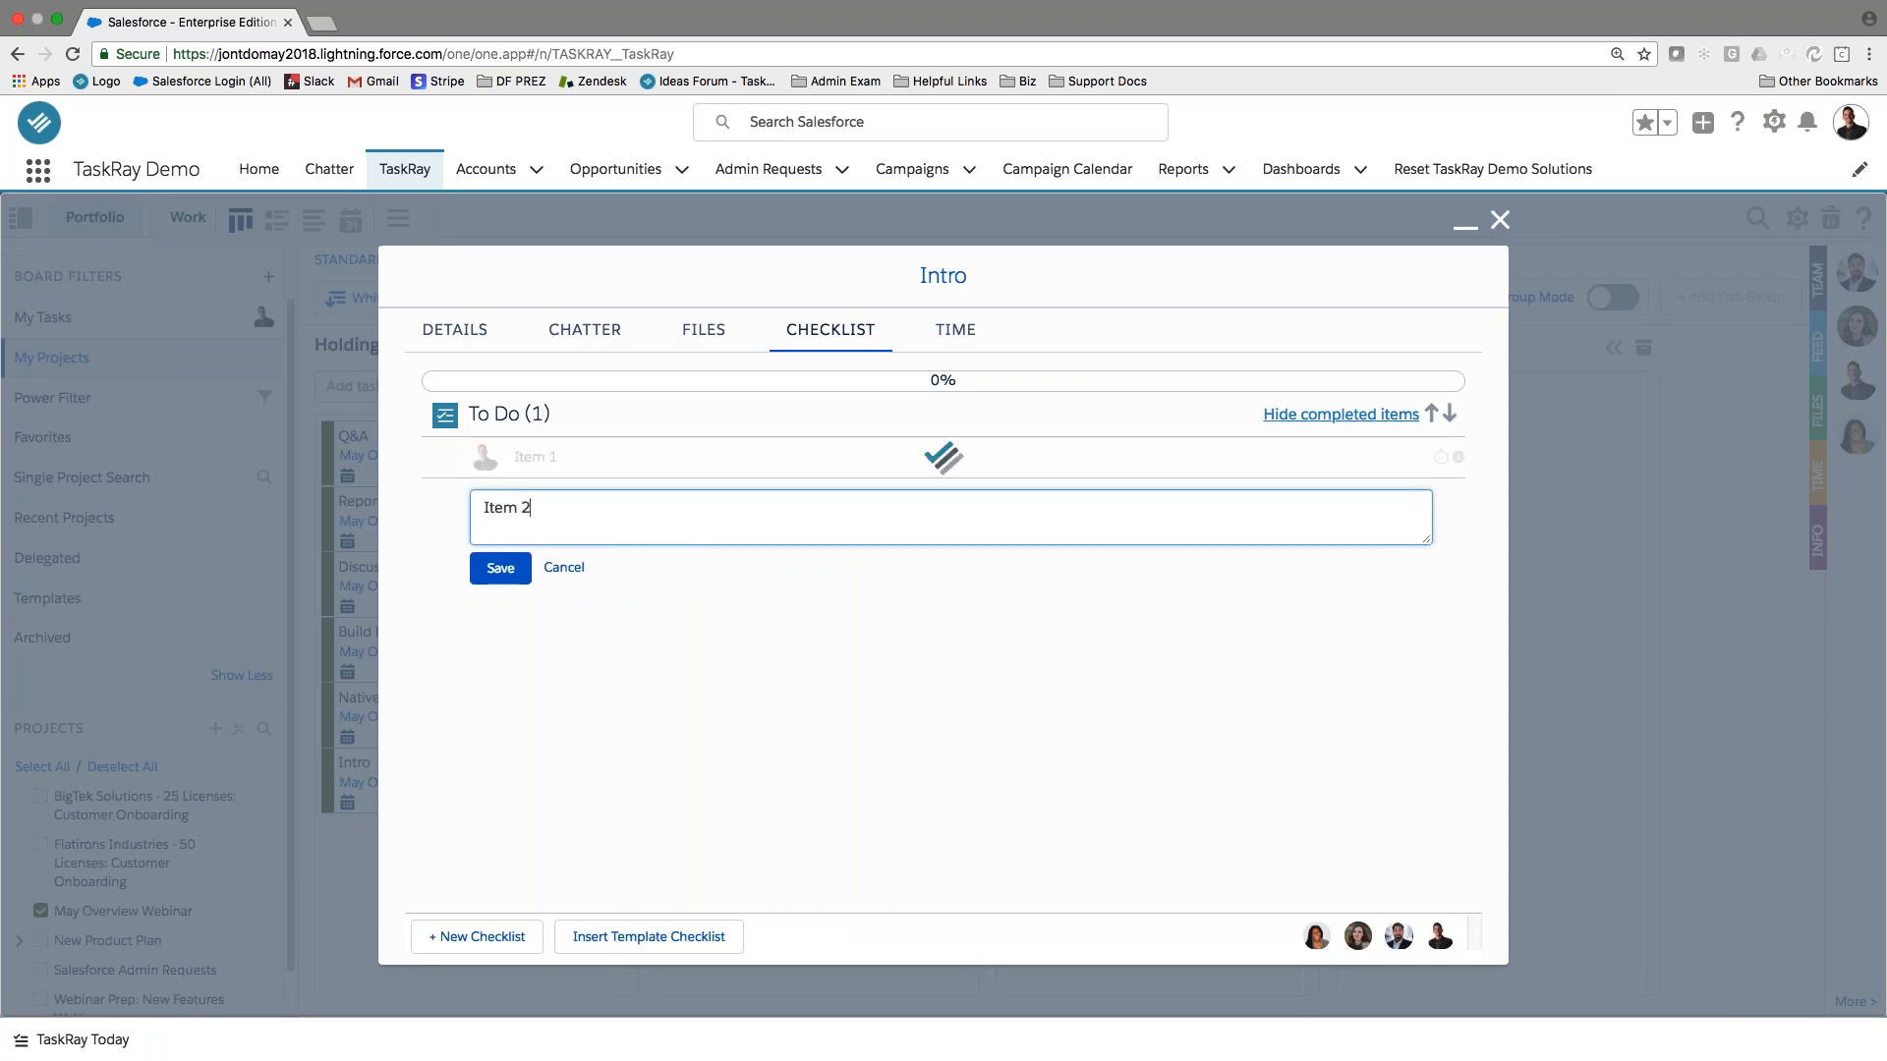
pyautogui.press('Return')
pyautogui.write('Item ')
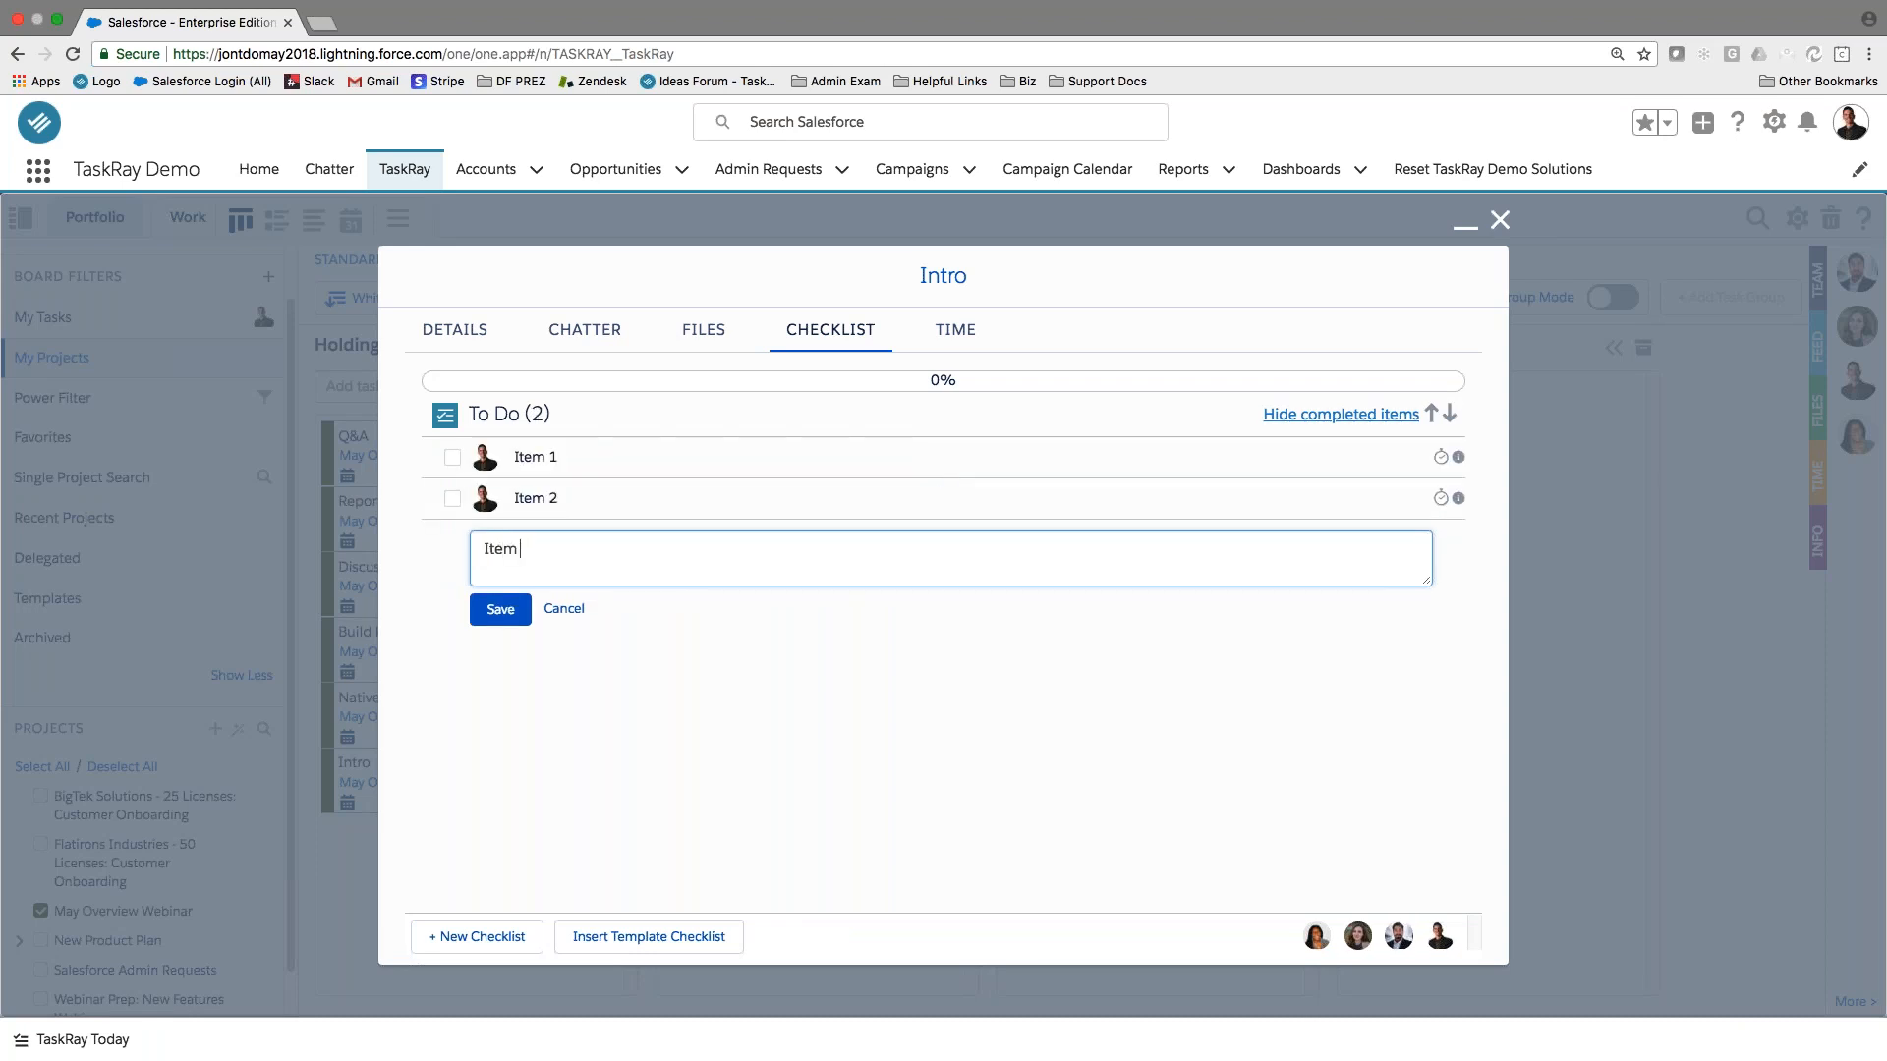
pyautogui.write('3')
pyautogui.press('Return')
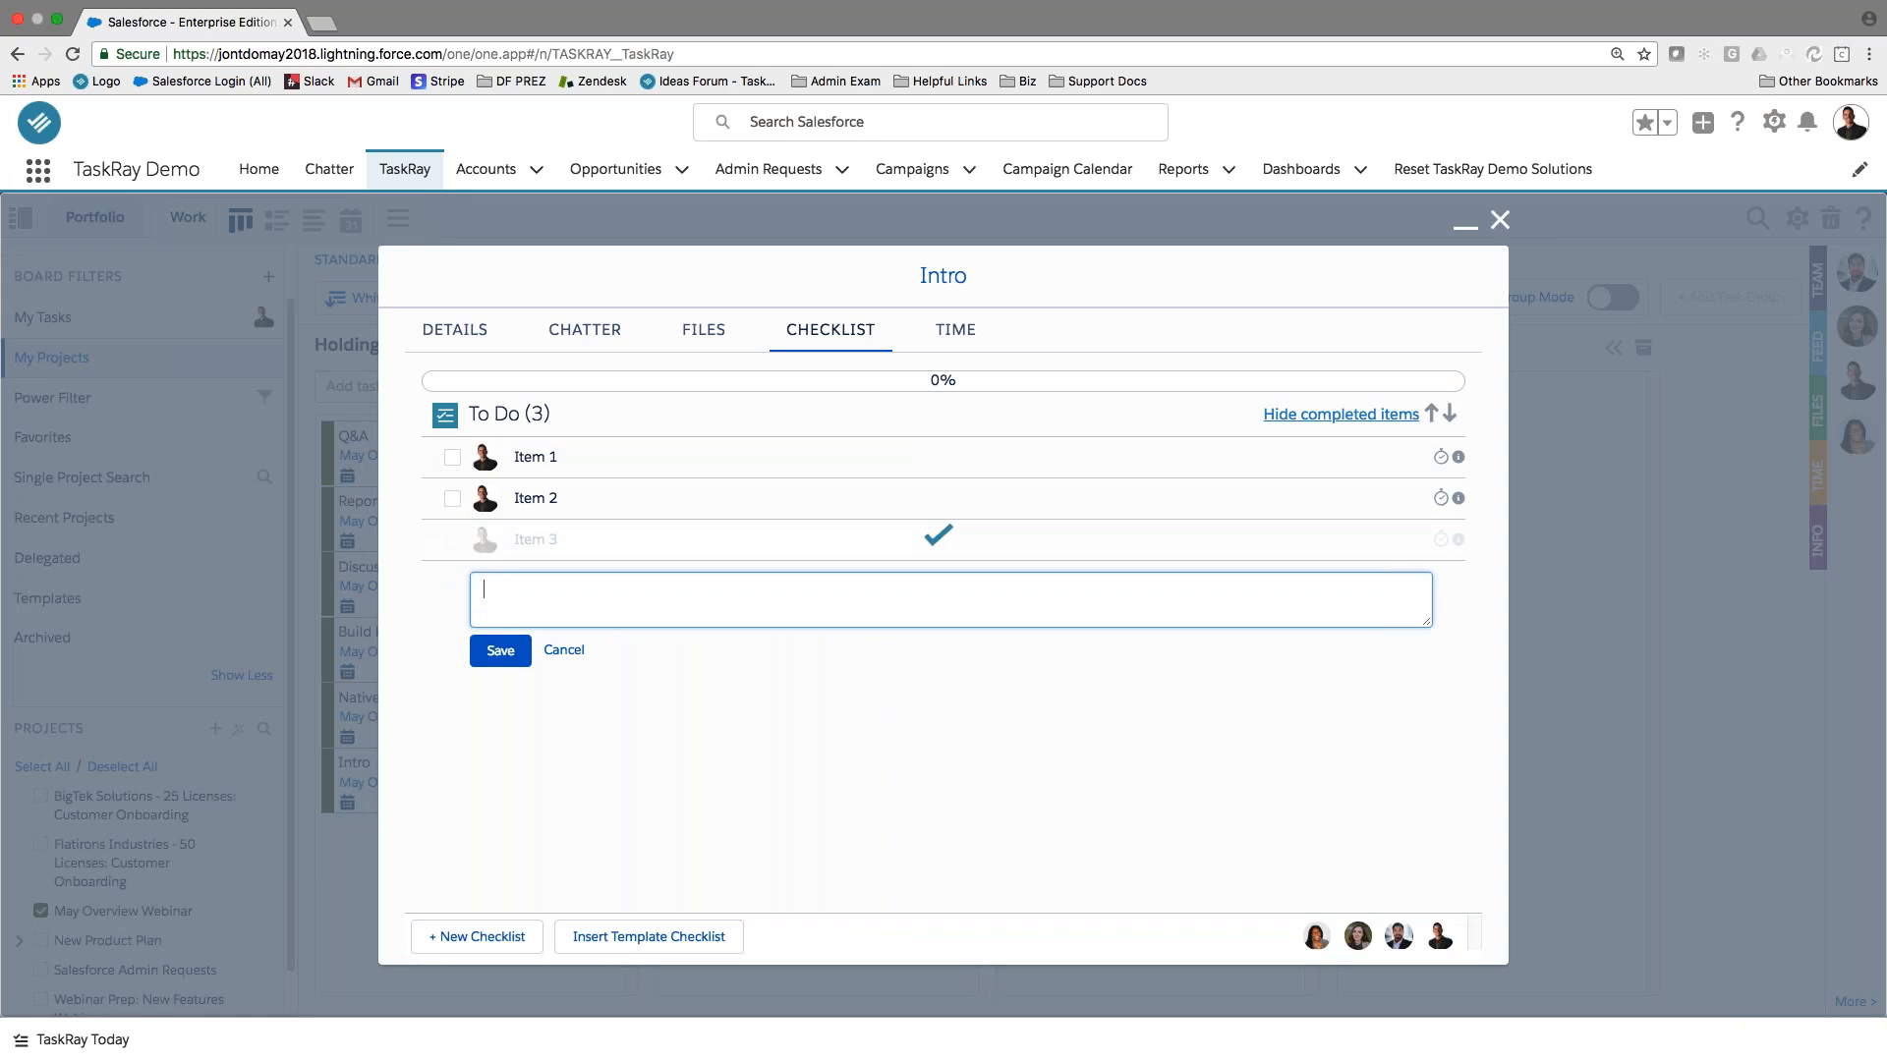
pyautogui.click(568, 651)
# Check the Intro task's details and assign each of the three To Do checklist items to a different team member.
pyautogui.click(454, 330)
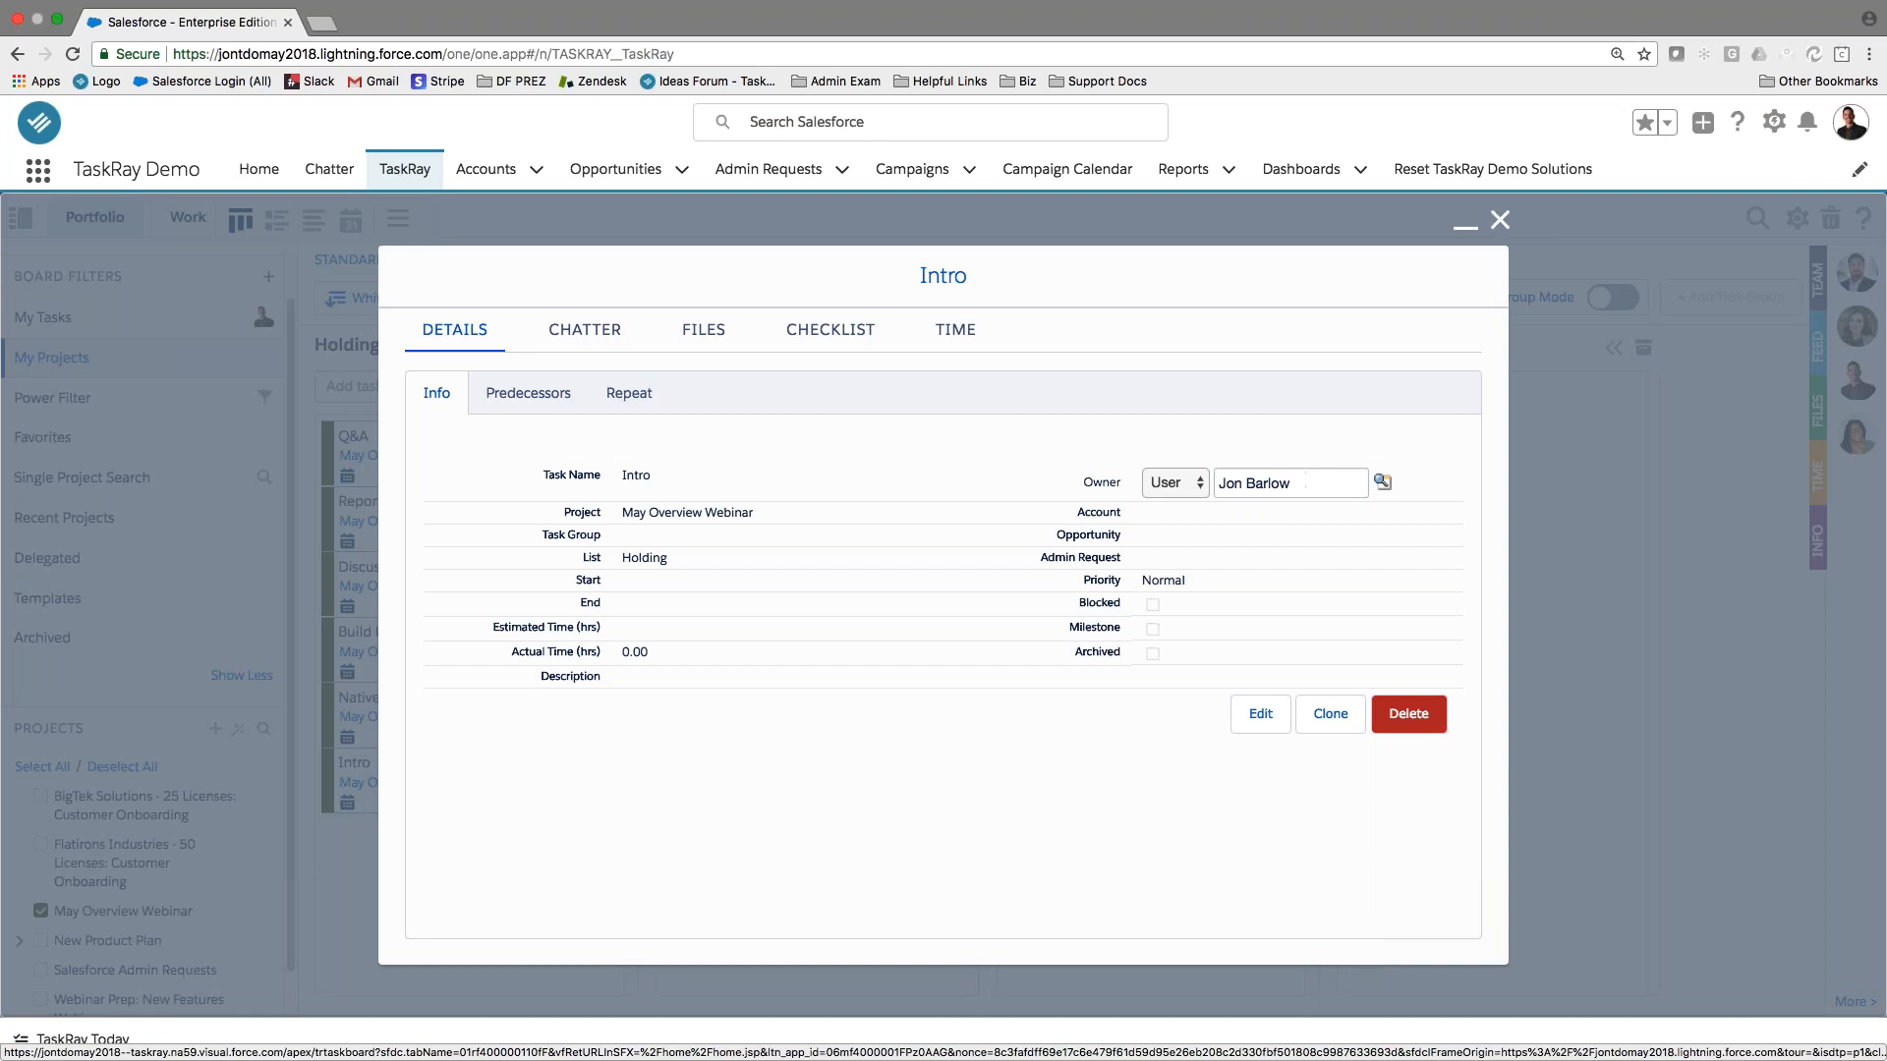
pyautogui.click(781, 348)
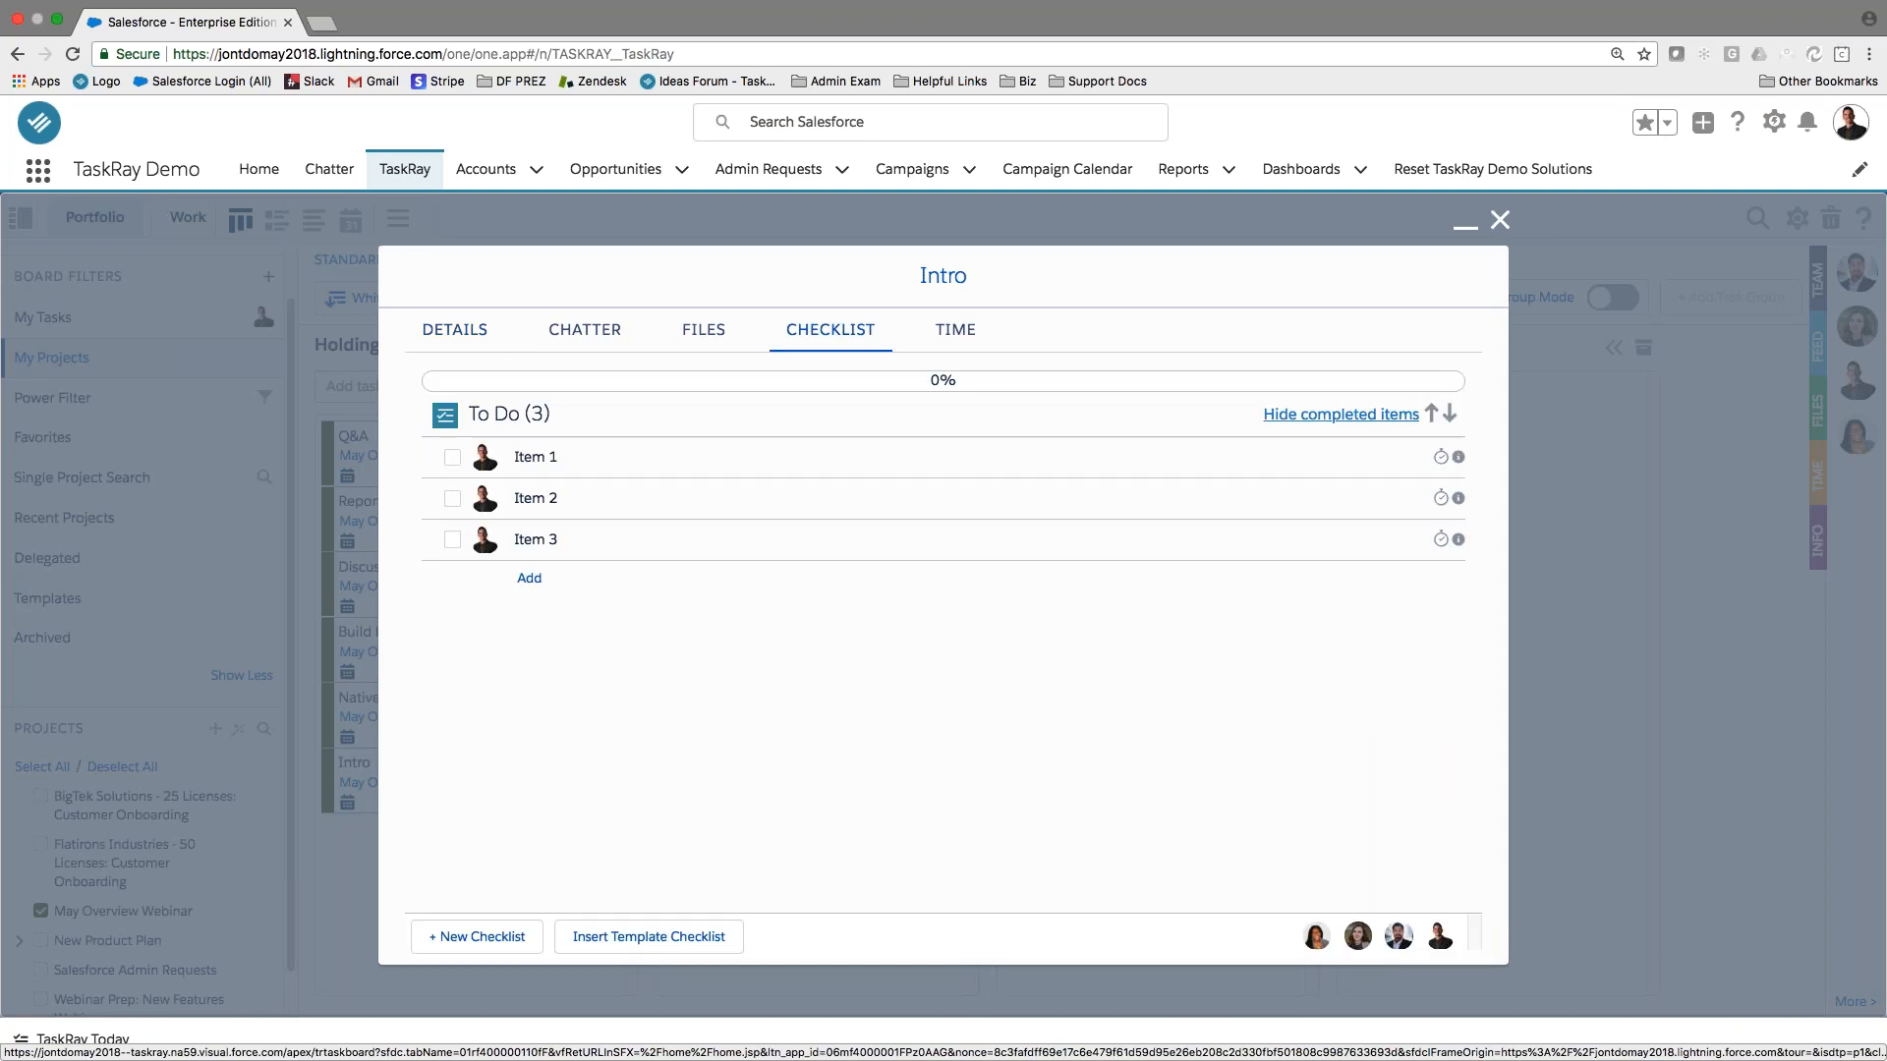
pyautogui.moveTo(1317, 935); pyautogui.dragTo(483, 478)
pyautogui.moveTo(1316, 935); pyautogui.dragTo(479, 506)
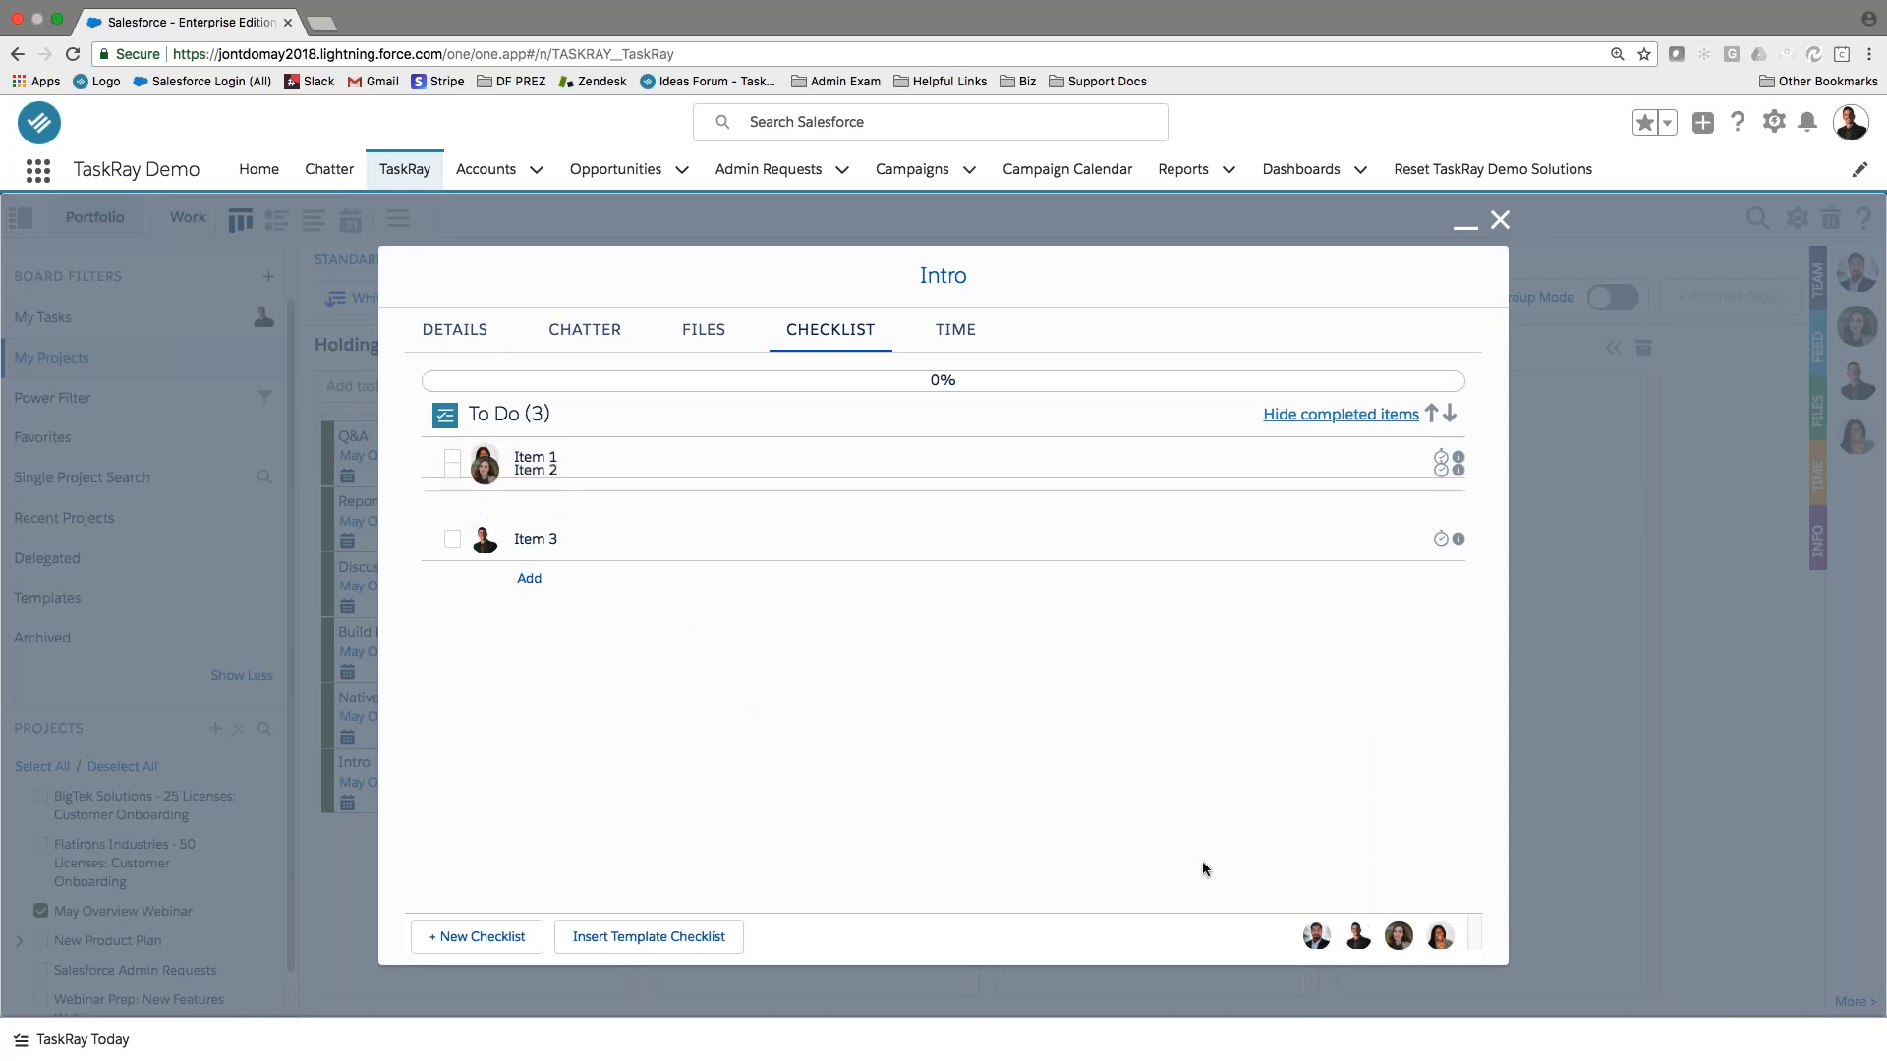
pyautogui.moveTo(1317, 935); pyautogui.dragTo(485, 539)
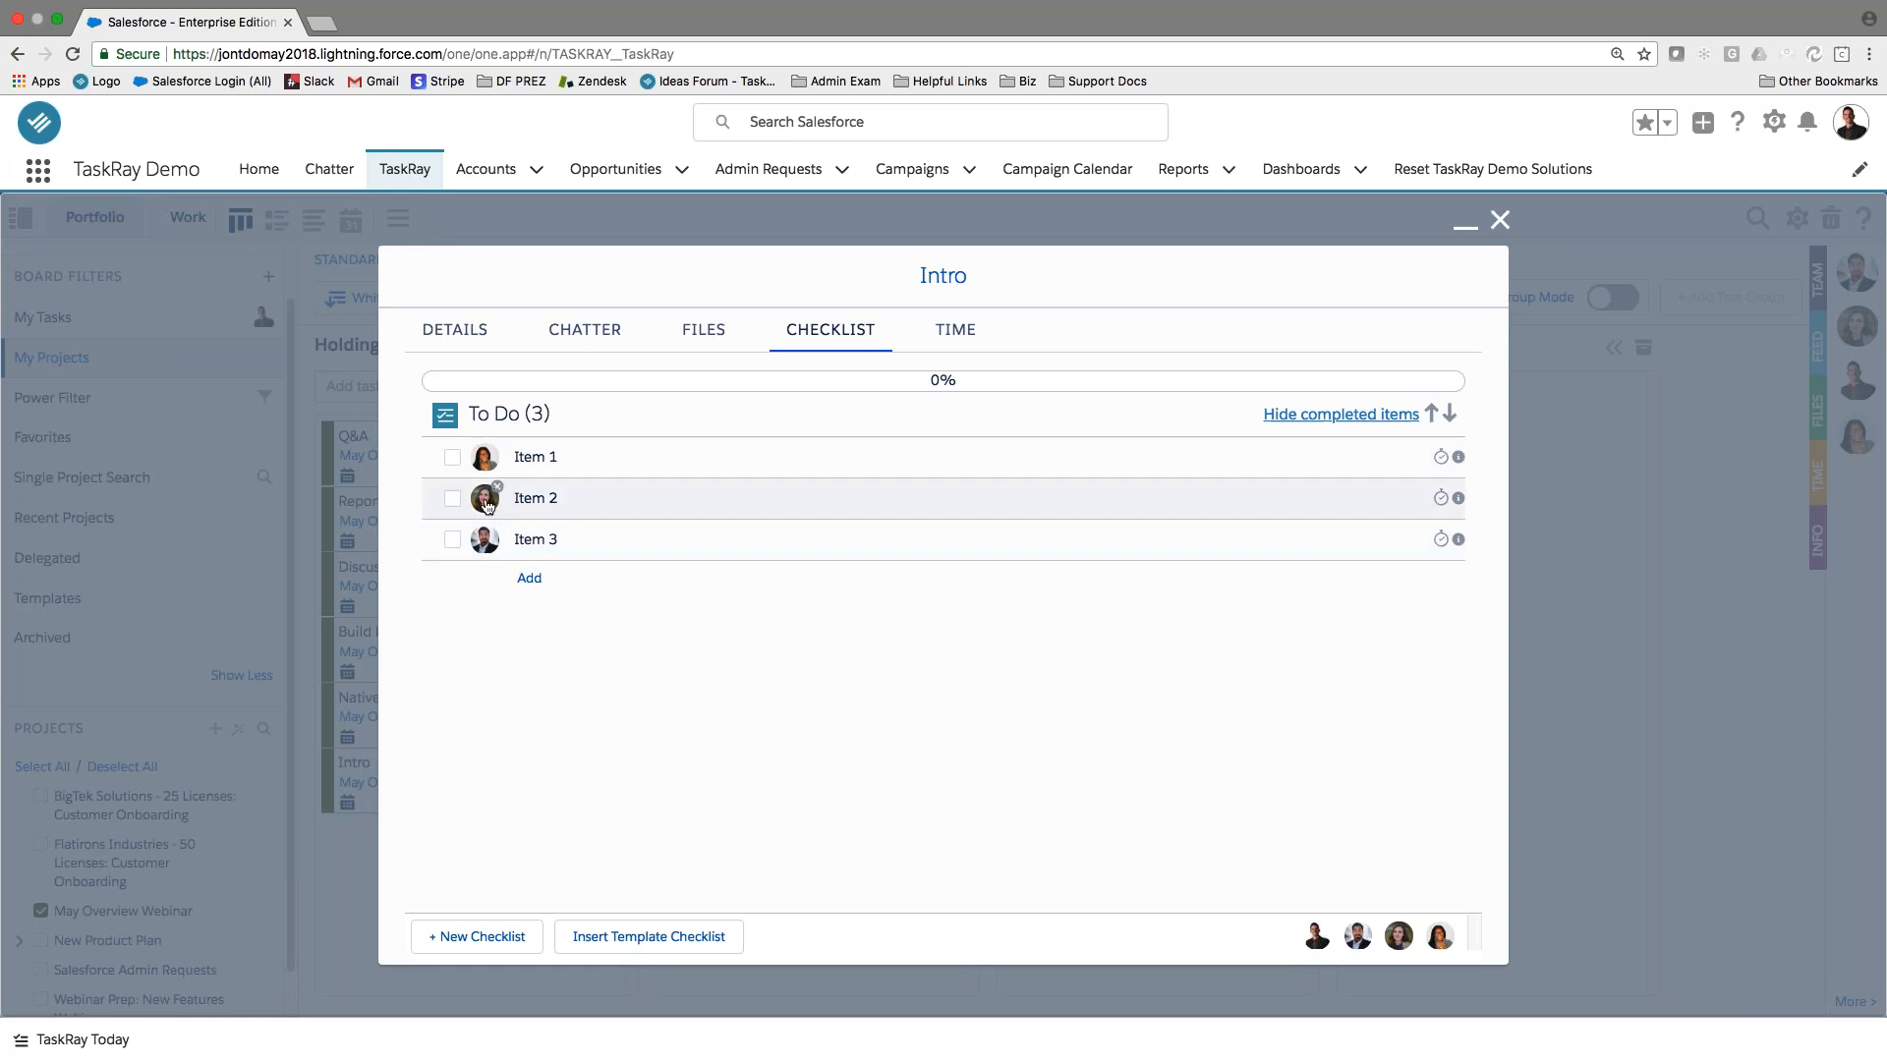
# Mark Item 1 and Item 2 of the To Do checklist as complete and close the Intro task.
pyautogui.click(452, 457)
pyautogui.click(452, 498)
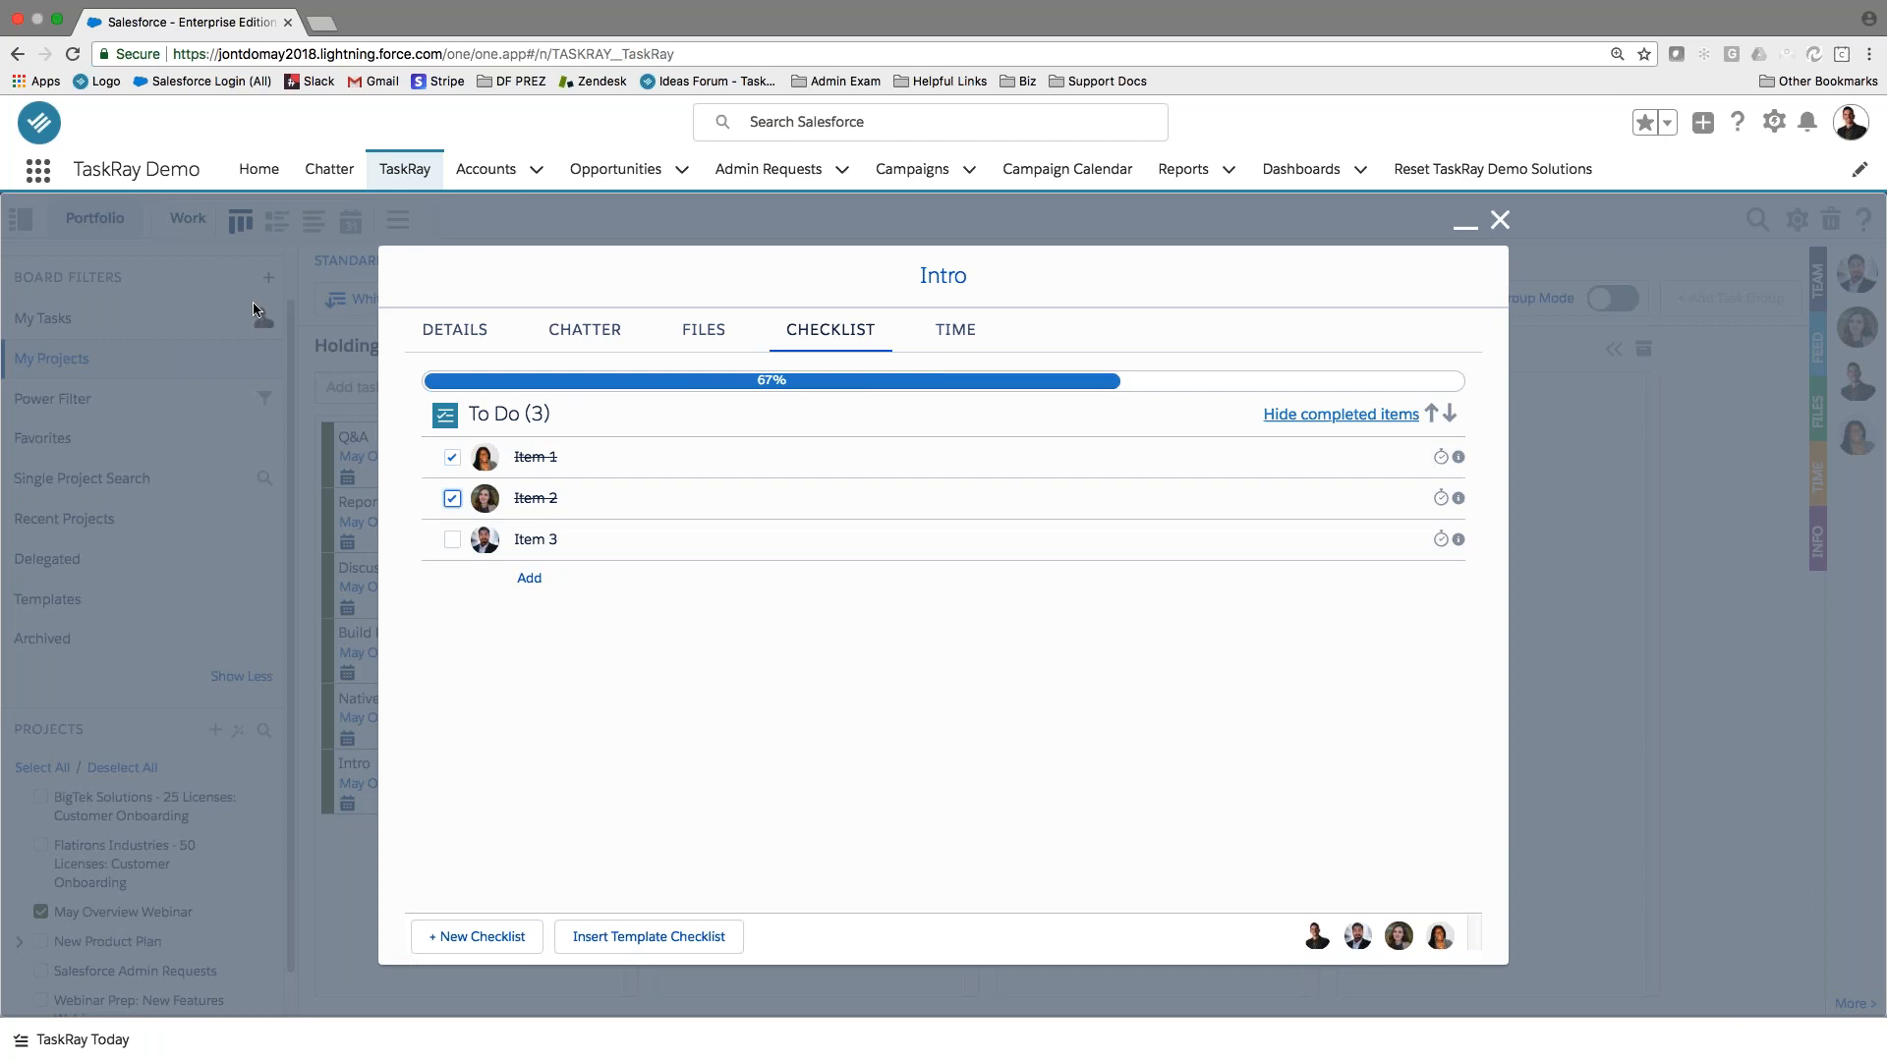
pyautogui.click(455, 330)
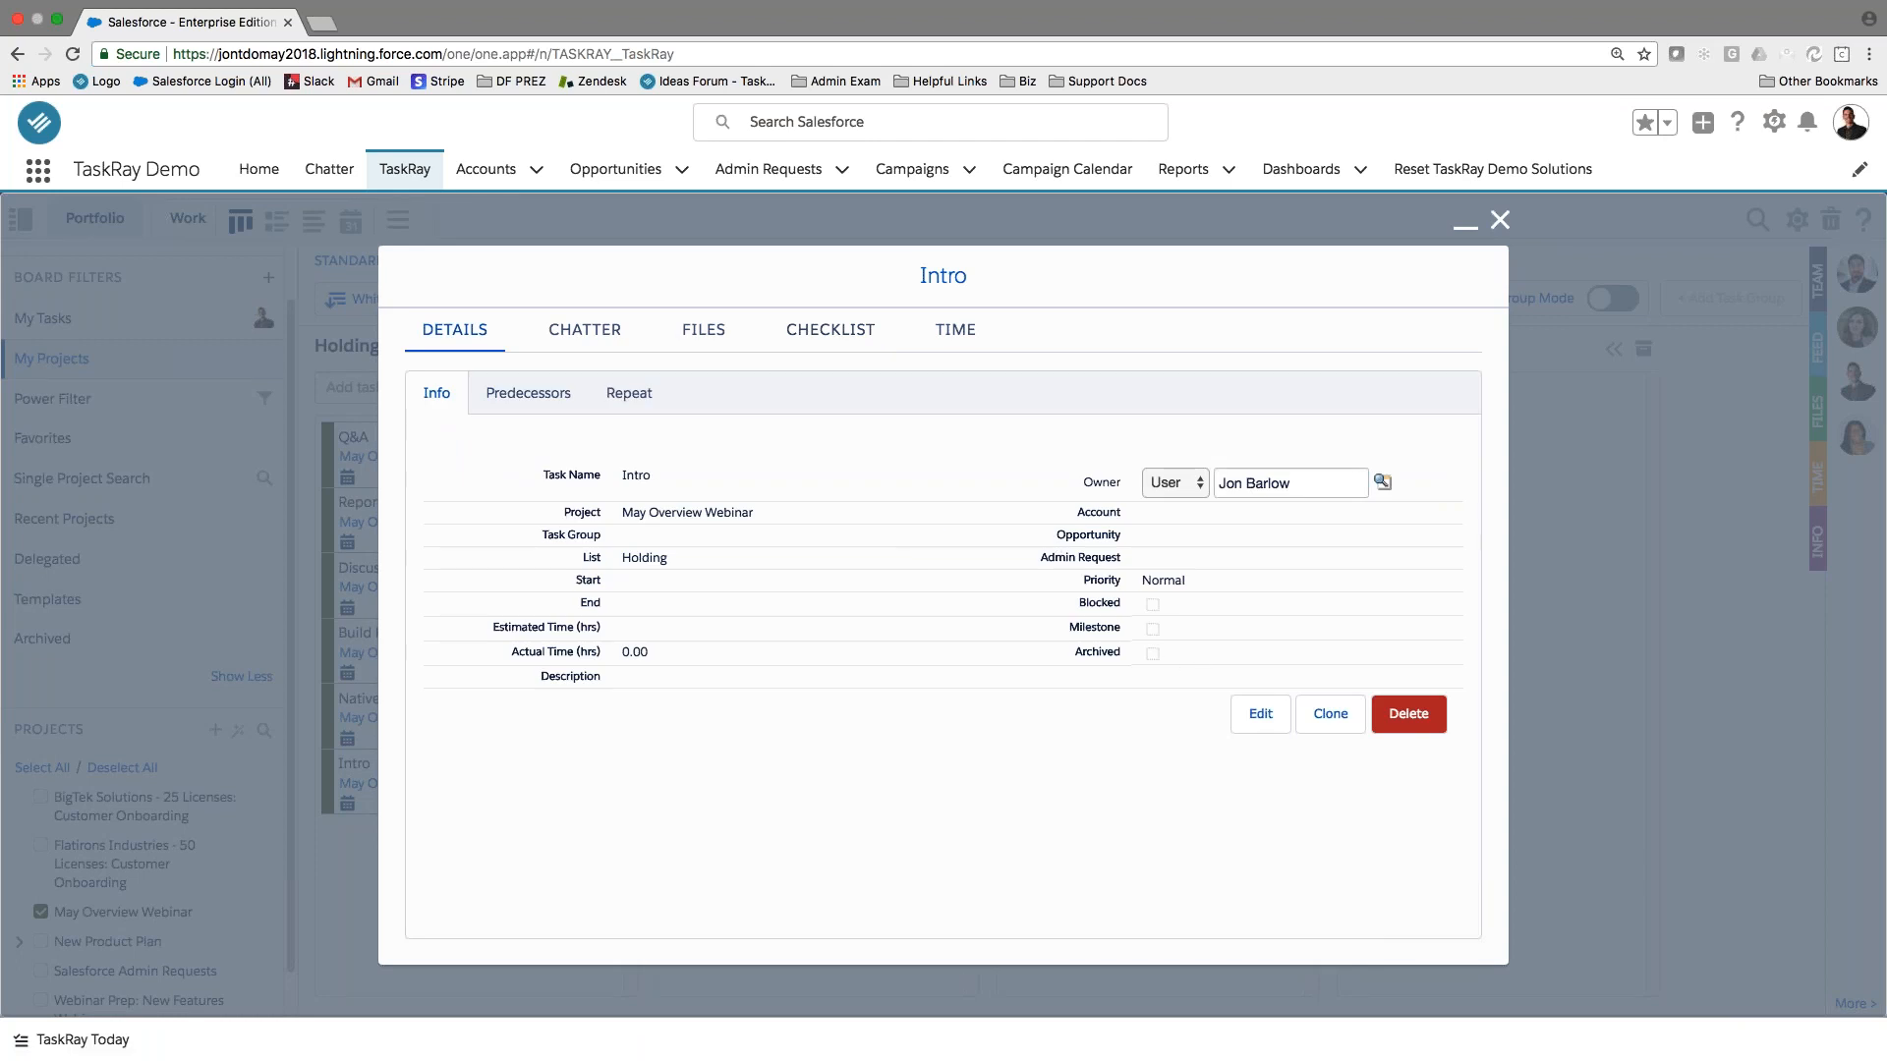
pyautogui.click(1499, 219)
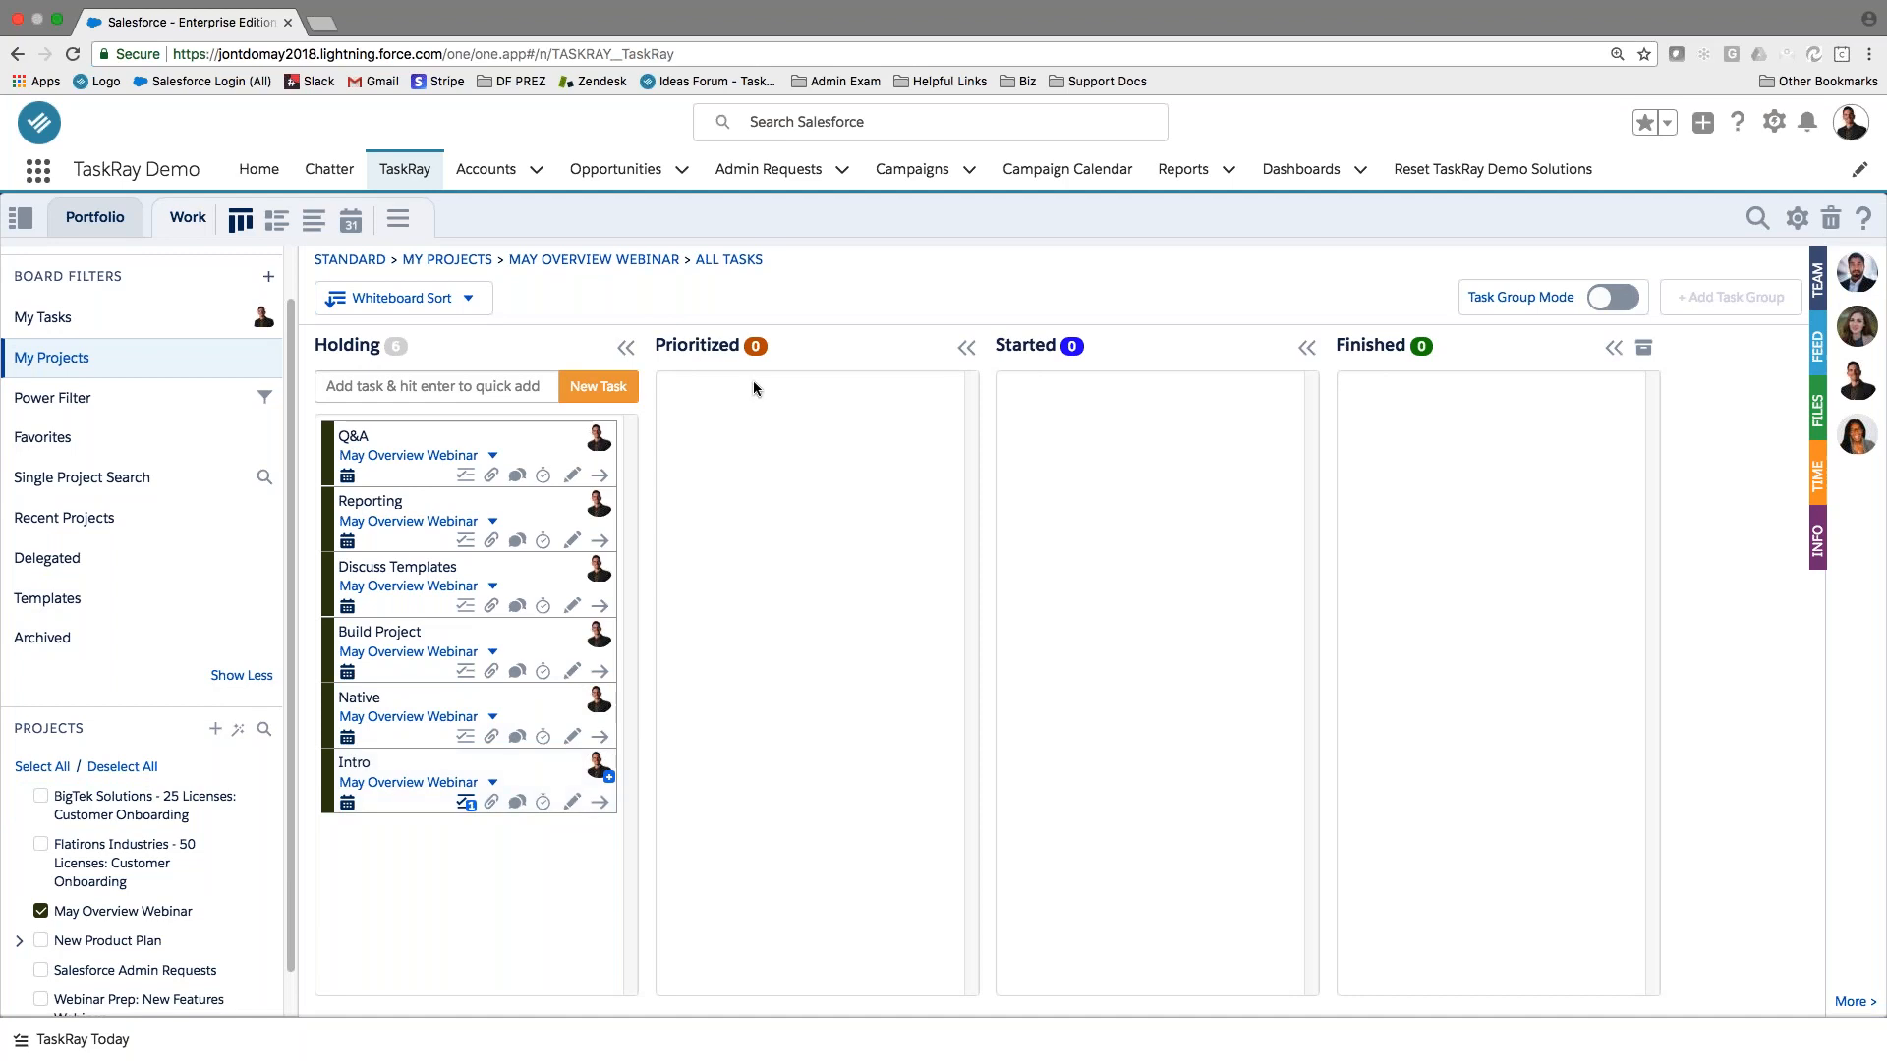
# Turn on Task Group Mode and add a task group named Phase 1 with Top placement.
pyautogui.moveTo(1577, 300); pyautogui.dragTo(1471, 305)
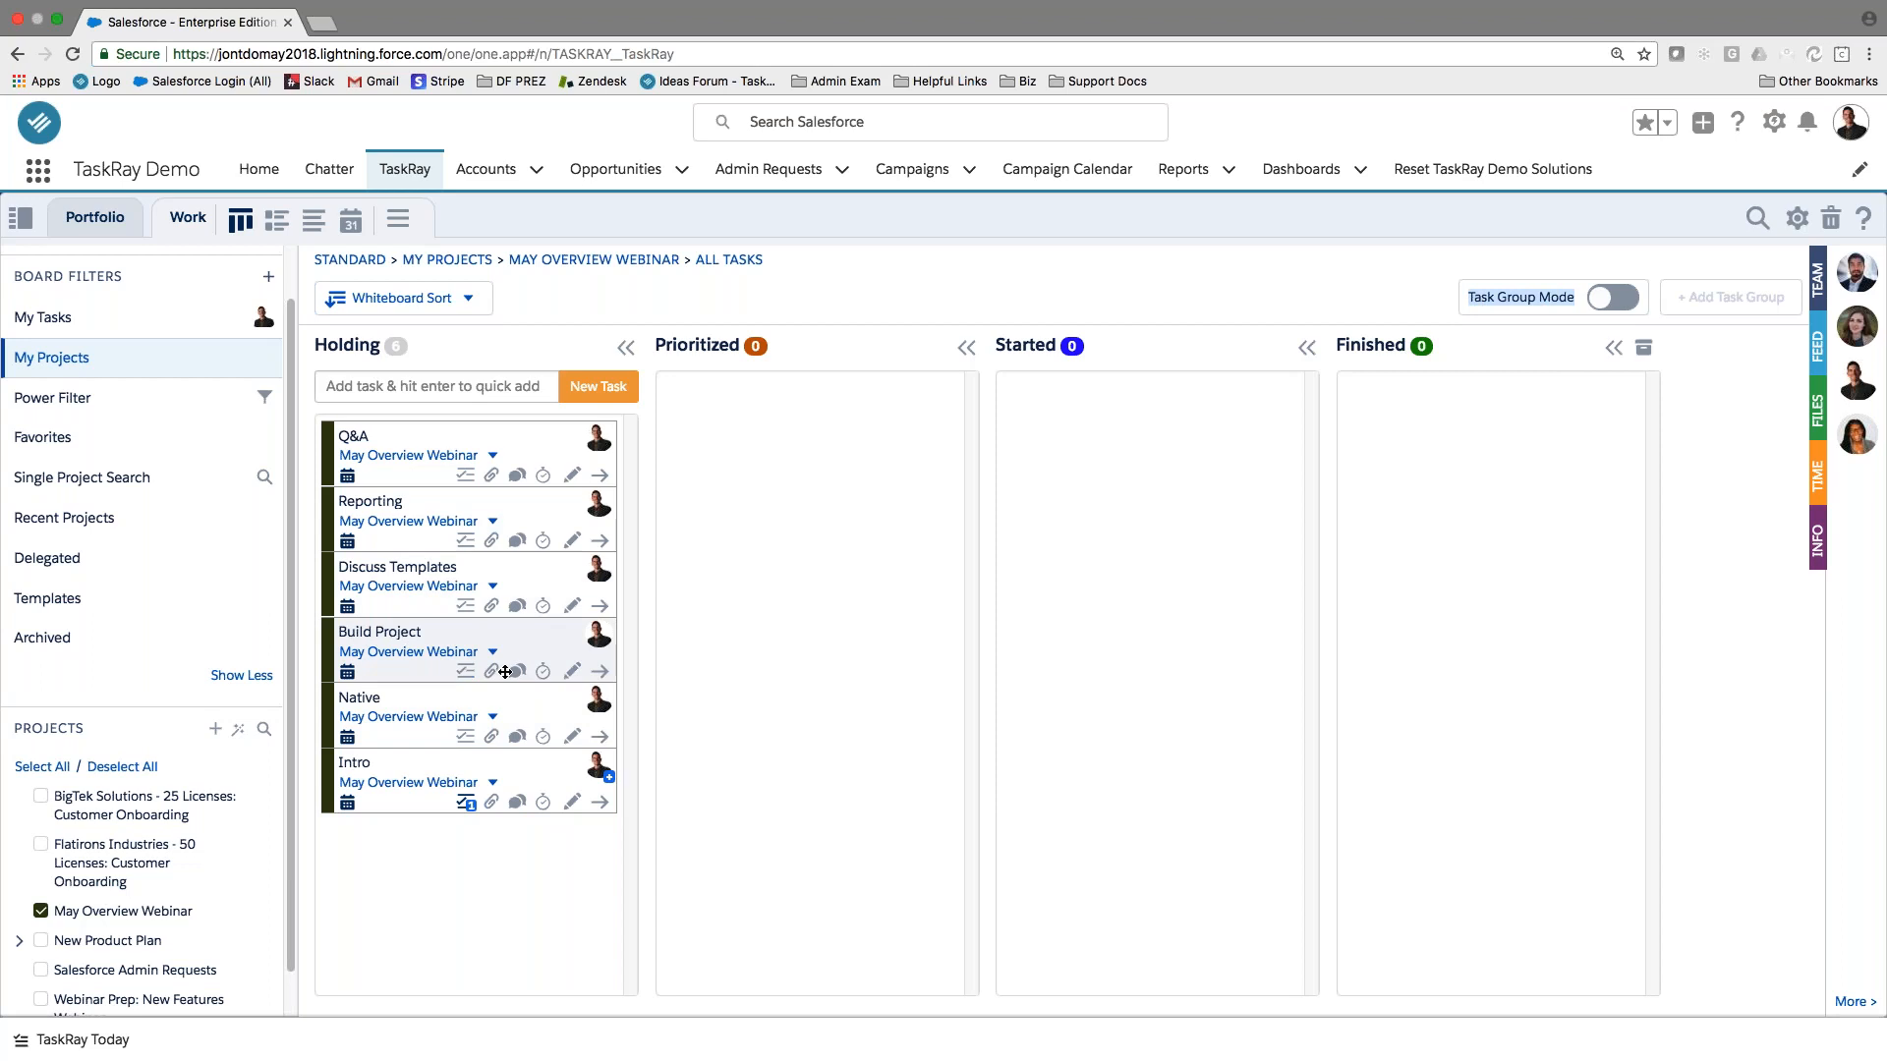
pyautogui.moveTo(470, 808)
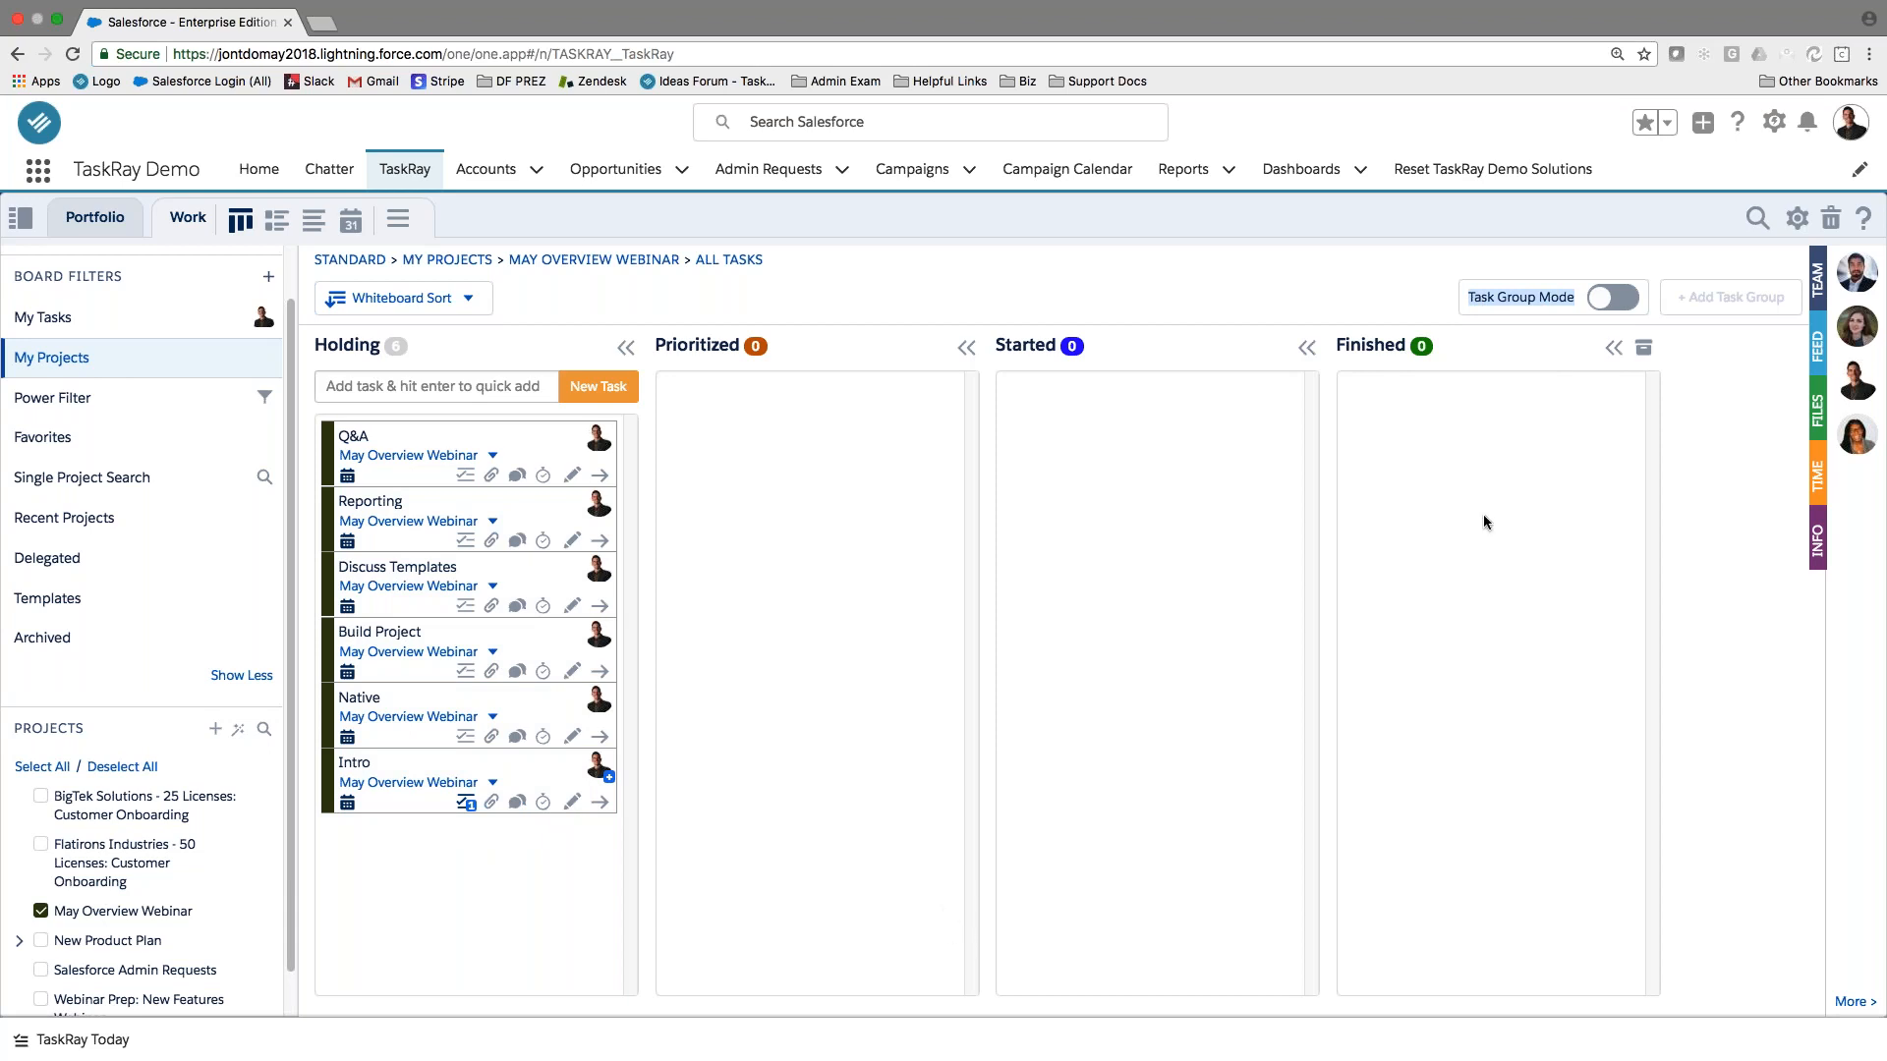
pyautogui.click(1611, 307)
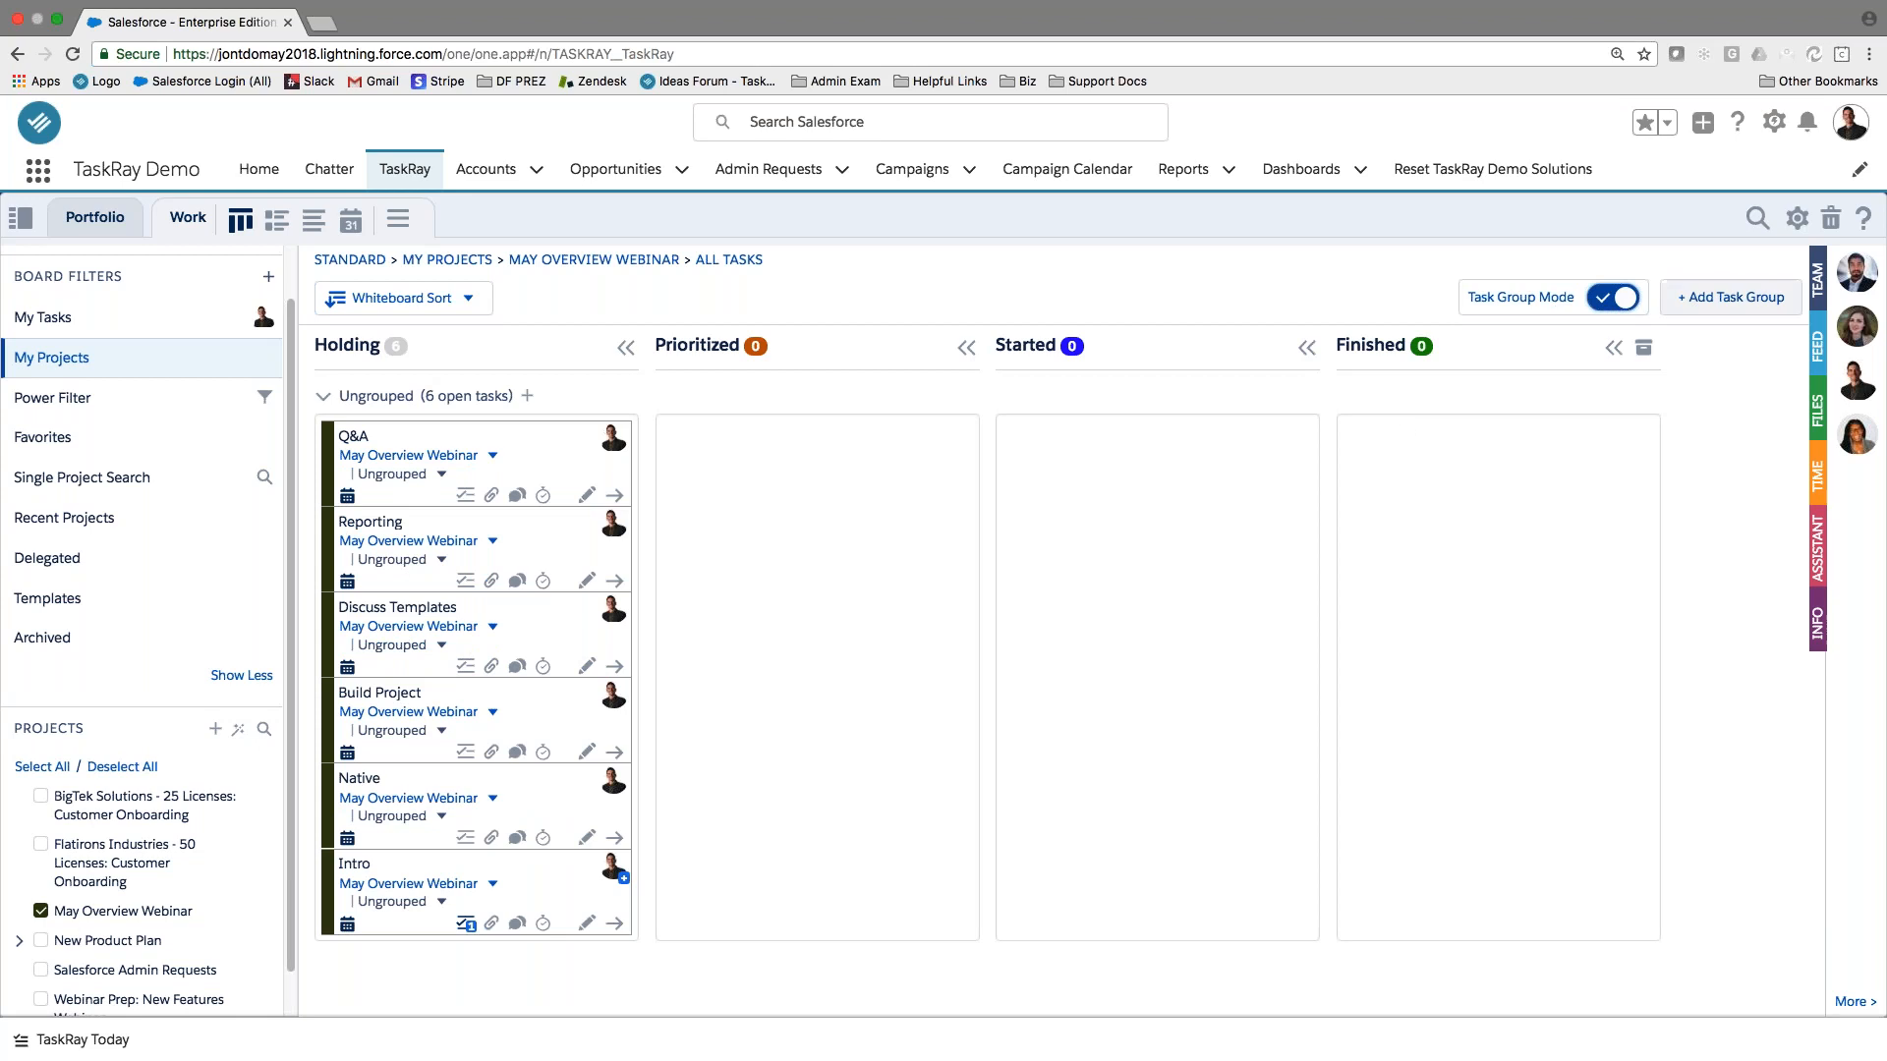
pyautogui.click(1736, 297)
pyautogui.write('Phase 1')
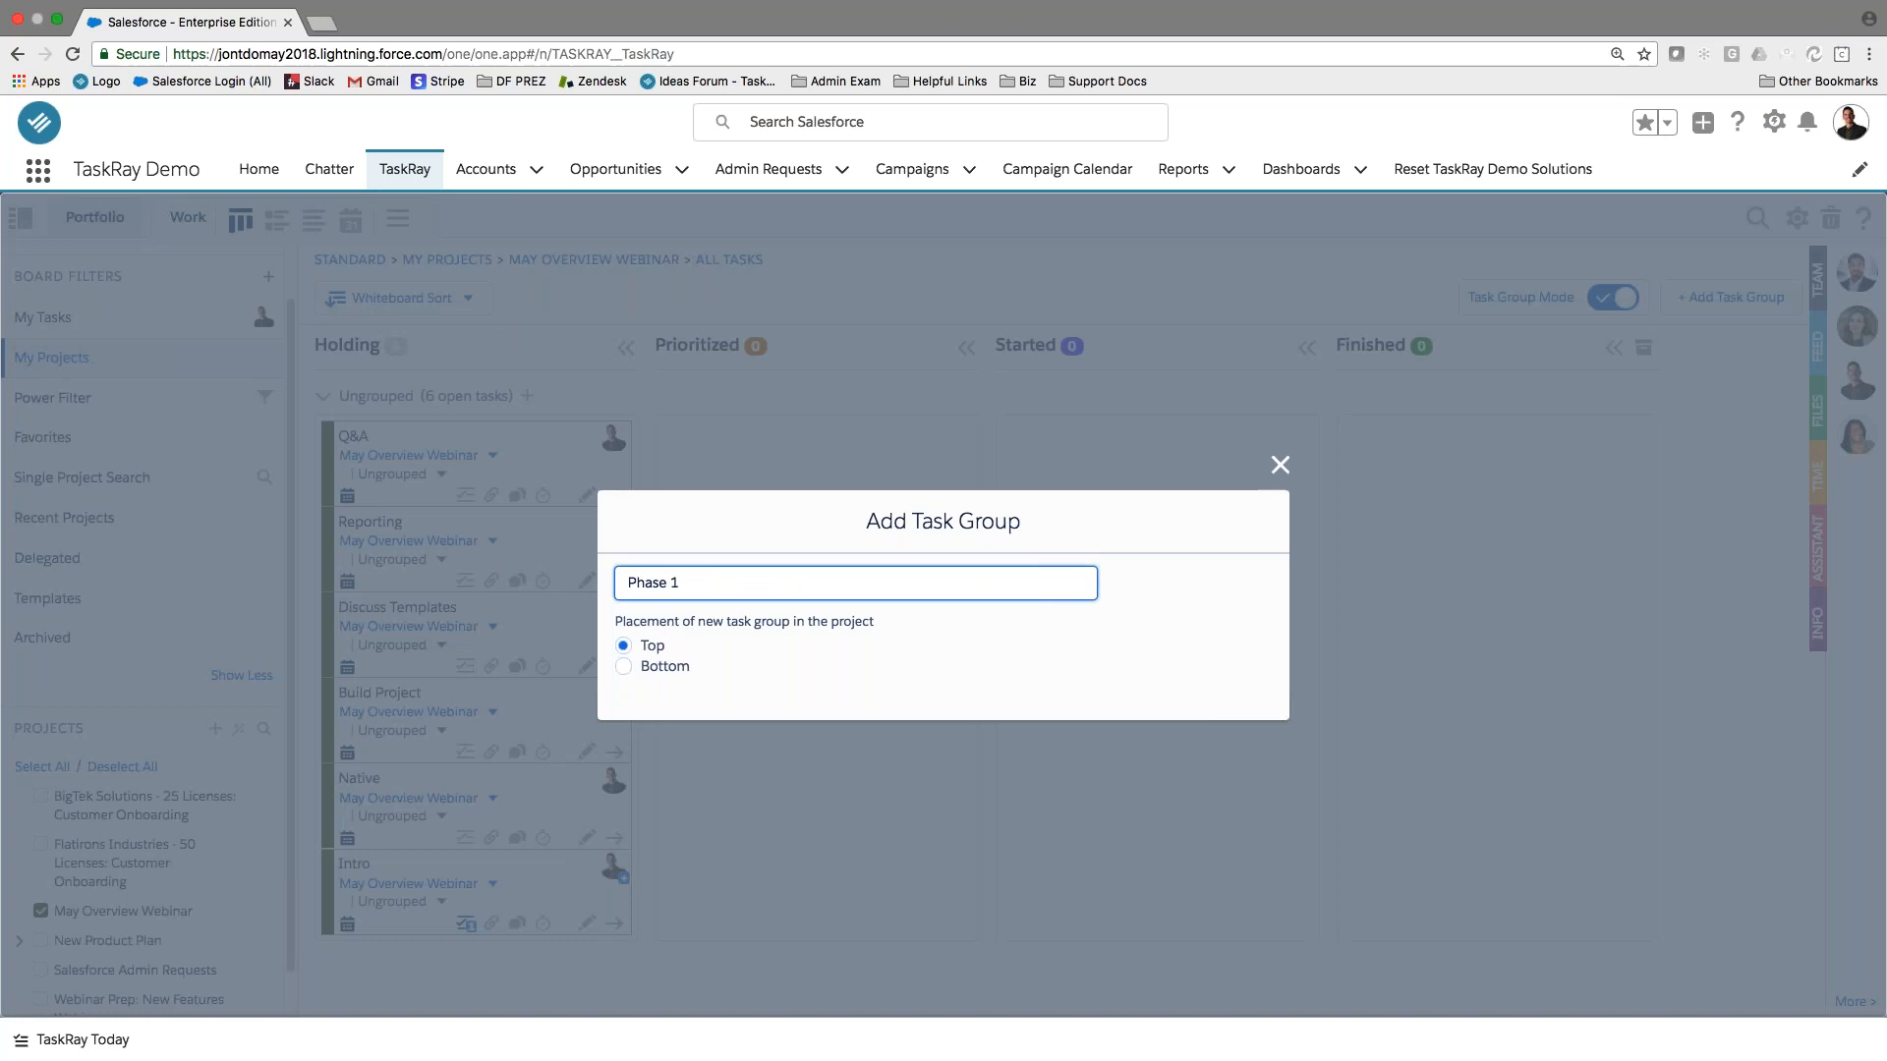
pyautogui.press('Return')
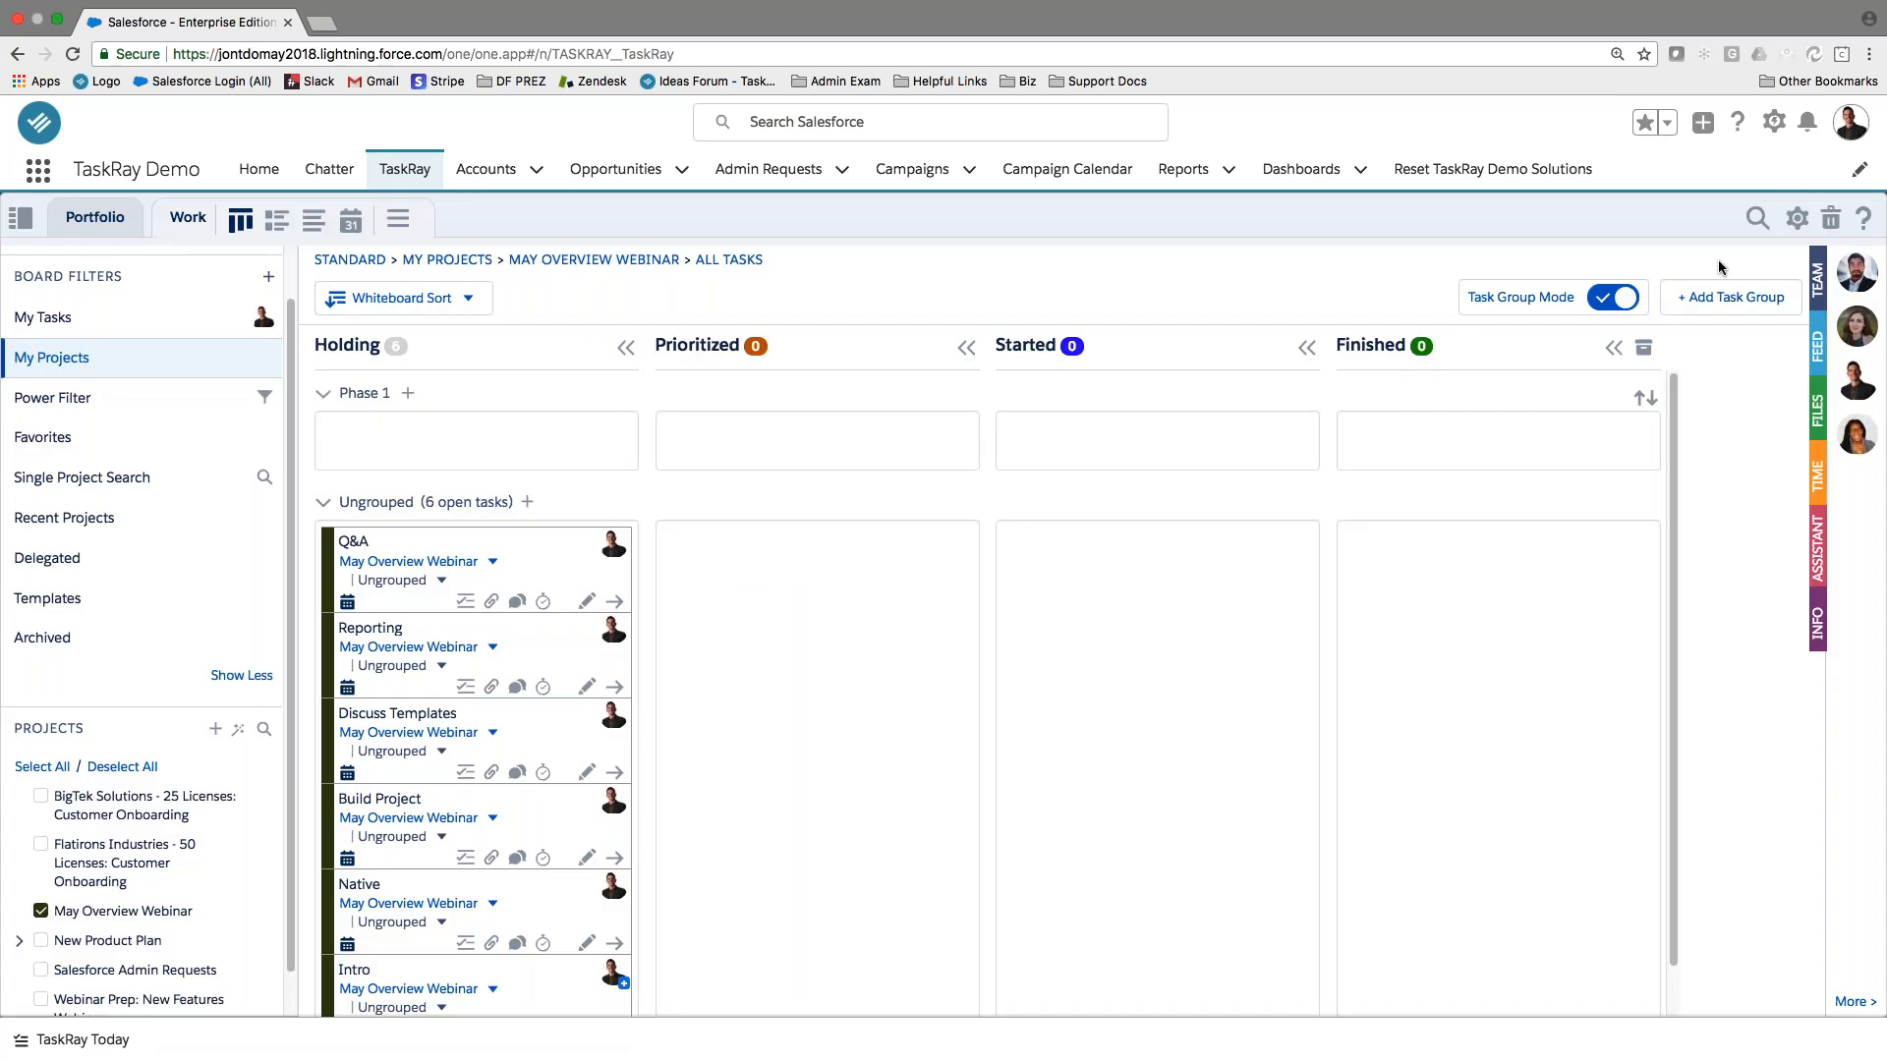
# Add a second task group named Phase 2 with Bottom placement in the project.
pyautogui.click(1737, 297)
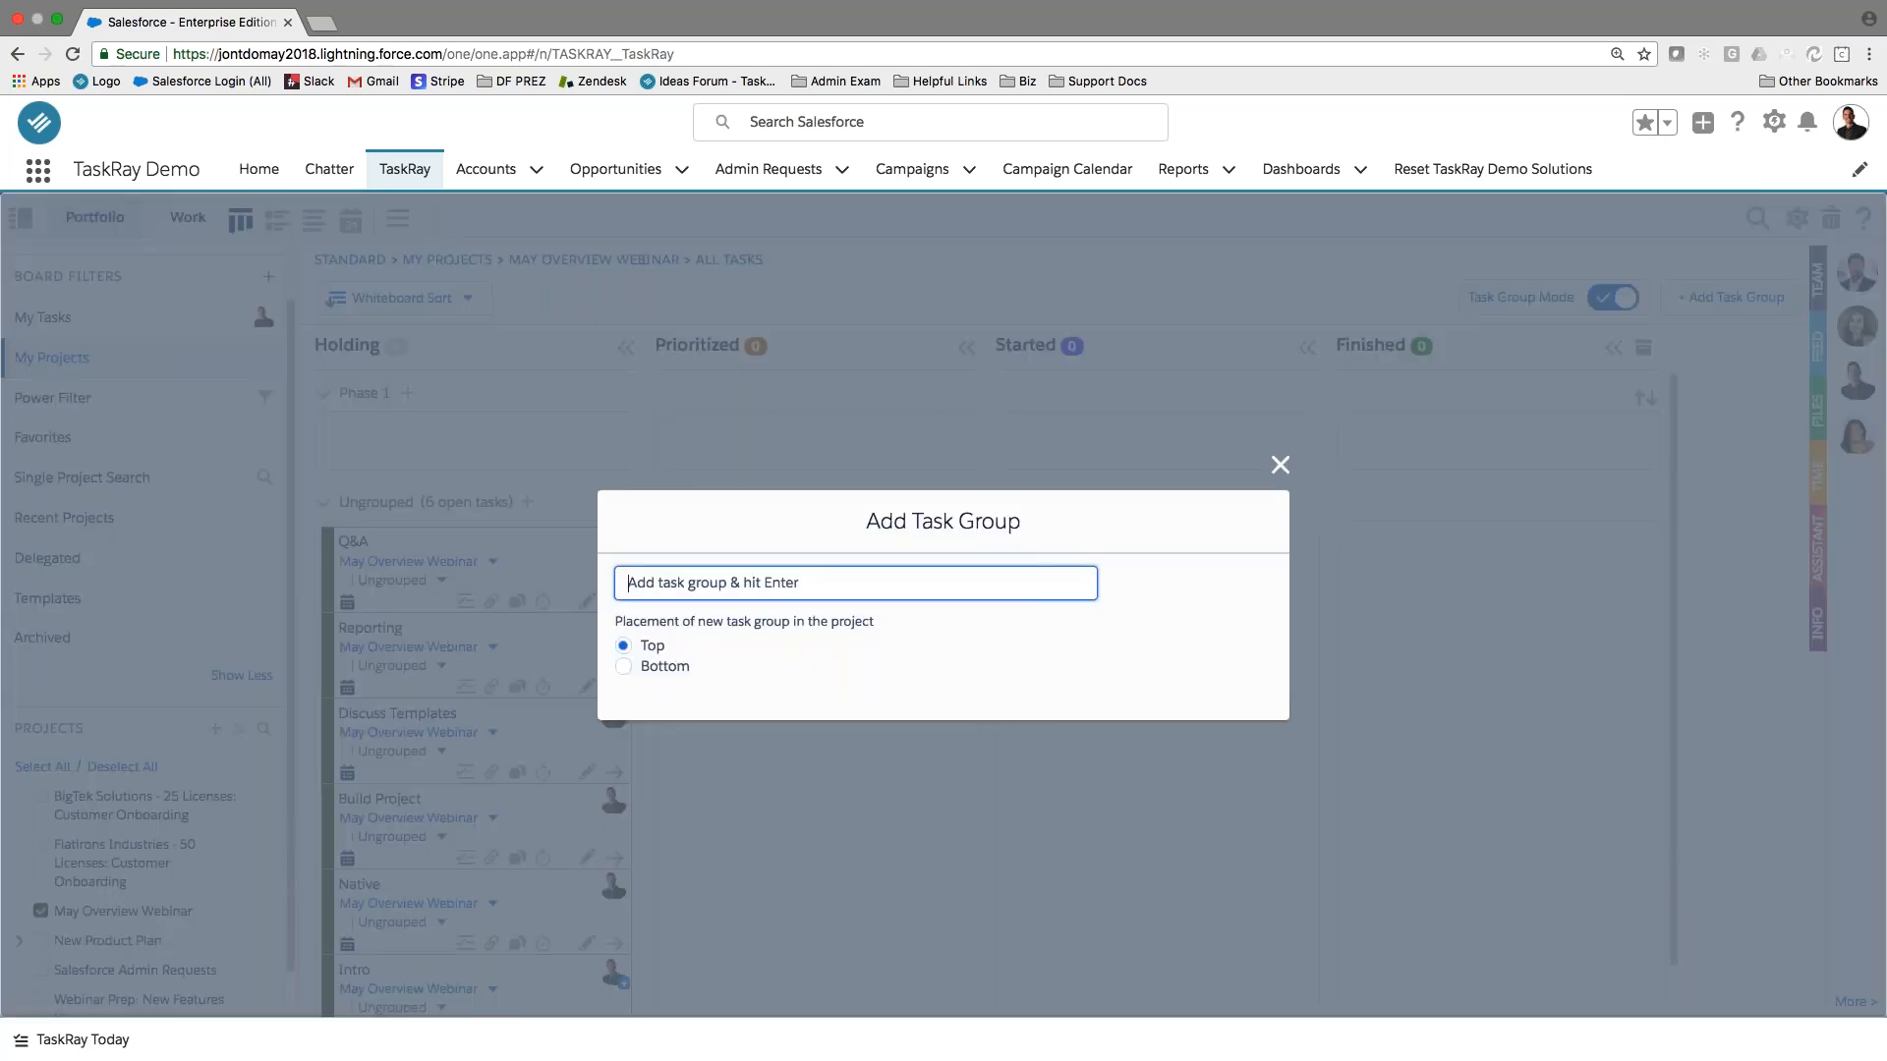
pyautogui.click(625, 666)
pyautogui.click(688, 585)
pyautogui.write('Phase 2')
pyautogui.press('Return')
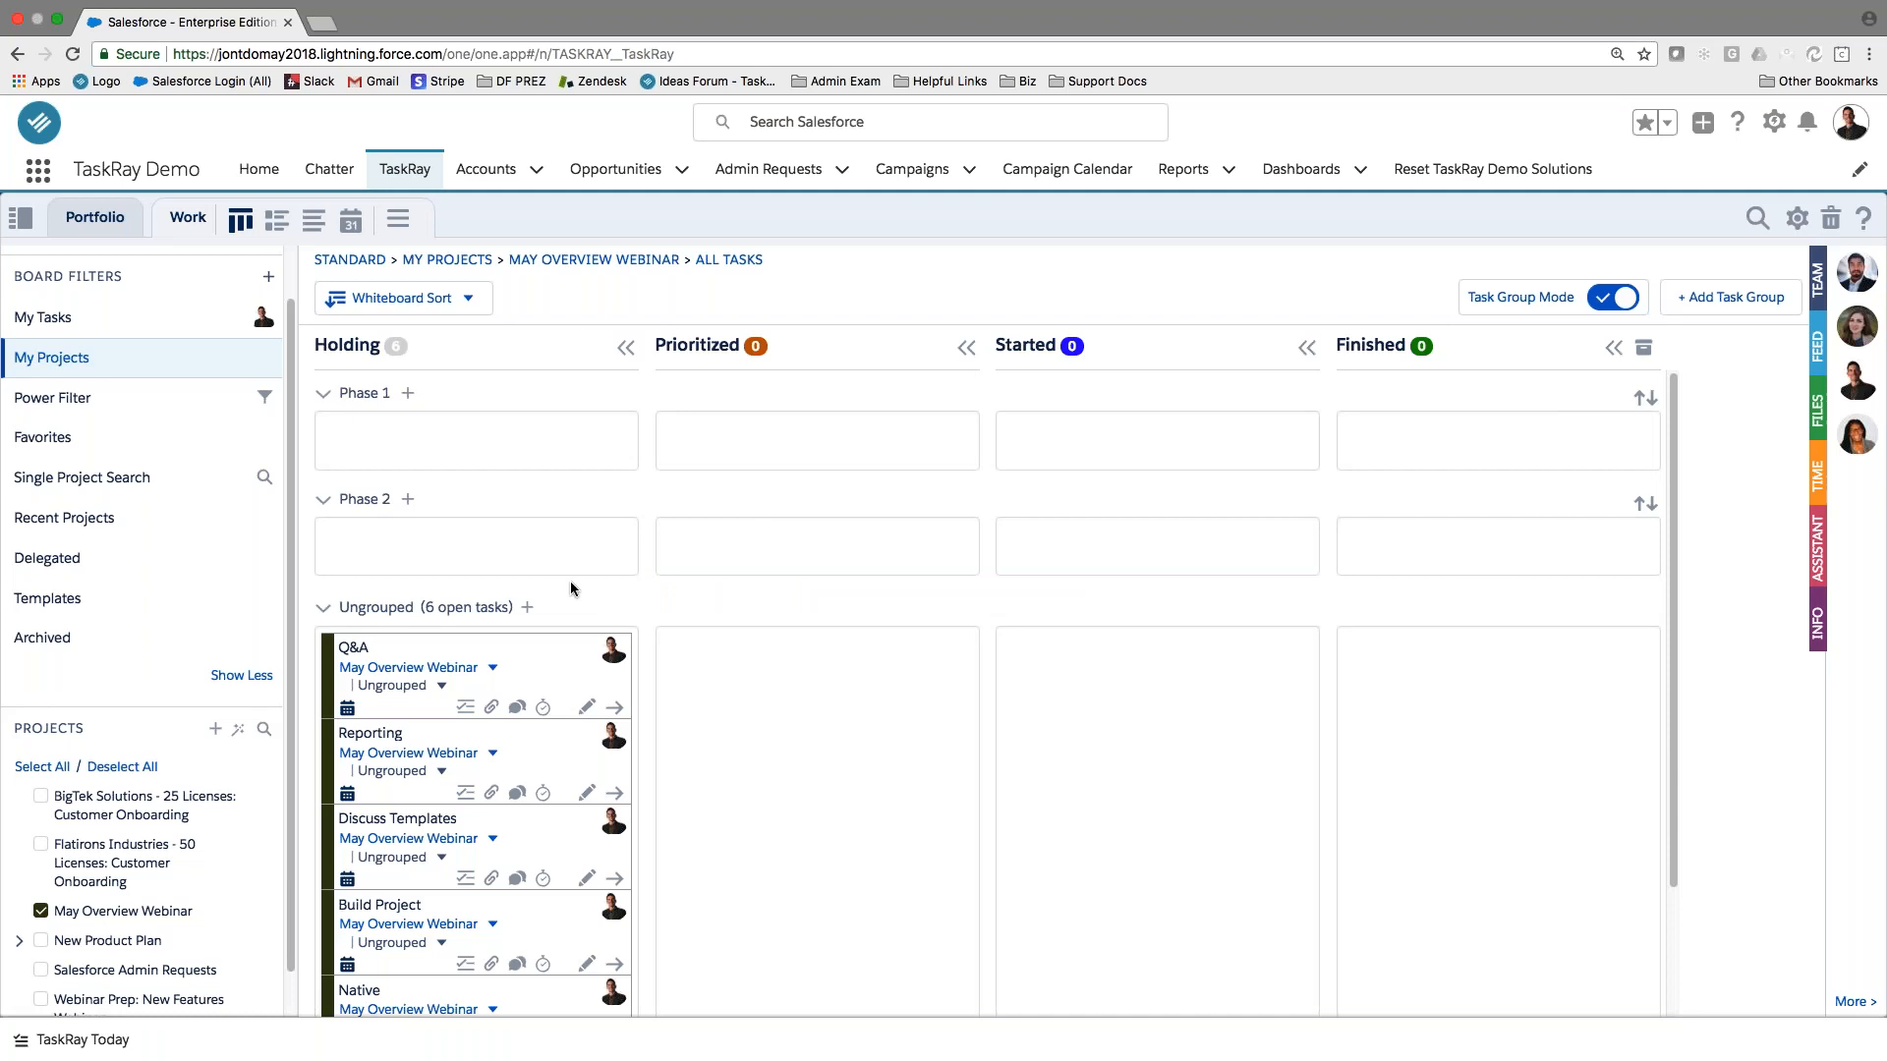
# Select the Q&A, Reporting and Discuss Templates tasks together and add them to the Phase 2 group.
pyautogui.keyDown('super'); pyautogui.click(563, 682); pyautogui.keyUp('super')
pyautogui.keyDown('super'); pyautogui.click(548, 752); pyautogui.keyUp('super')
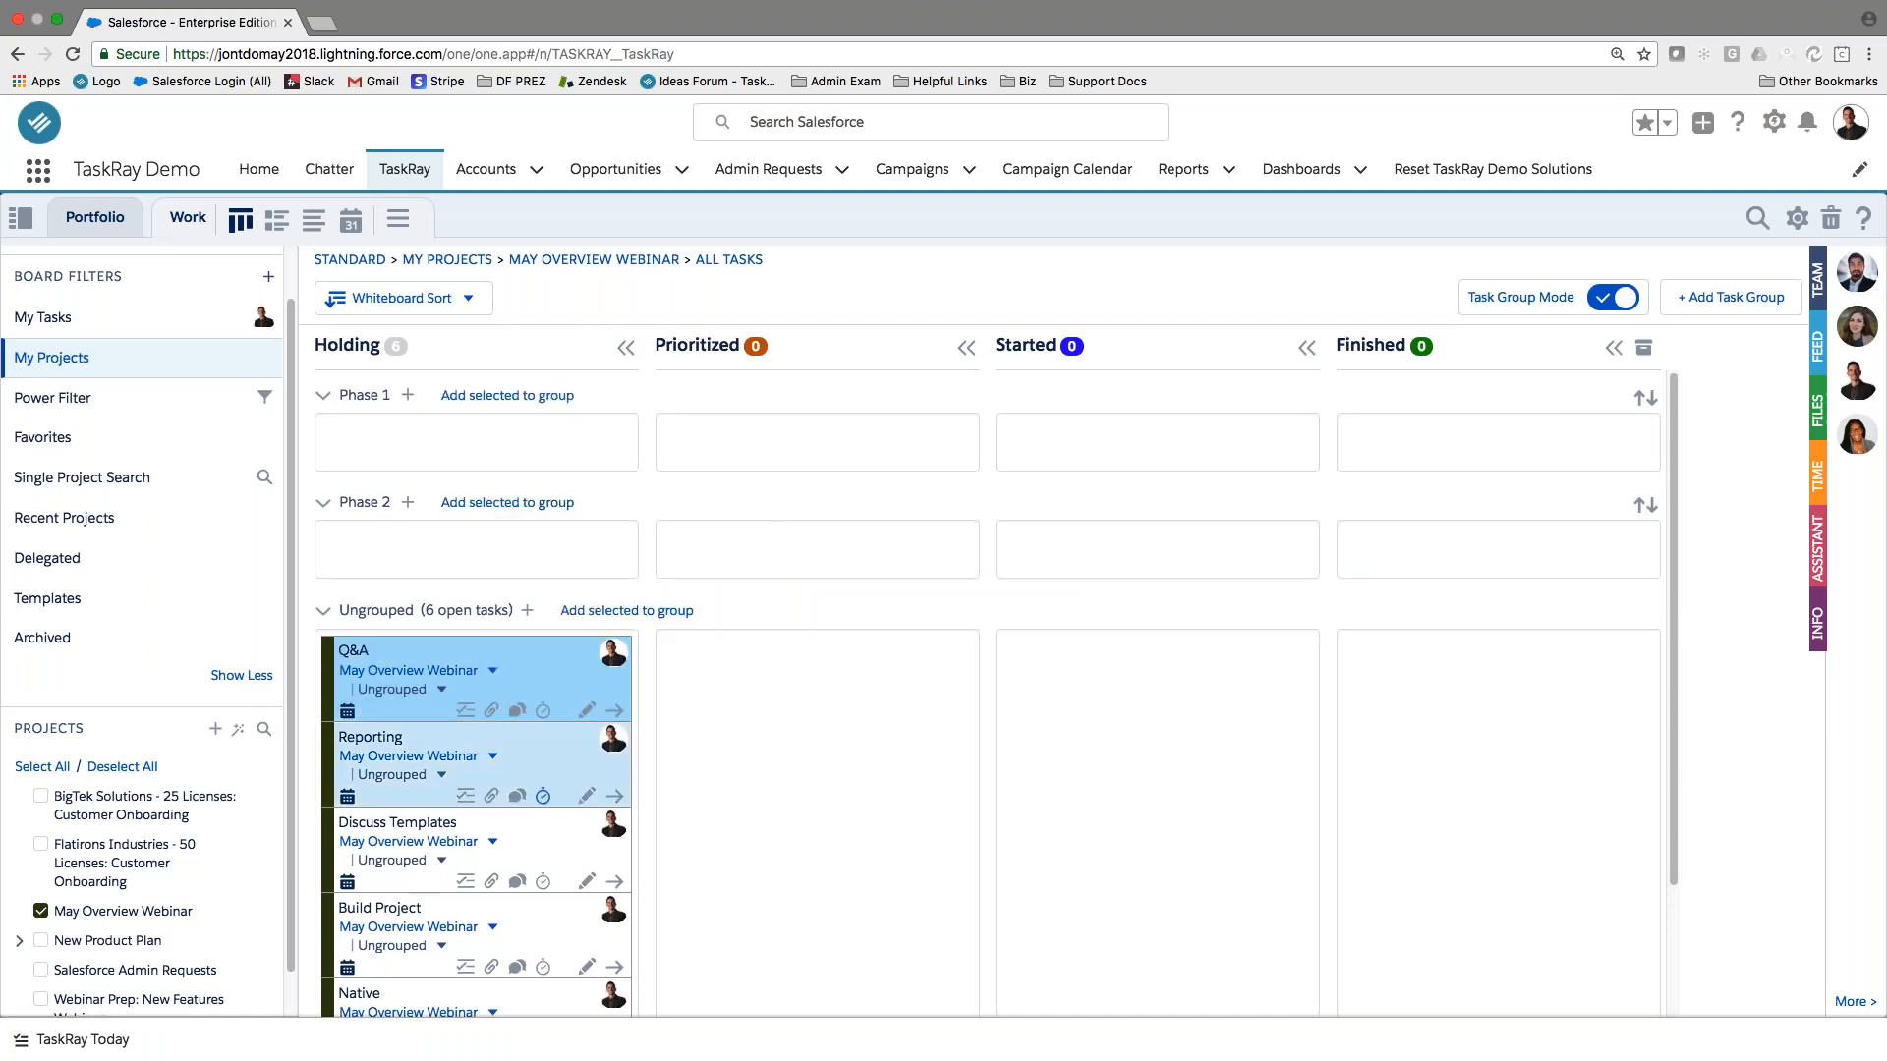
pyautogui.keyDown('super'); pyautogui.click(540, 838); pyautogui.keyUp('super')
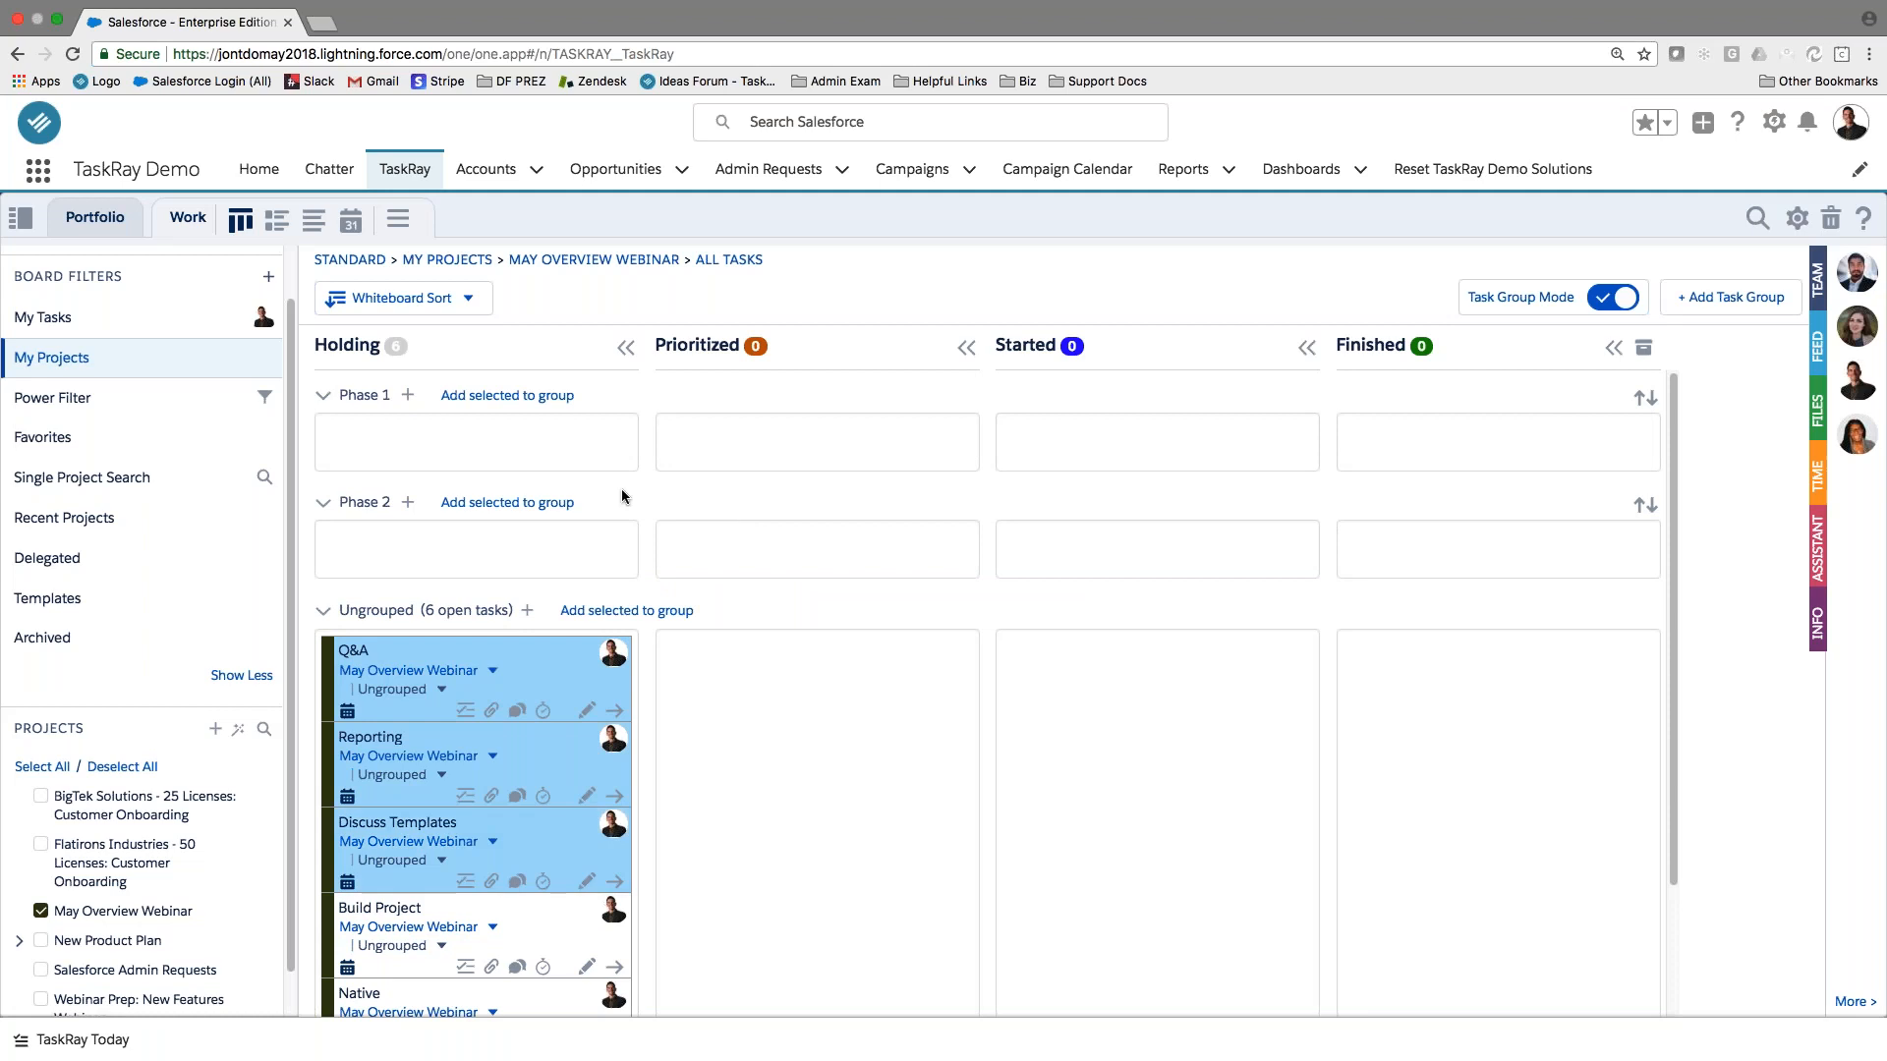
pyautogui.click(531, 504)
# Add the Build Project, Native and Intro tasks to the Phase 1 group together and collapse both task groups.
pyautogui.scroll(-2, 549, 876)
pyautogui.click(498, 578)
pyautogui.click(574, 752)
pyautogui.keyDown('super'); pyautogui.click(555, 836); pyautogui.keyUp('super')
pyautogui.keyDown('super'); pyautogui.click(548, 926); pyautogui.keyUp('super')
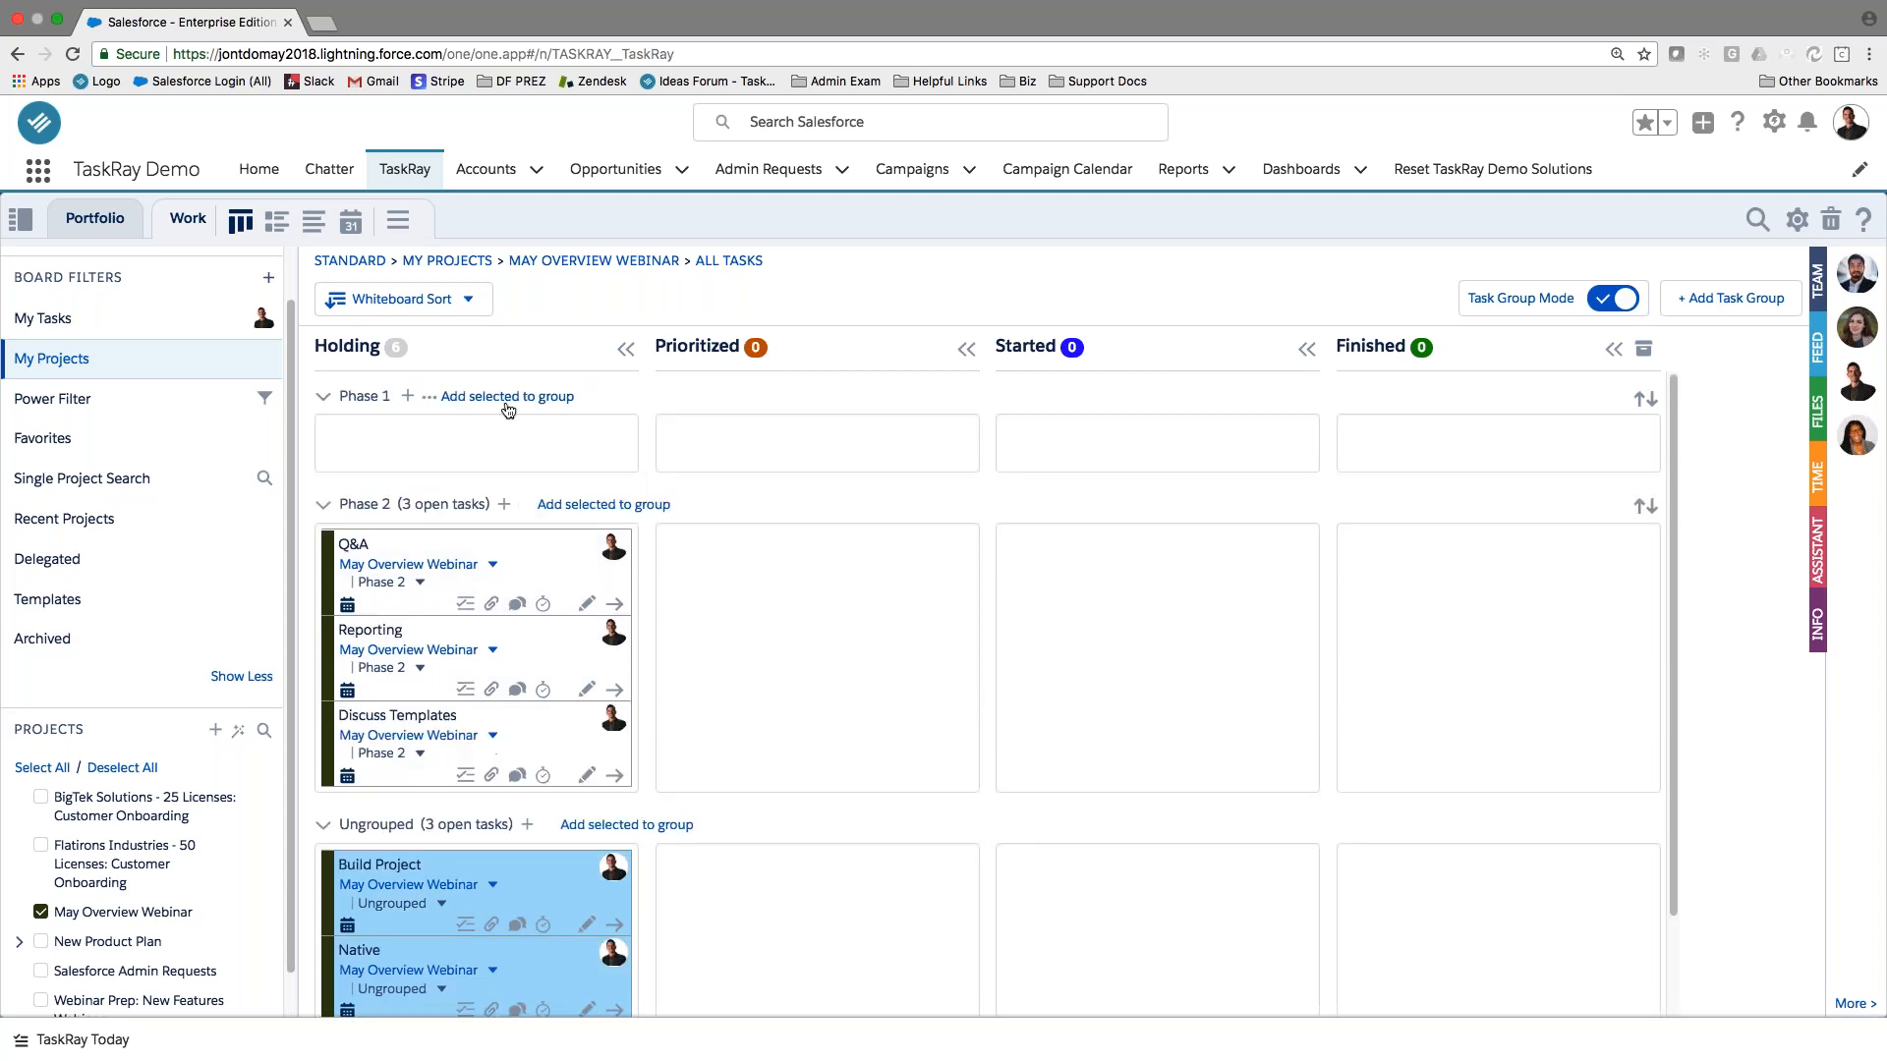
pyautogui.click(506, 398)
pyautogui.click(322, 397)
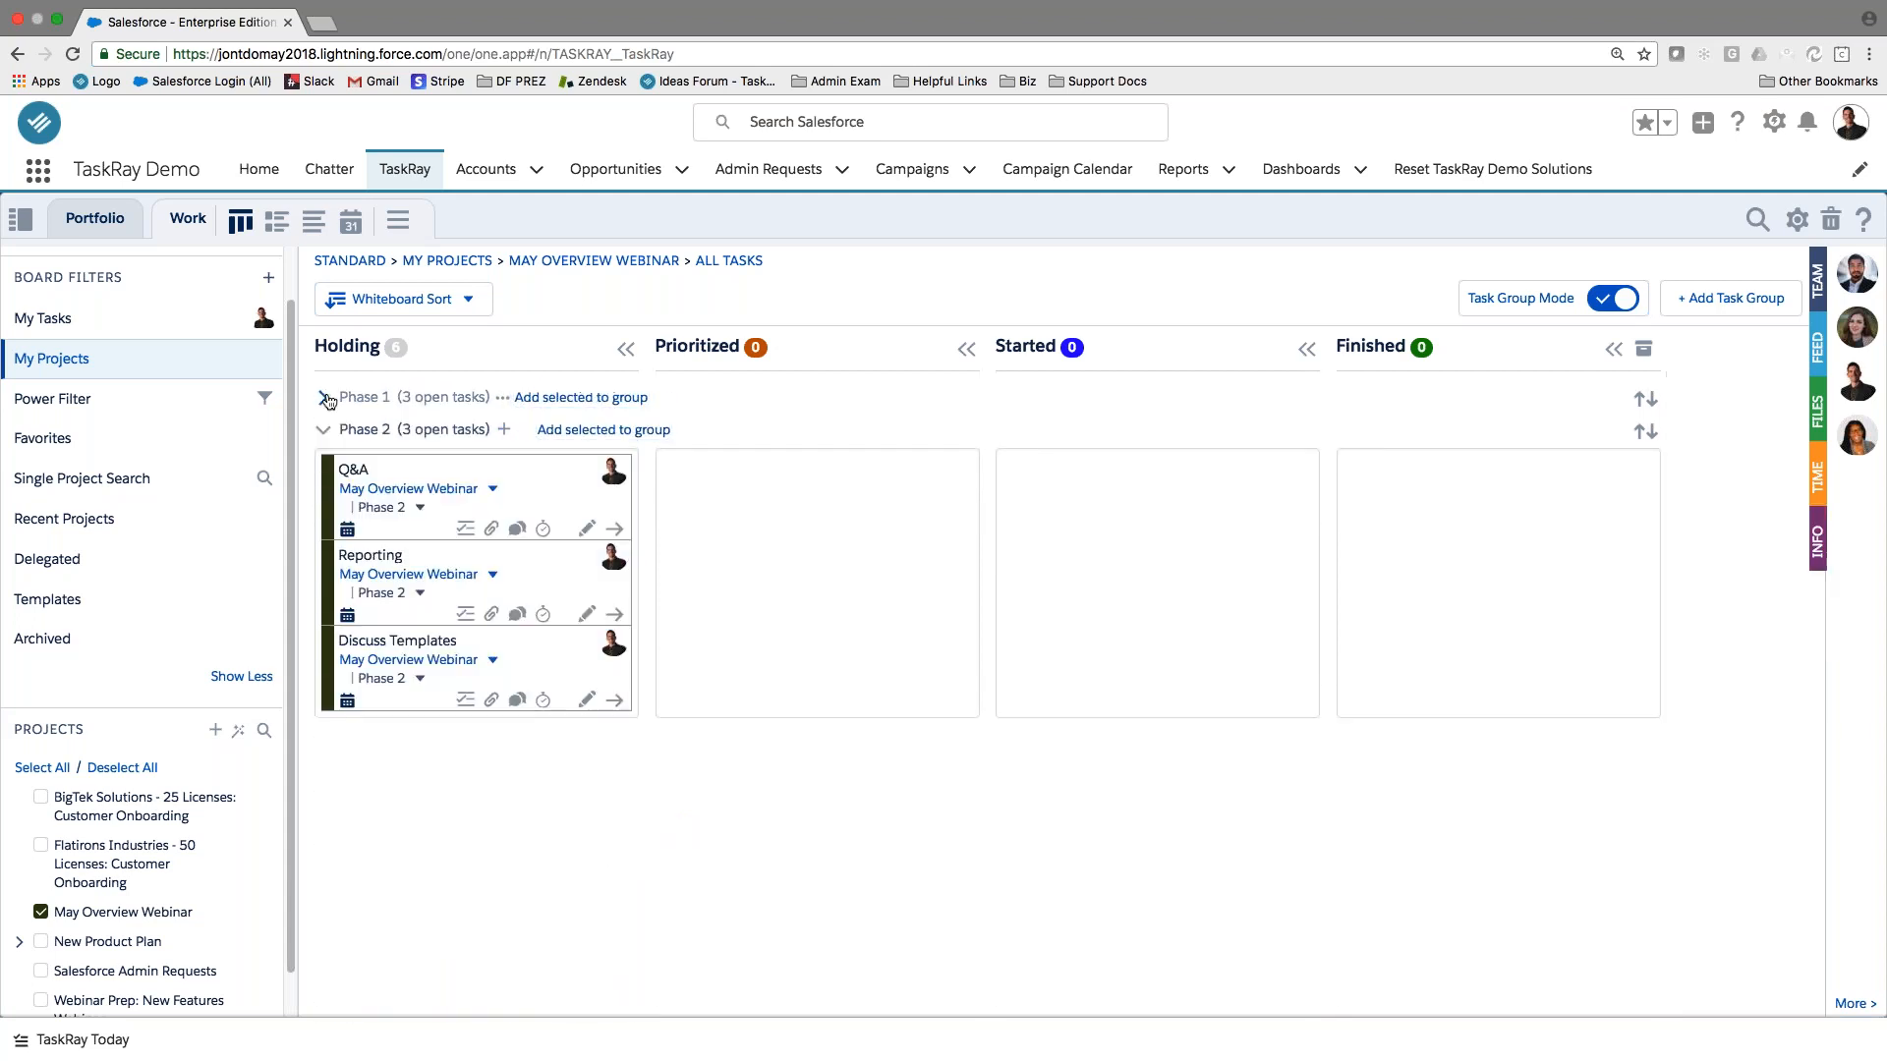
pyautogui.click(322, 431)
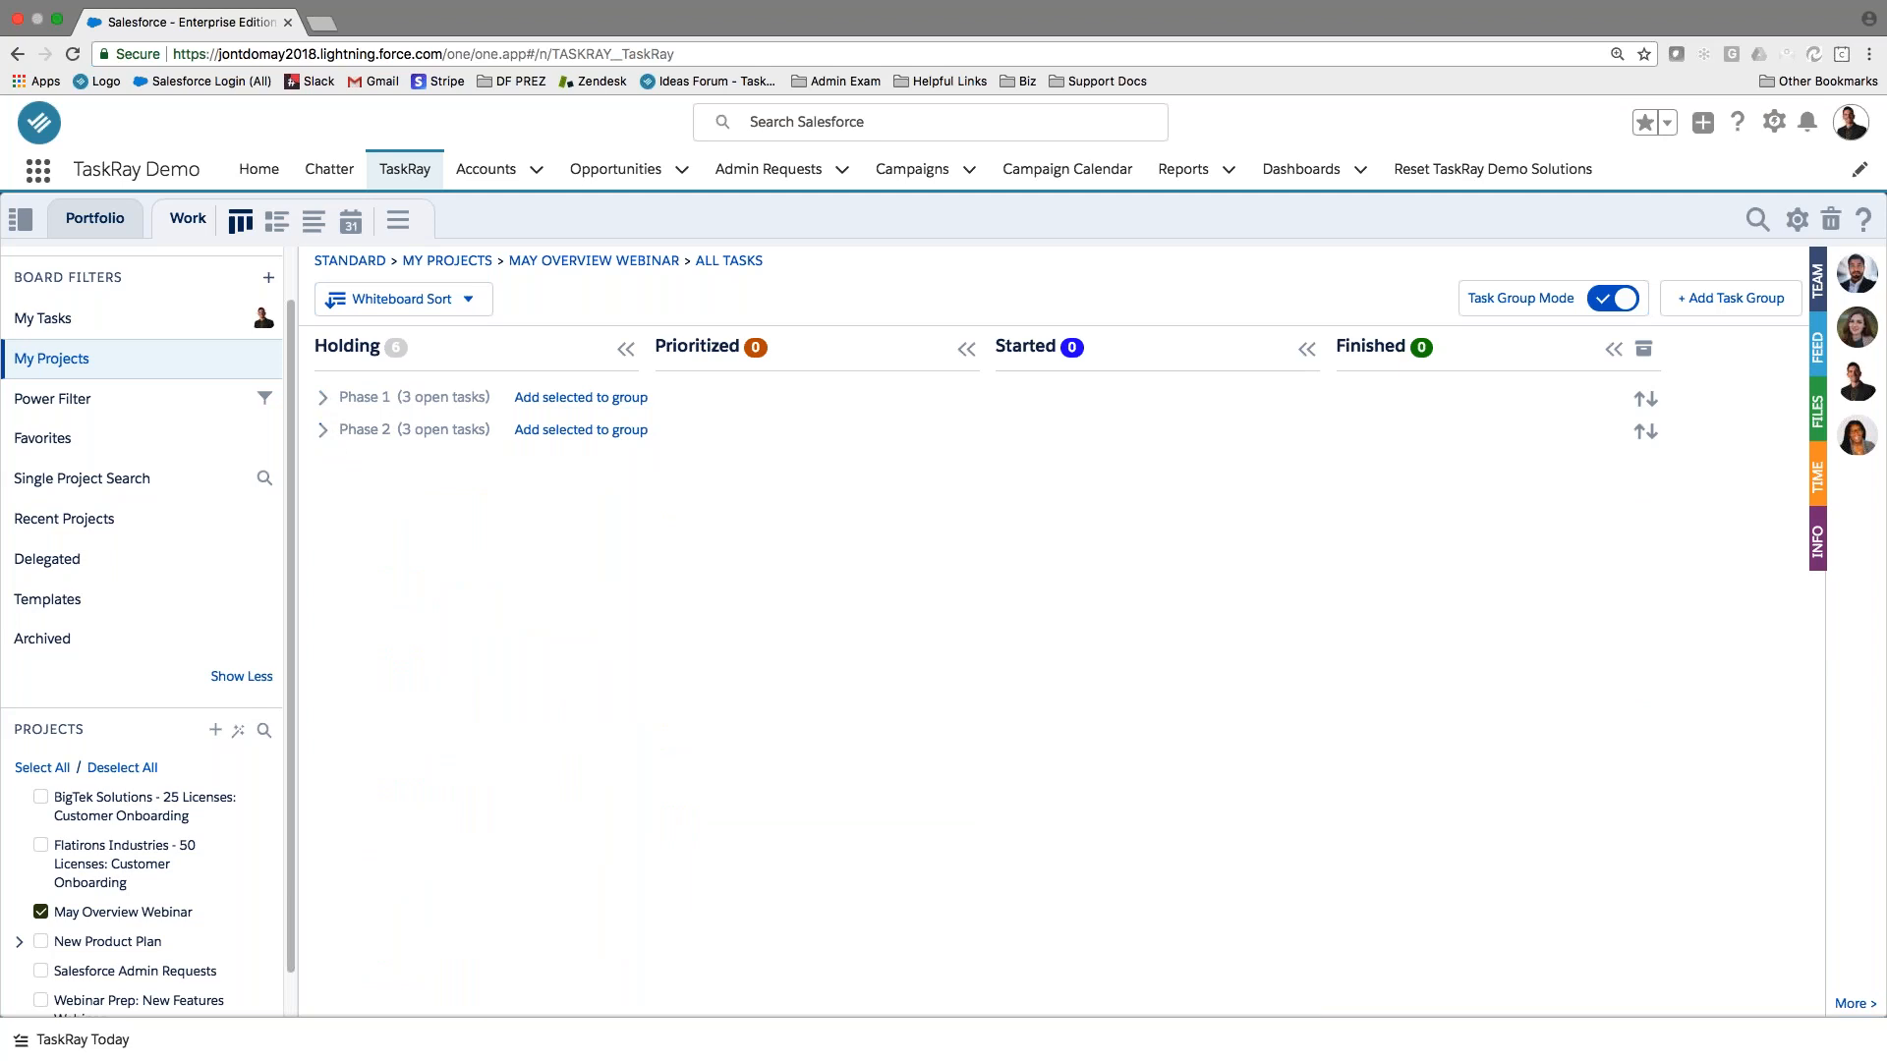
# View the board with Task Group Mode off, turn the mode back on, and expand the Phase 1 group.
pyautogui.click(1613, 298)
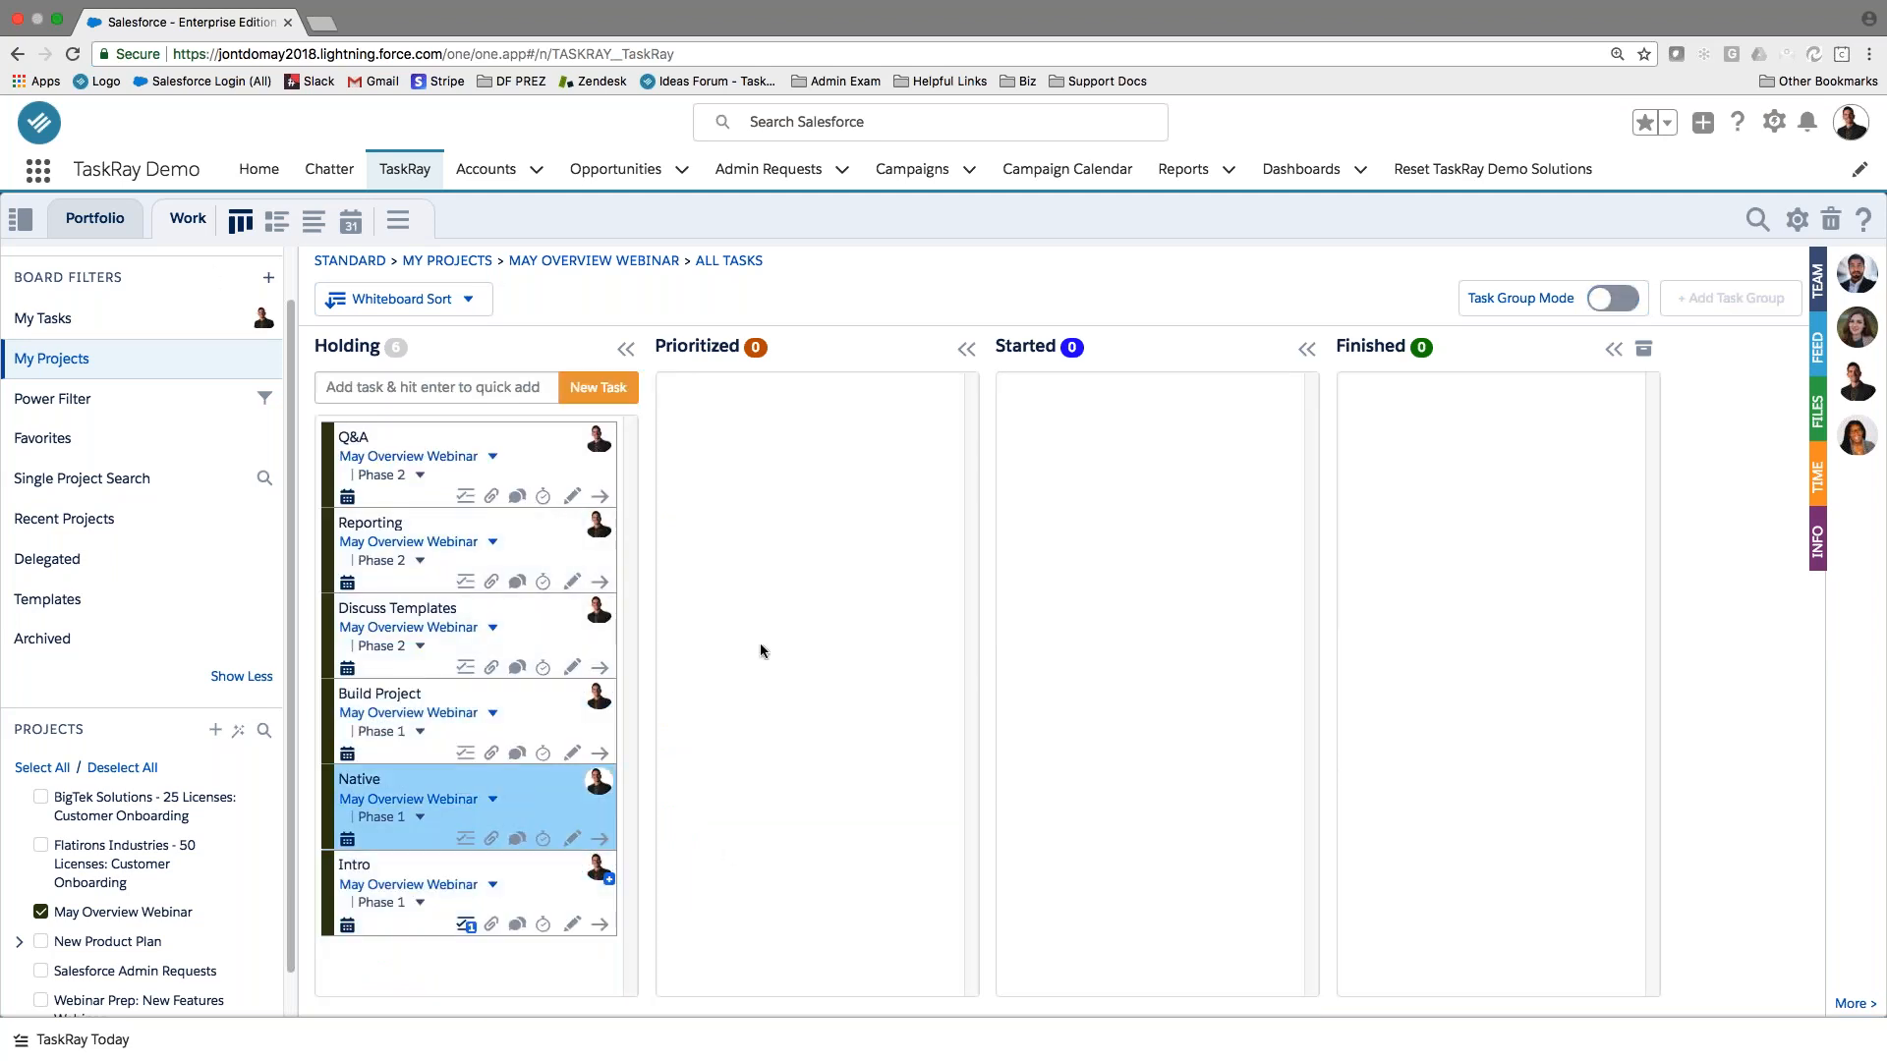
pyautogui.click(1613, 298)
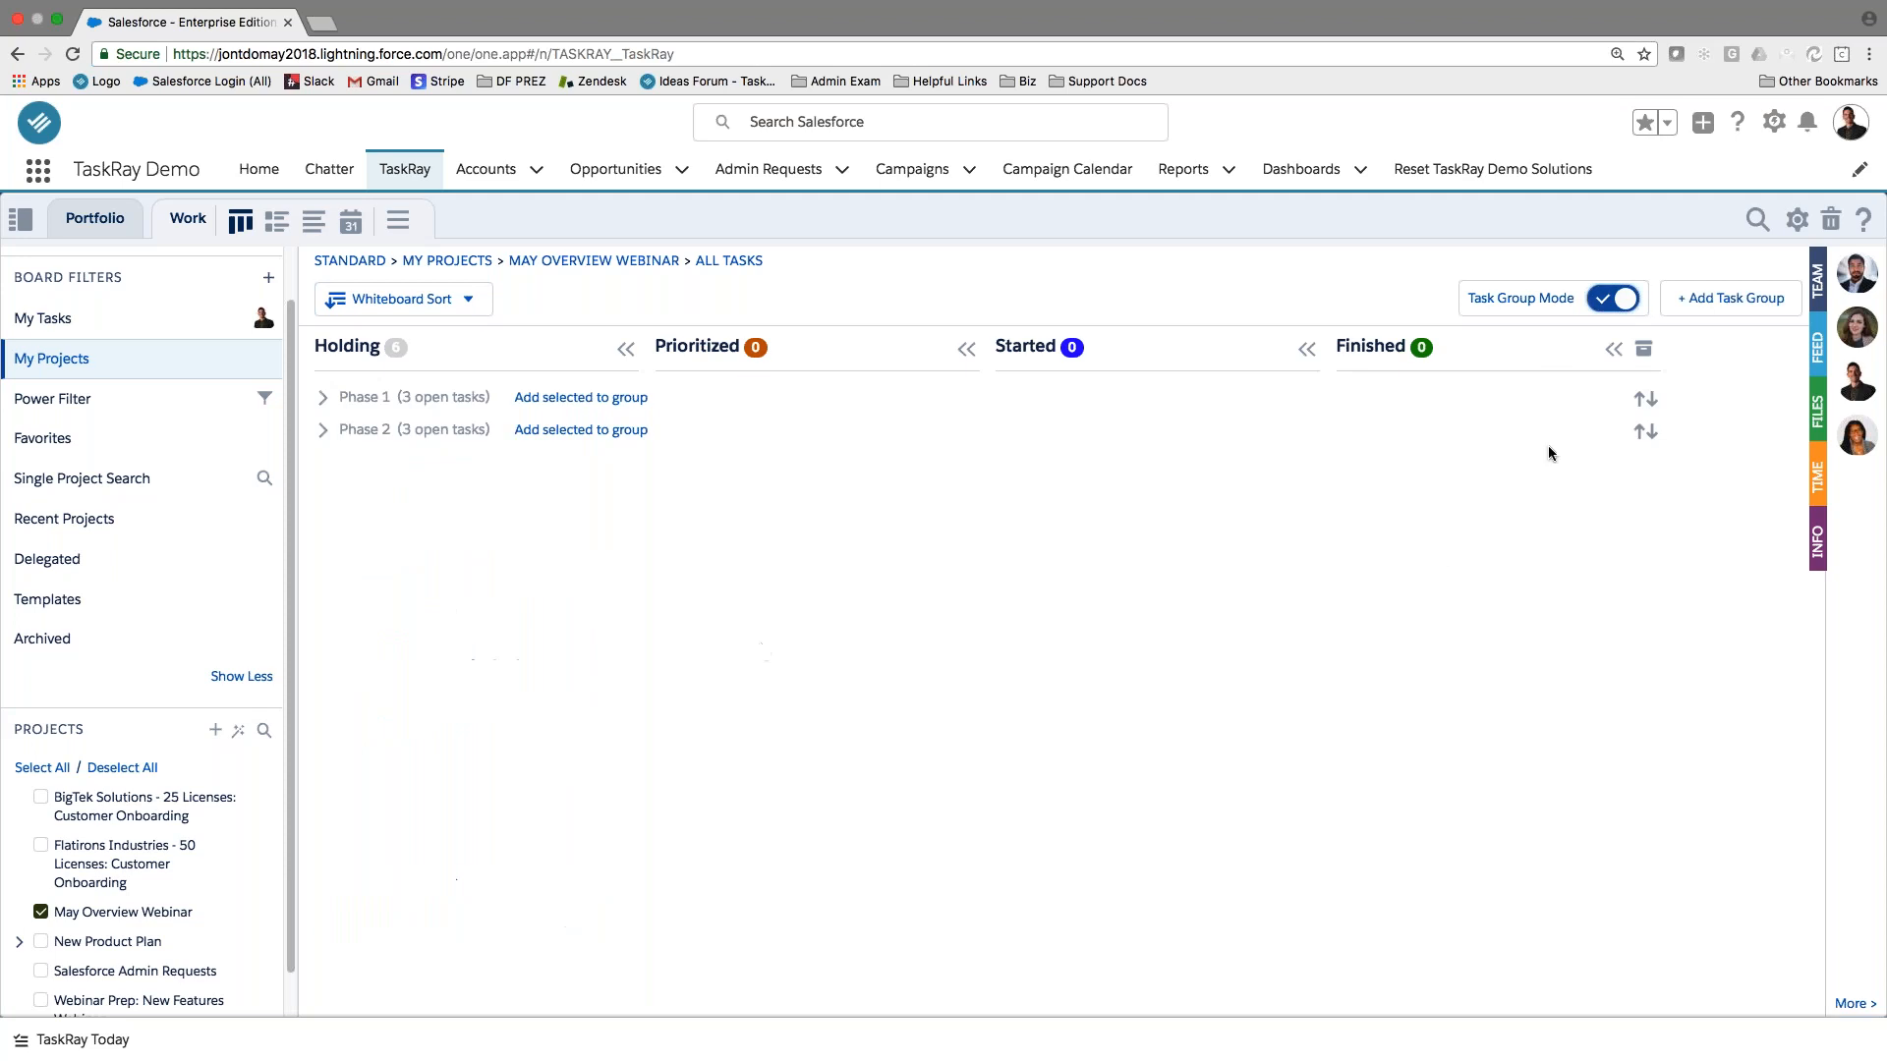
pyautogui.click(434, 398)
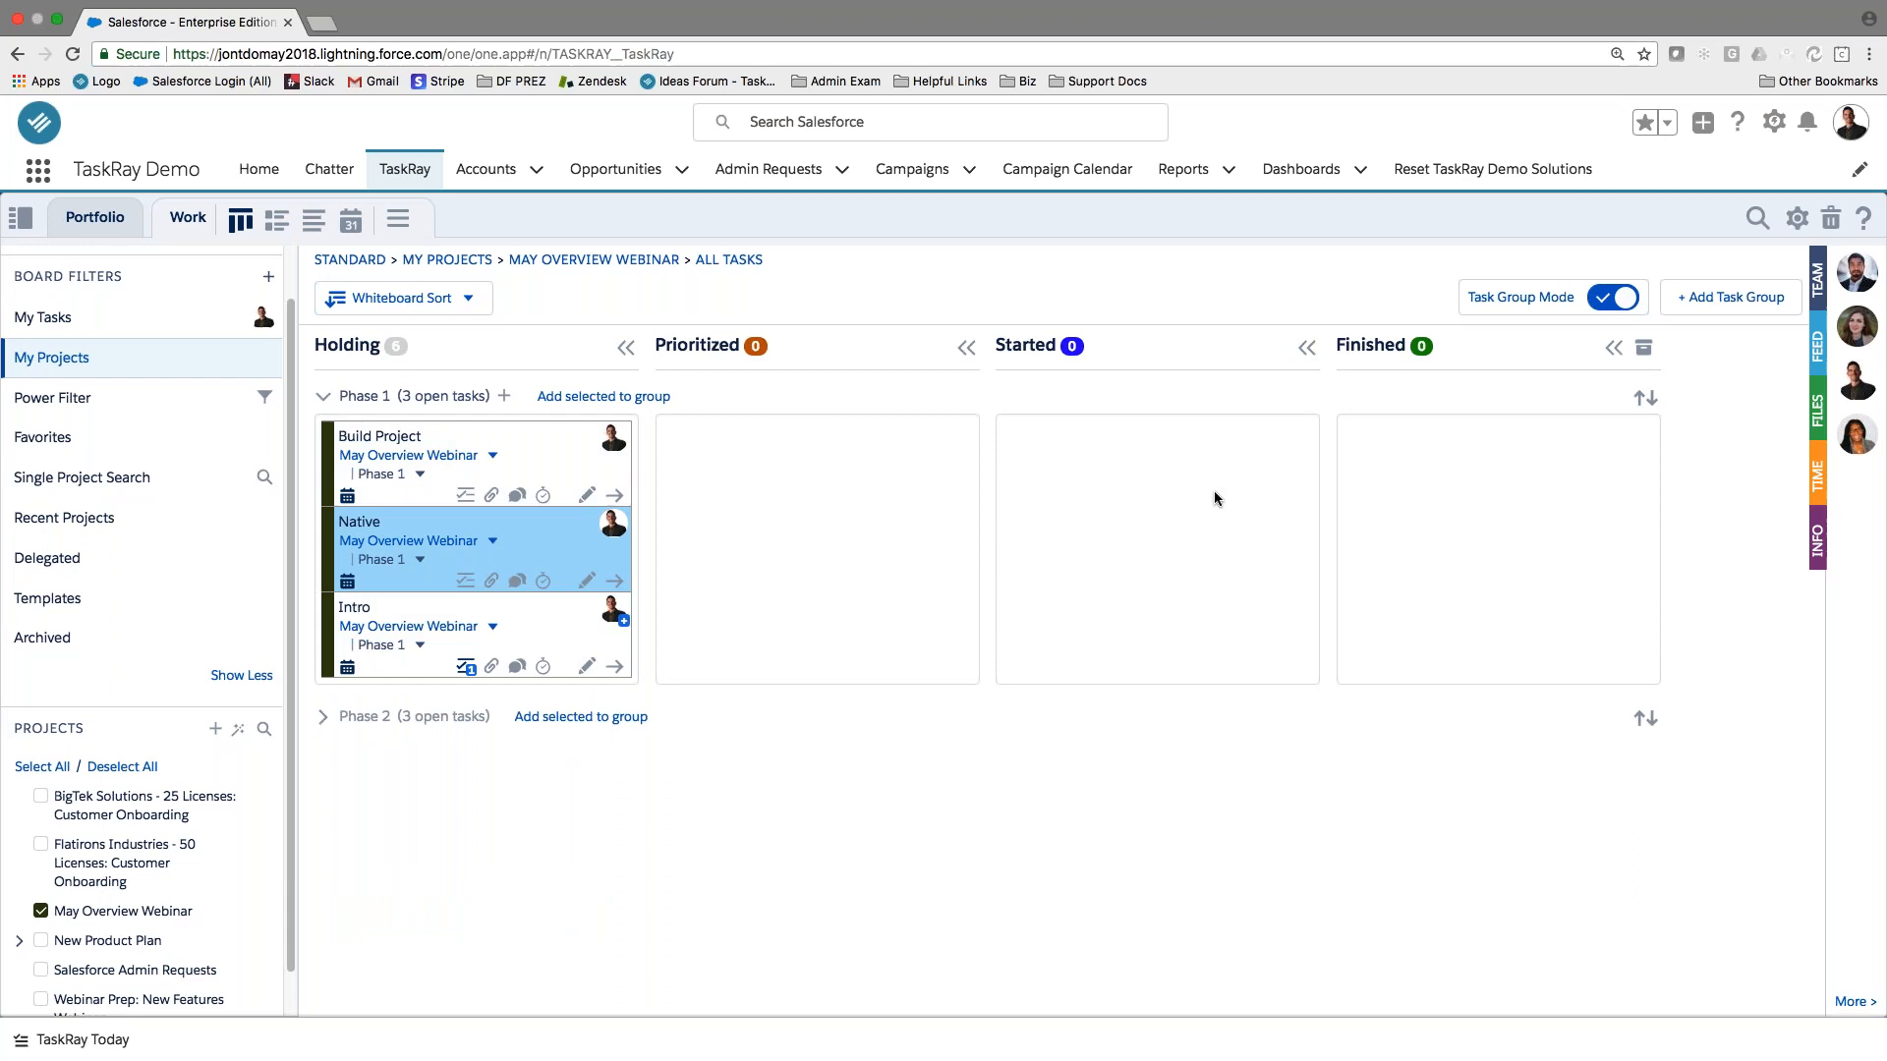
# Expand the Phase 2 task group and move the Intro task from Phase 1 into it.
pyautogui.click(323, 716)
pyautogui.moveTo(508, 615); pyautogui.dragTo(531, 781)
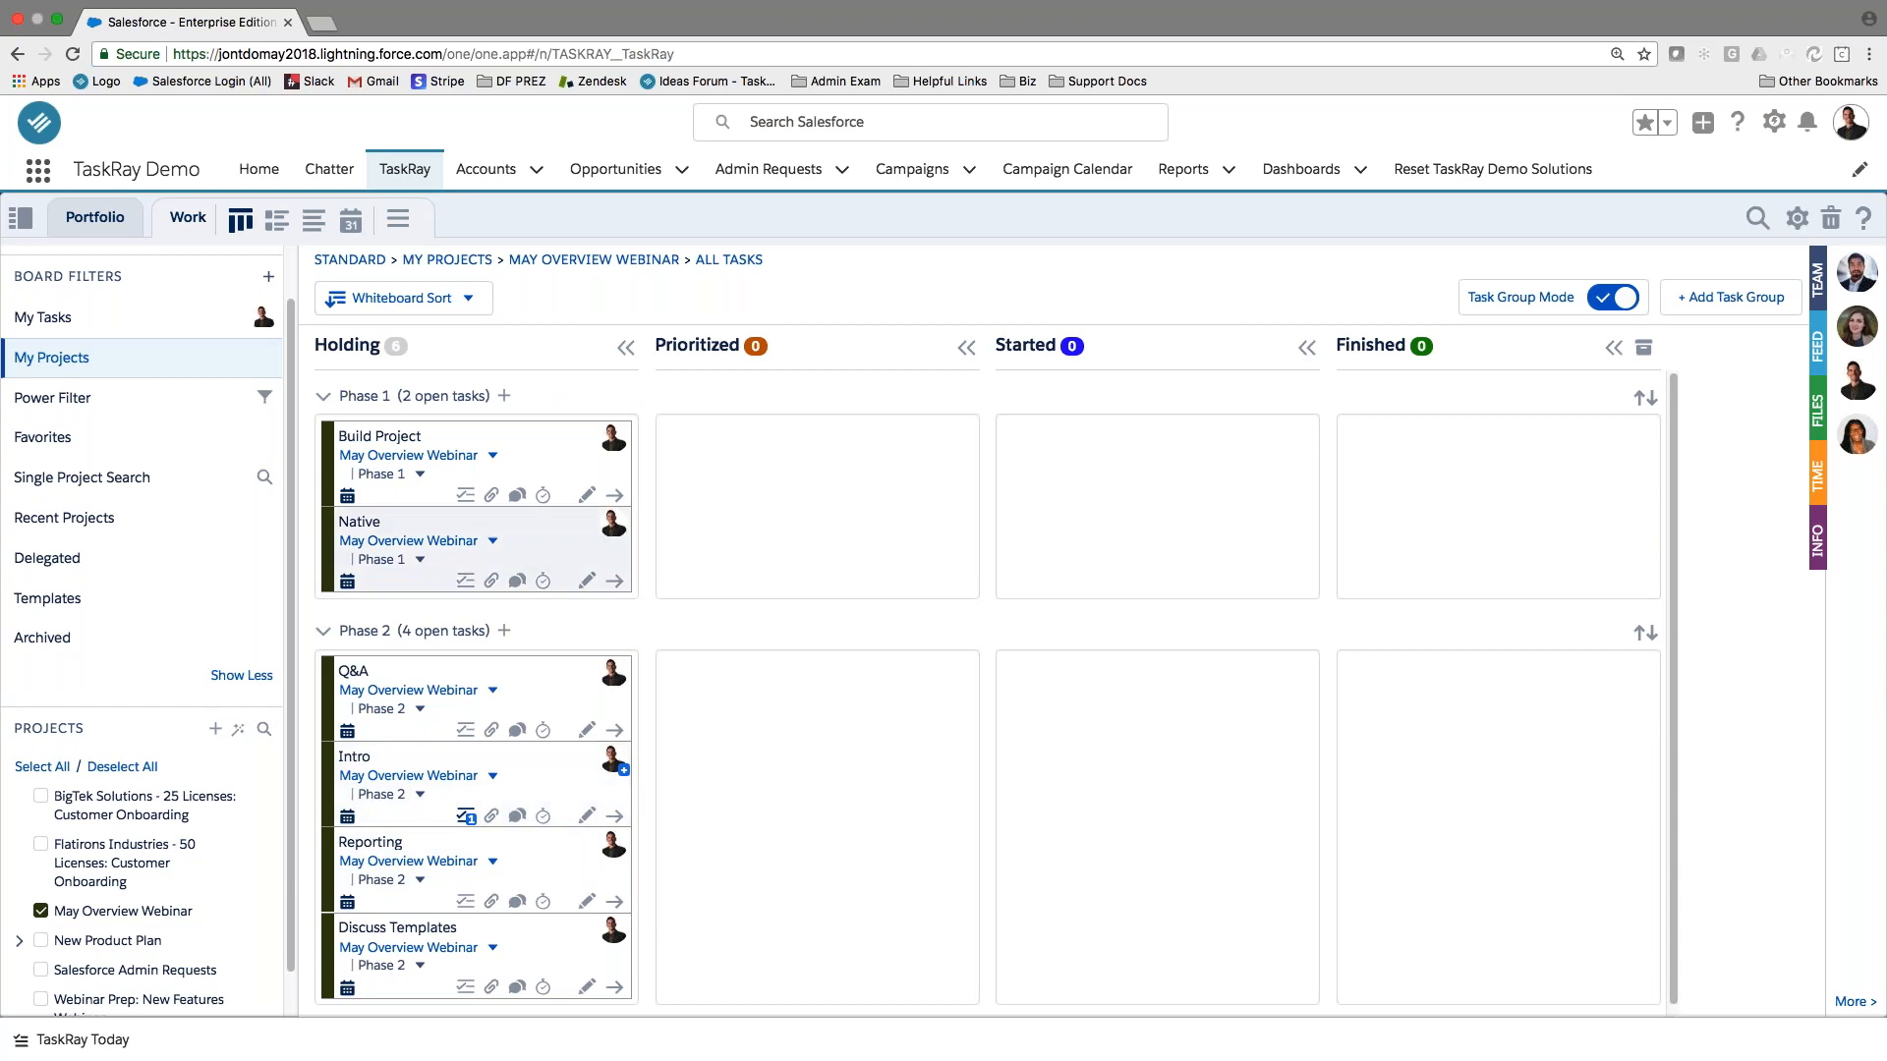
# In the expanded project's Gantt view, schedule the Phase 1 tasks Native for May 16–17 and Build Project for May 18–21, 2018.
pyautogui.click(314, 220)
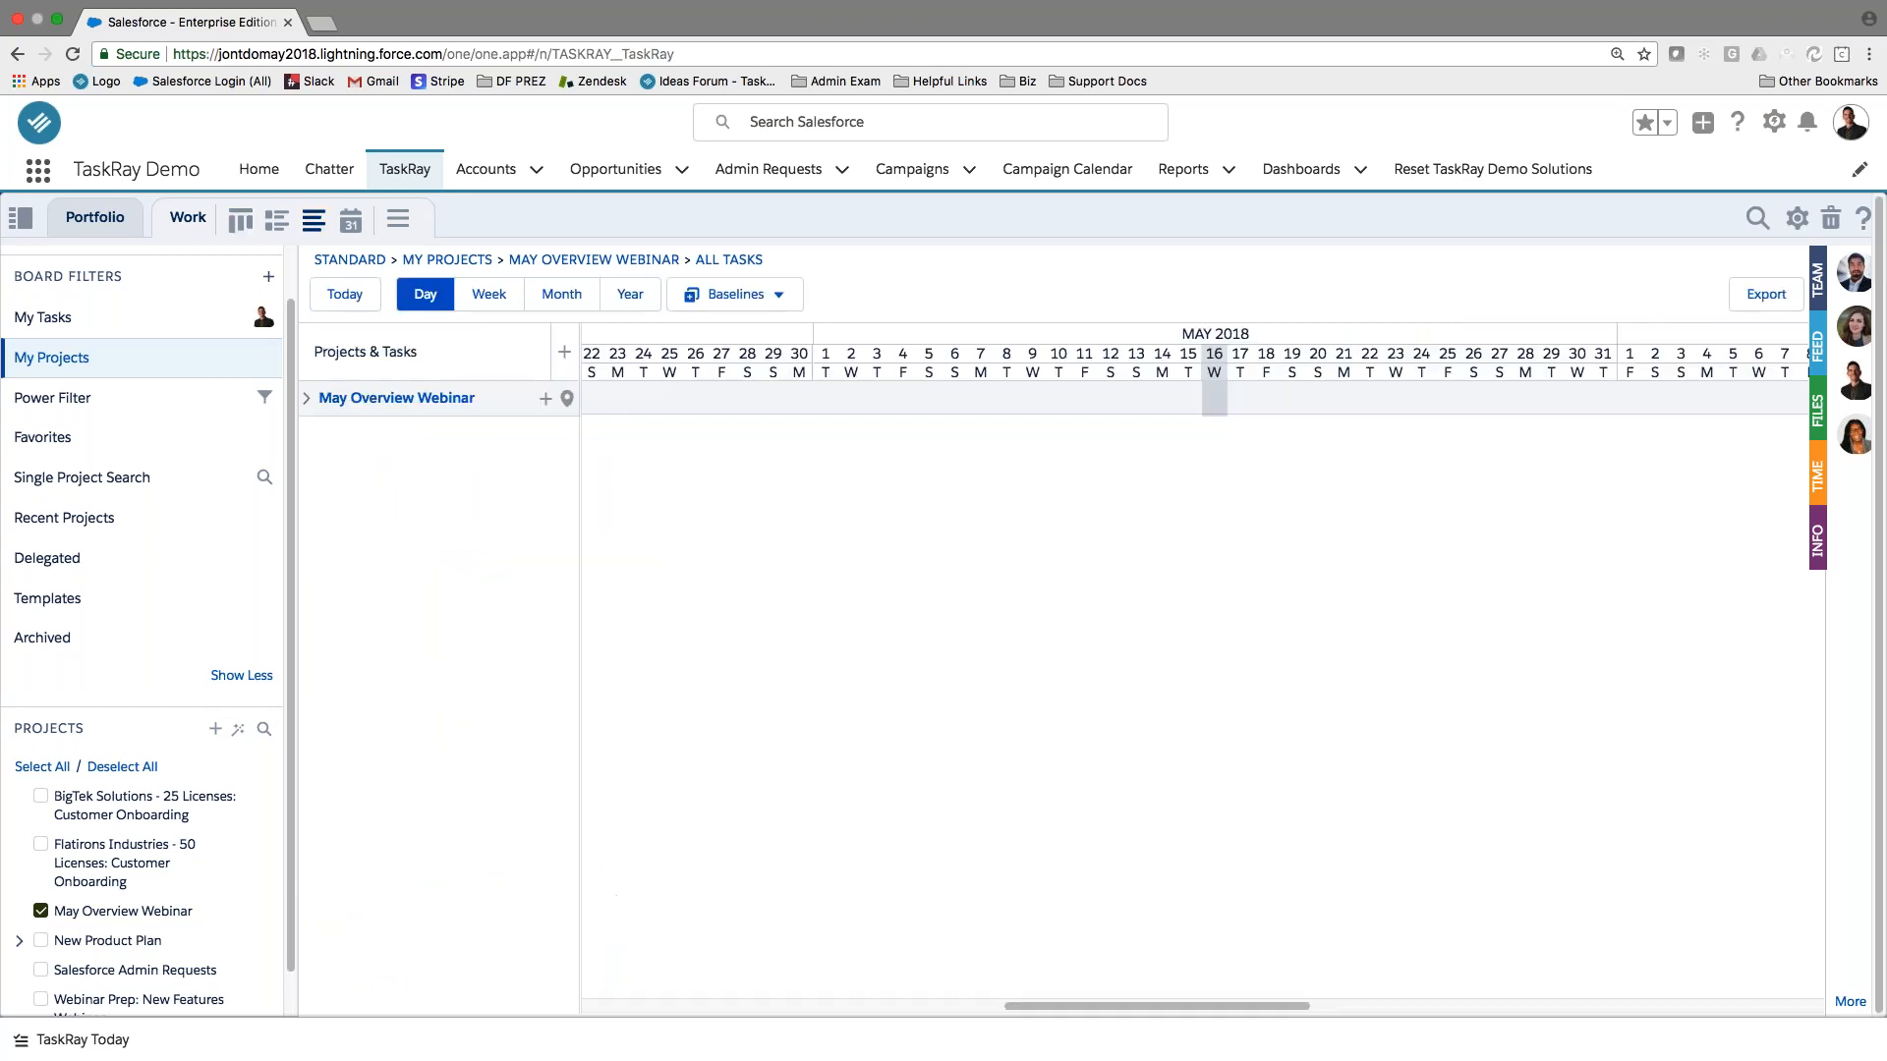
pyautogui.click(307, 399)
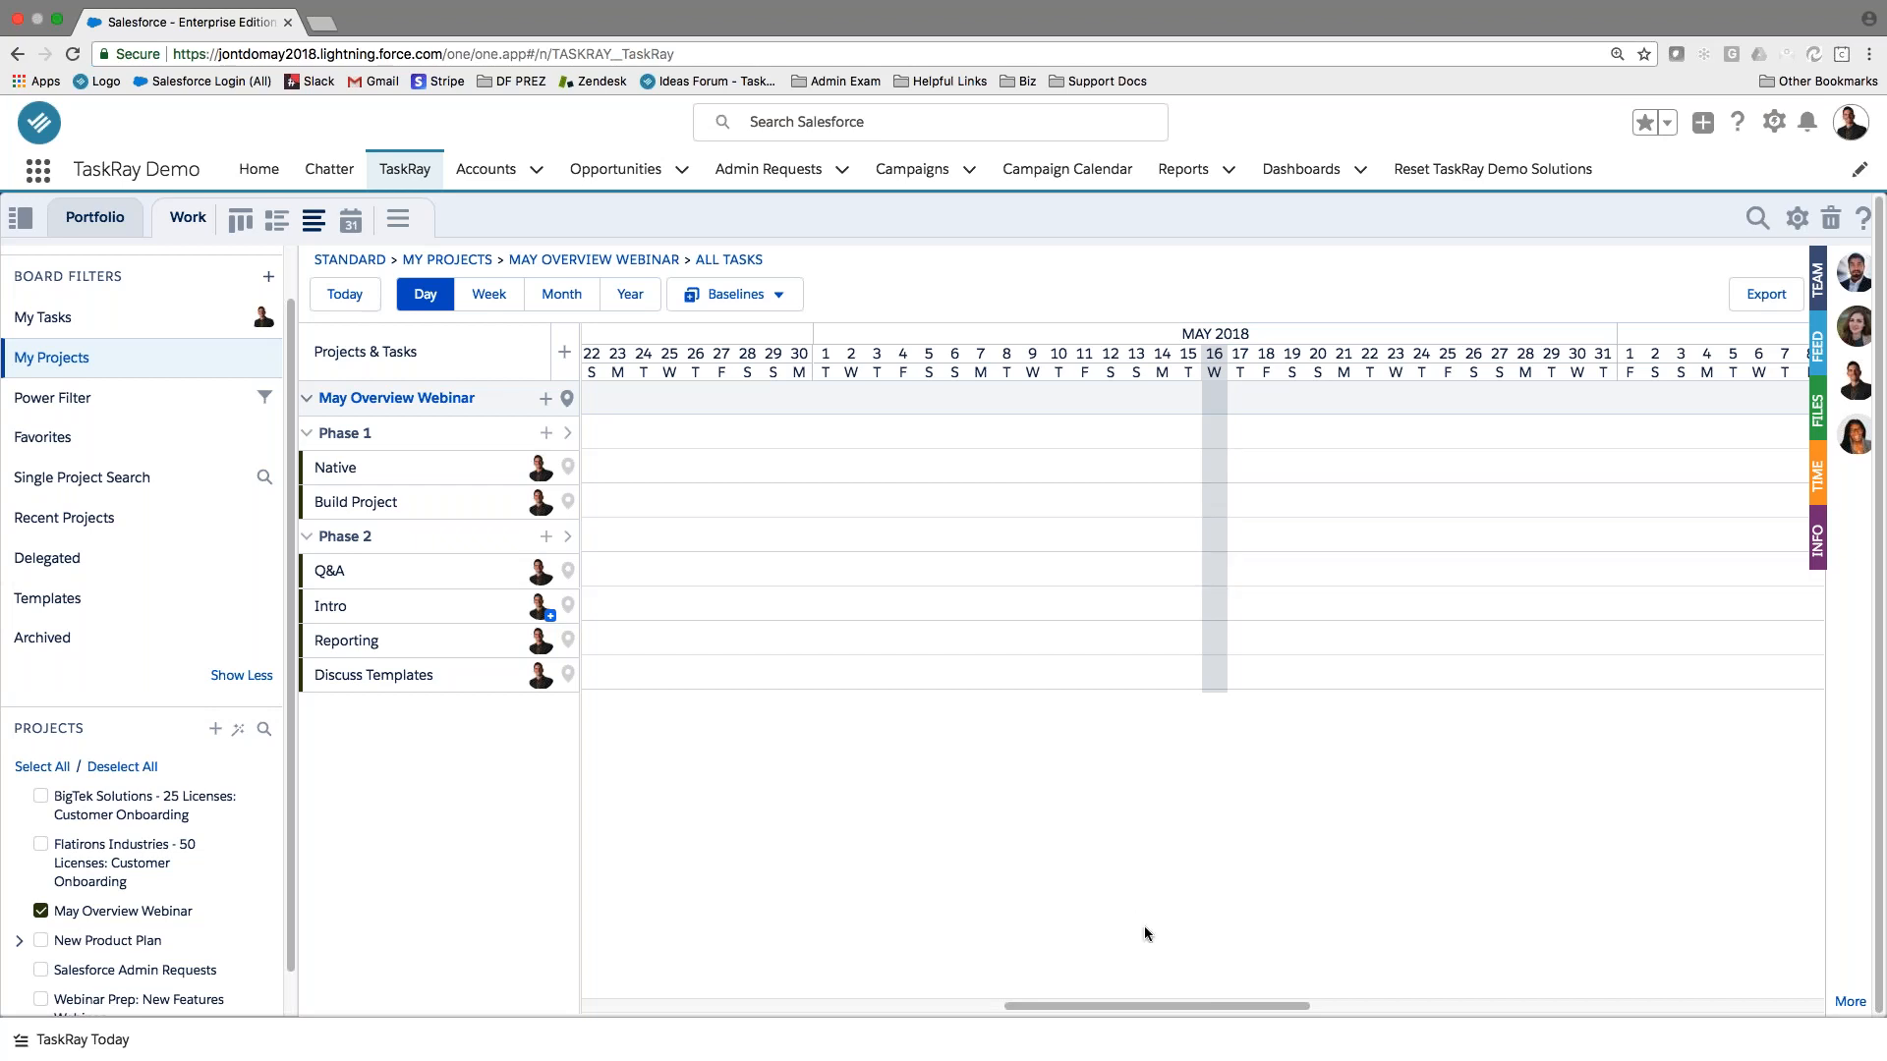
pyautogui.moveTo(1080, 1005); pyautogui.dragTo(1214, 1004)
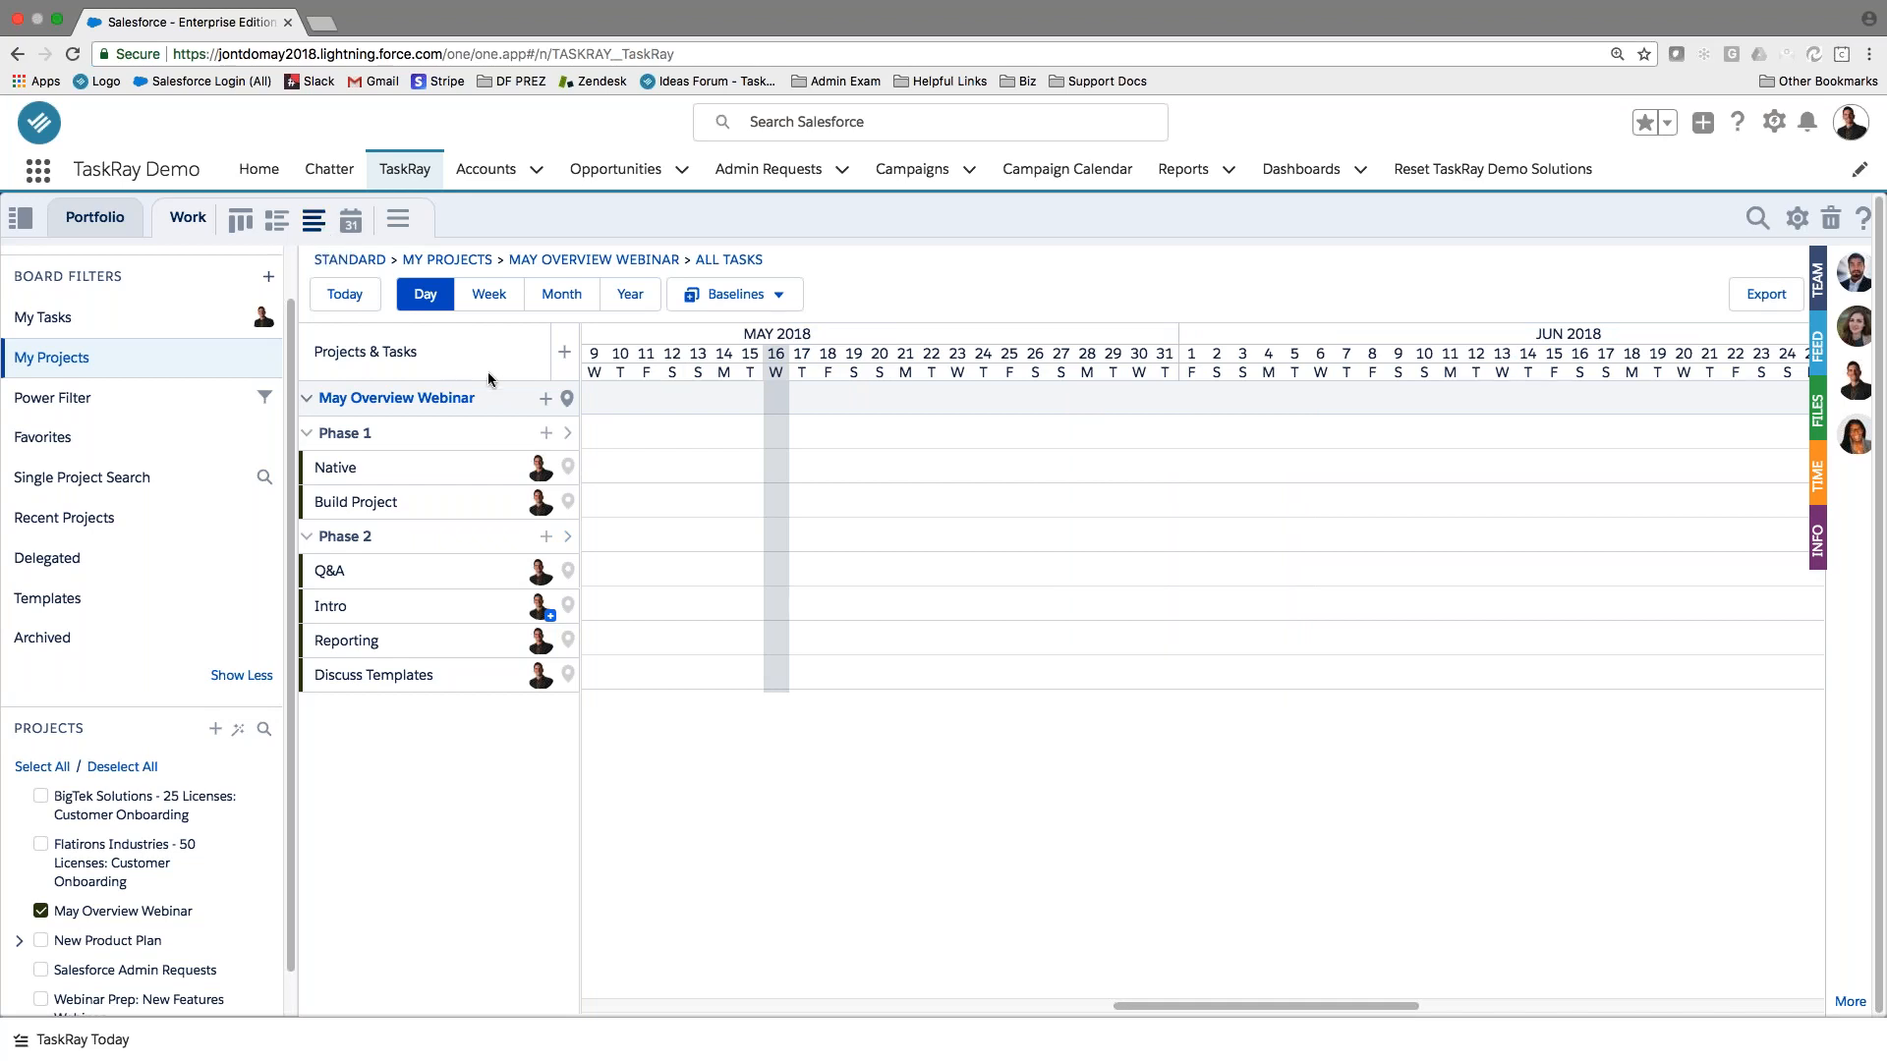
pyautogui.moveTo(568, 468); pyautogui.dragTo(787, 474)
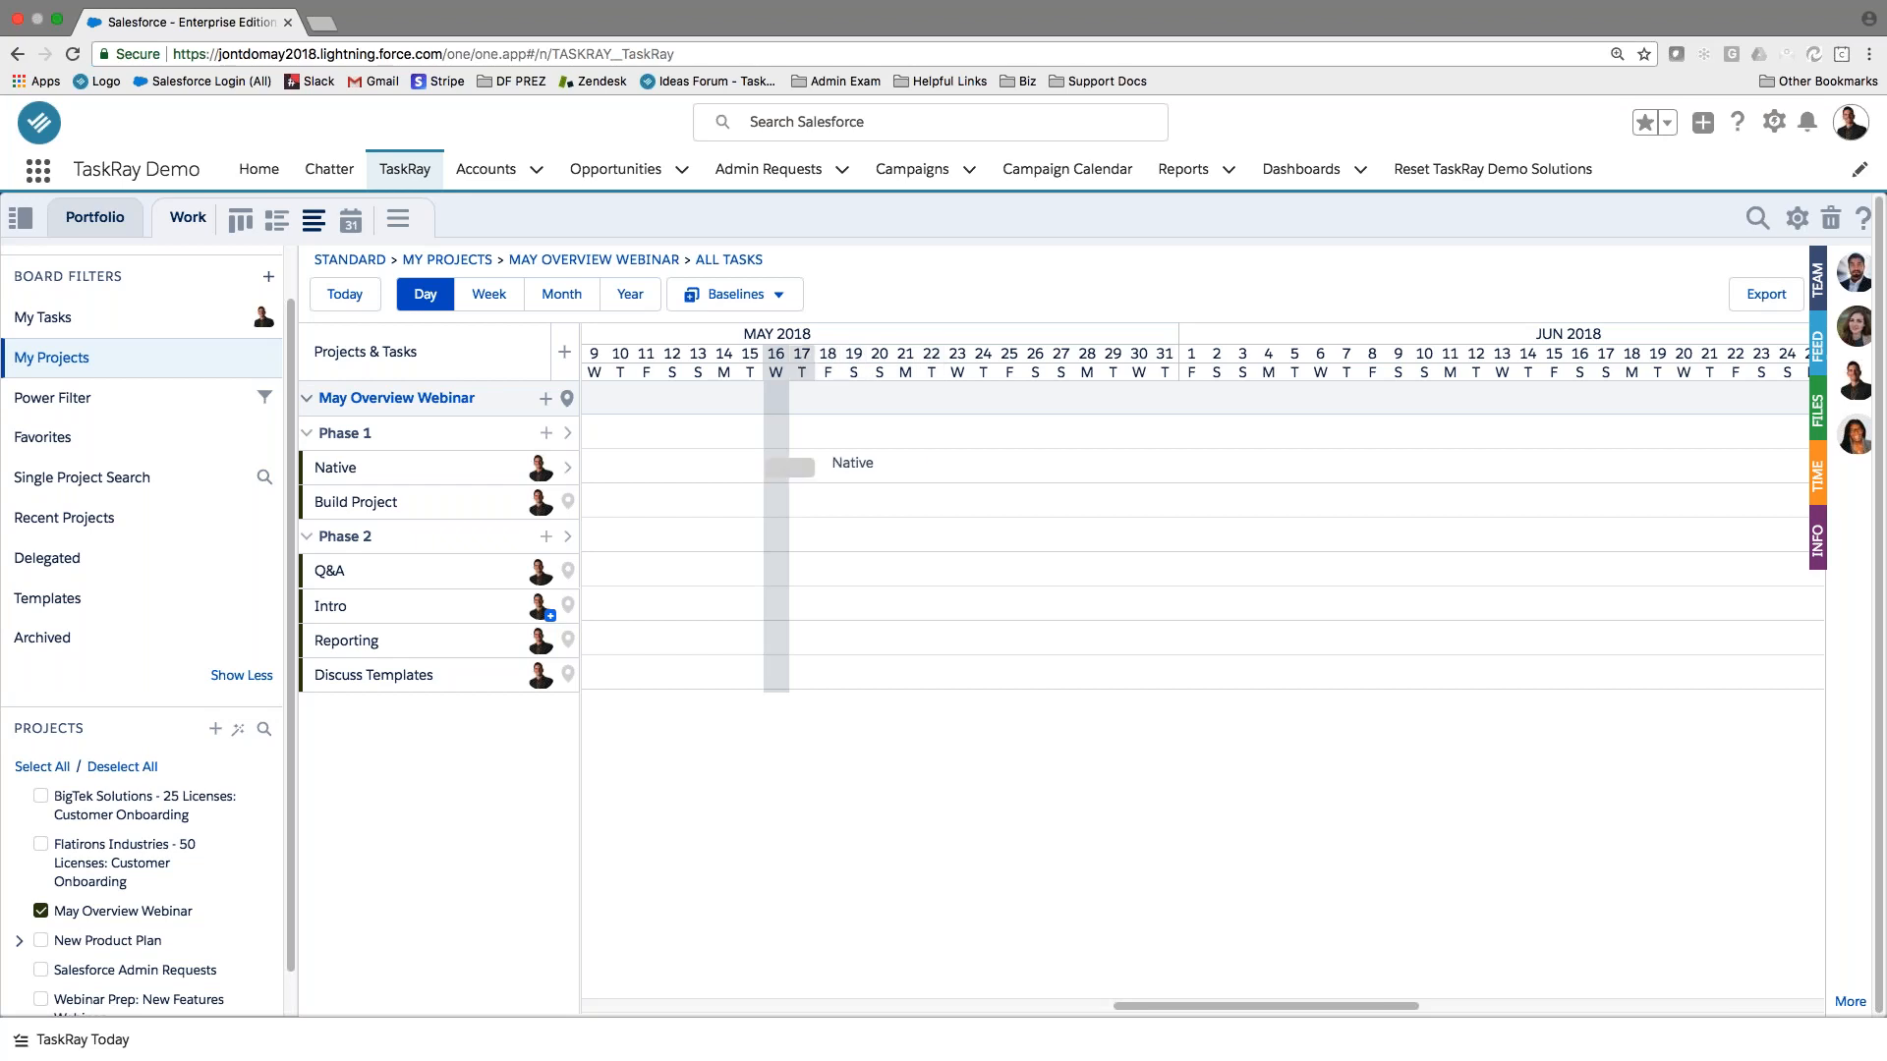
pyautogui.moveTo(568, 502); pyautogui.dragTo(918, 503)
# Schedule the Phase 2 tasks on the timeline: Q&A May 23–25, Intro May 27–29, Reporting May 31–June 4, and Discuss Templates June 8.
pyautogui.moveTo(568, 571); pyautogui.dragTo(1022, 569)
pyautogui.moveTo(575, 602); pyautogui.dragTo(1124, 605)
pyautogui.moveTo(568, 641); pyautogui.dragTo(1280, 644)
pyautogui.moveTo(568, 674); pyautogui.dragTo(1358, 674)
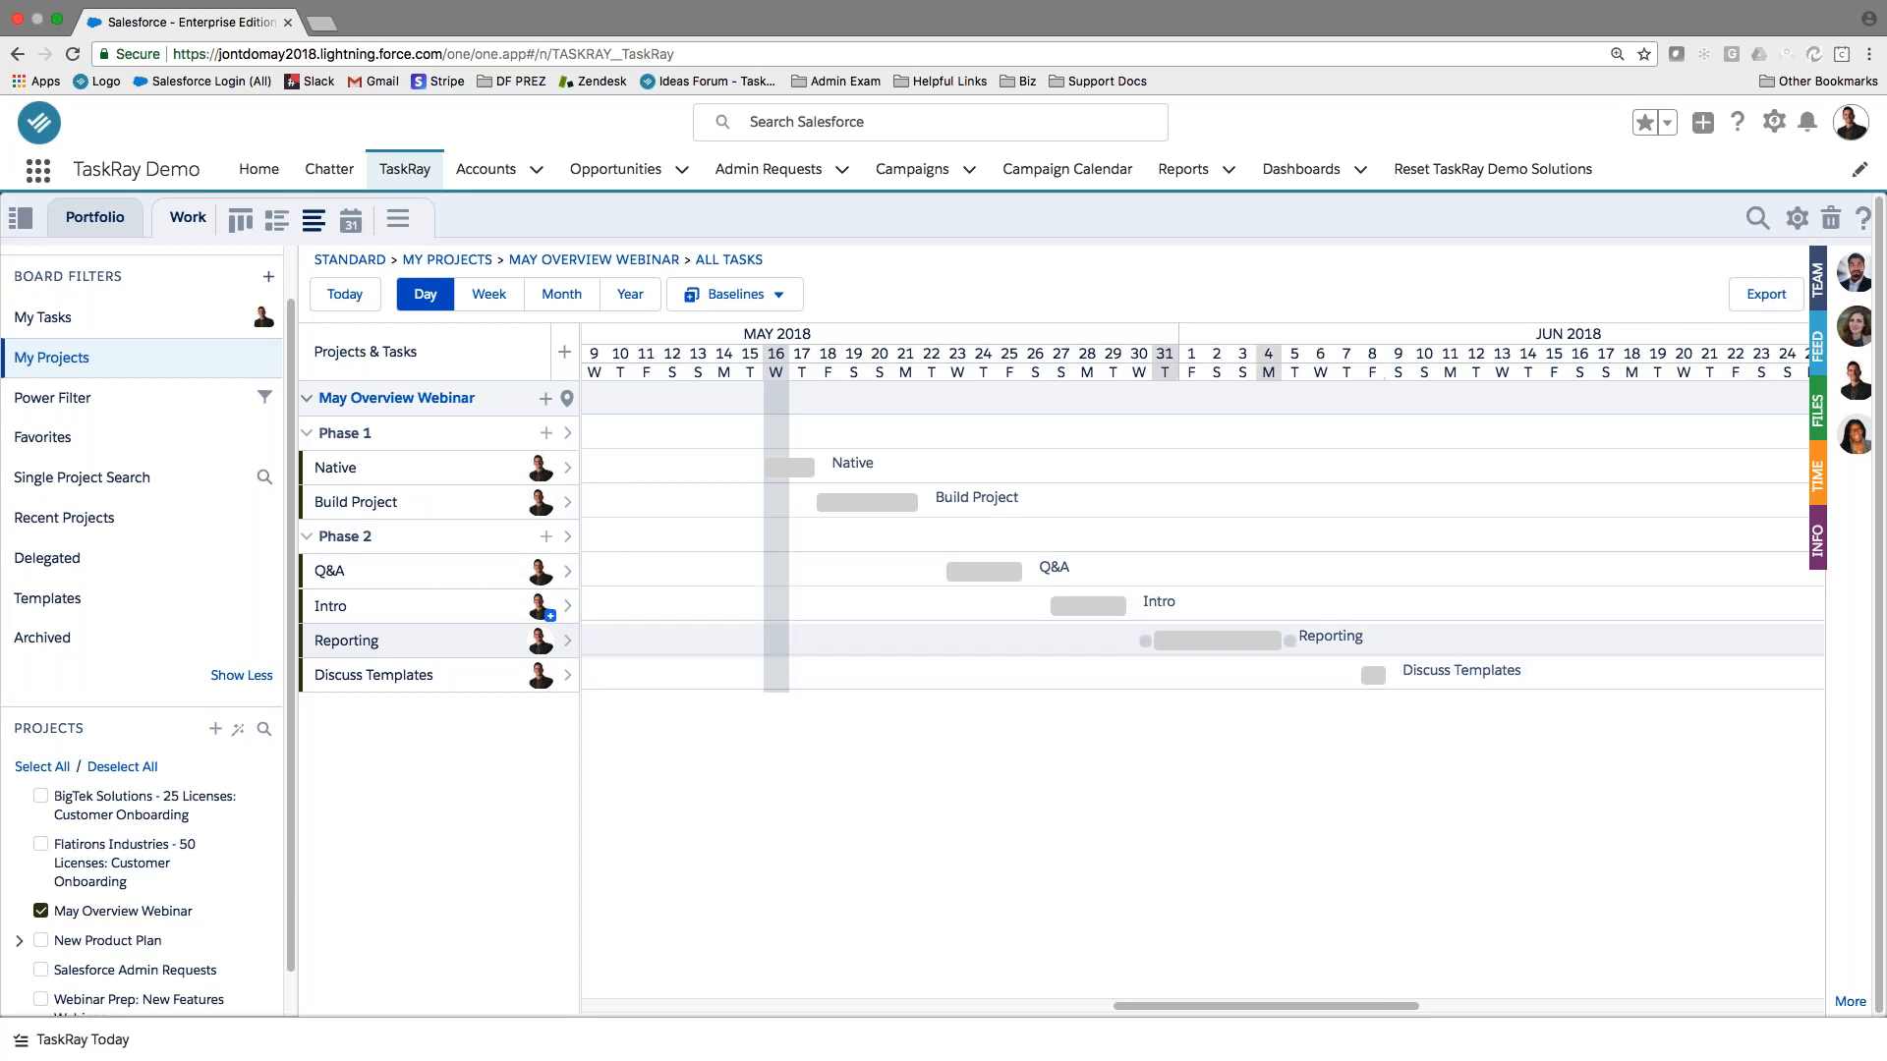
pyautogui.click(1371, 678)
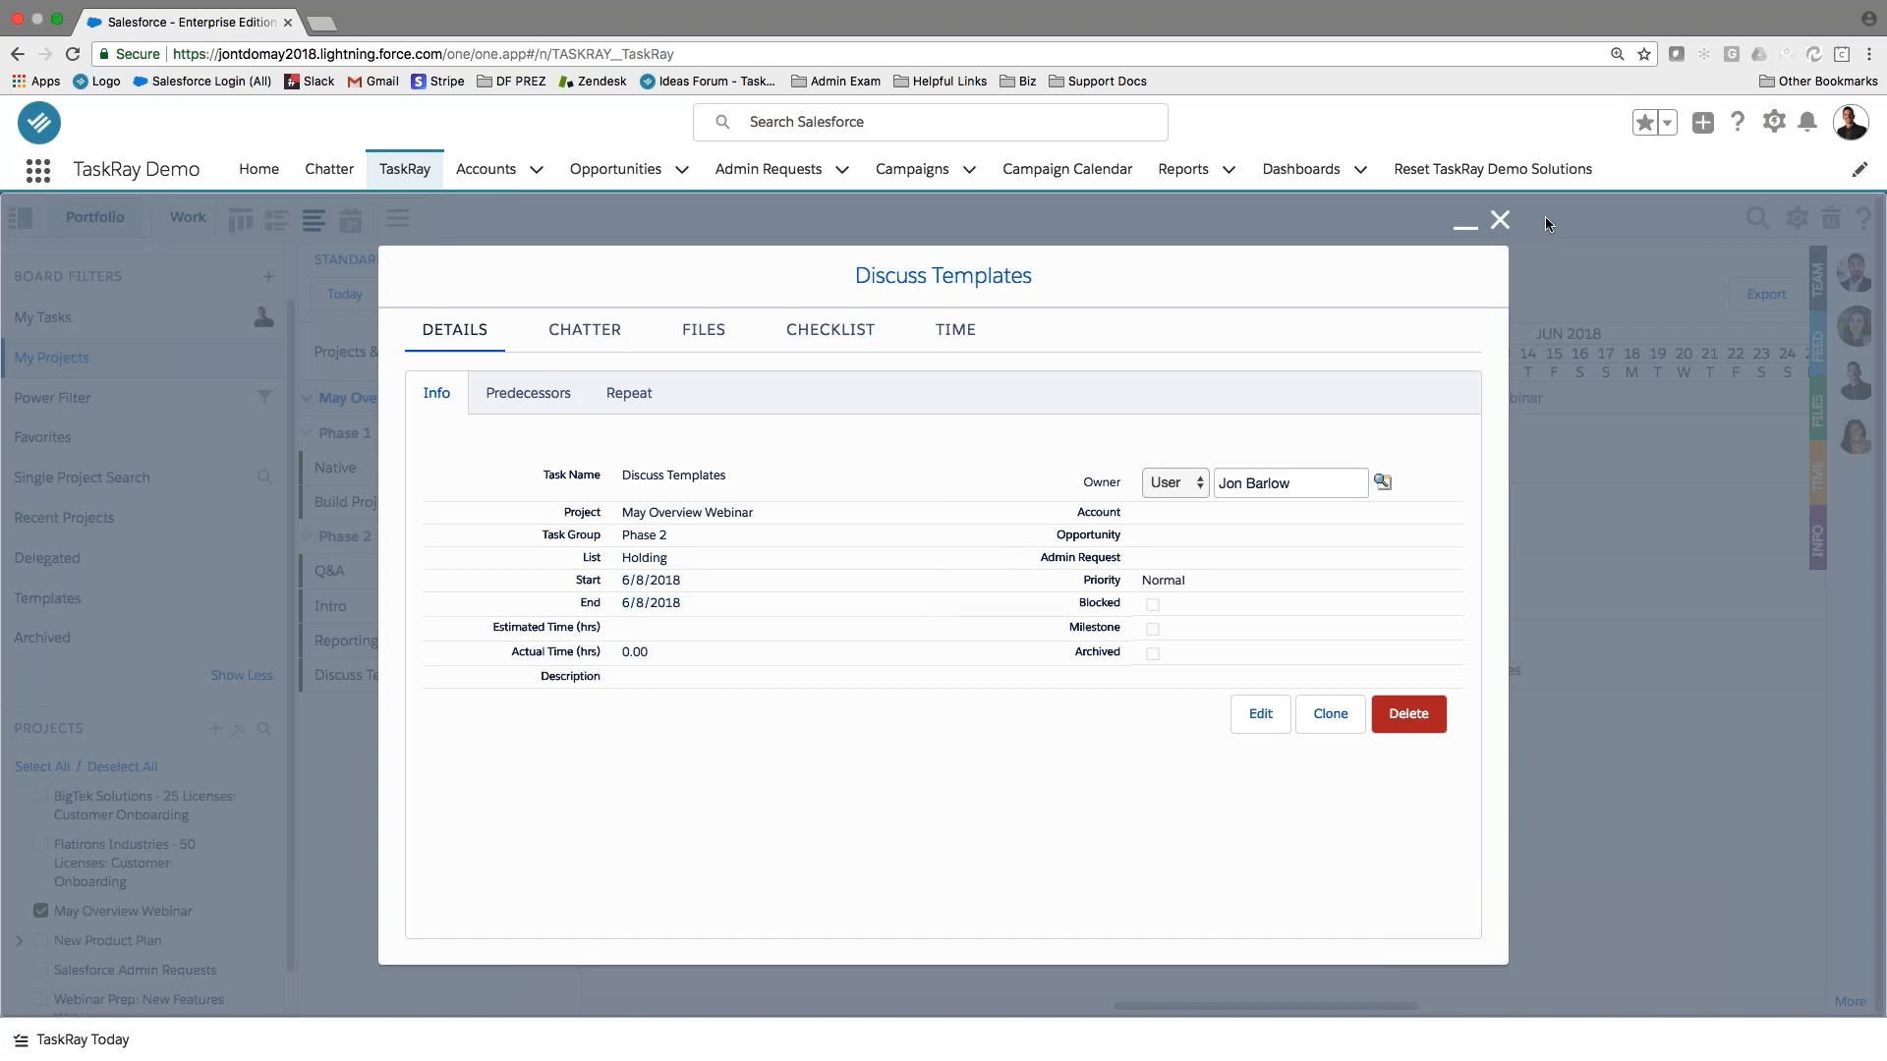
pyautogui.click(1500, 221)
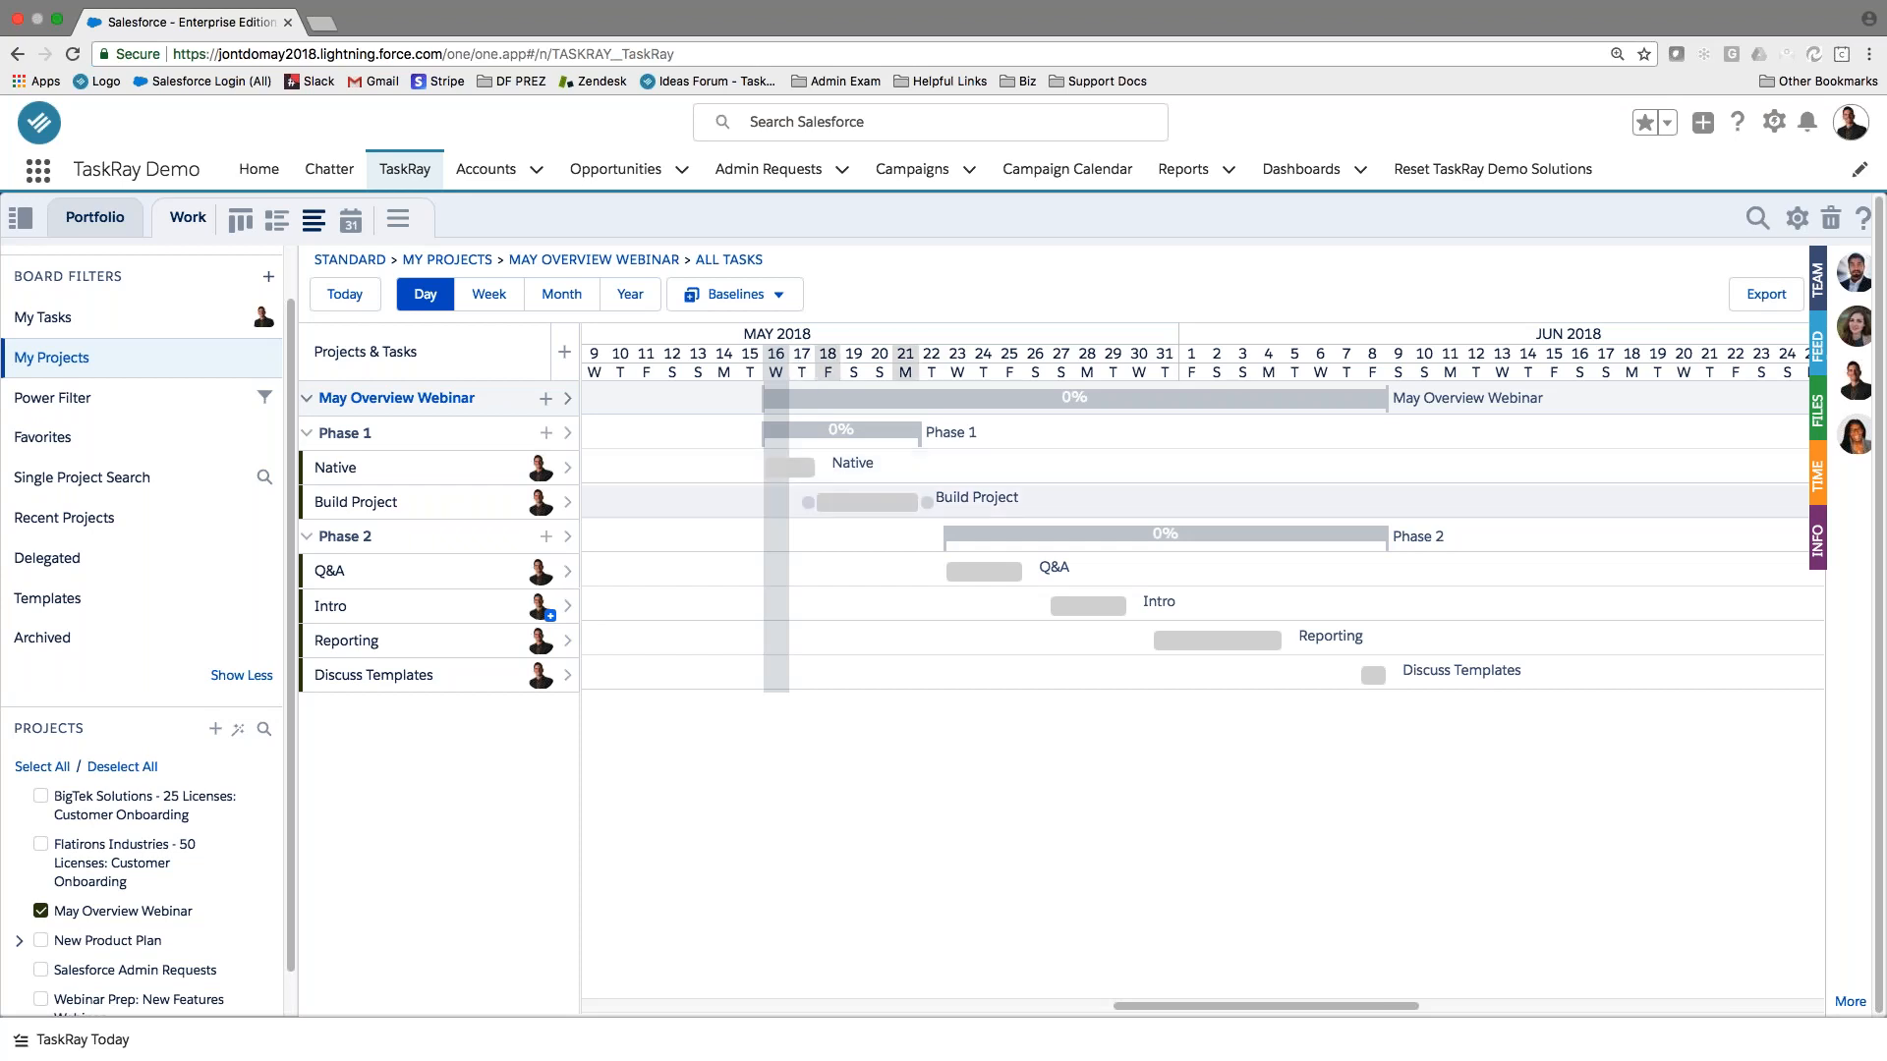
# Link dependencies from Native to Build Project to Q&A to Intro, and connect Reporting with Discuss Templates.
pyautogui.moveTo(828, 471); pyautogui.dragTo(1056, 606)
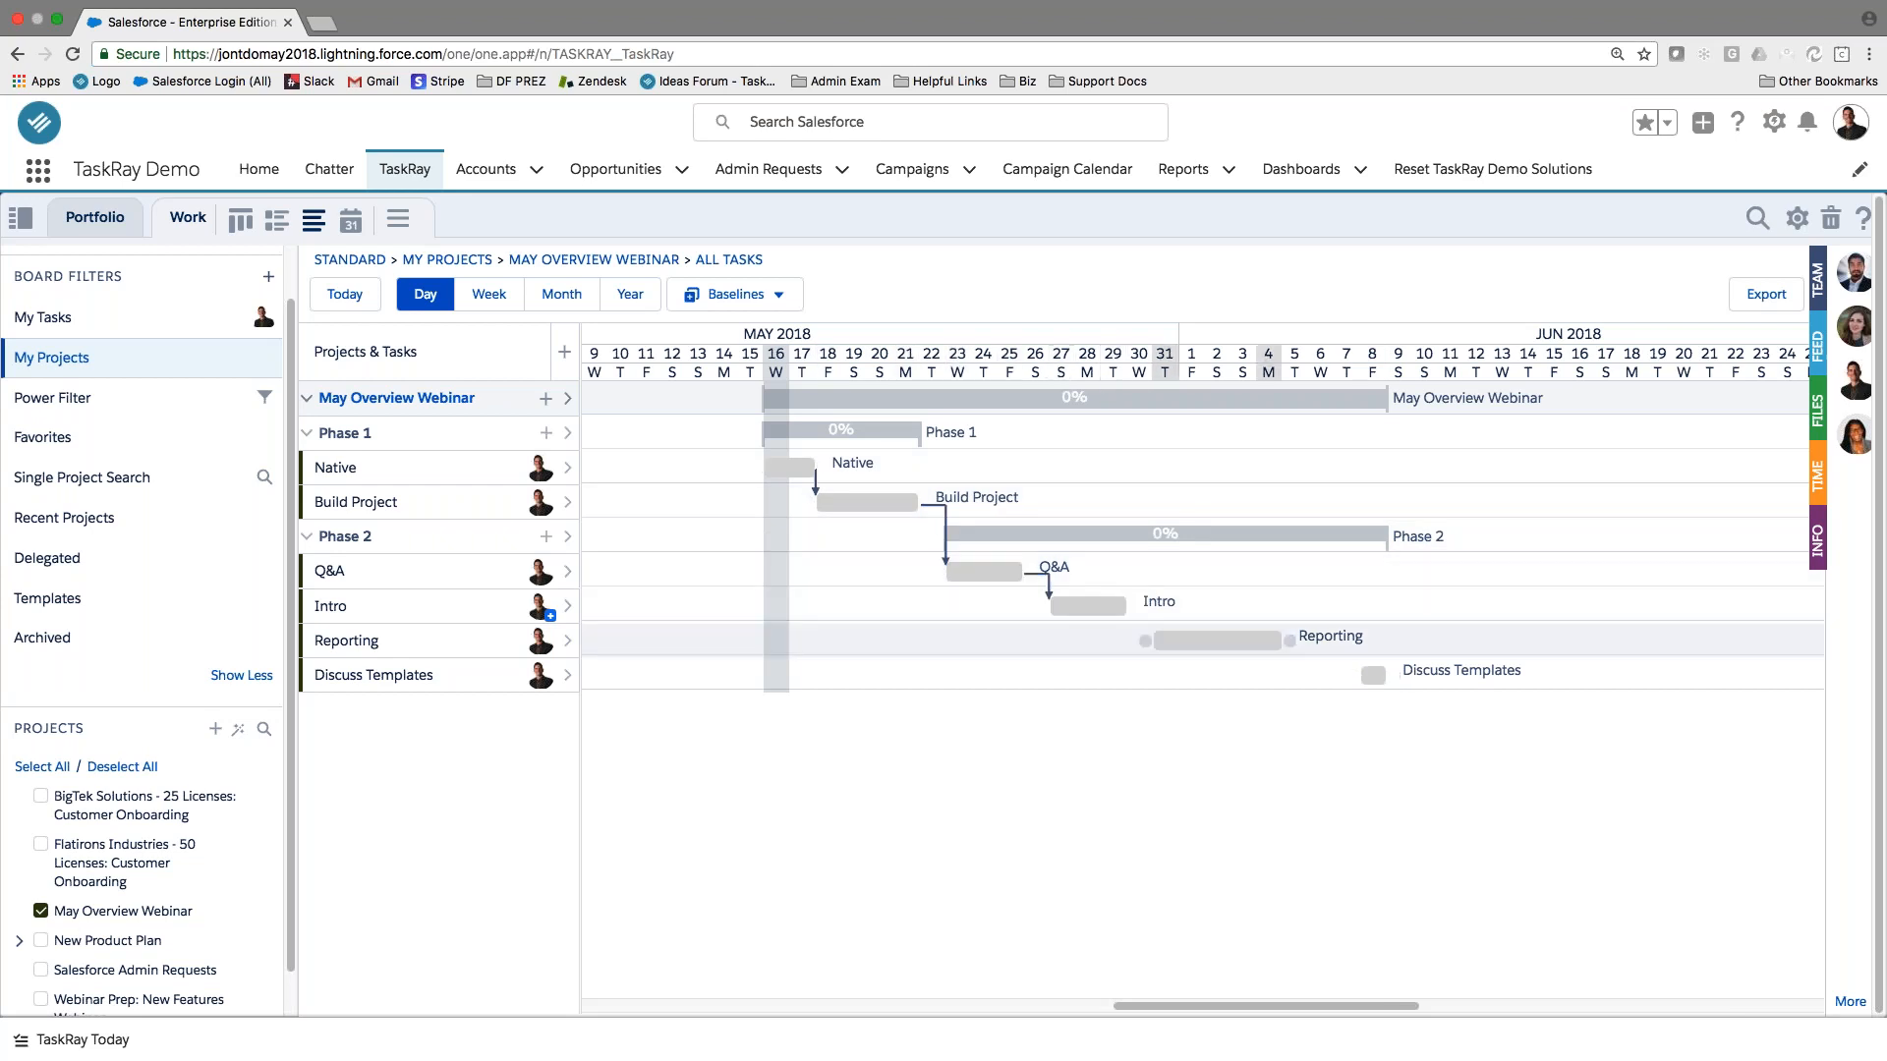
pyautogui.moveTo(1288, 641); pyautogui.dragTo(1354, 676)
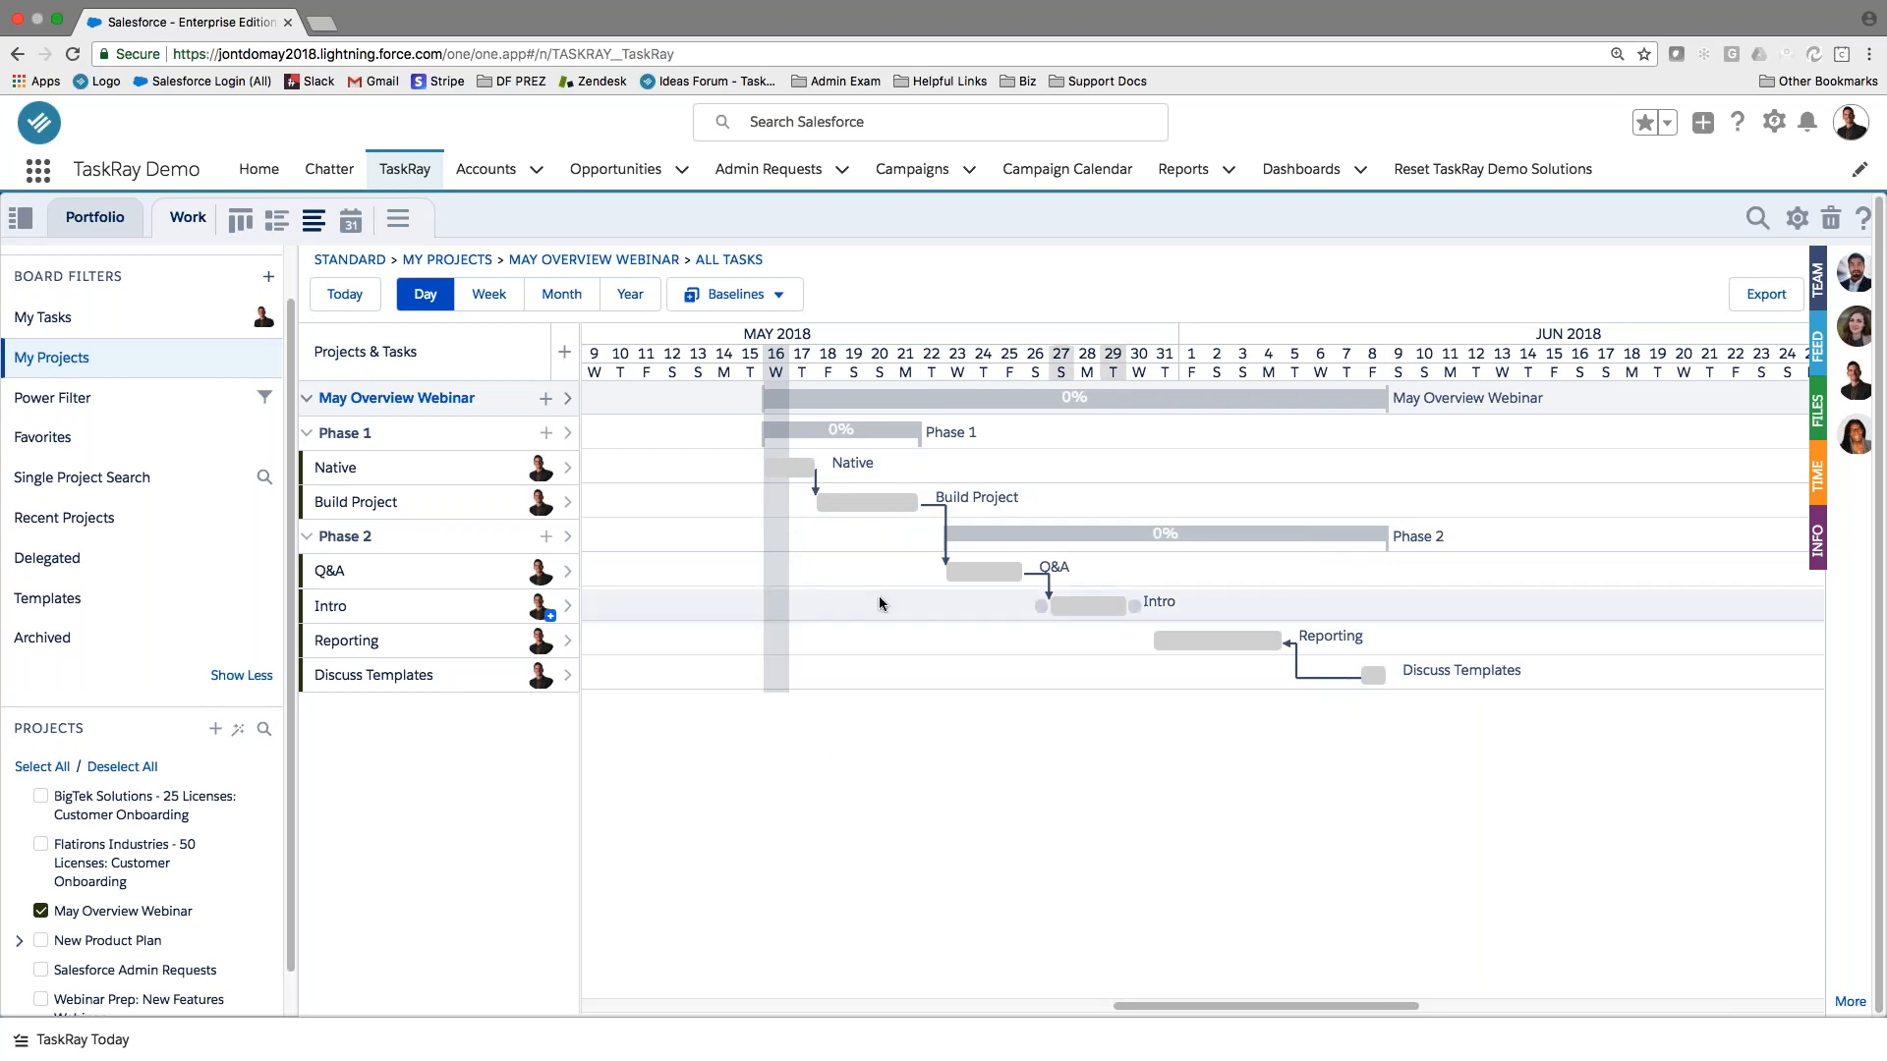
pyautogui.moveTo(913, 502)
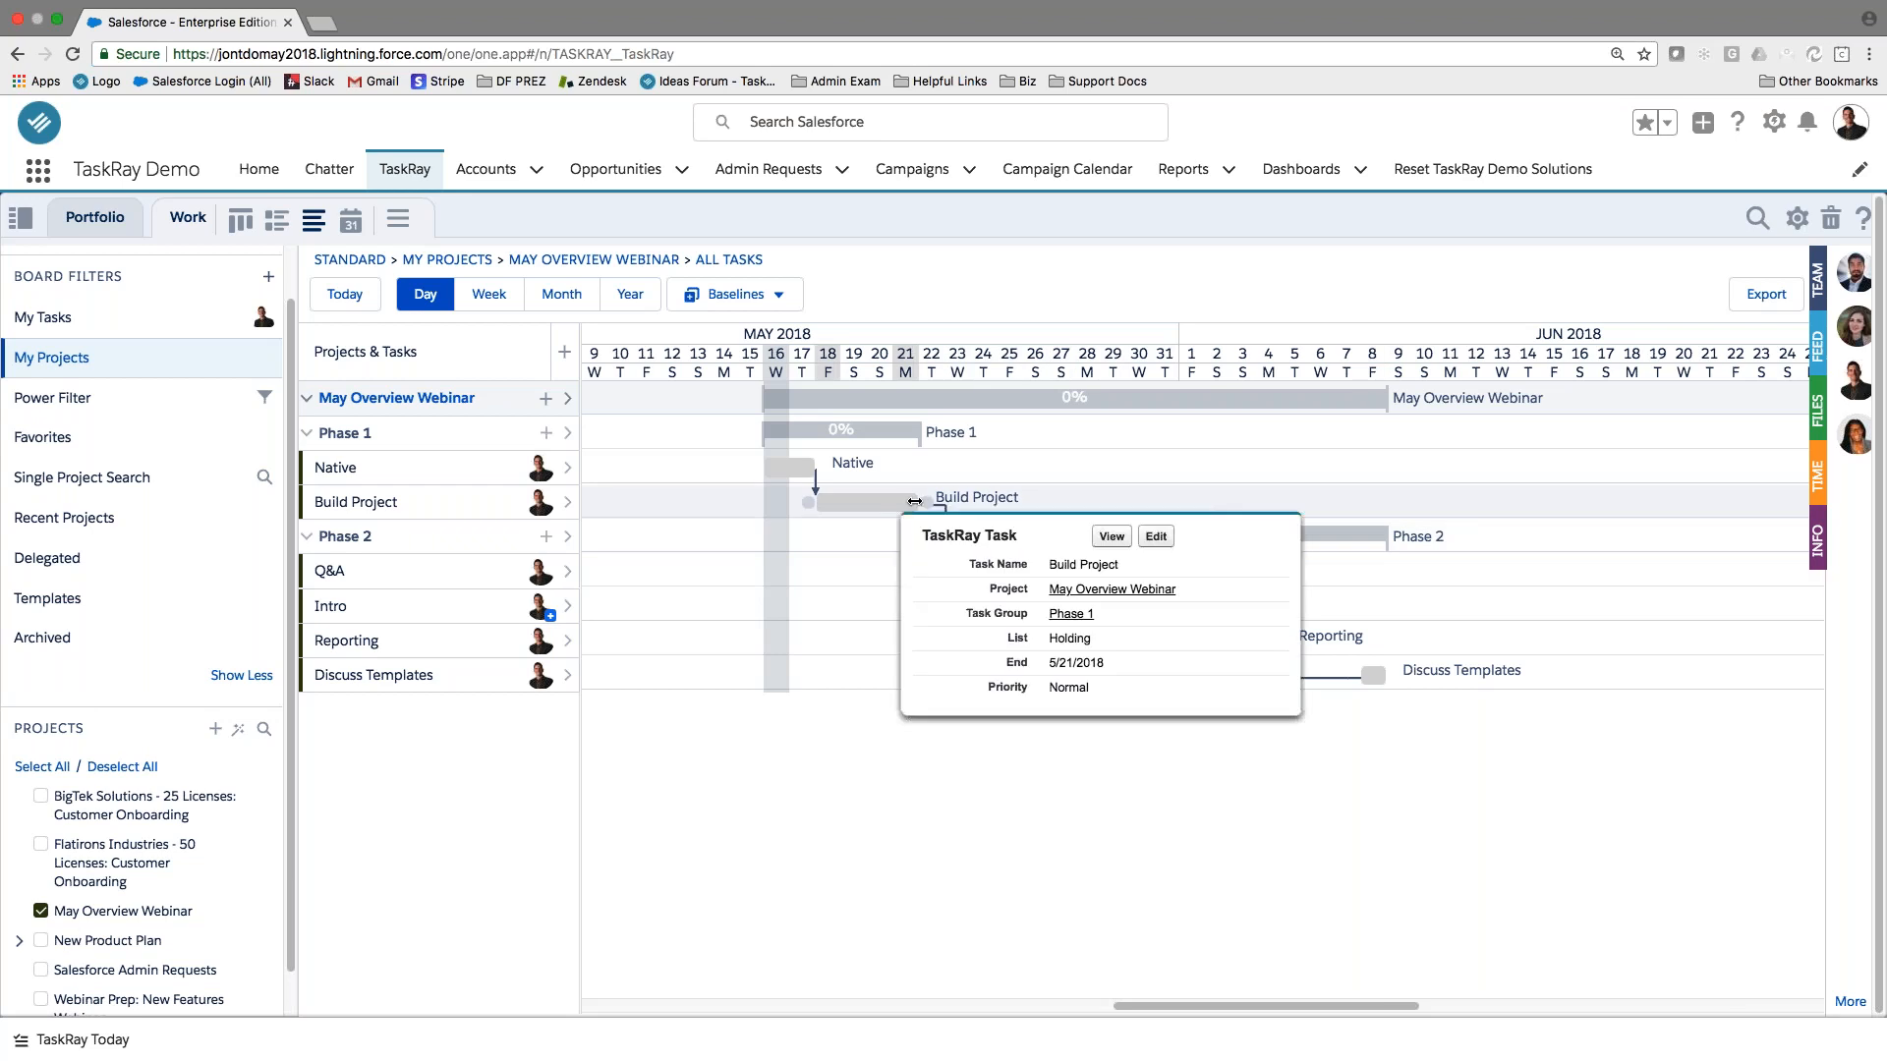
pyautogui.moveTo(914, 502)
pyautogui.mouseDown()
pyautogui.moveTo(1077, 503)
pyautogui.moveTo(913, 517)
pyautogui.moveTo(1092, 511)
pyautogui.moveTo(943, 511)
pyautogui.moveTo(1047, 503)
pyautogui.moveTo(939, 487)
pyautogui.moveTo(996, 502)
pyautogui.moveTo(917, 503)
pyautogui.mouseUp()
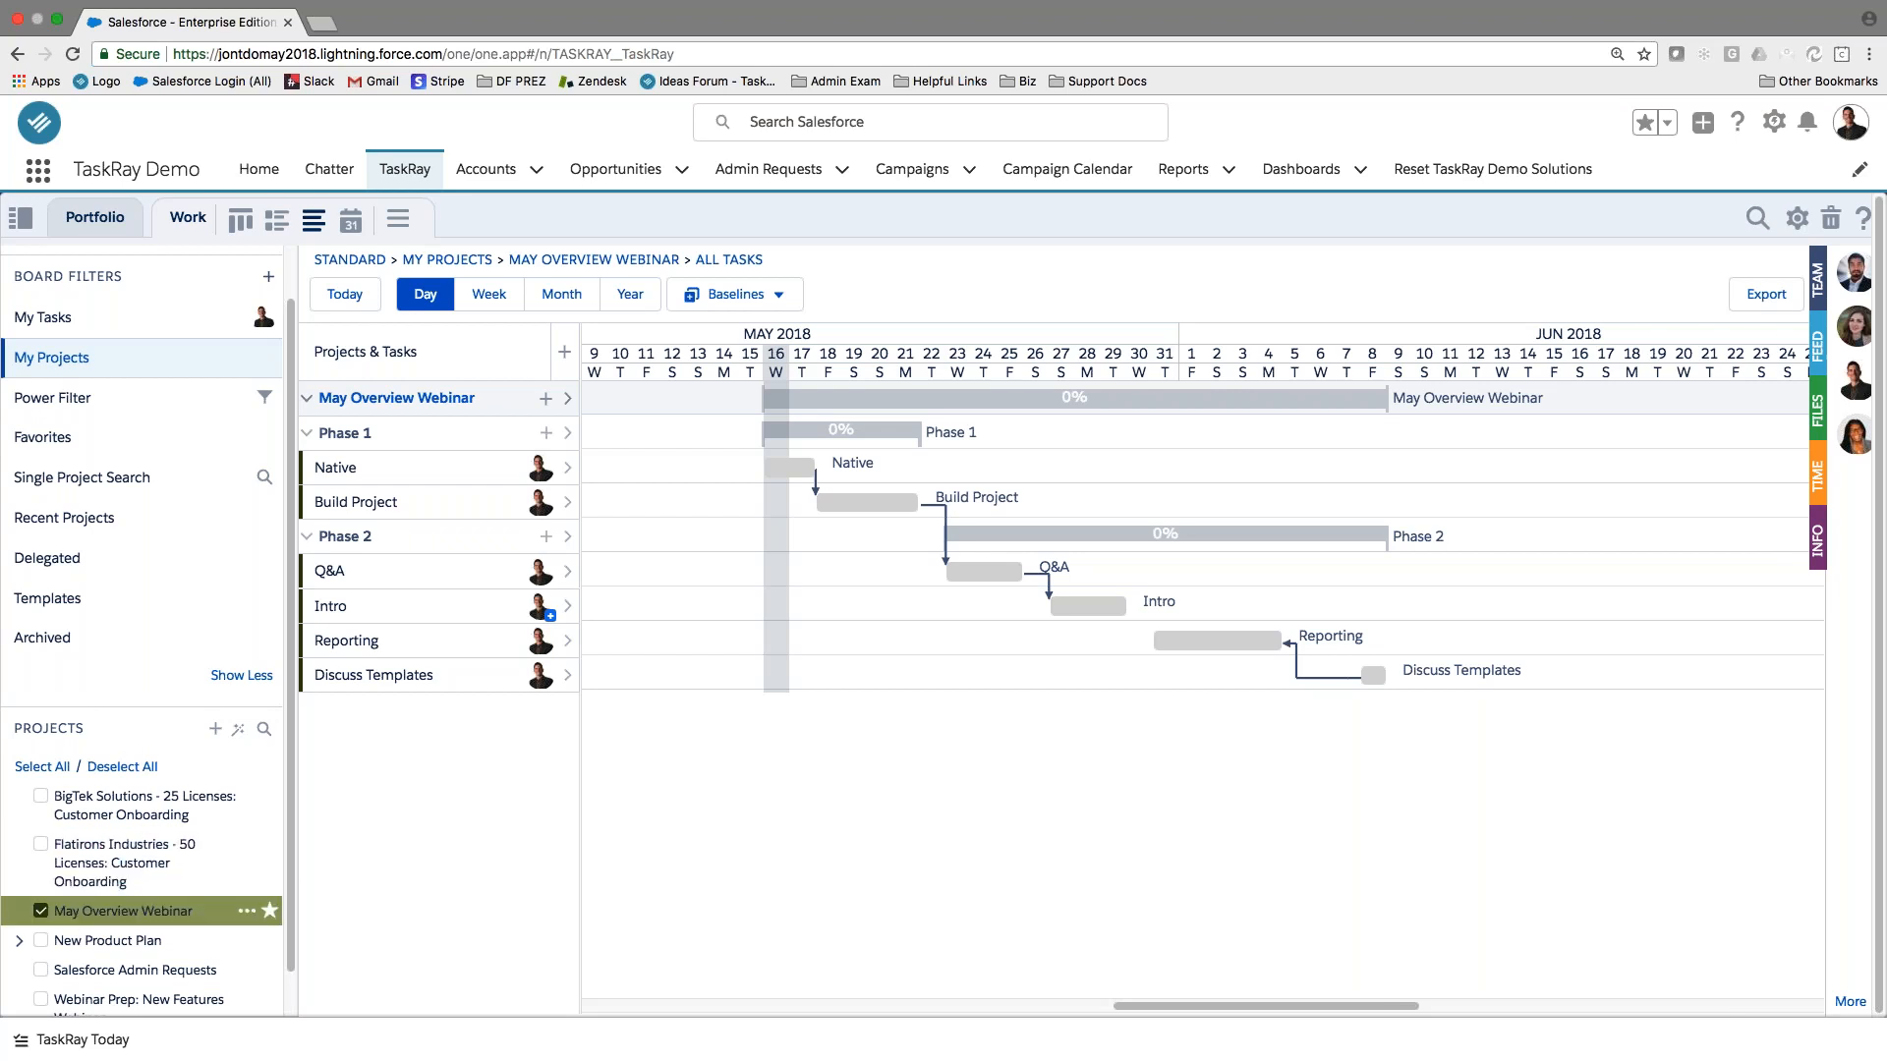
# Show the Customer Onboarding Template among the template projects and start a template clone with it as the source.
pyautogui.click(90, 611)
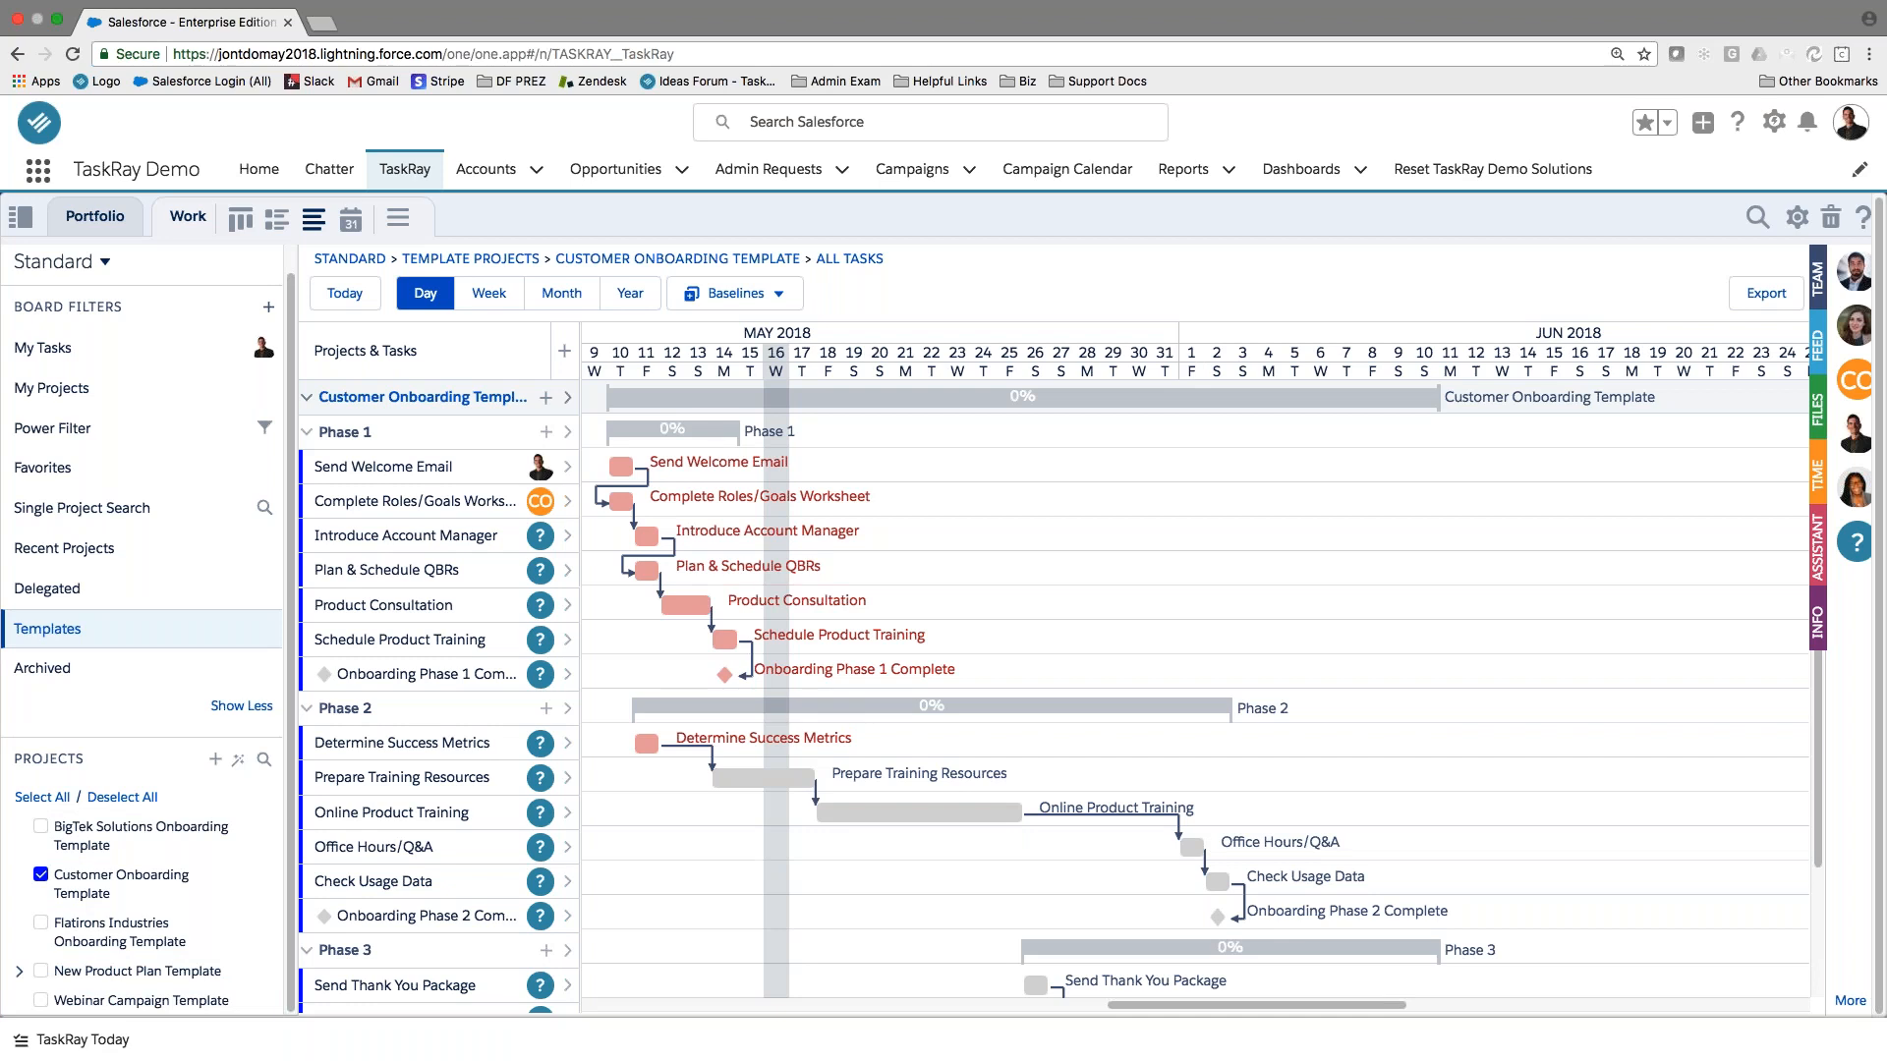
pyautogui.click(213, 765)
pyautogui.click(150, 919)
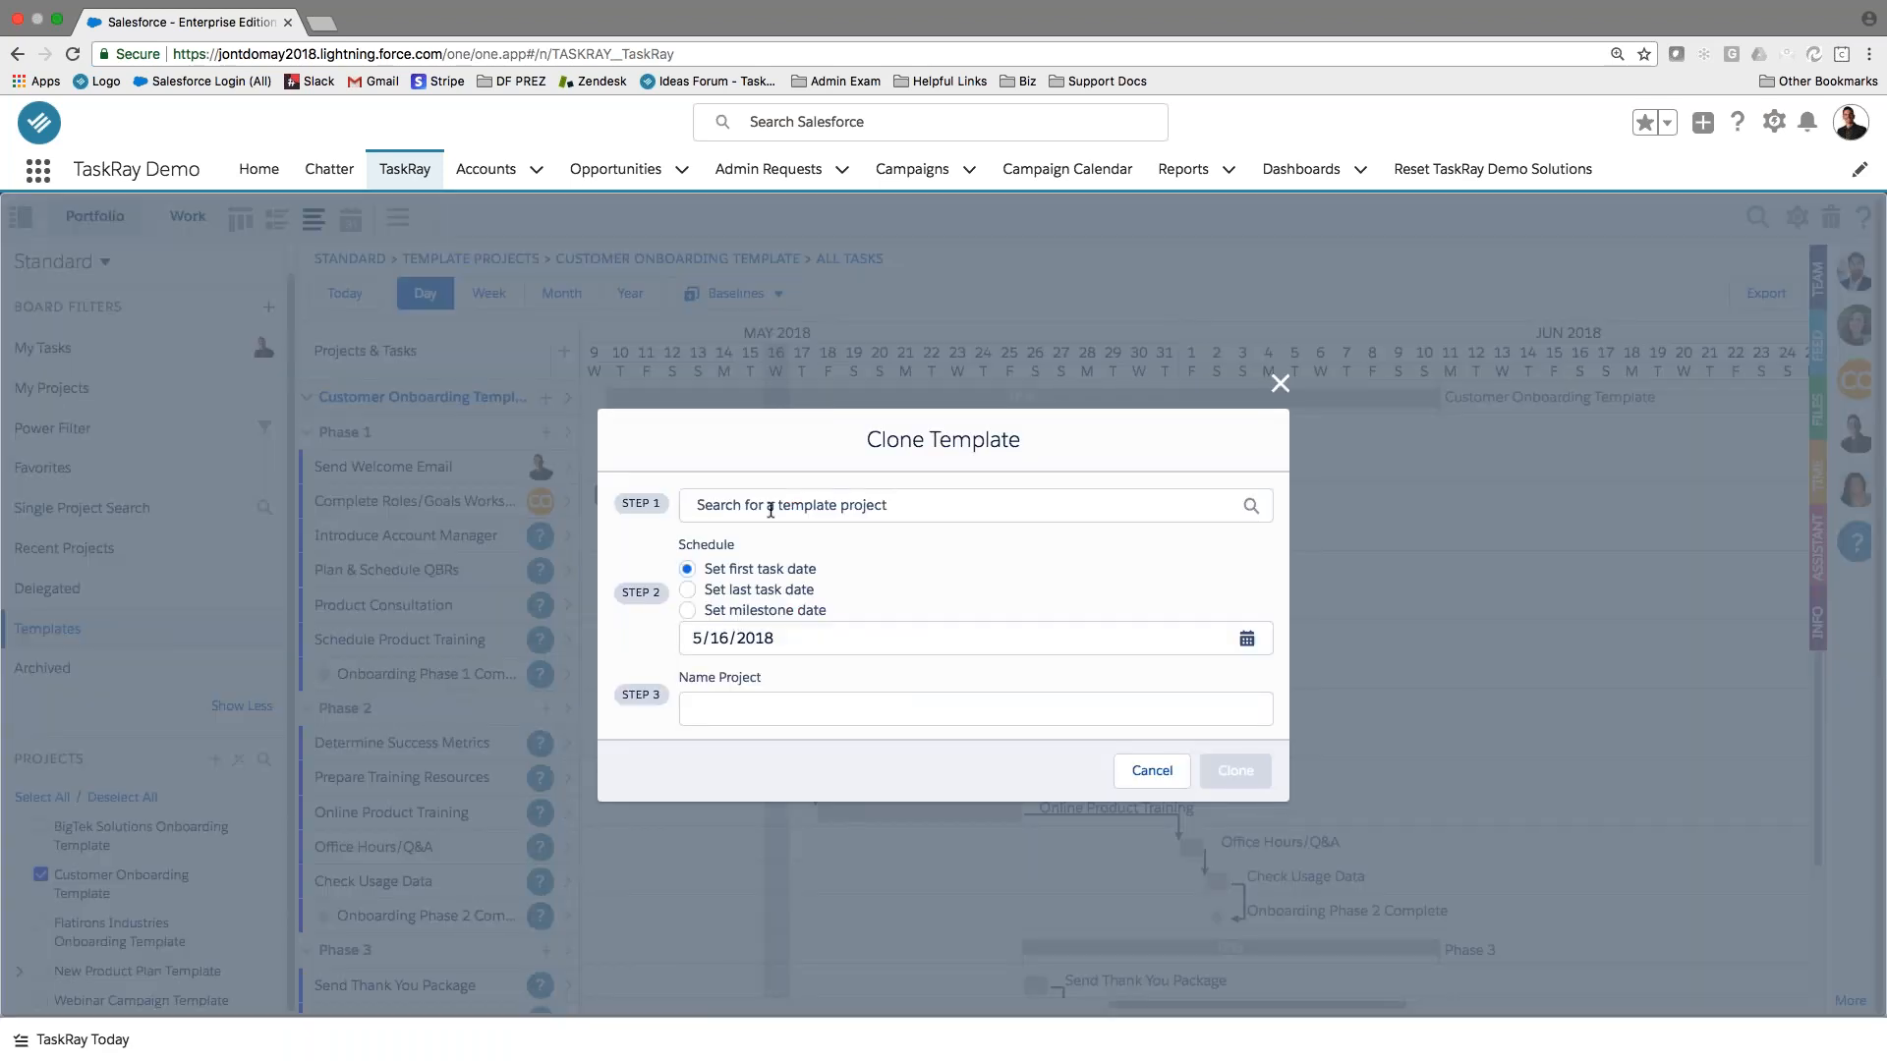
pyautogui.click(771, 509)
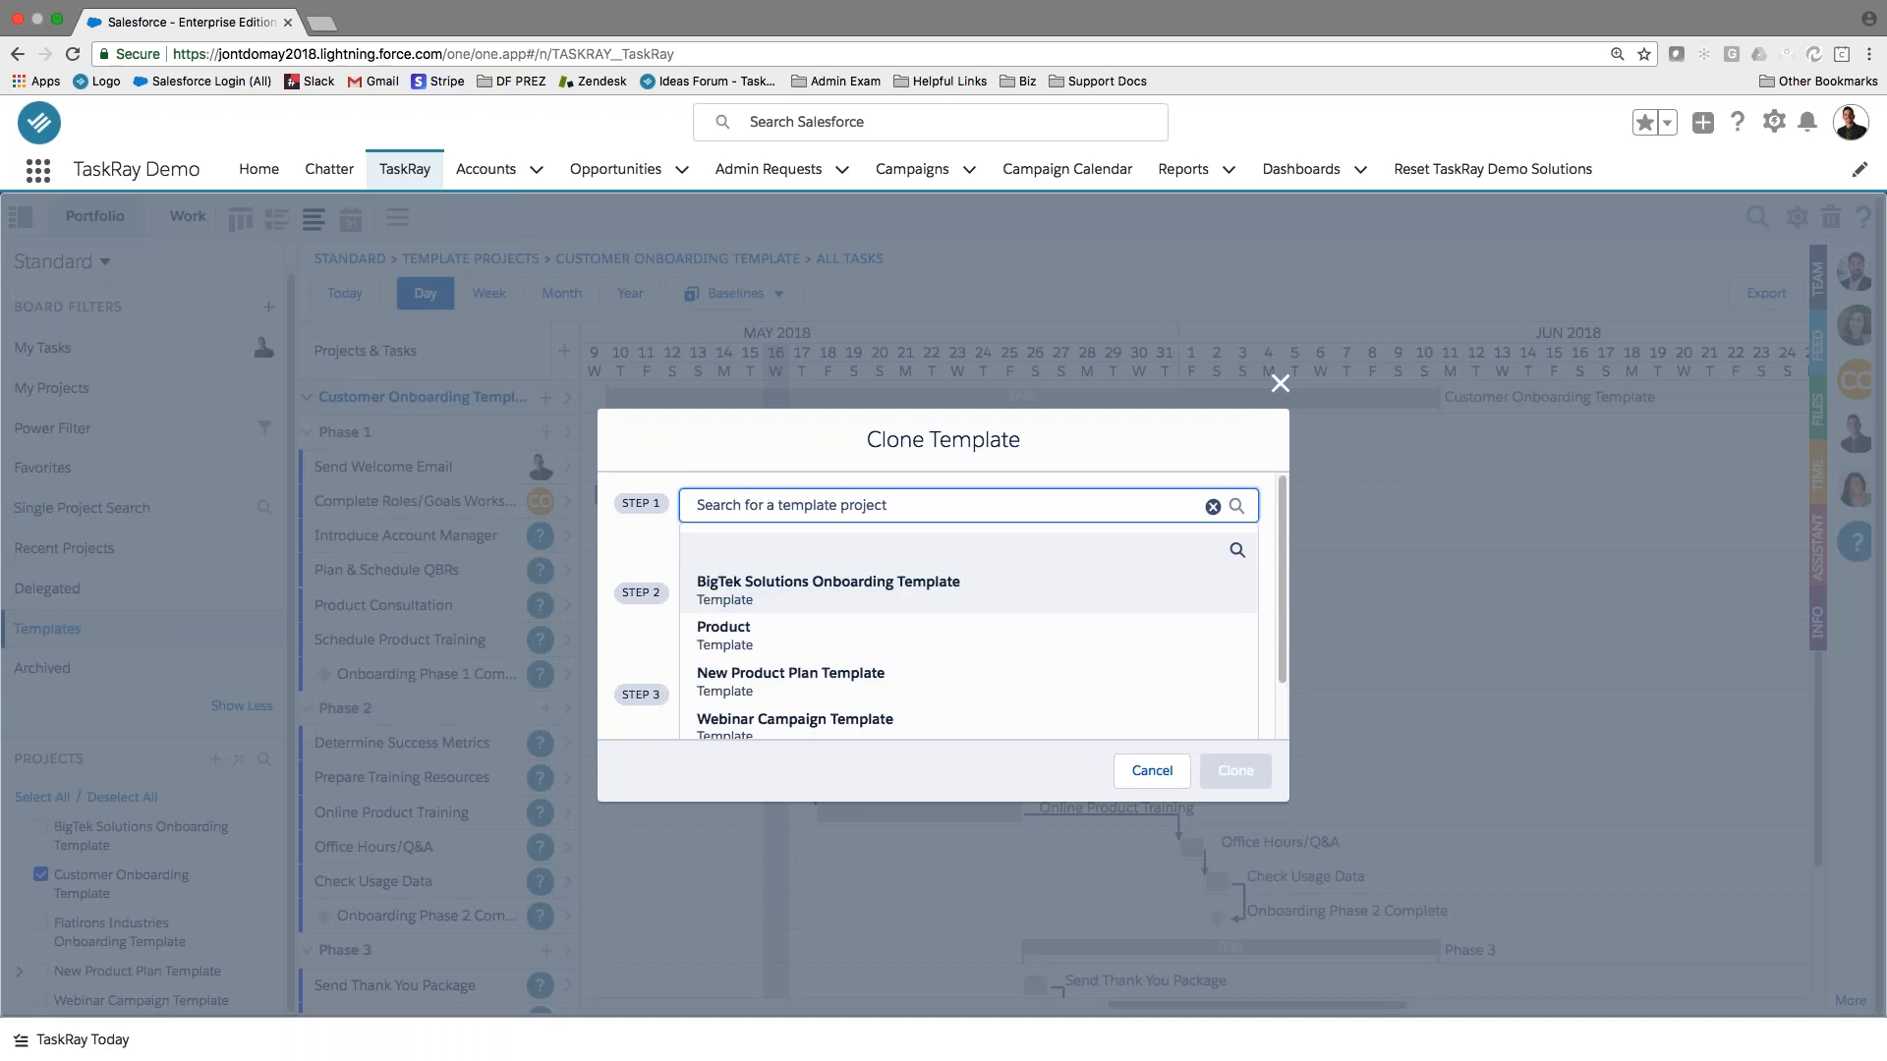
pyautogui.scroll(-1, 829, 628)
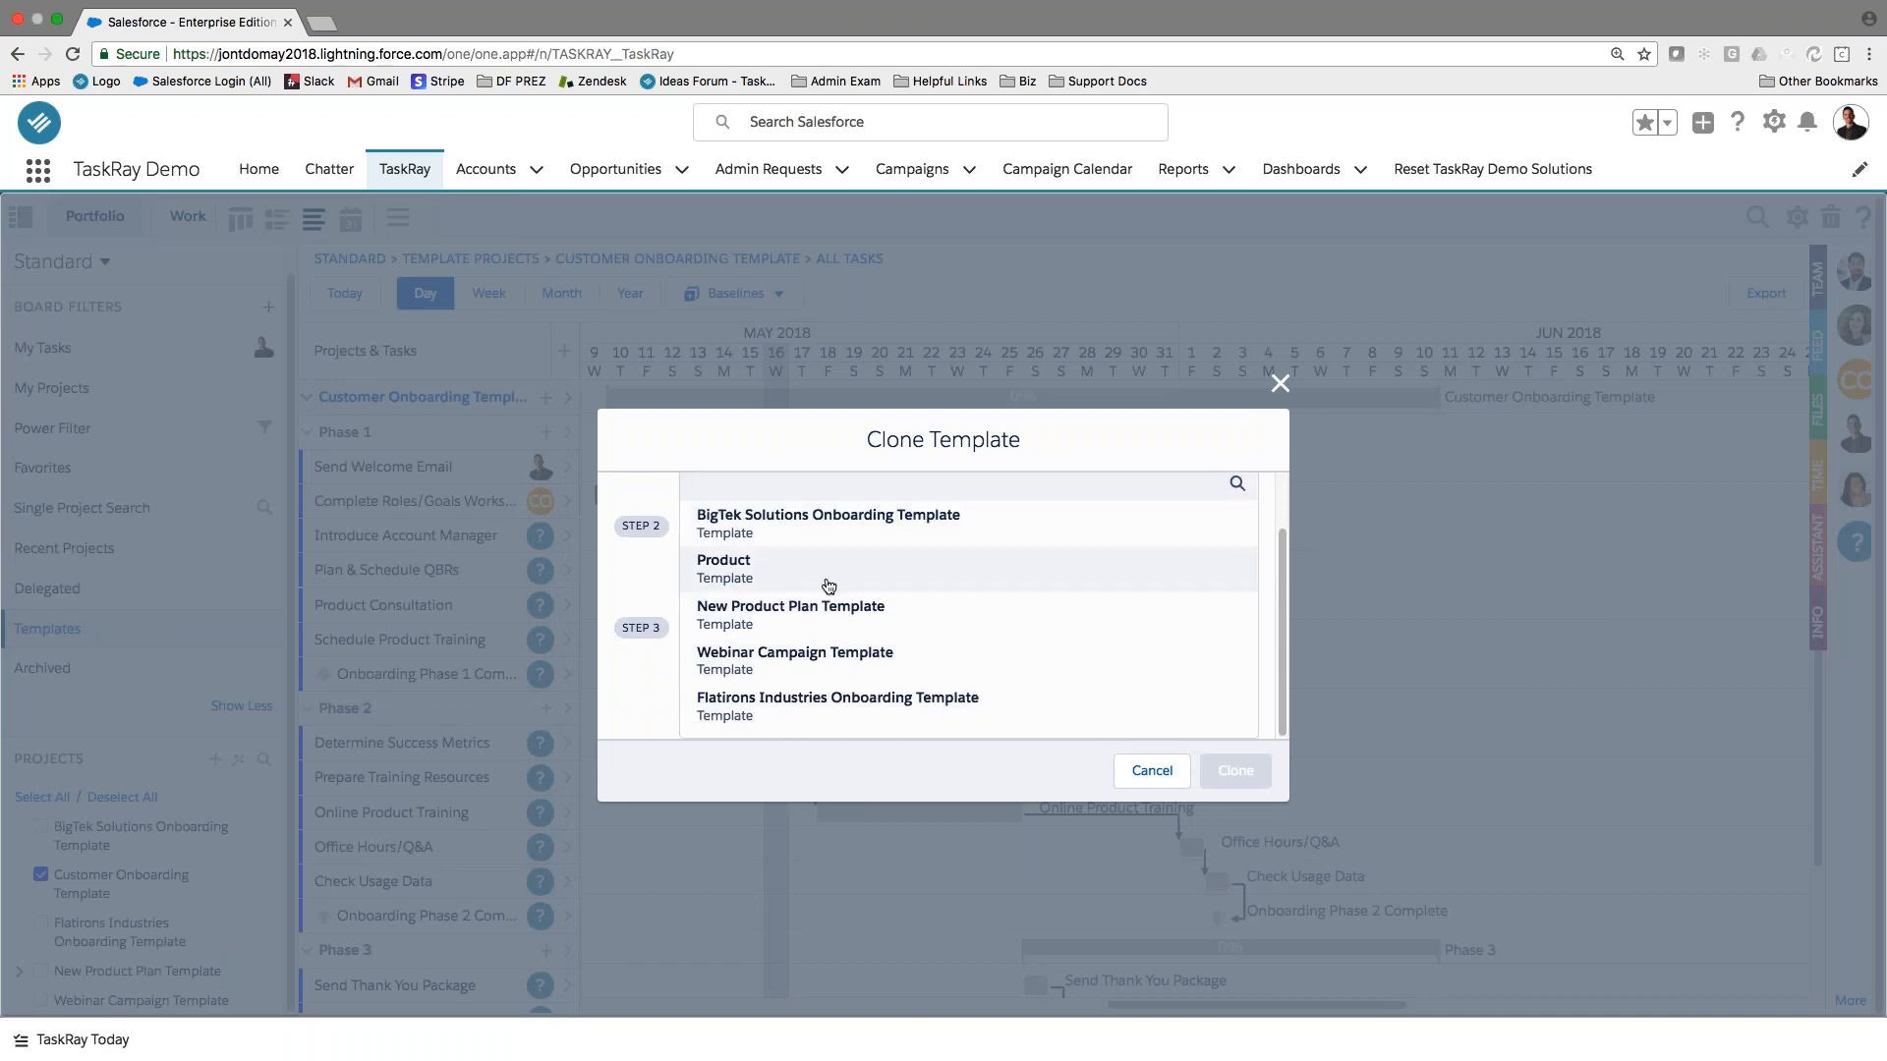
pyautogui.scroll(1, 829, 580)
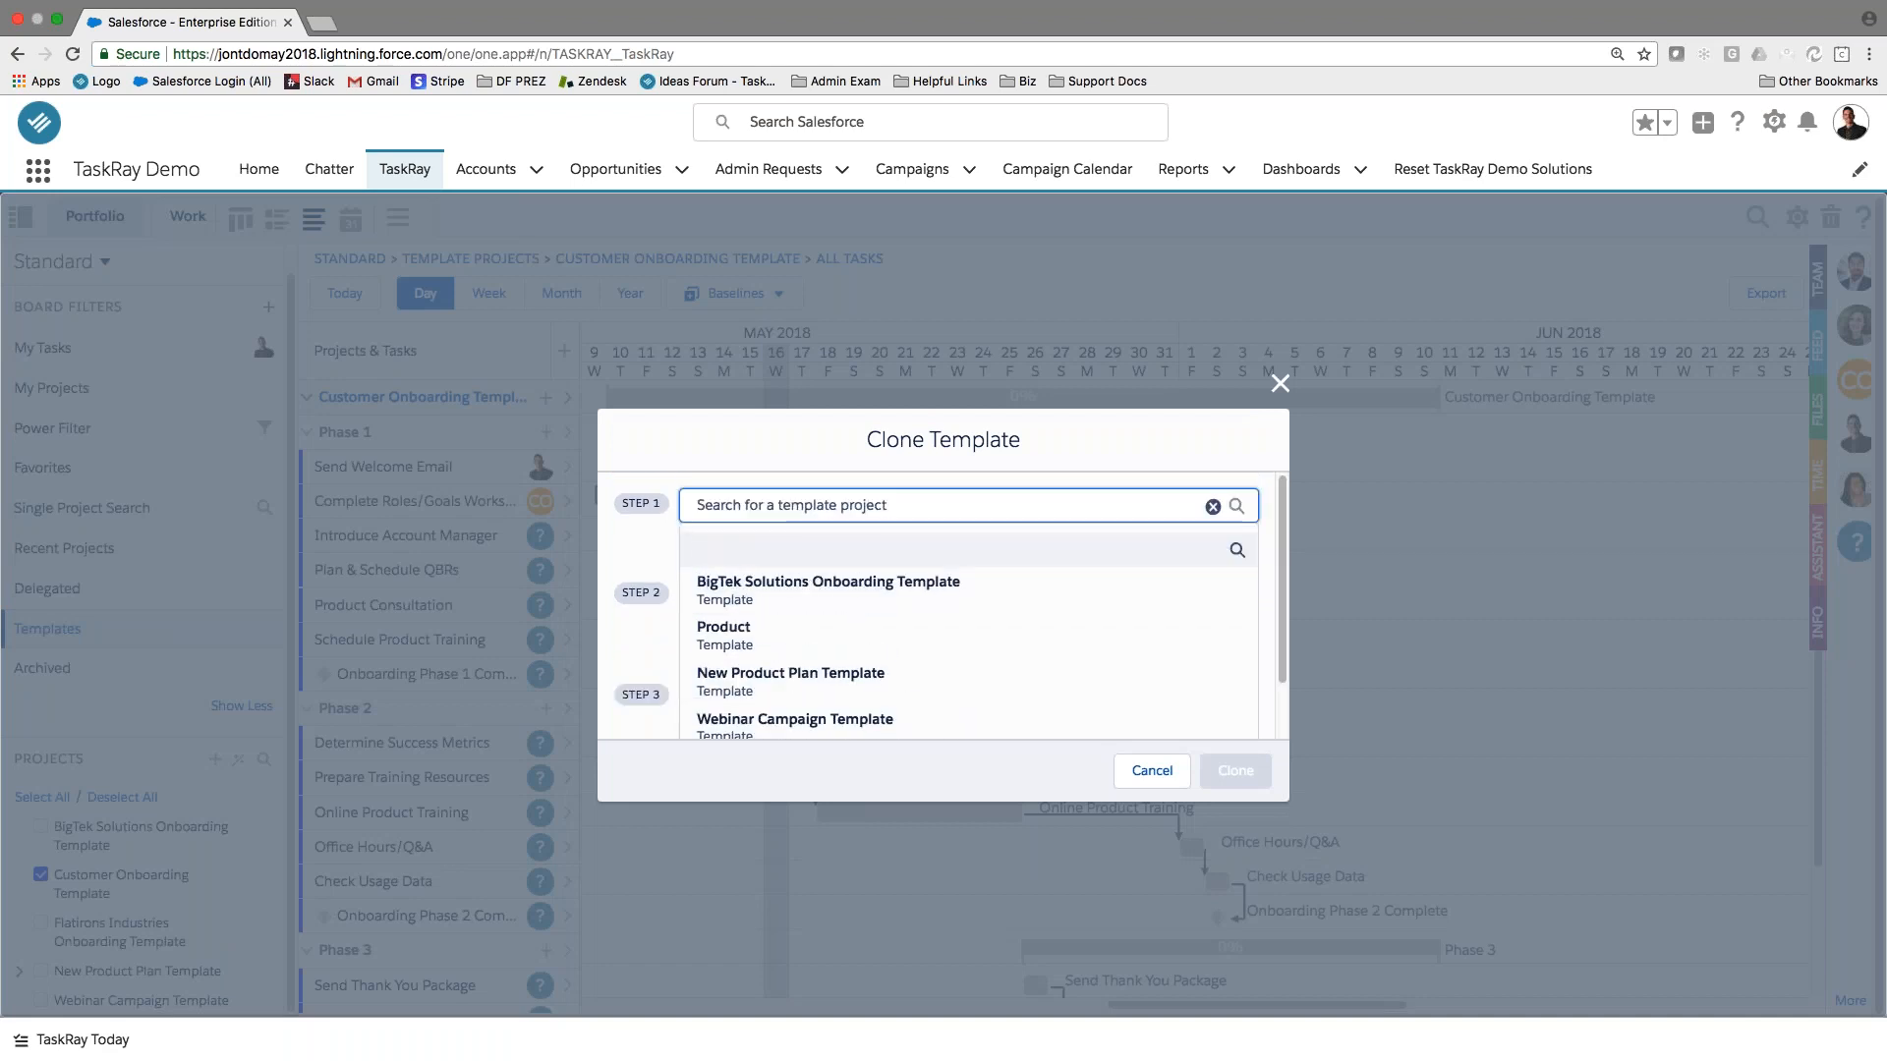
pyautogui.write('new custom')
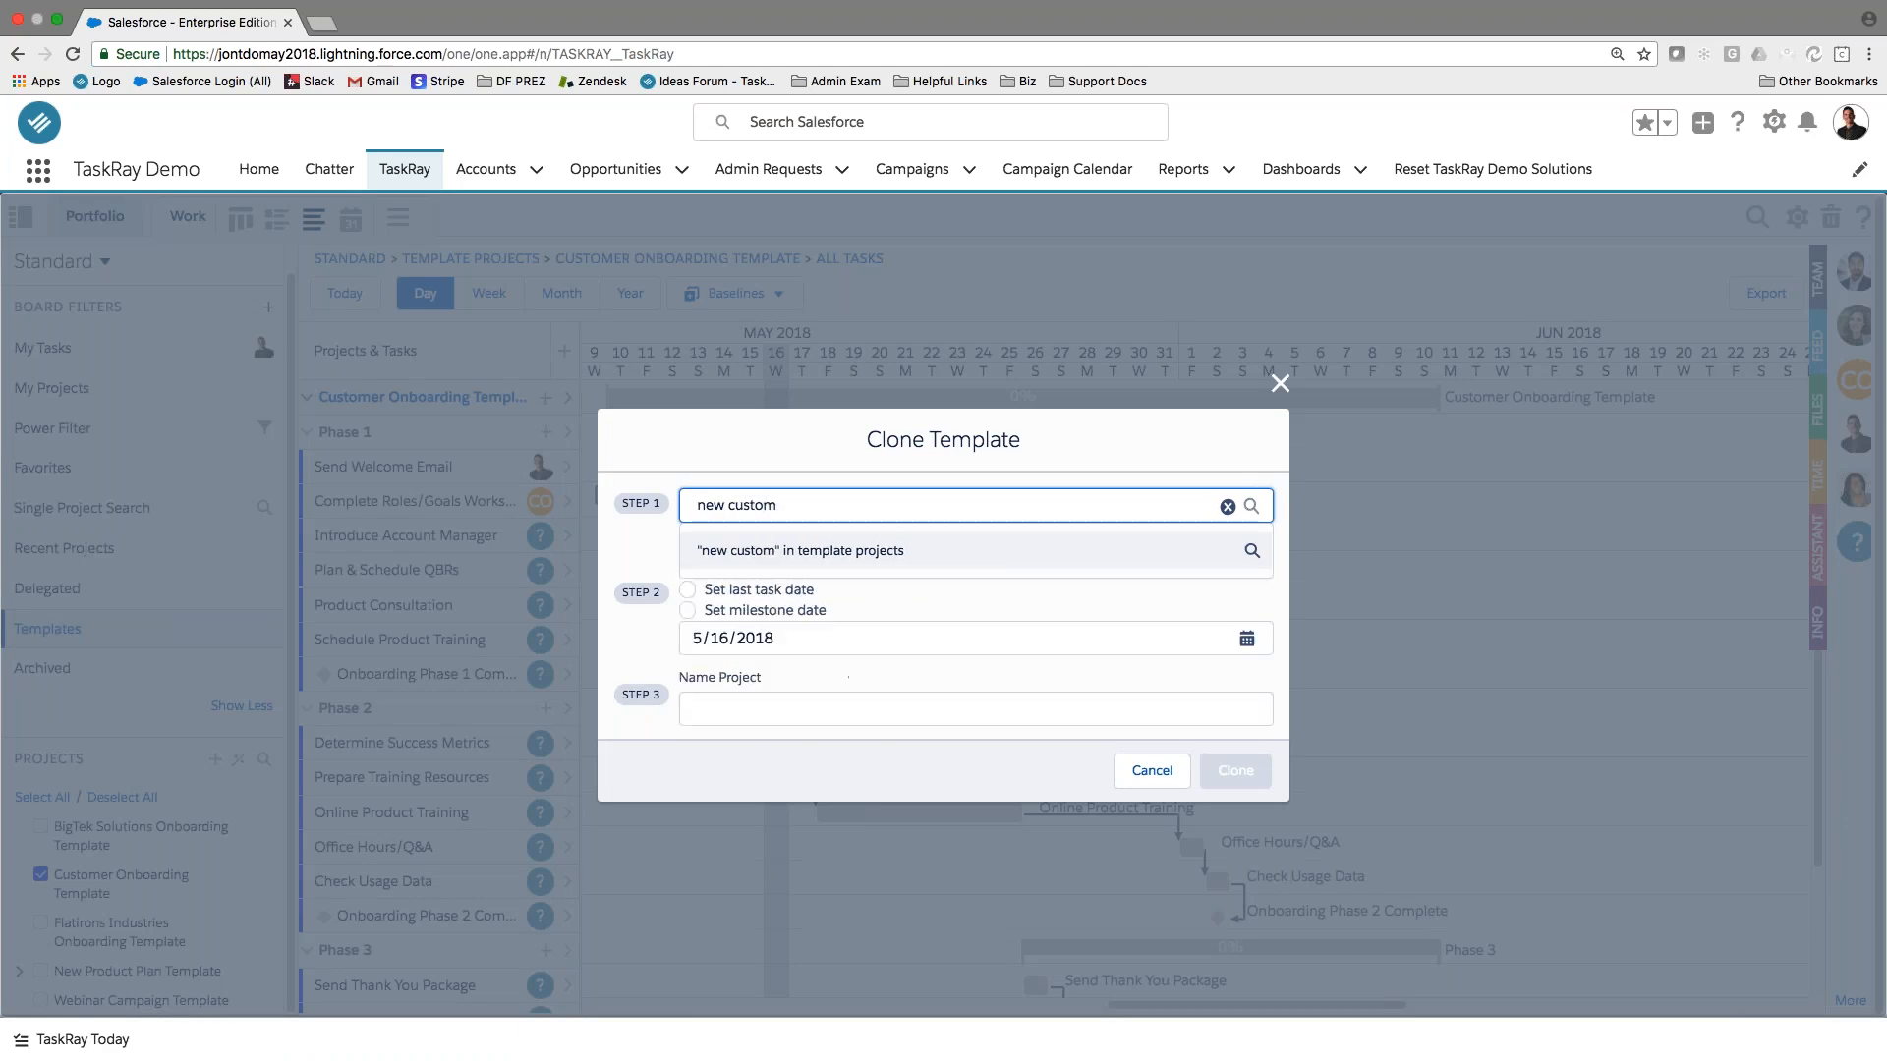
pyautogui.press('BackSpace')
pyautogui.press('BackSpace')
pyautogui.press('BackSpace')
pyautogui.press('BackSpace')
pyautogui.press('BackSpace')
pyautogui.press('BackSpace')
pyautogui.press('BackSpace')
pyautogui.press('BackSpace')
pyautogui.press('BackSpace')
pyautogui.press('BackSpace')
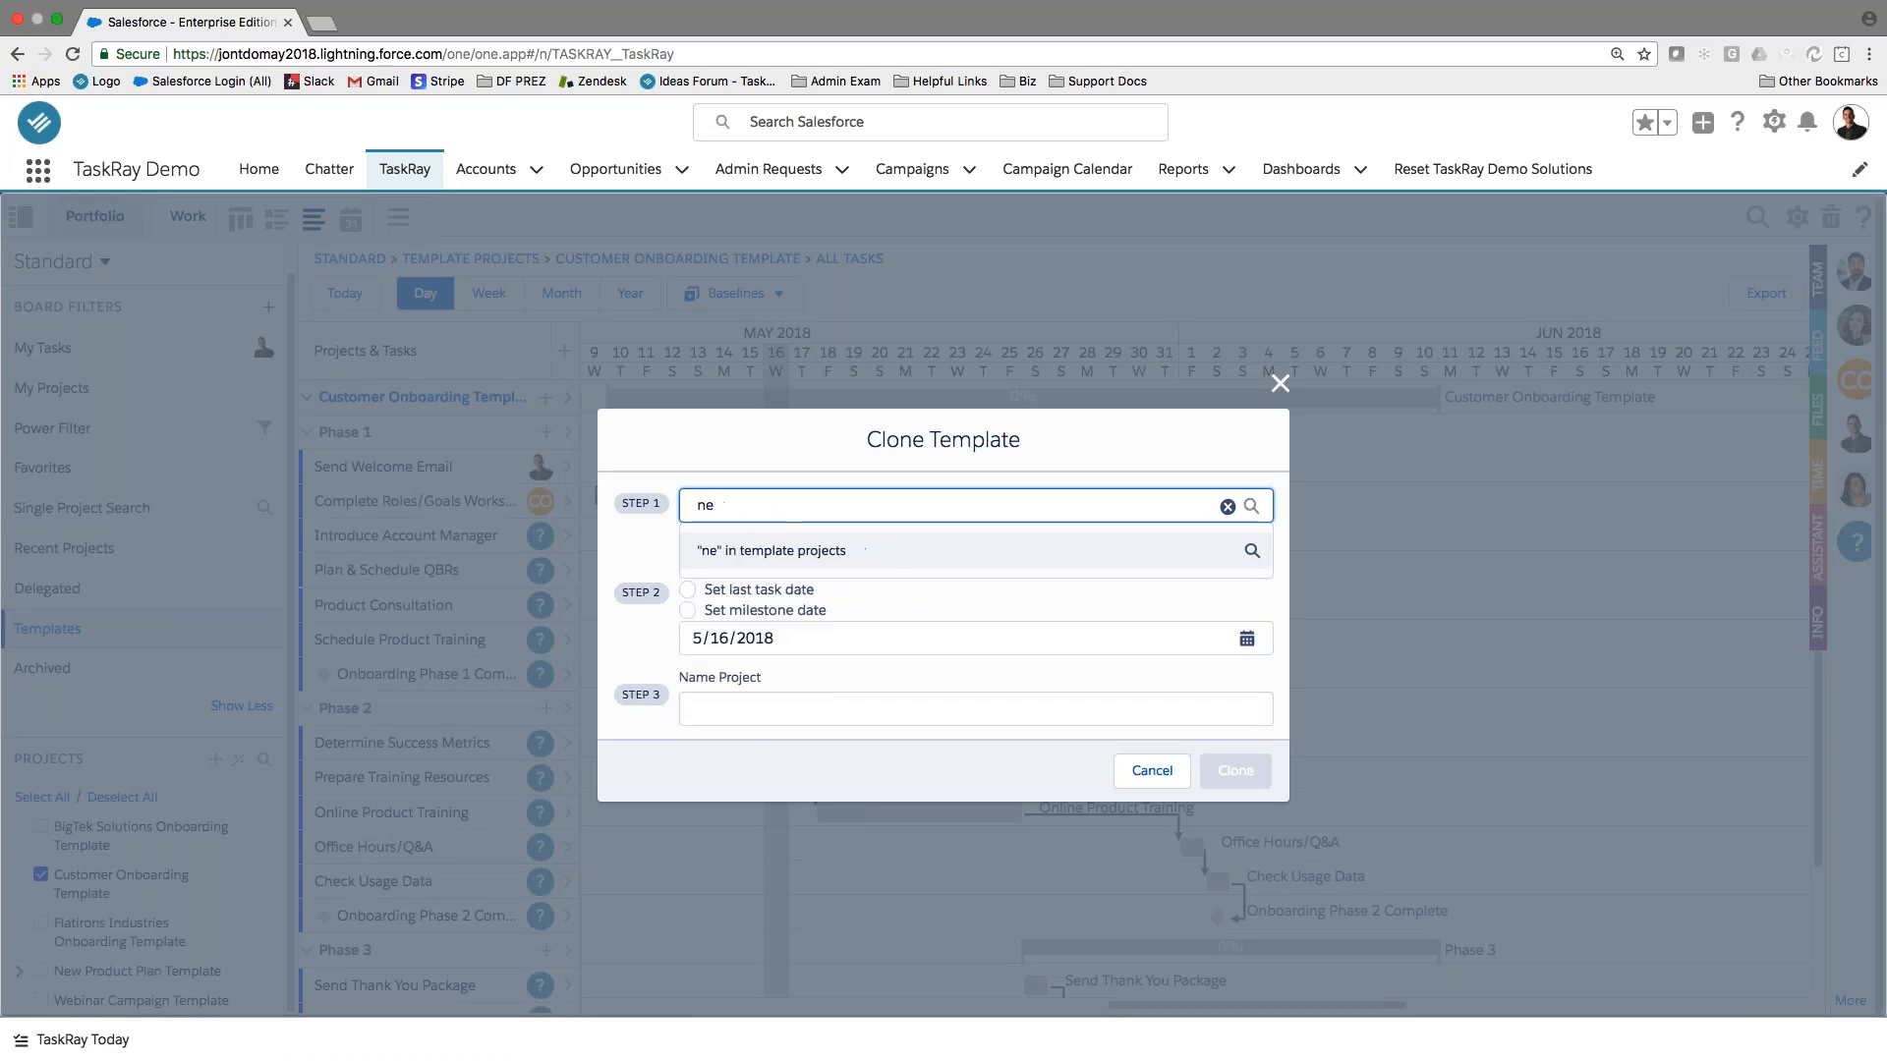
pyautogui.write('customer')
pyautogui.click(785, 578)
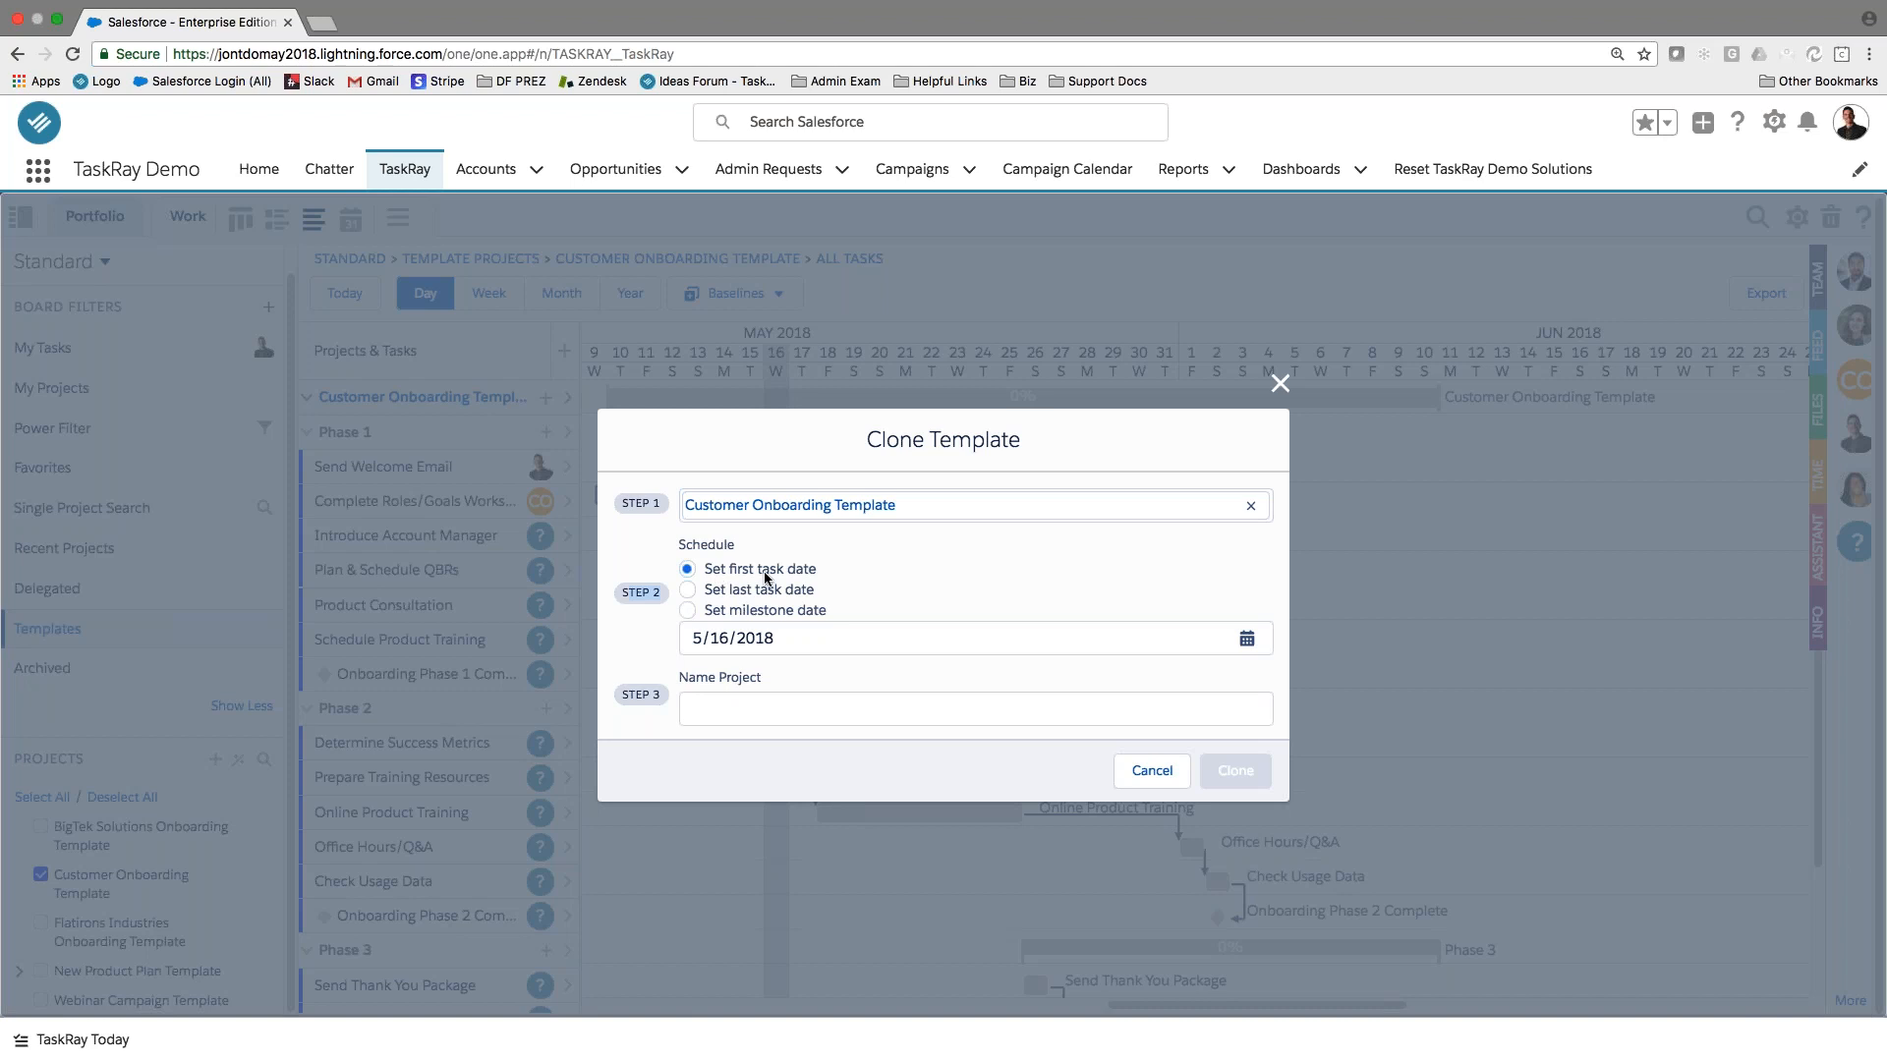
# Try scheduling the clone by the Onboarding Phase 2 Complete milestone, browse its date calendar, and leave without cloning the template.
pyautogui.click(770, 612)
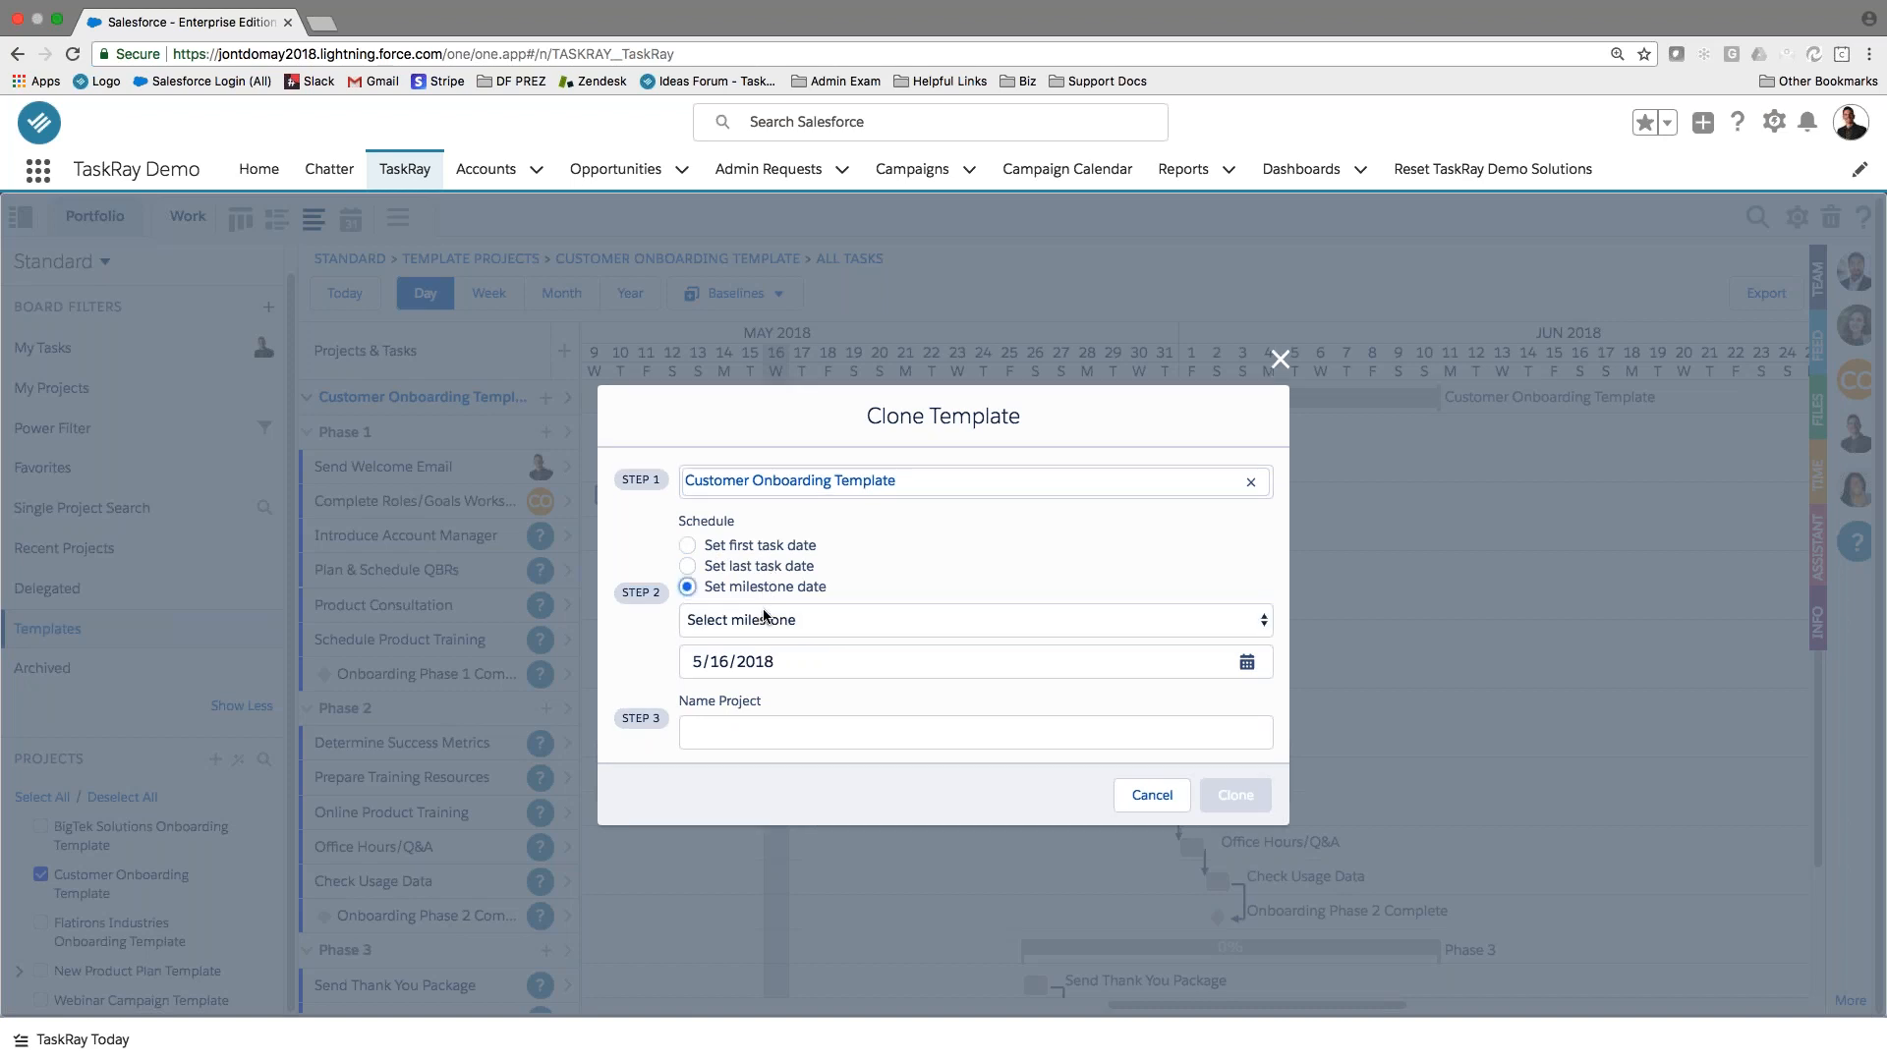
pyautogui.click(825, 621)
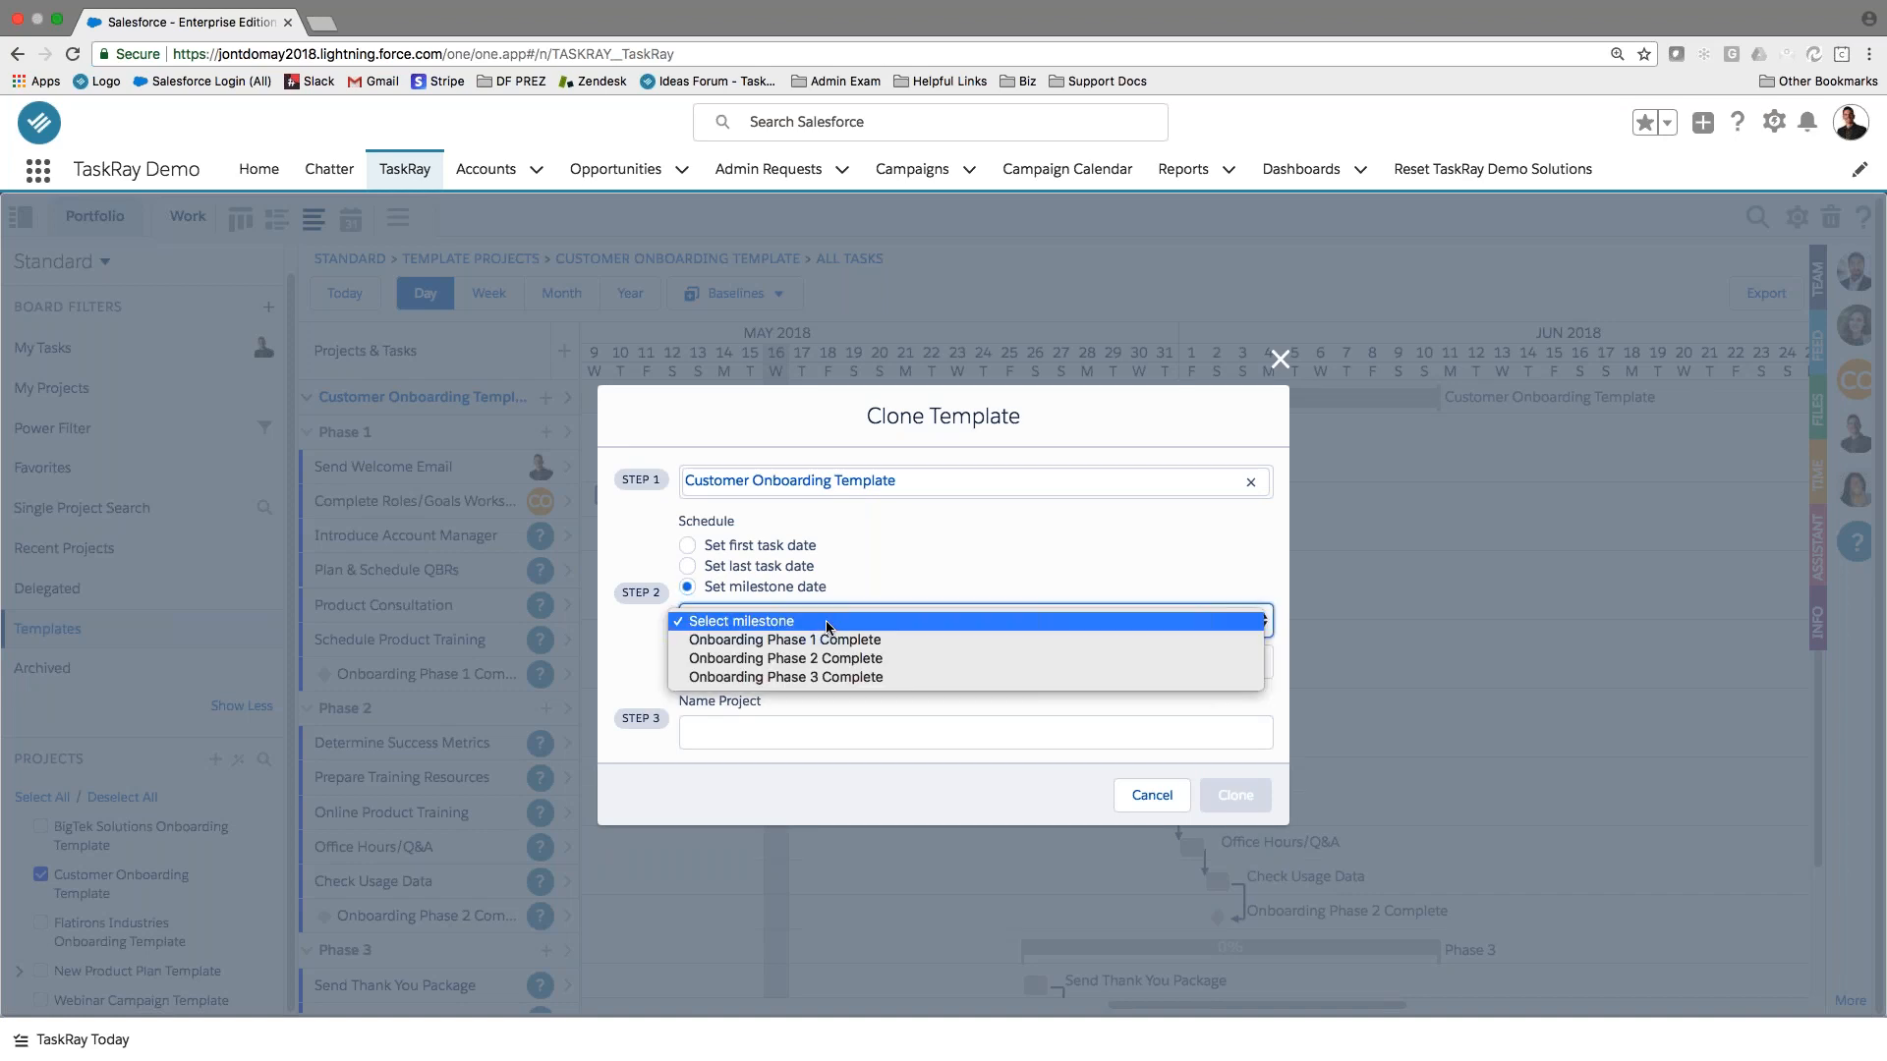
pyautogui.click(847, 660)
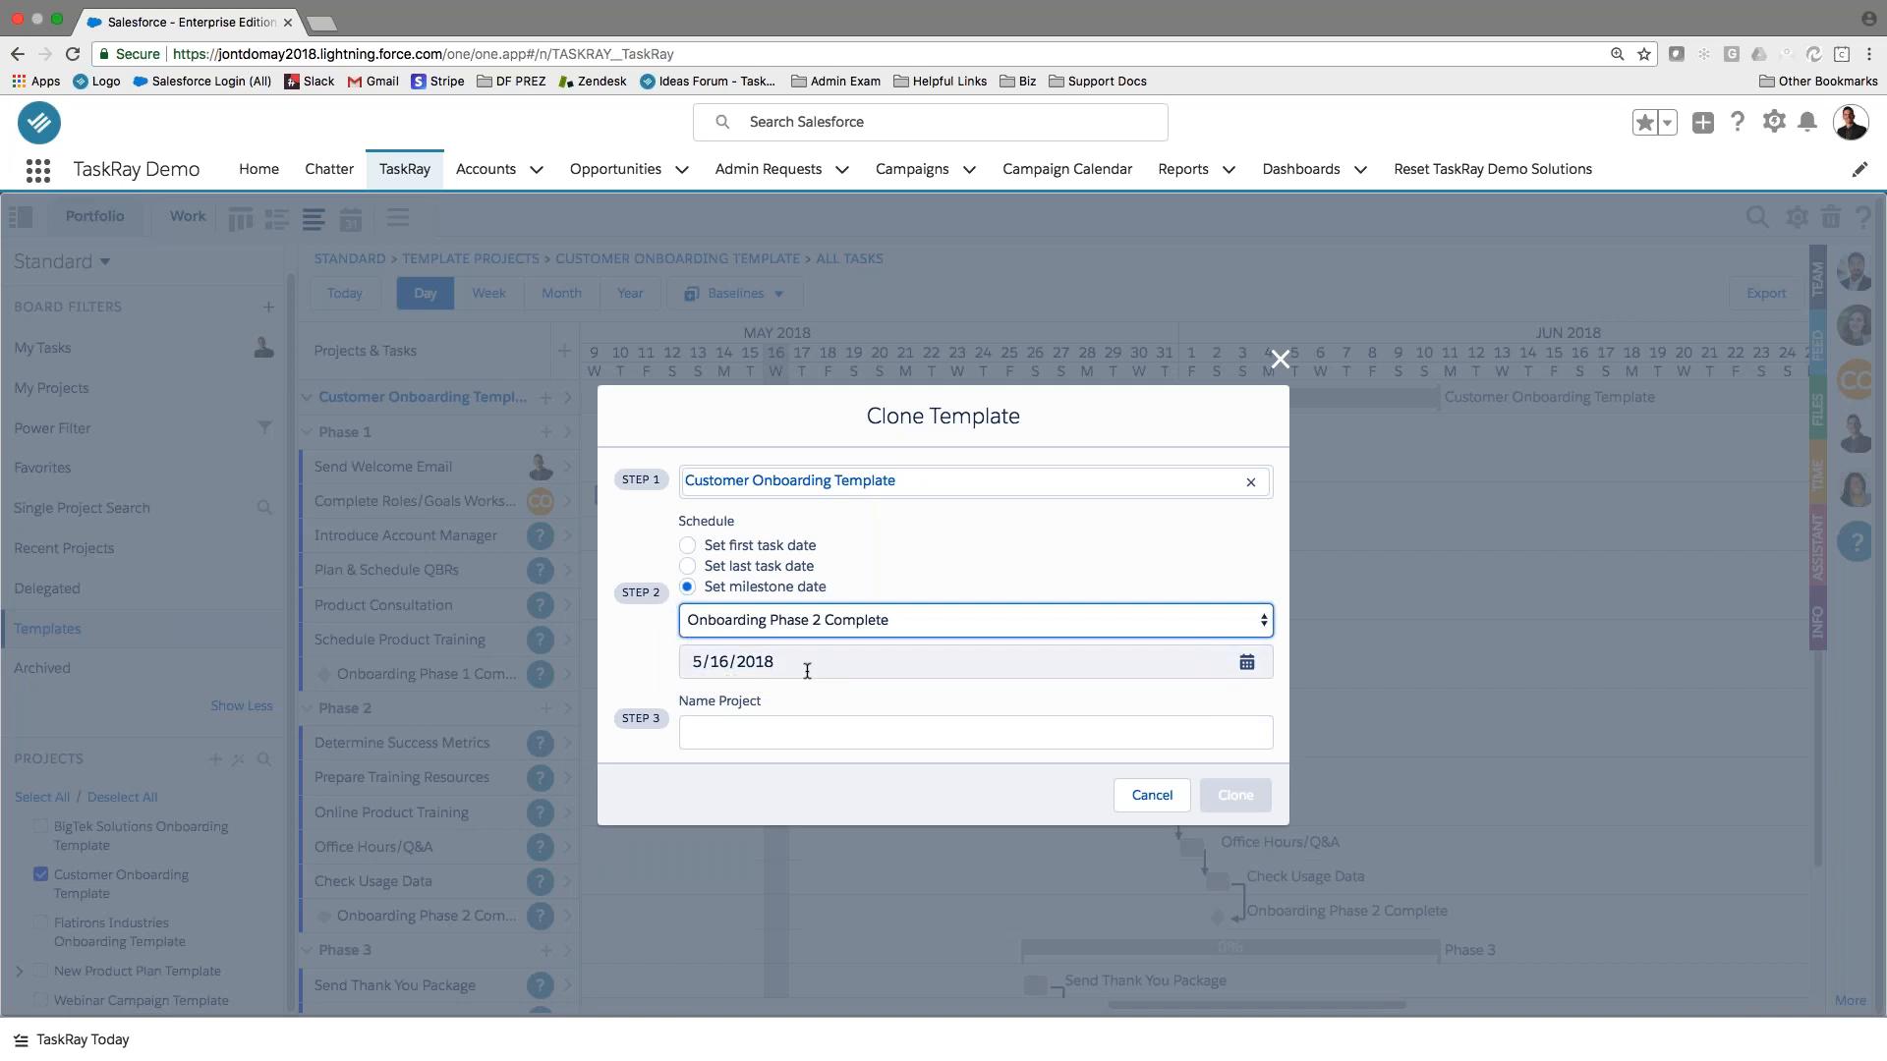
pyautogui.click(717, 671)
pyautogui.click(862, 700)
pyautogui.click(861, 701)
pyautogui.click(862, 700)
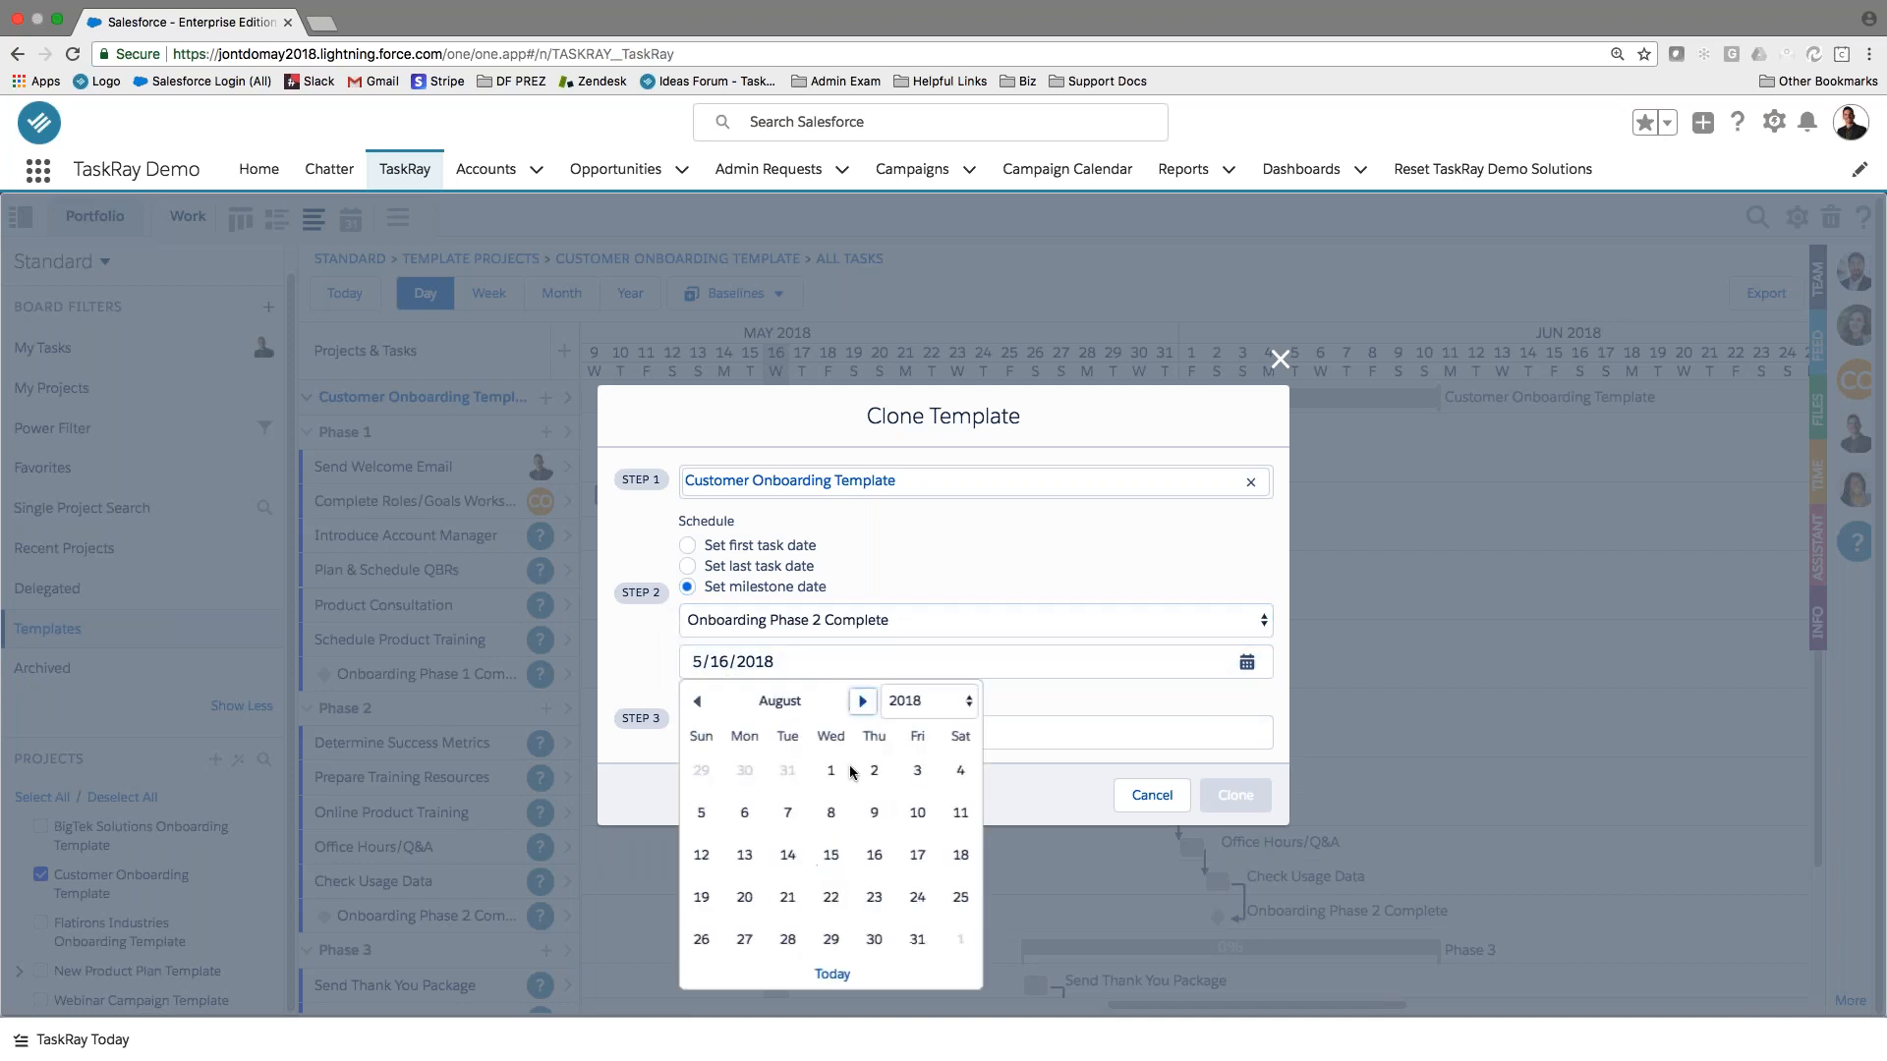
pyautogui.click(1110, 707)
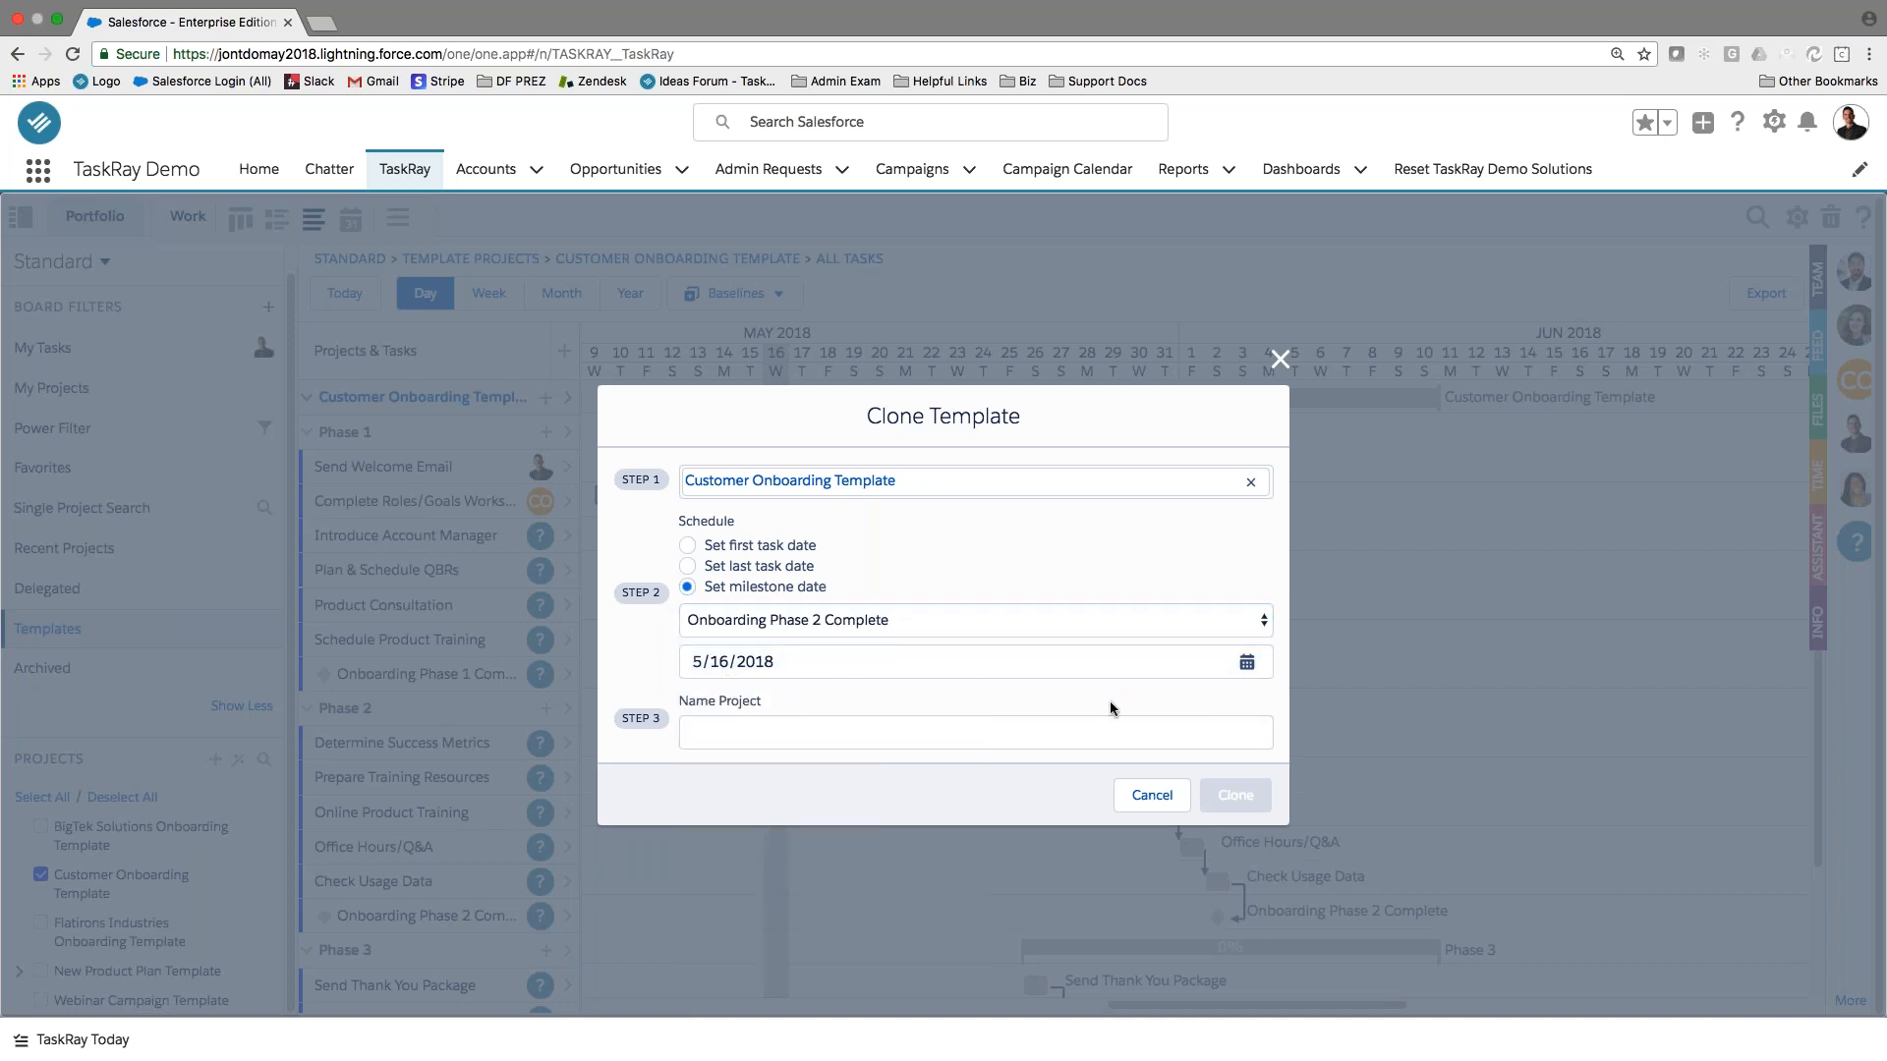
pyautogui.click(1126, 733)
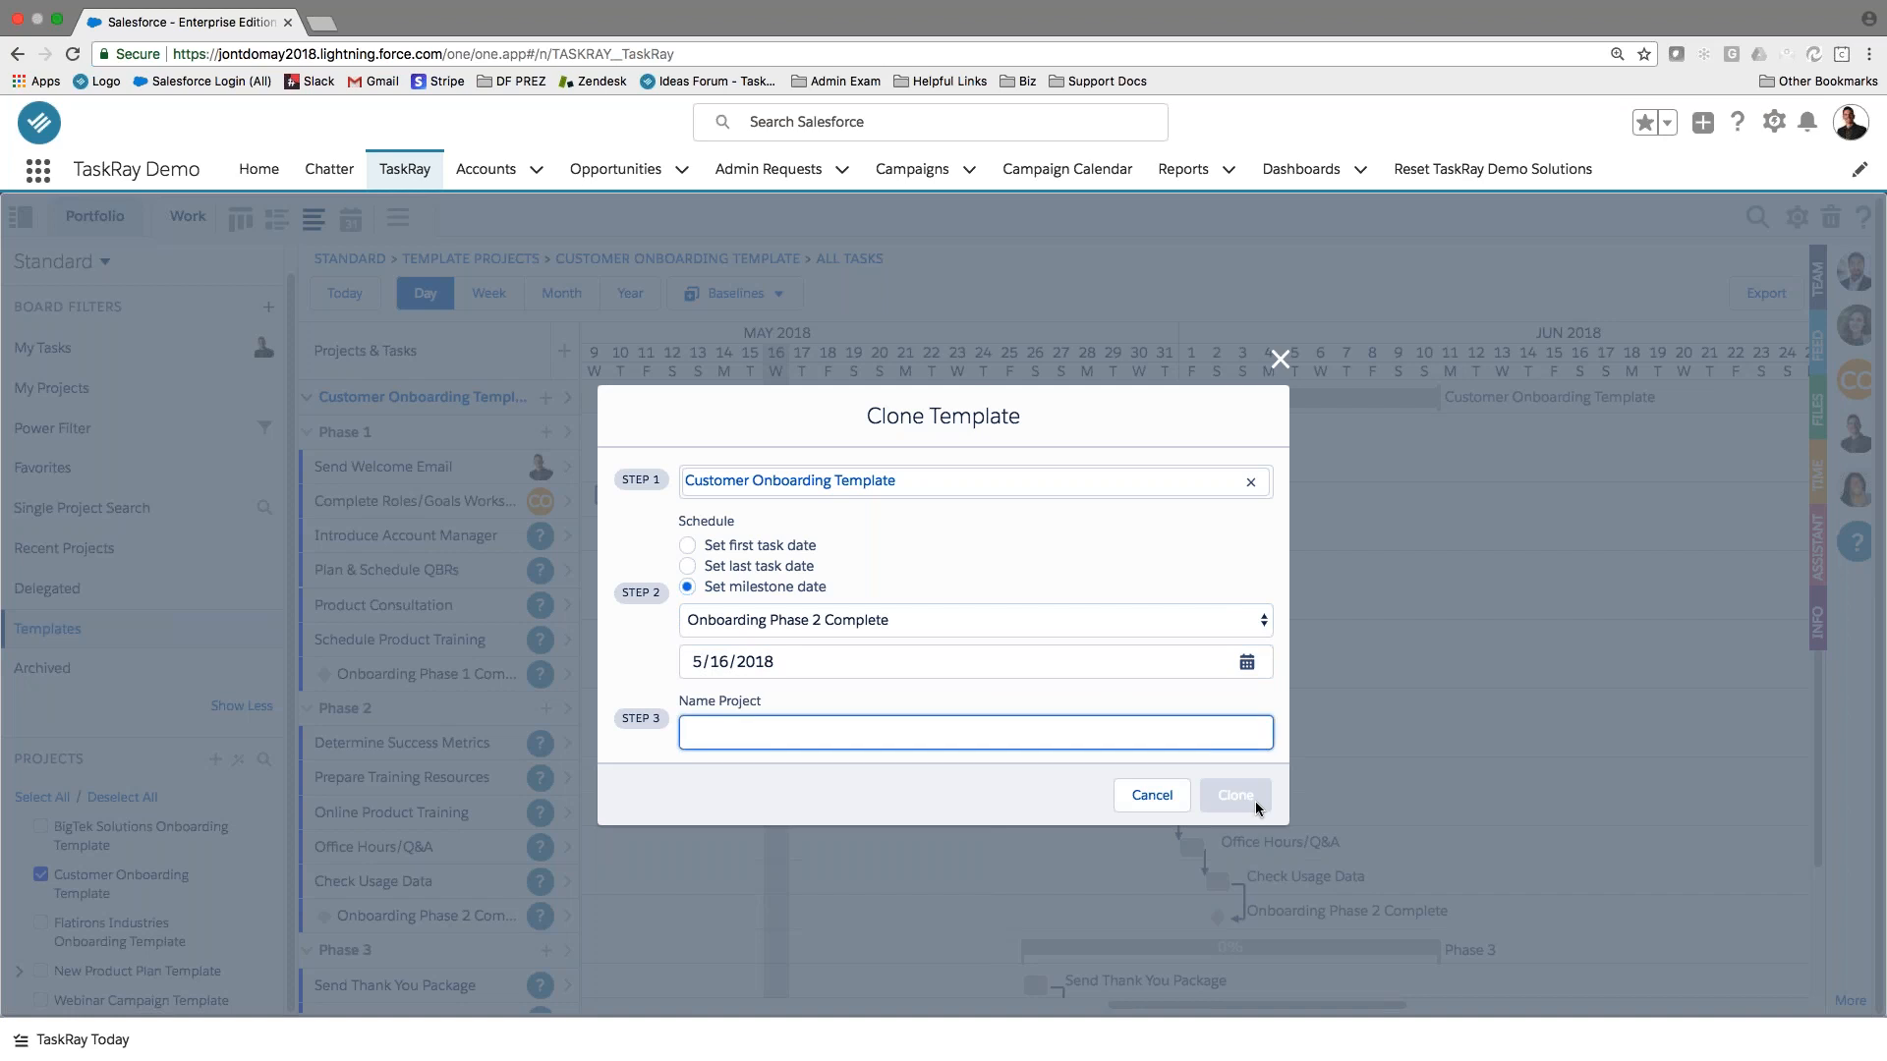
pyautogui.click(1279, 360)
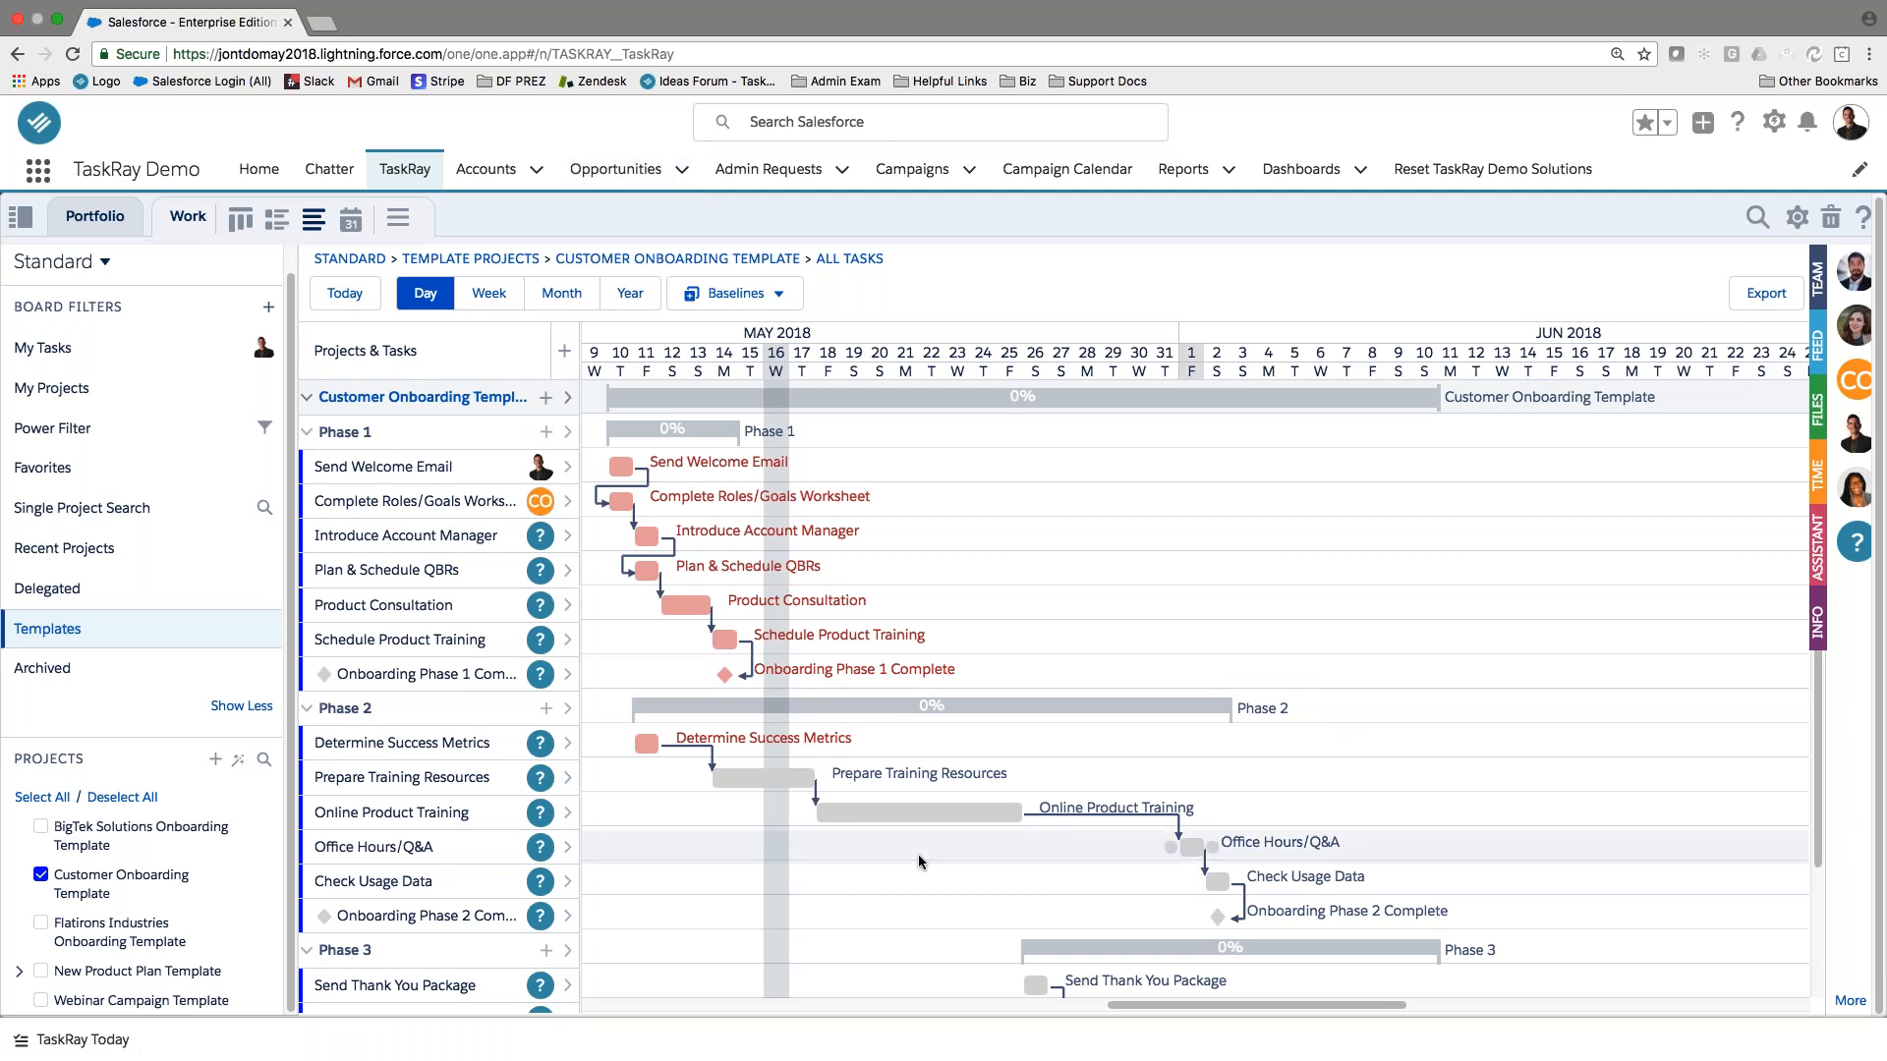
# Open the KappaTerra Software - 100 Licenses opportunity and save it with a closed stage.
pyautogui.click(655, 174)
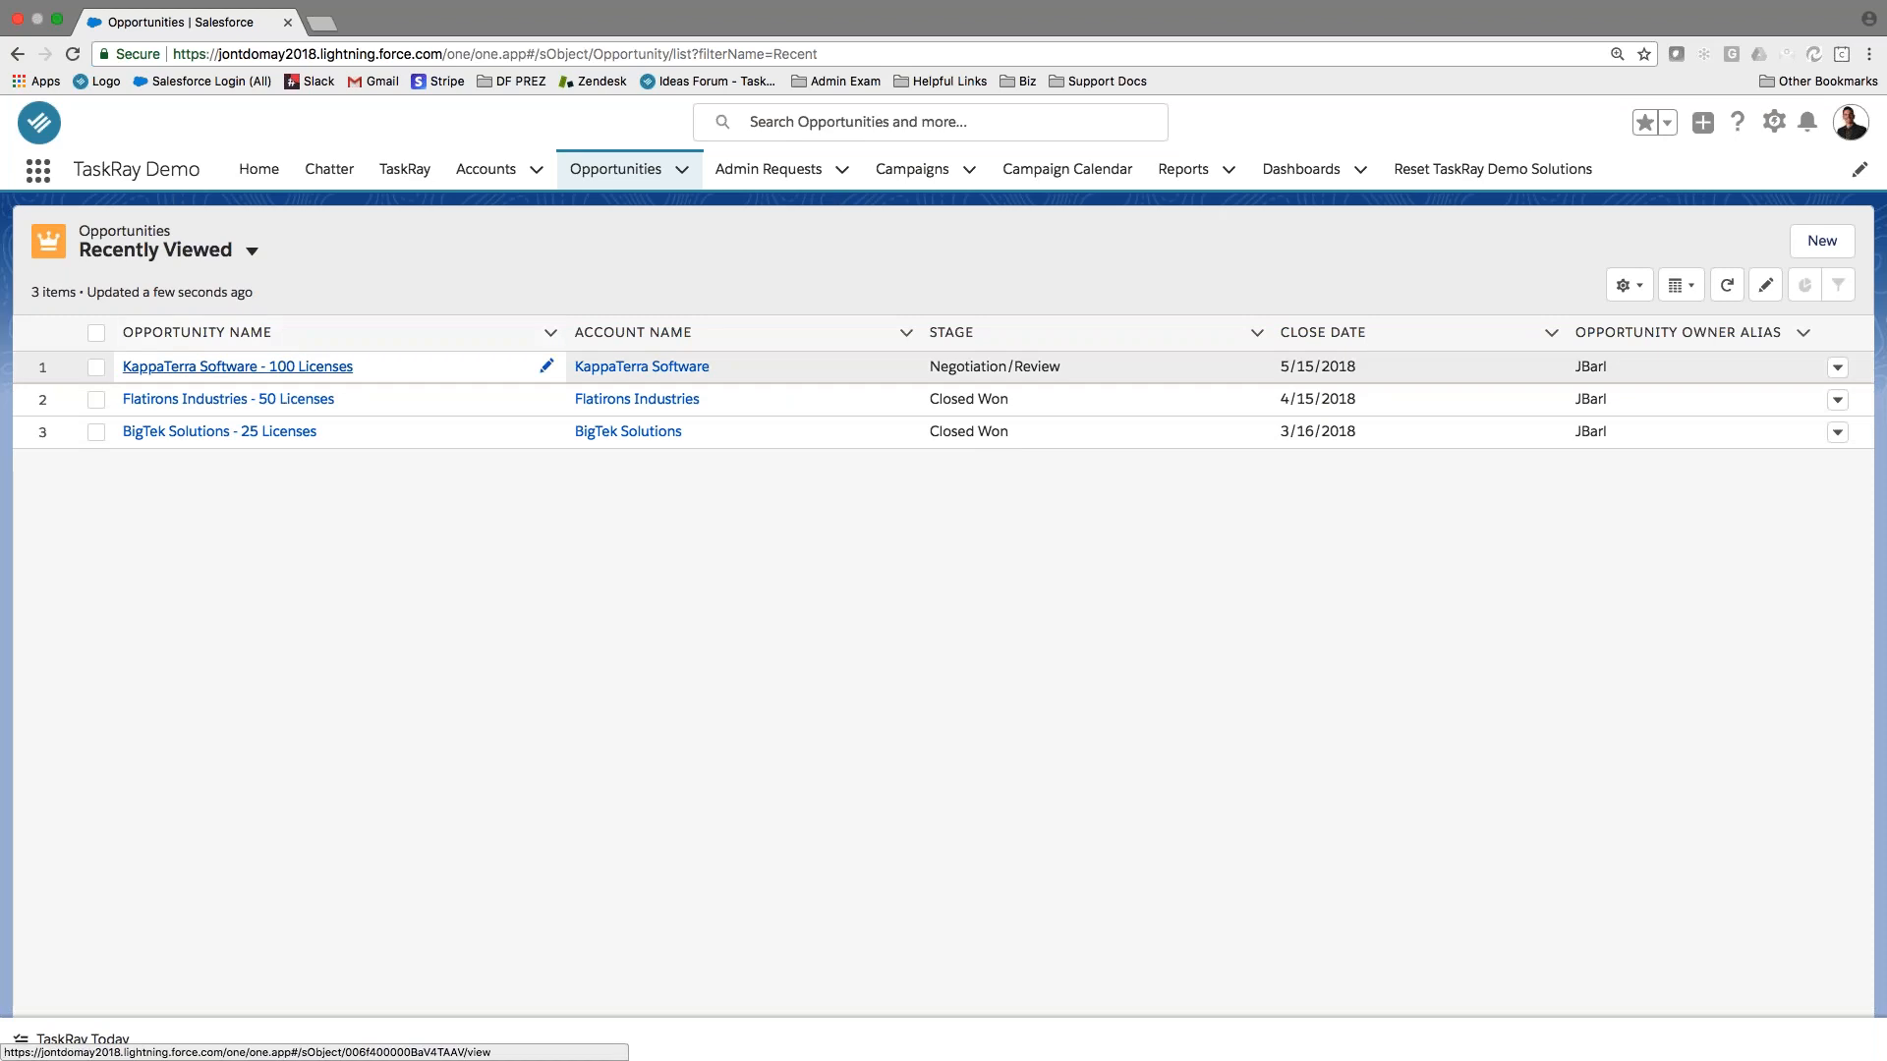
pyautogui.click(298, 366)
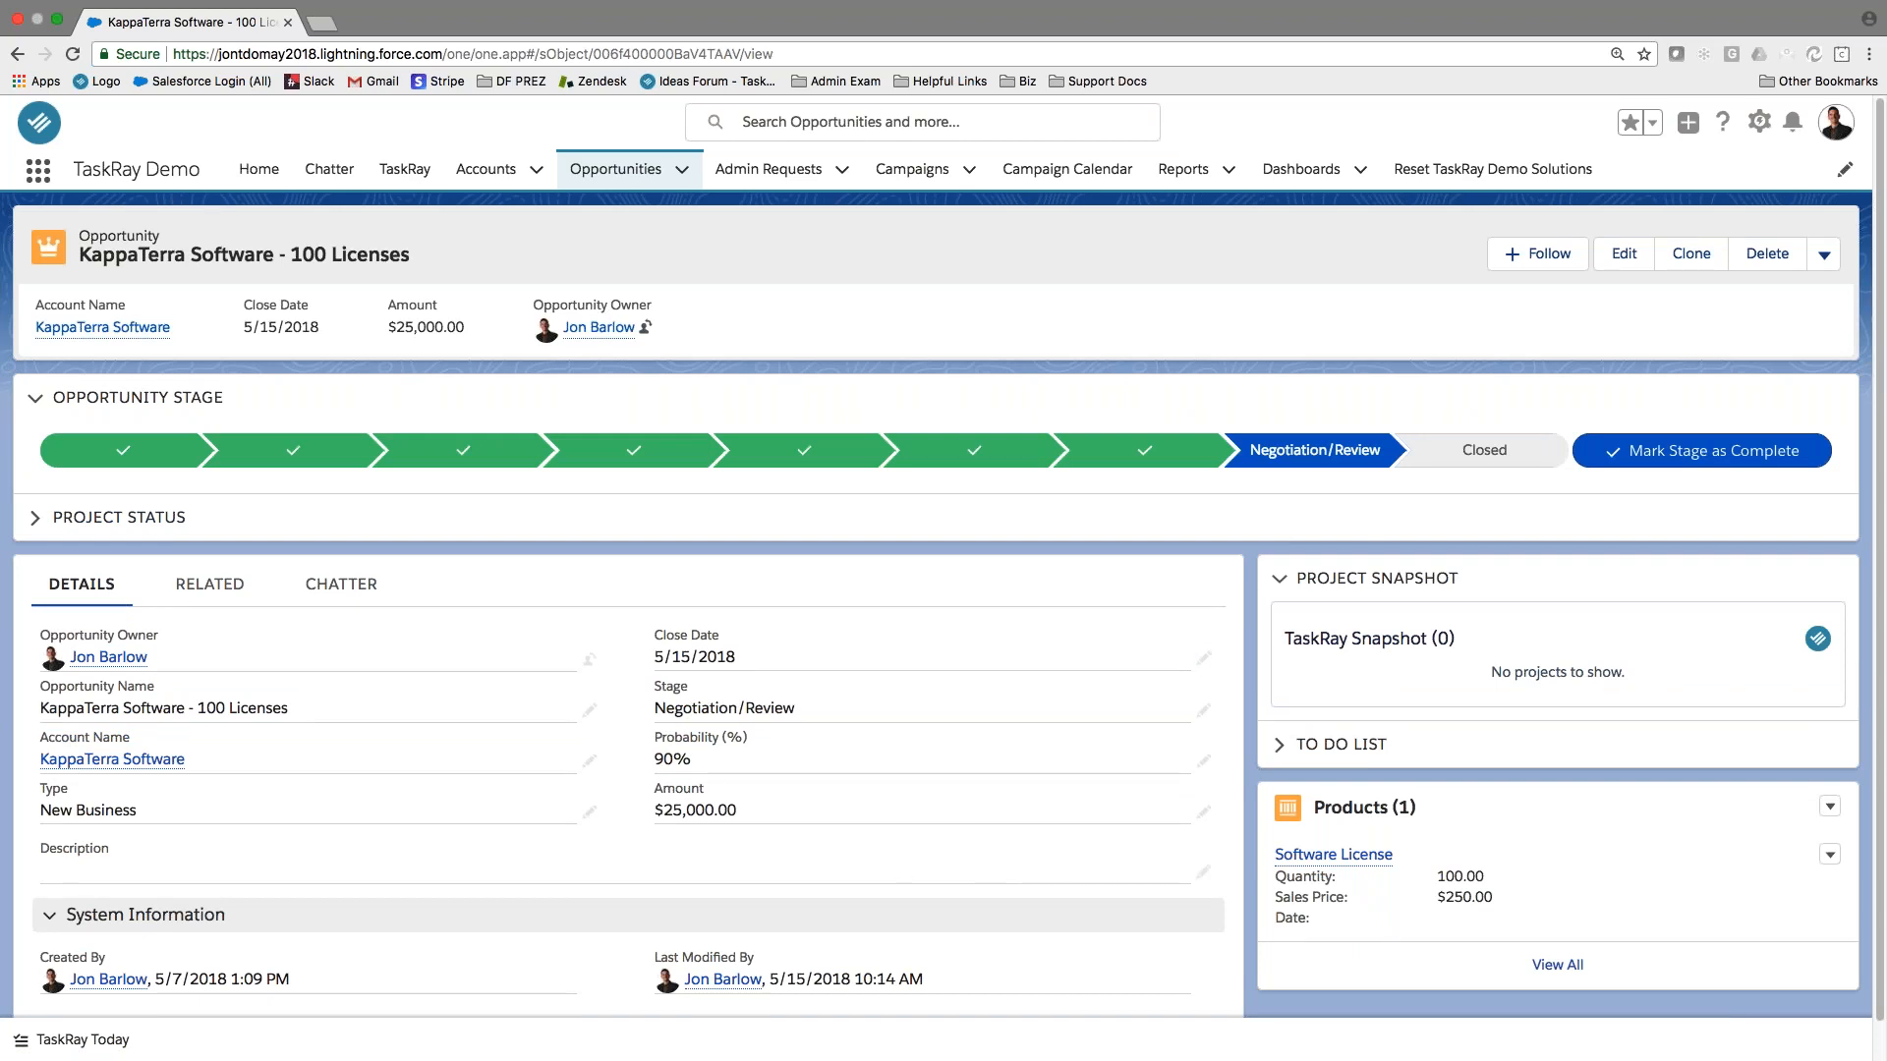
pyautogui.click(1471, 457)
pyautogui.click(1647, 460)
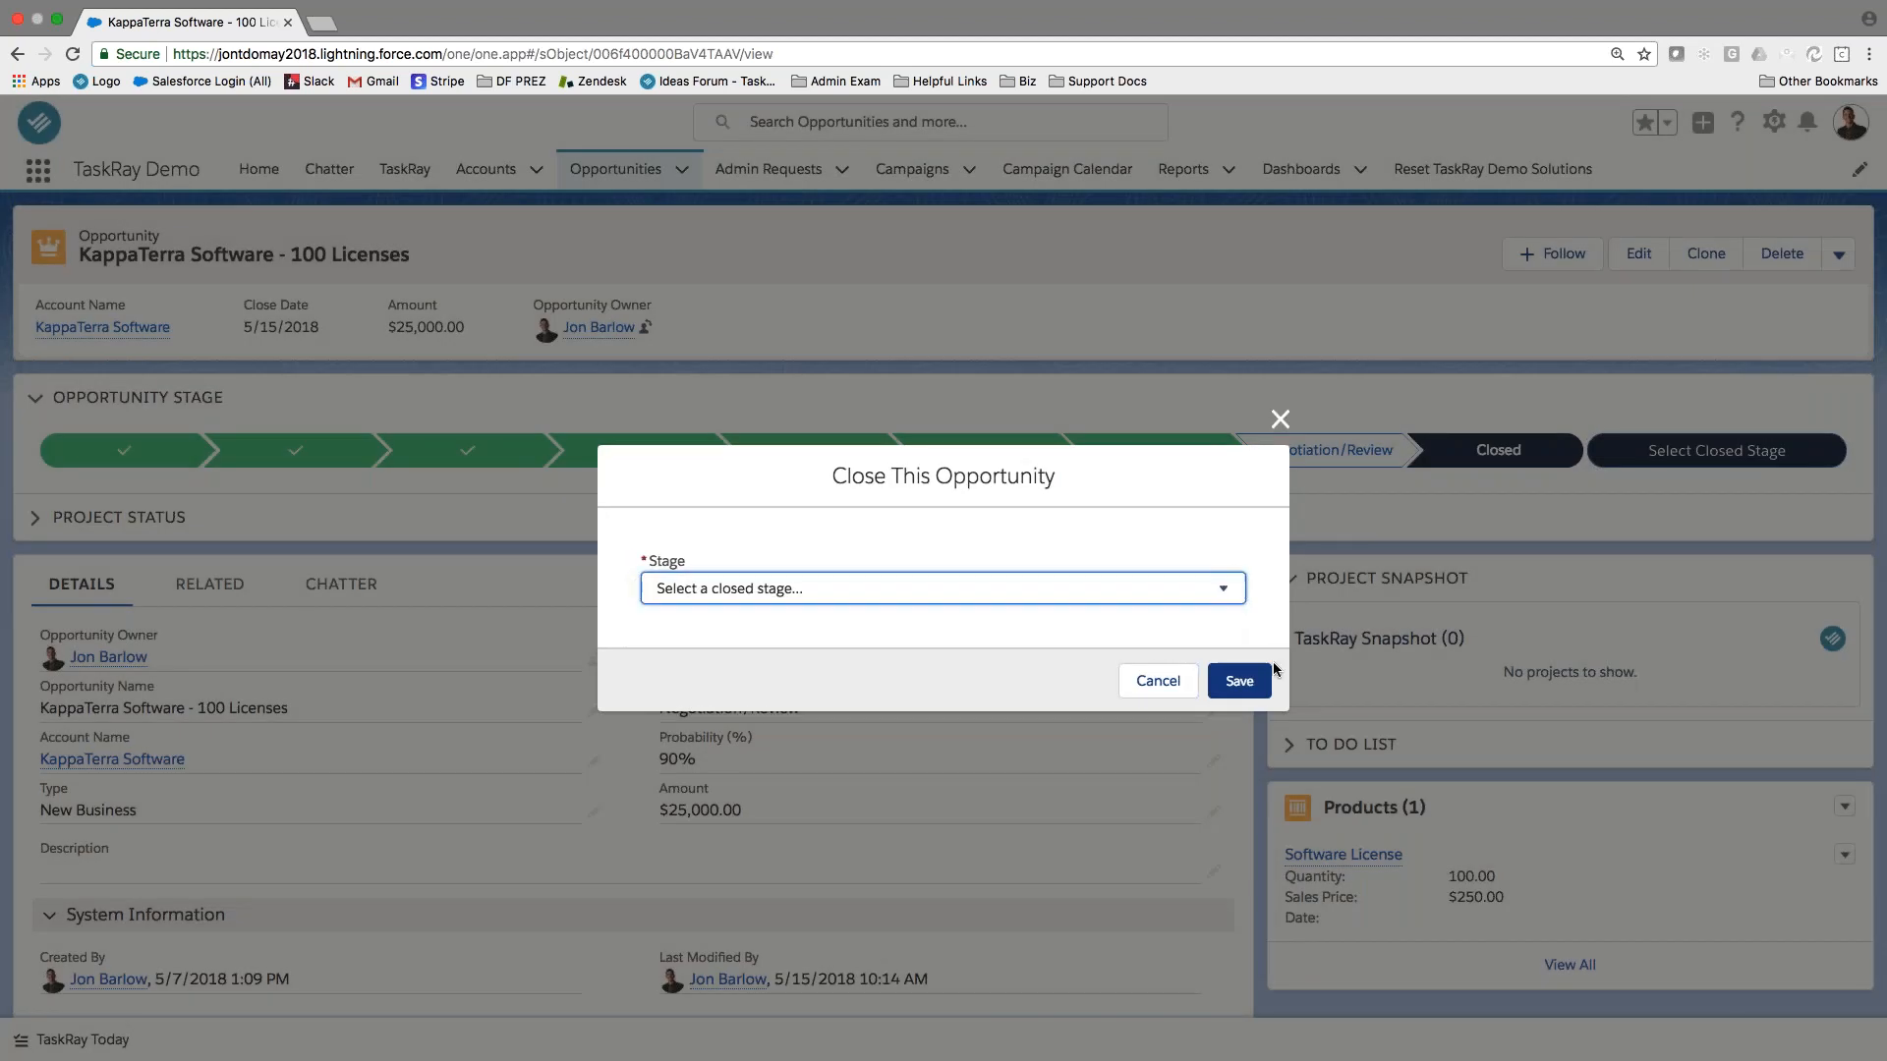
pyautogui.press('Down')
pyautogui.click(1236, 678)
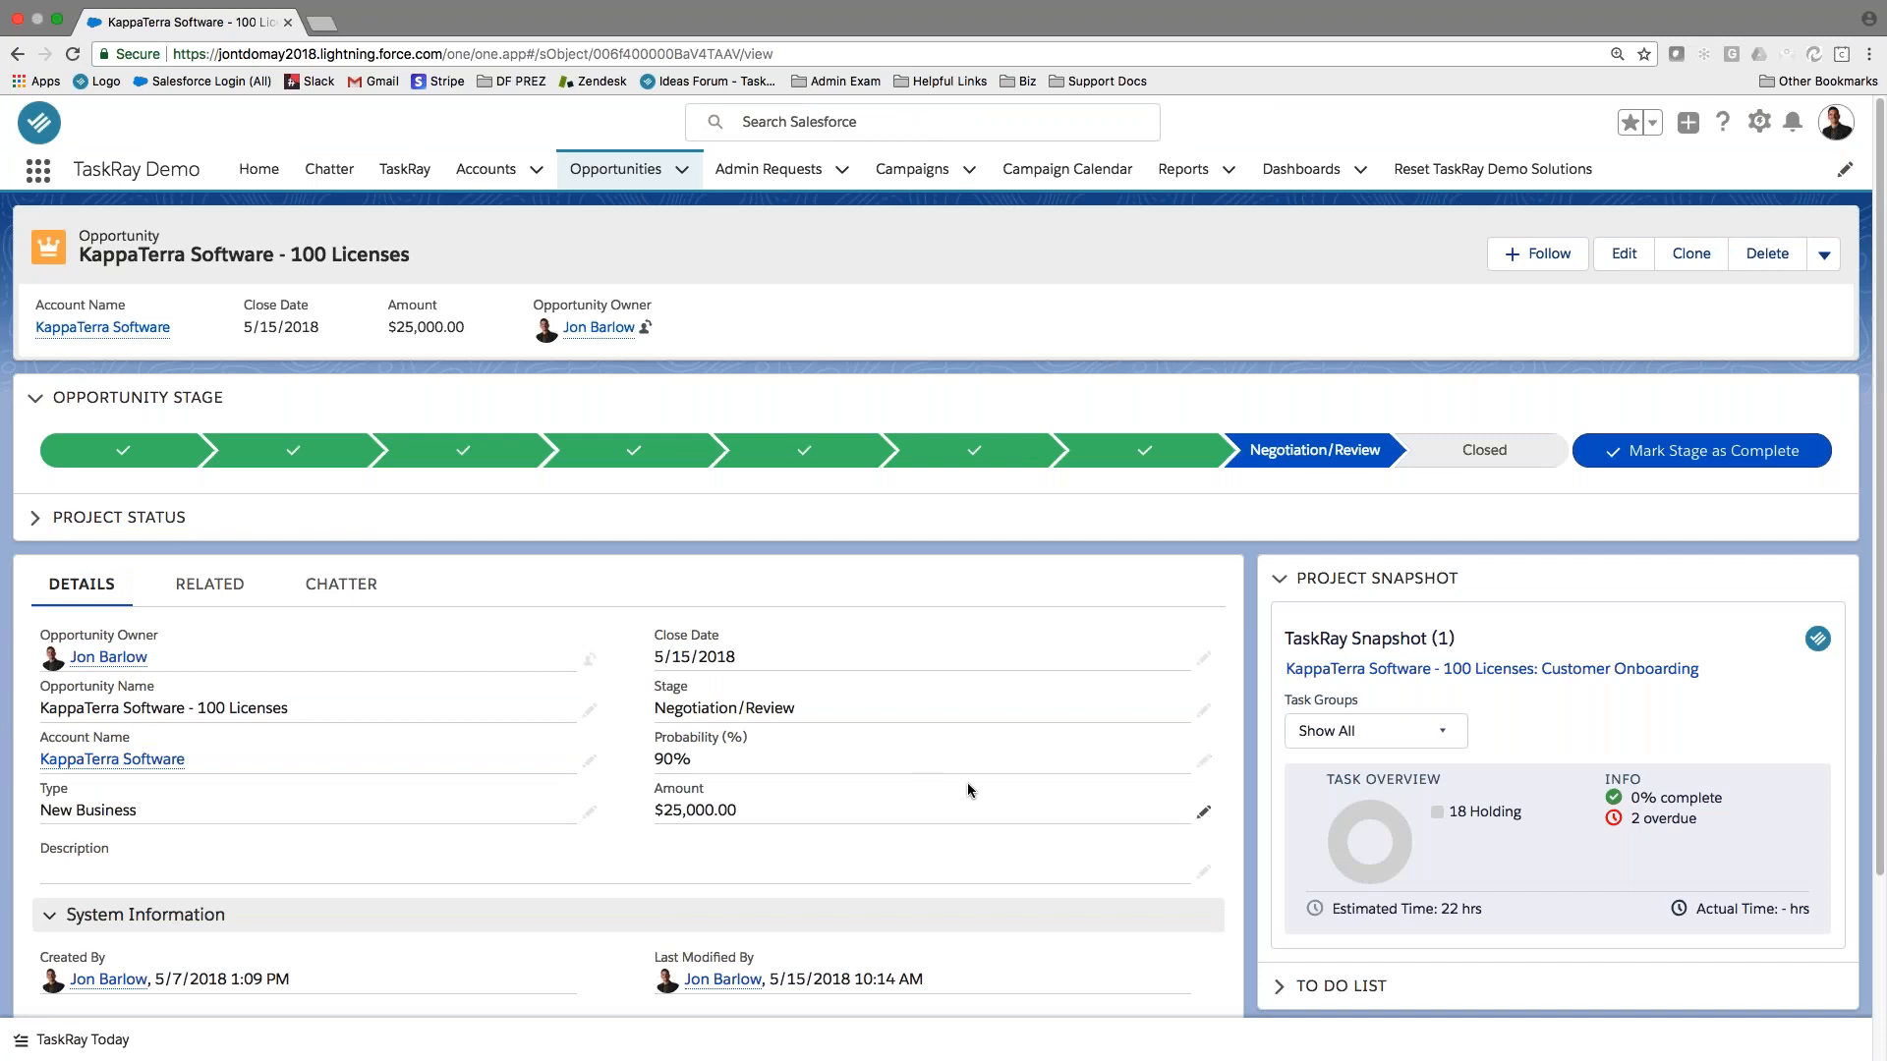
# Examine the opportunity's project snapshot and expand Project Status to review the customer onboarding project's phases and milestones.
pyautogui.scroll(-2, 1056, 825)
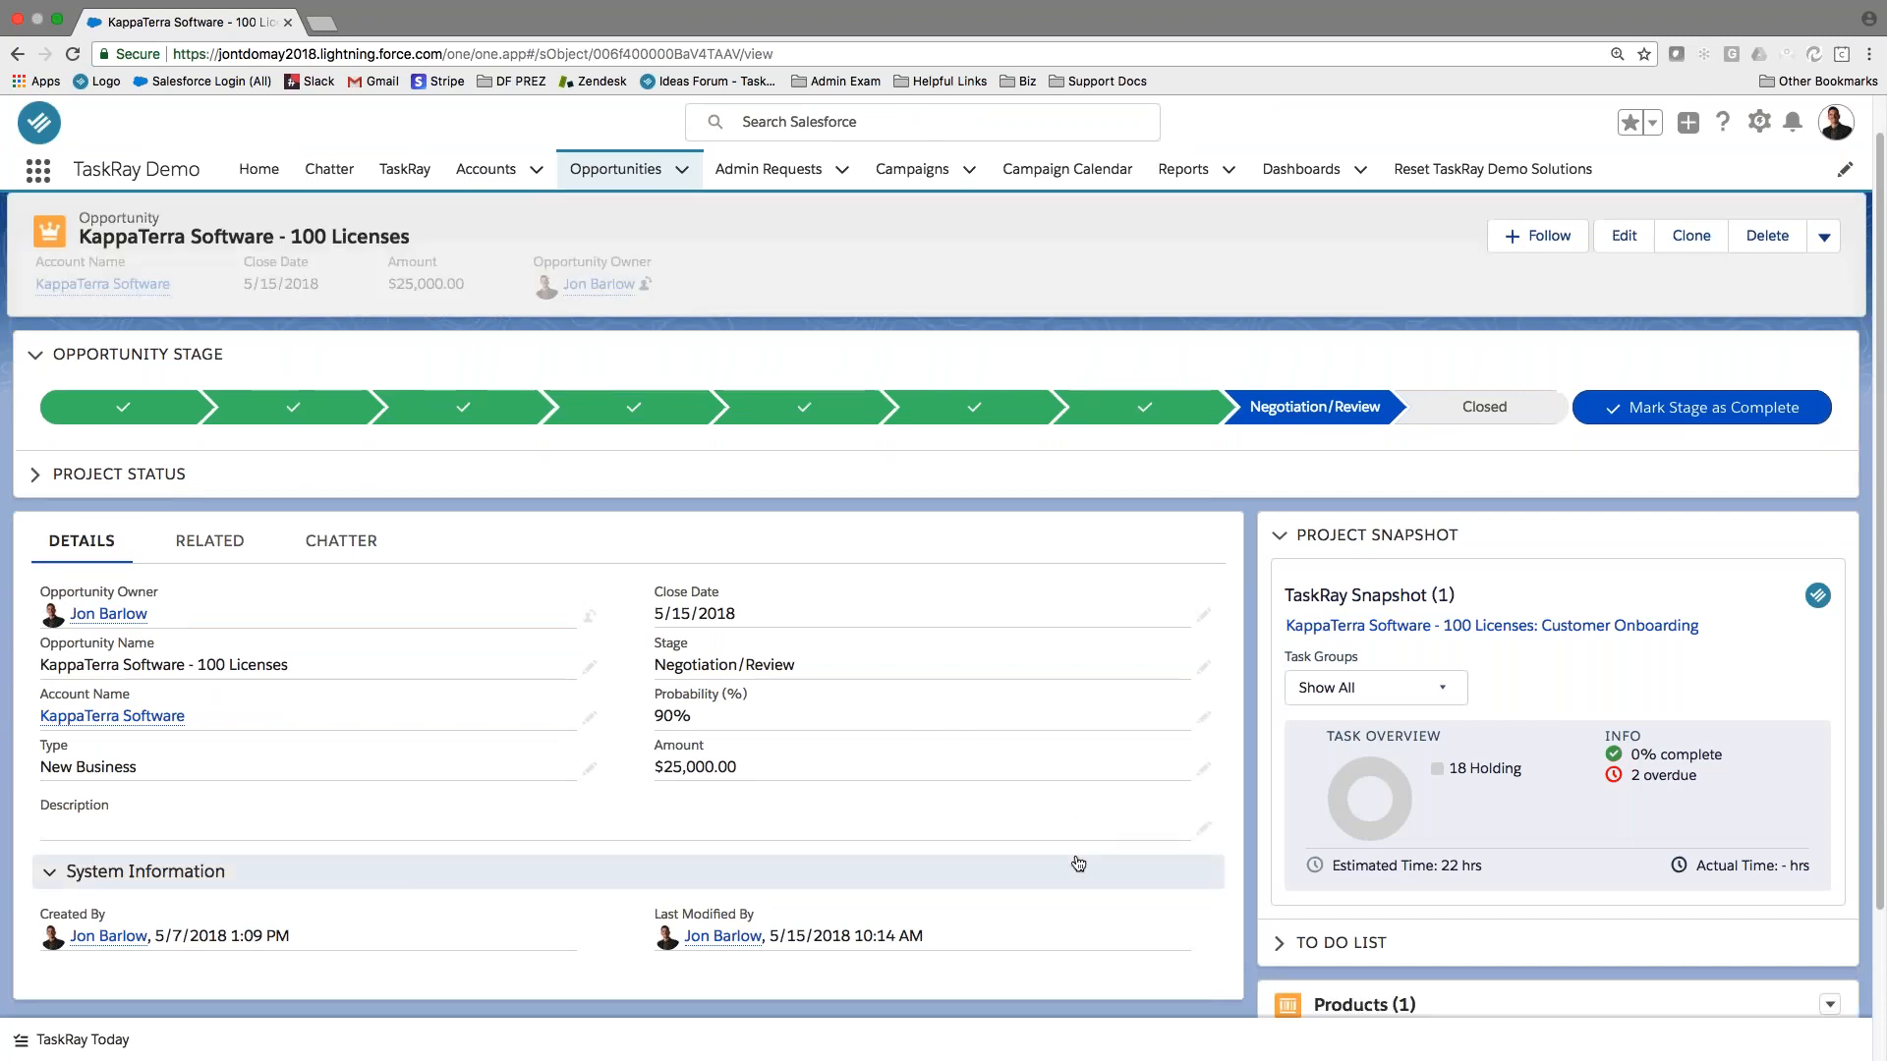
pyautogui.scroll(-1, 1056, 835)
pyautogui.moveTo(672, 573); pyautogui.dragTo(737, 572)
pyautogui.click(743, 576)
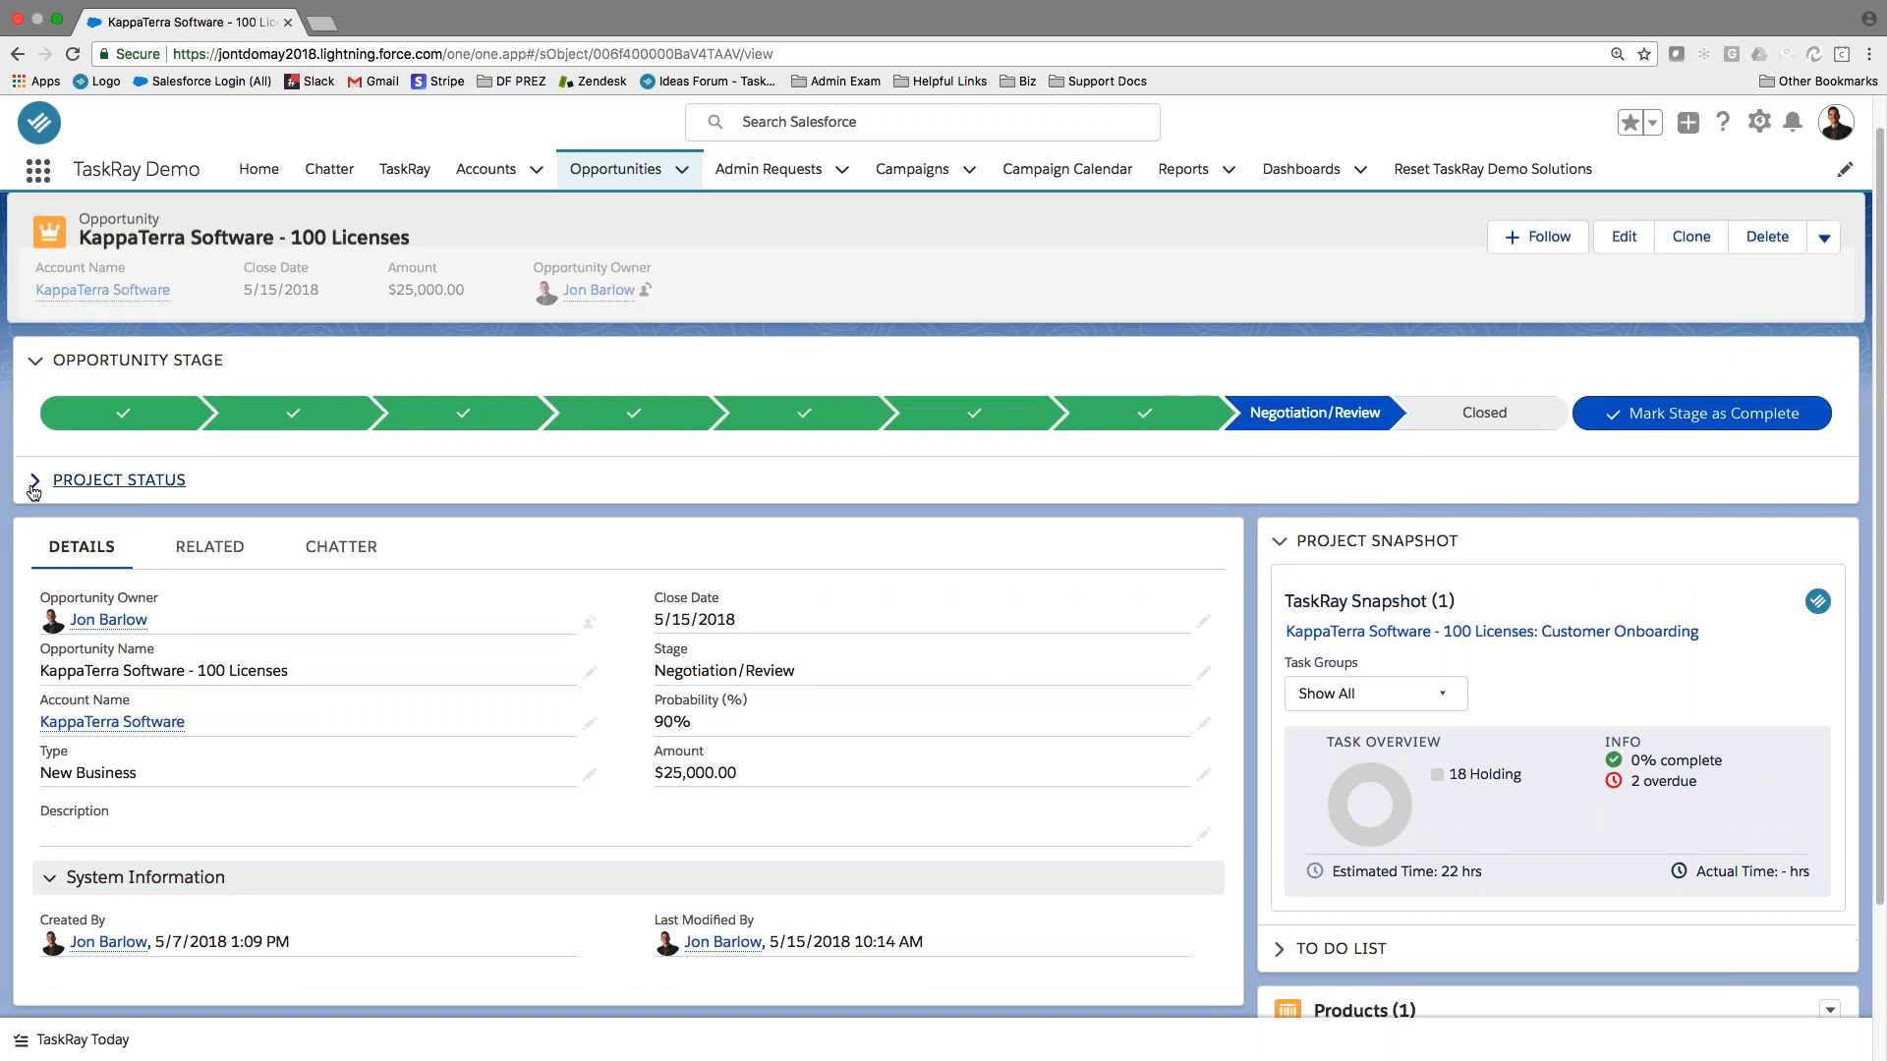
pyautogui.click(36, 491)
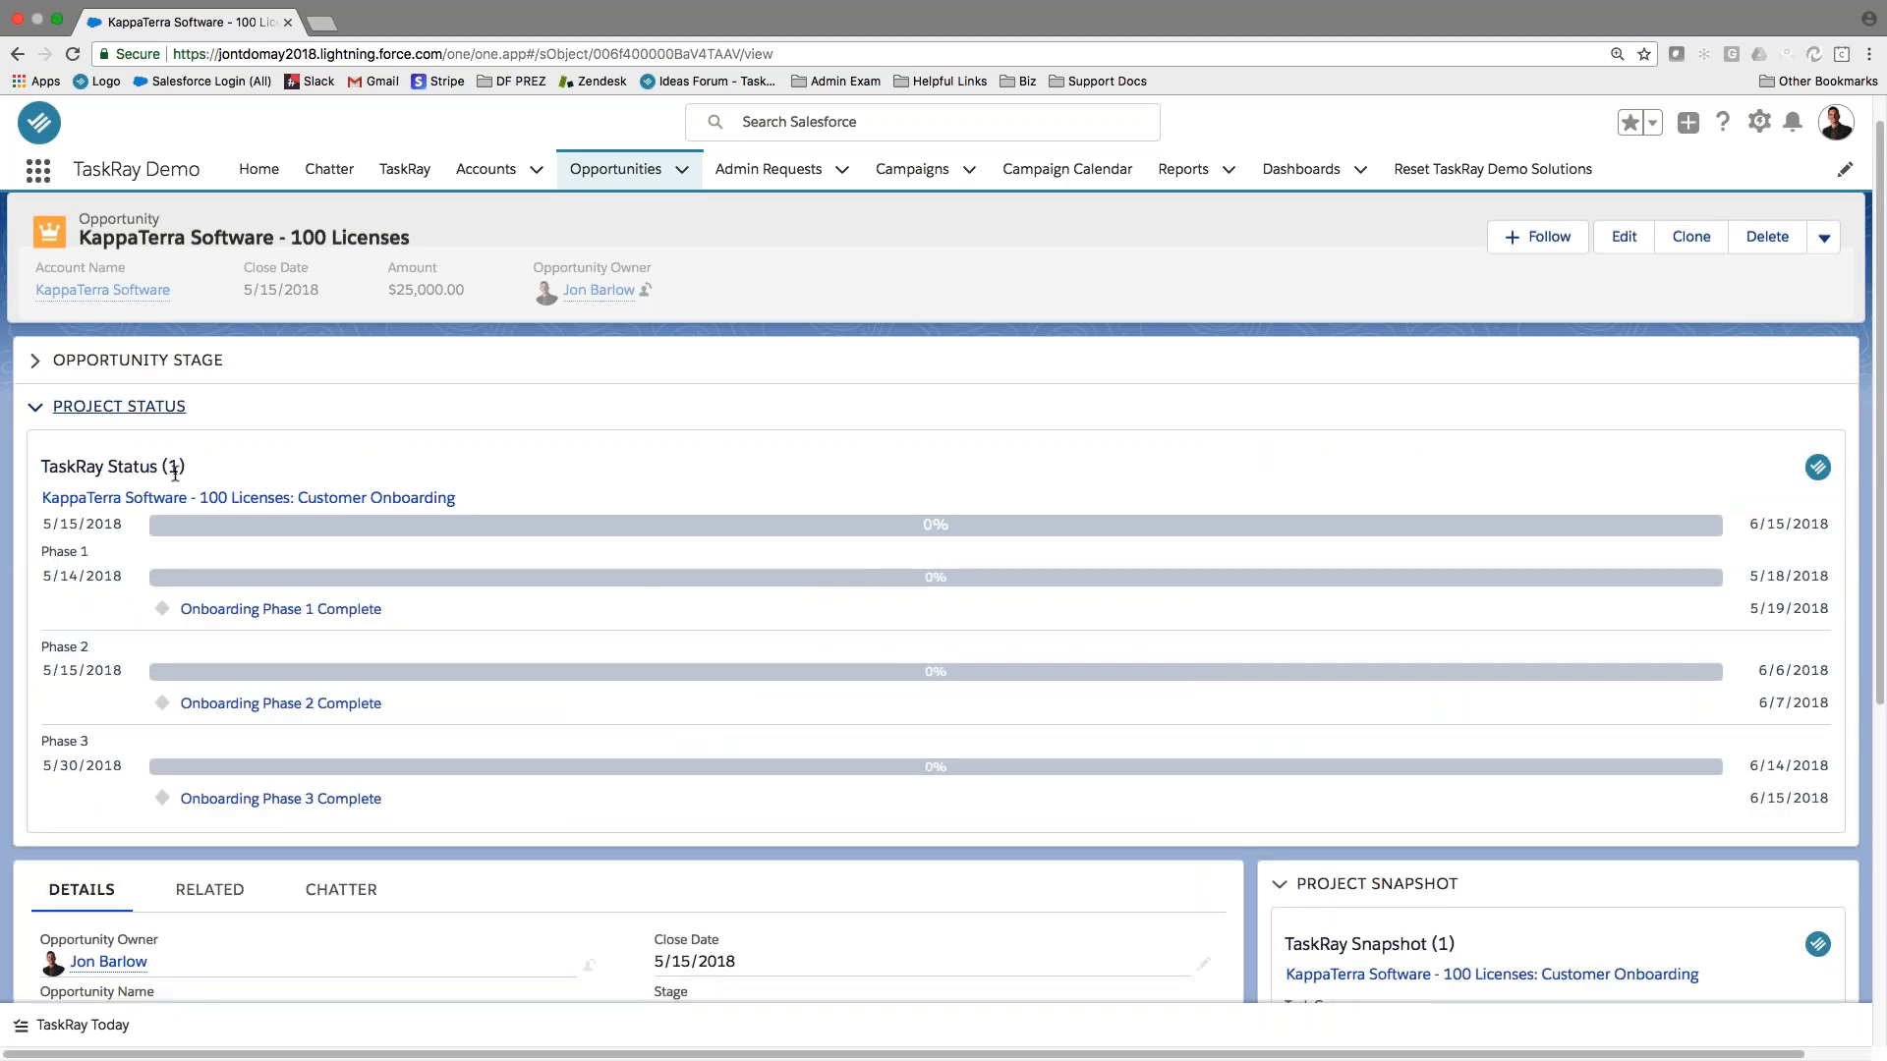
pyautogui.scroll(-1, 694, 690)
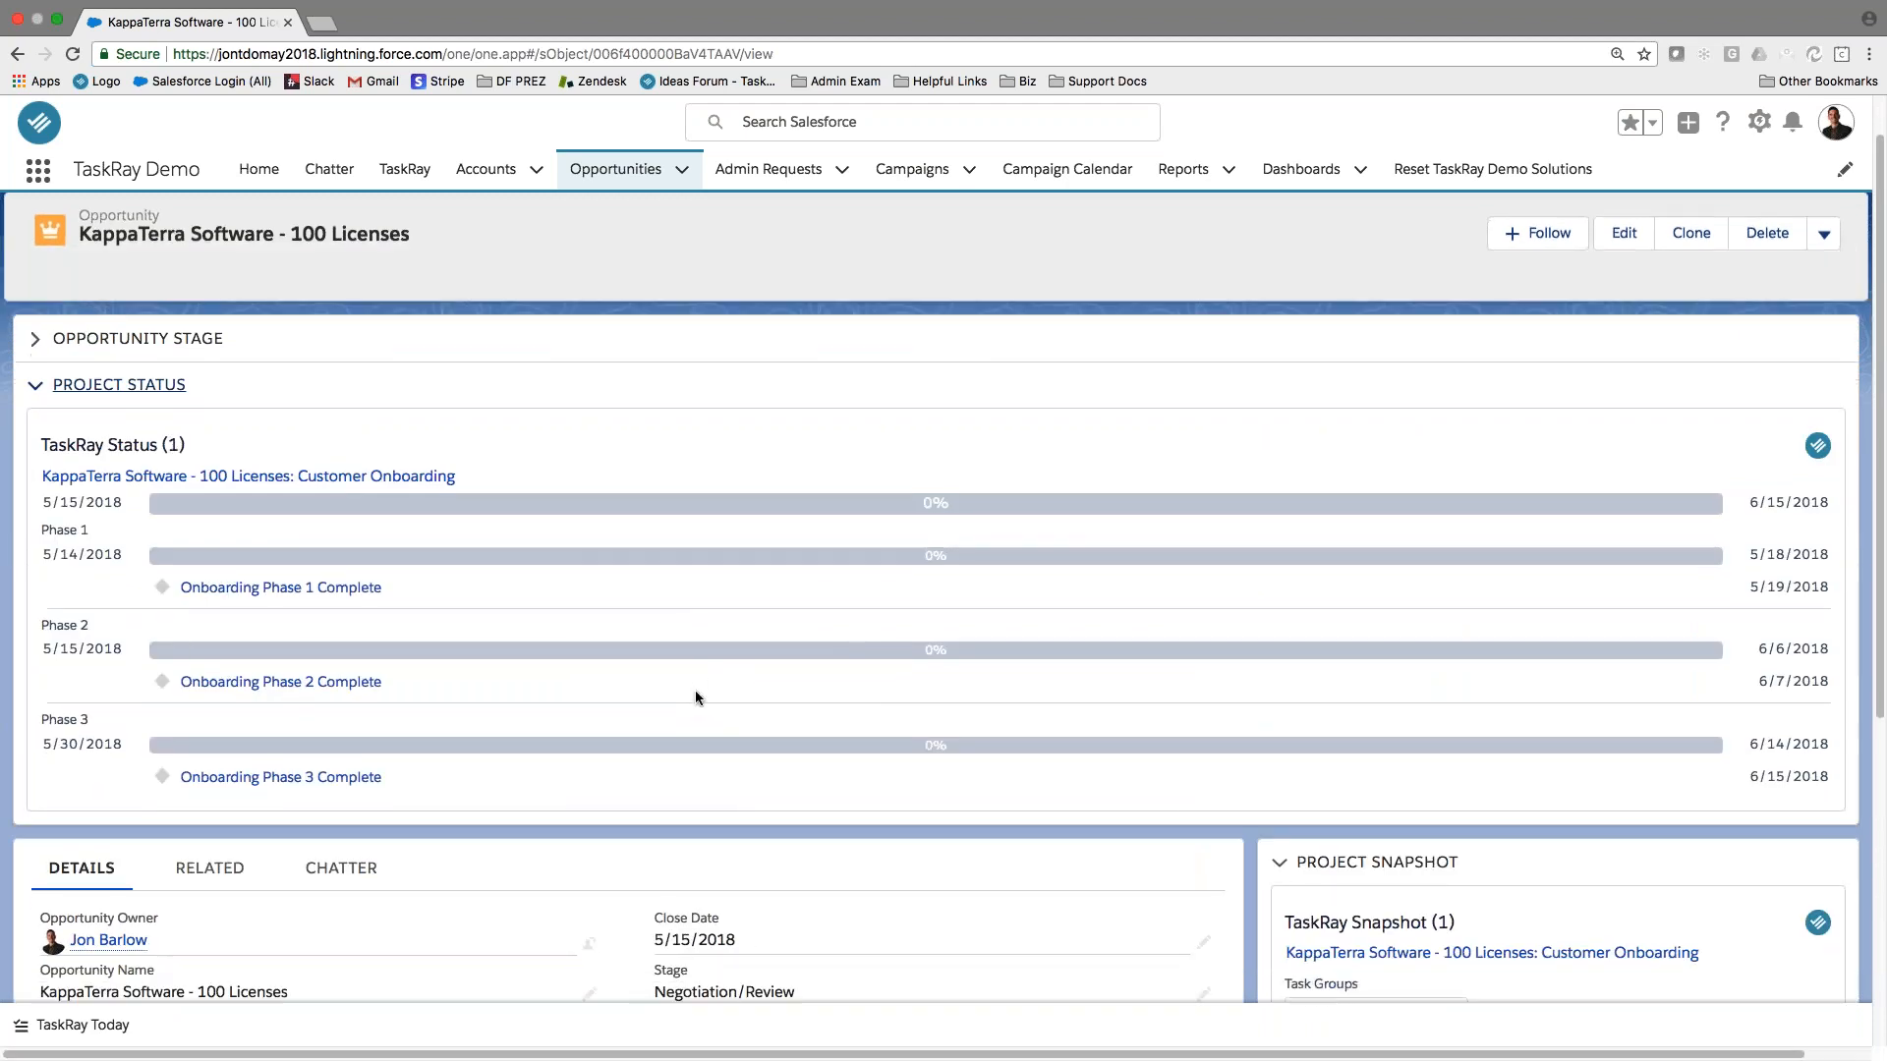
# Expand the opportunity's To Do List and mark the Send Welcome Email and Complete Roles/Goals Worksheet tasks as complete.
pyautogui.scroll(-2, 527, 597)
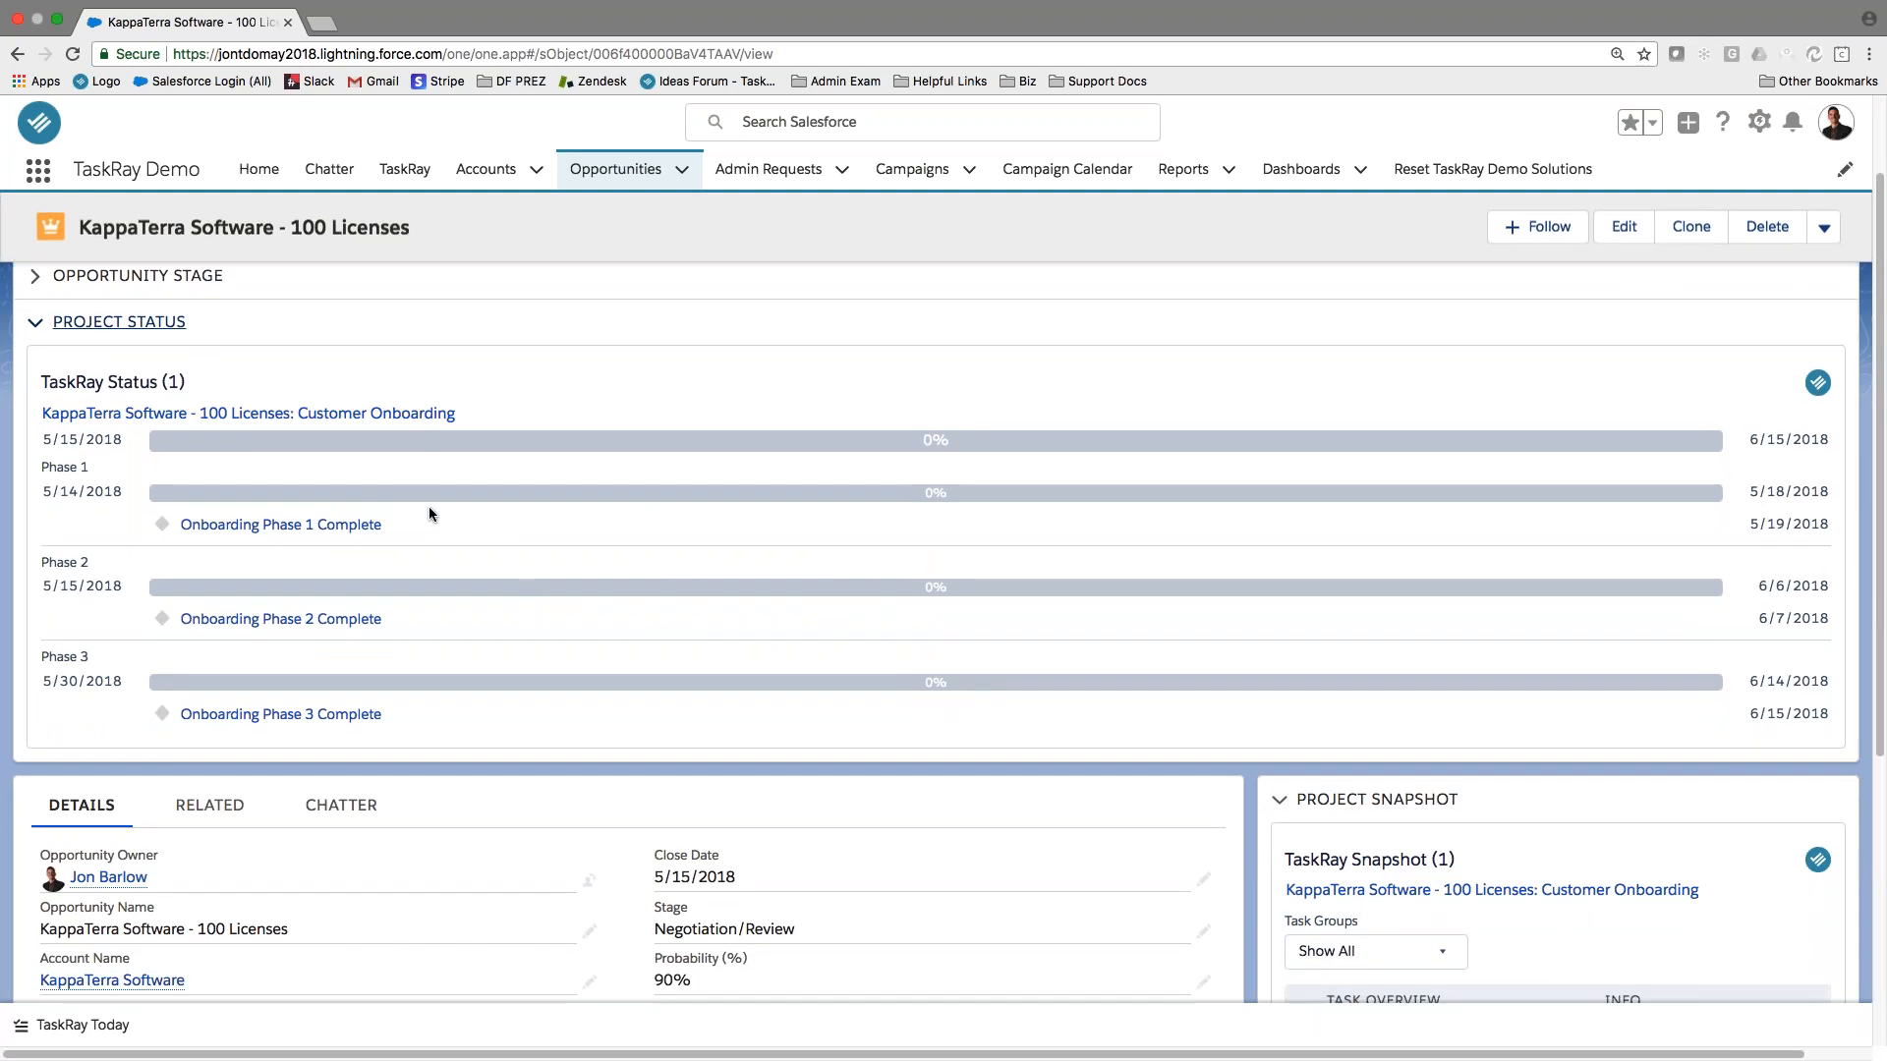
pyautogui.scroll(-8, 1161, 704)
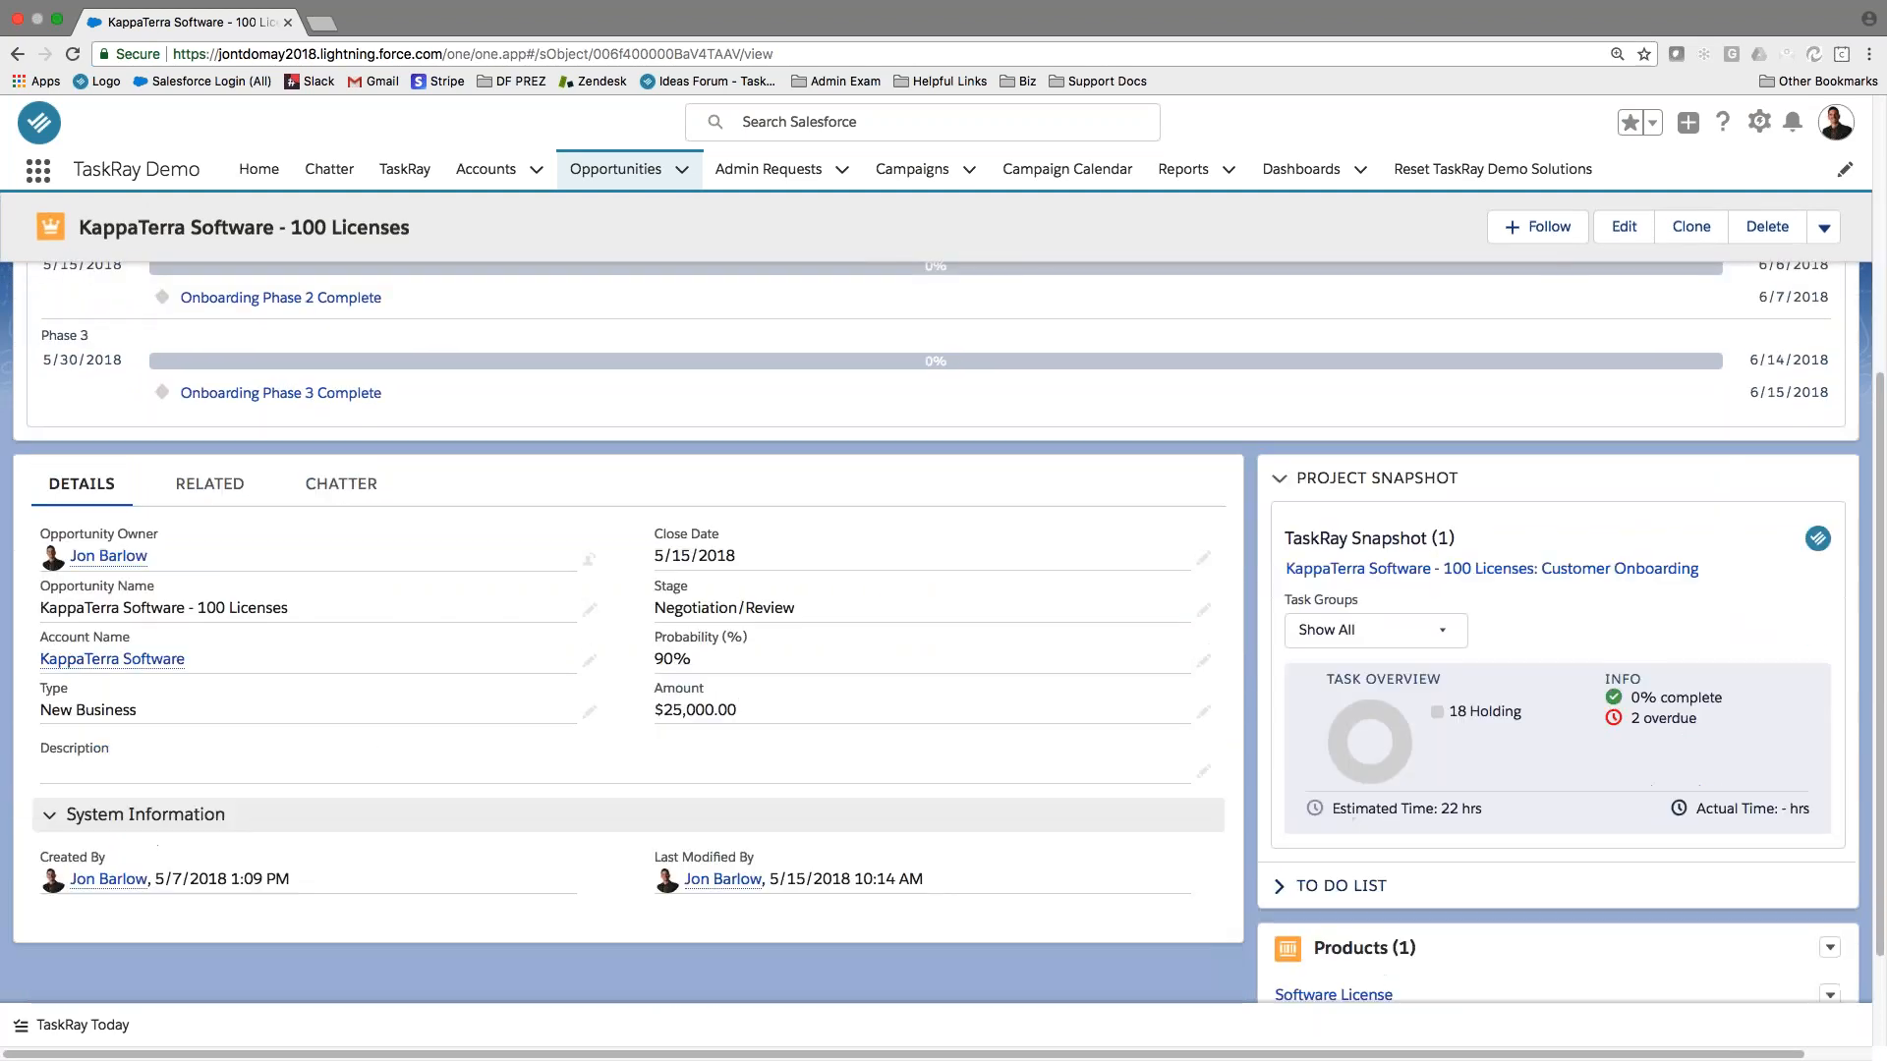
pyautogui.click(1279, 890)
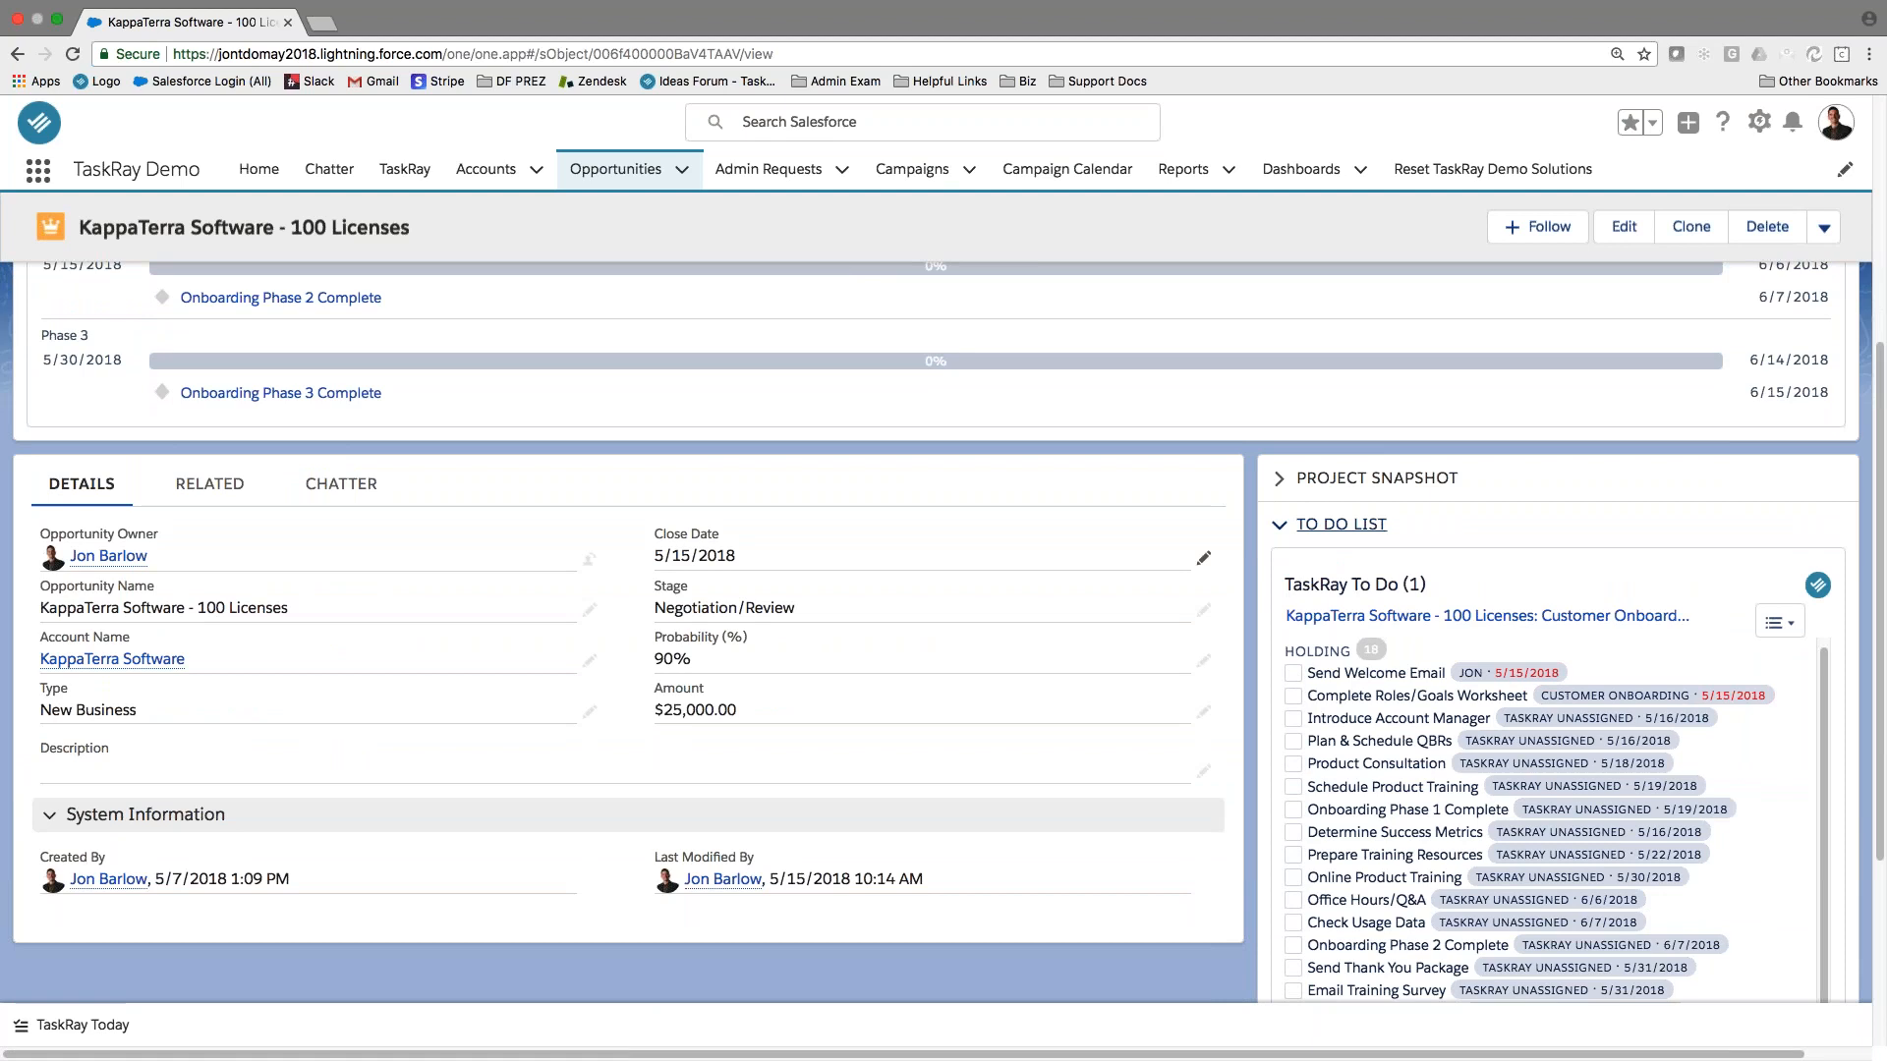
pyautogui.click(1293, 673)
pyautogui.click(1293, 696)
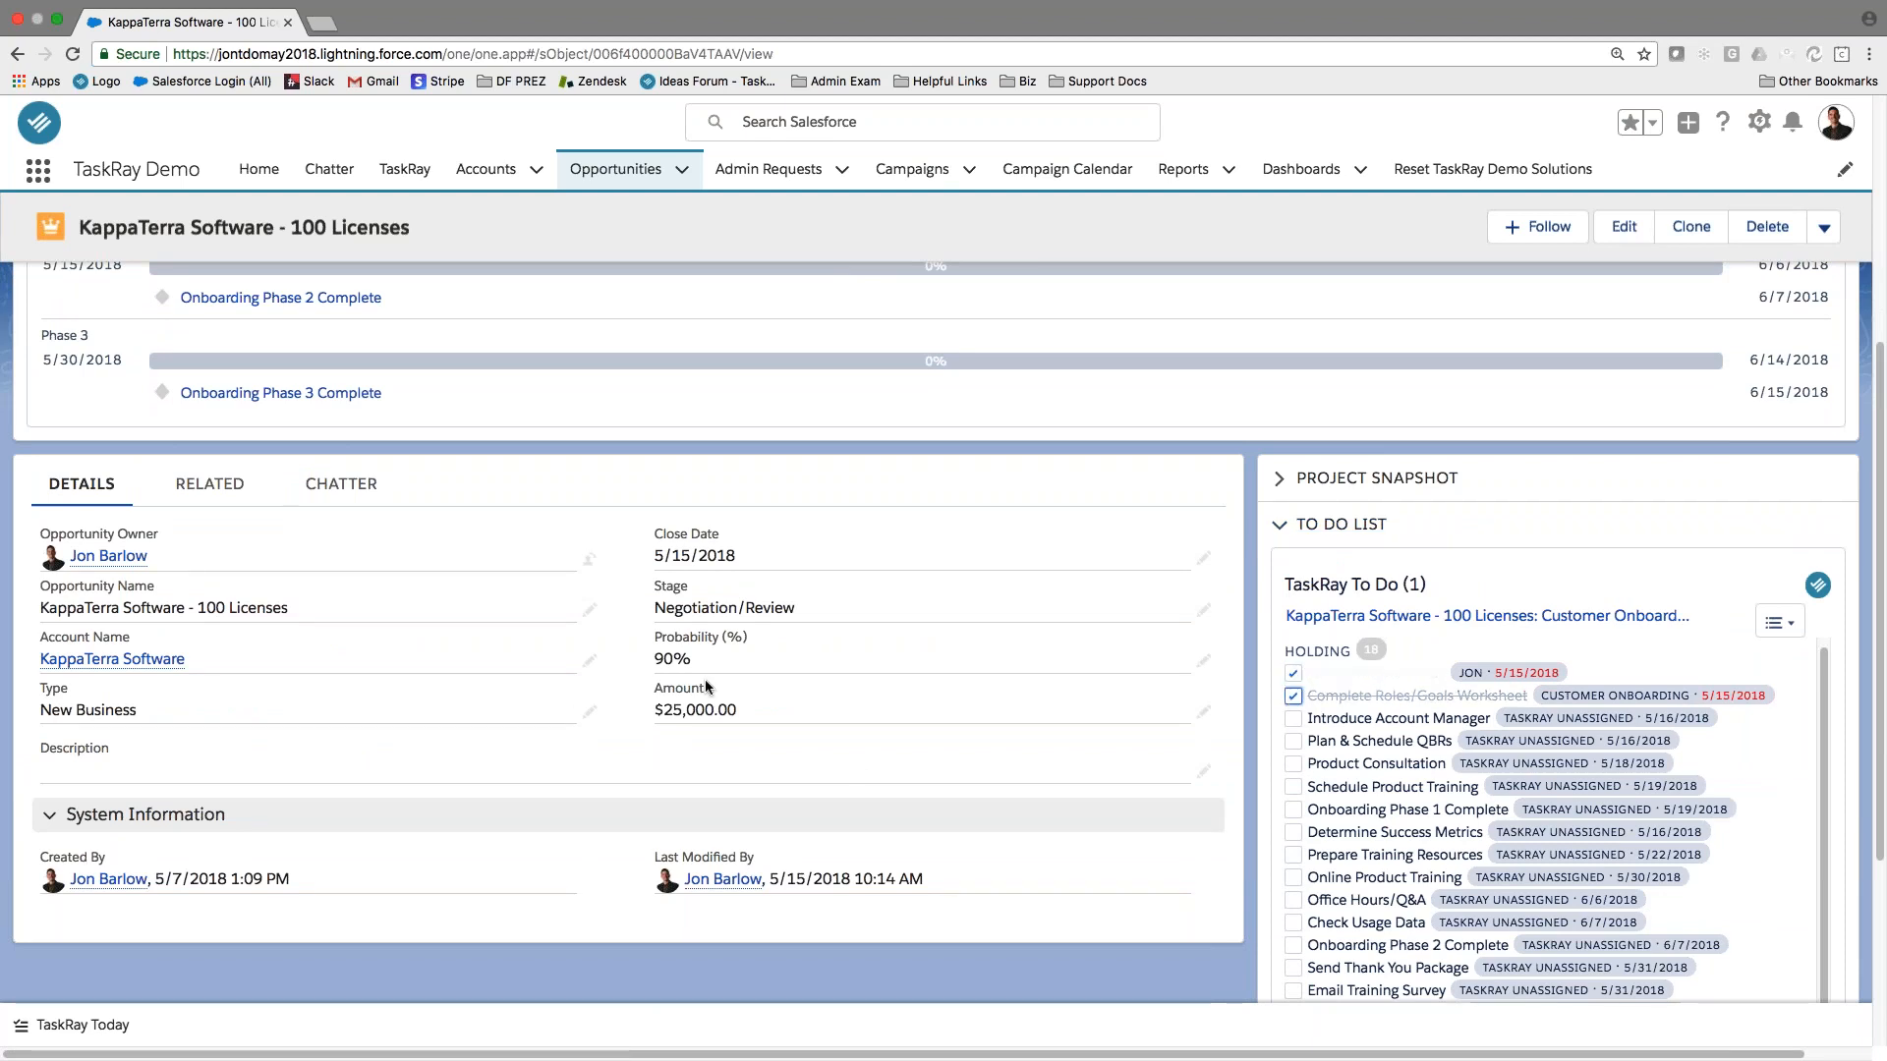
# Open the customer onboarding project from the opportunity's To Do List and expand its phases and tasks in the timeline.
pyautogui.scroll(5, 556, 655)
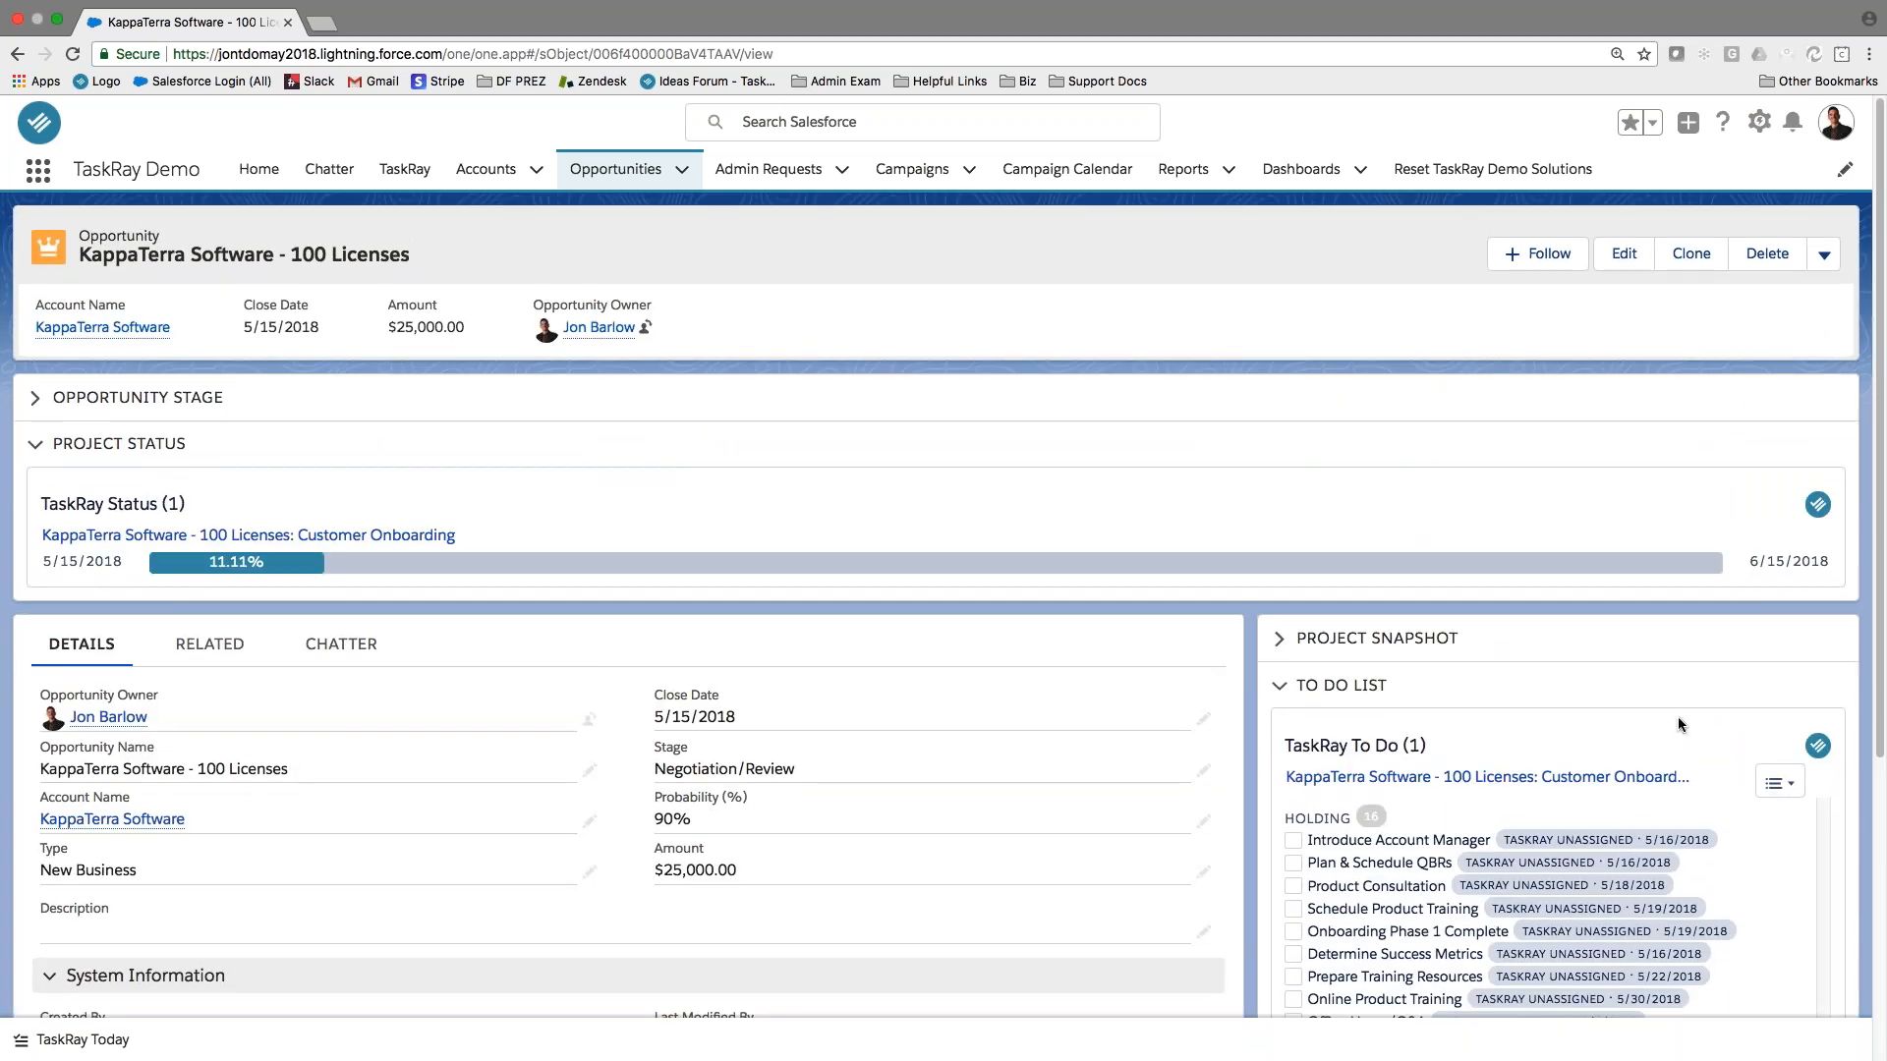
pyautogui.click(1559, 776)
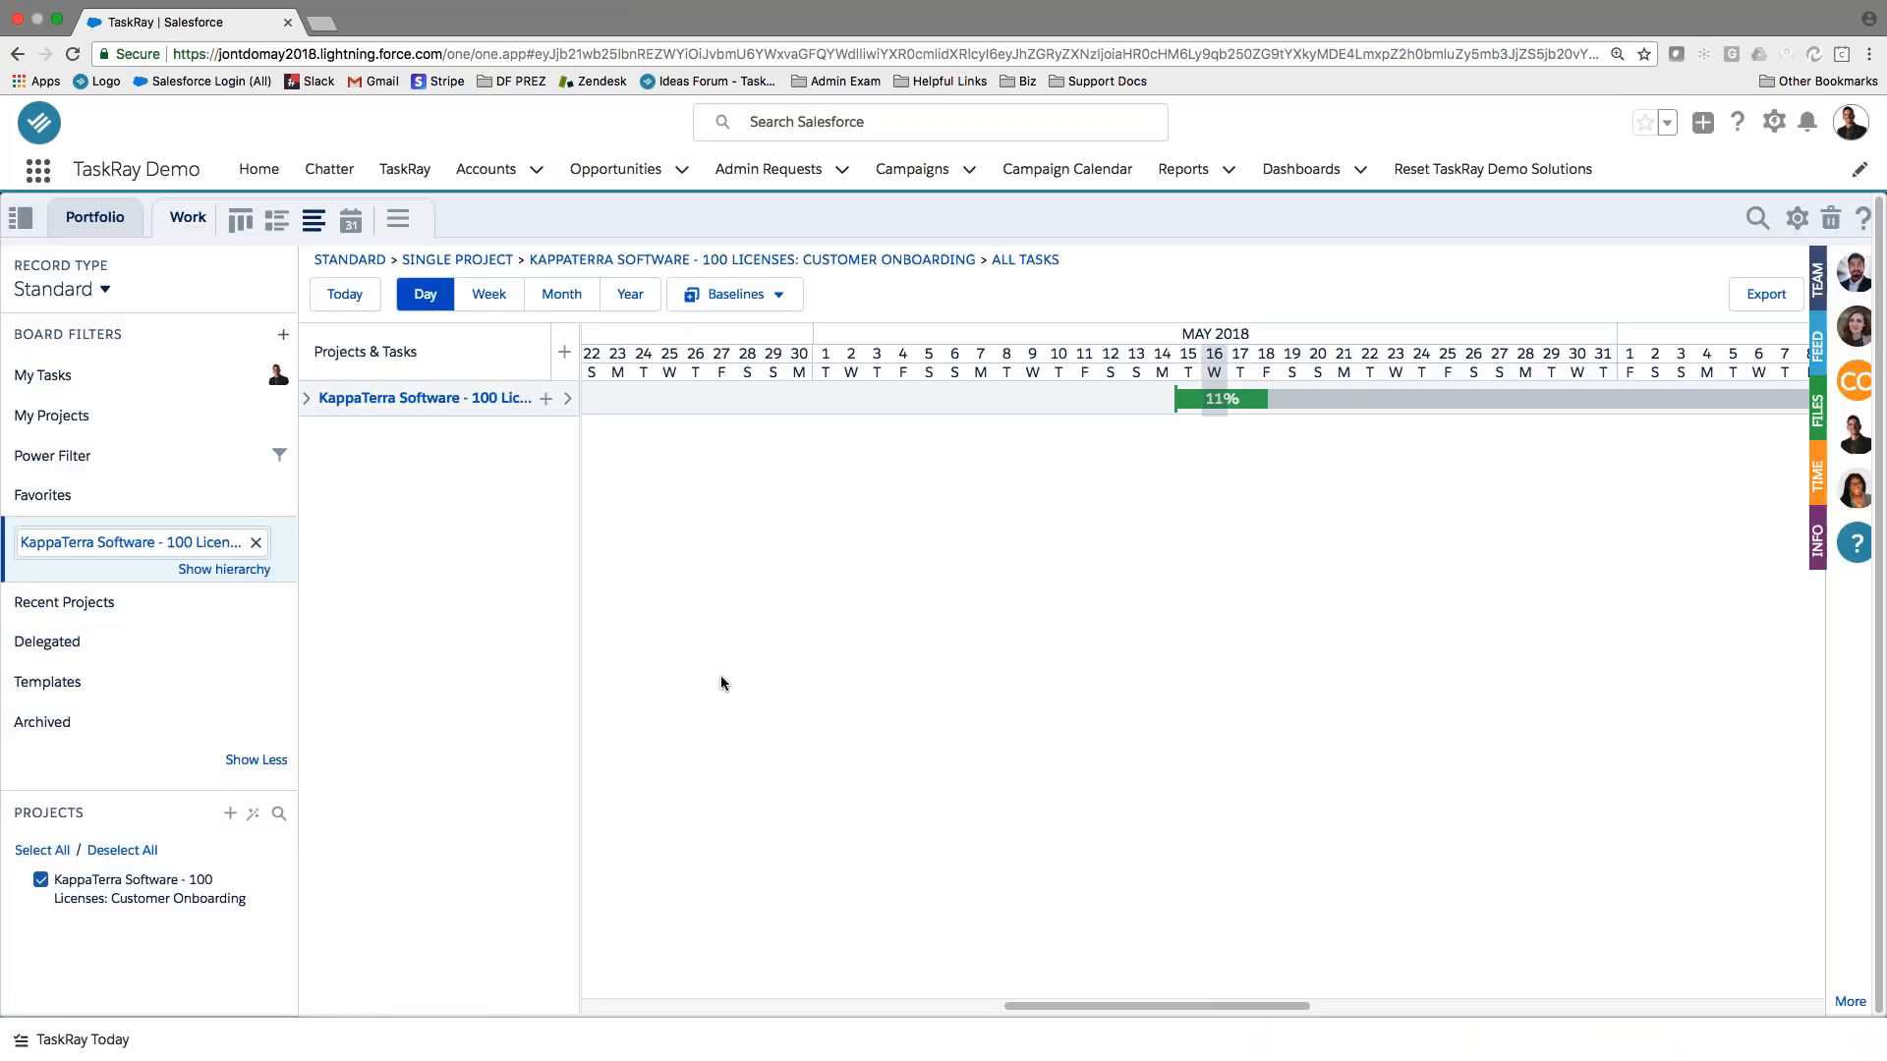
pyautogui.click(307, 398)
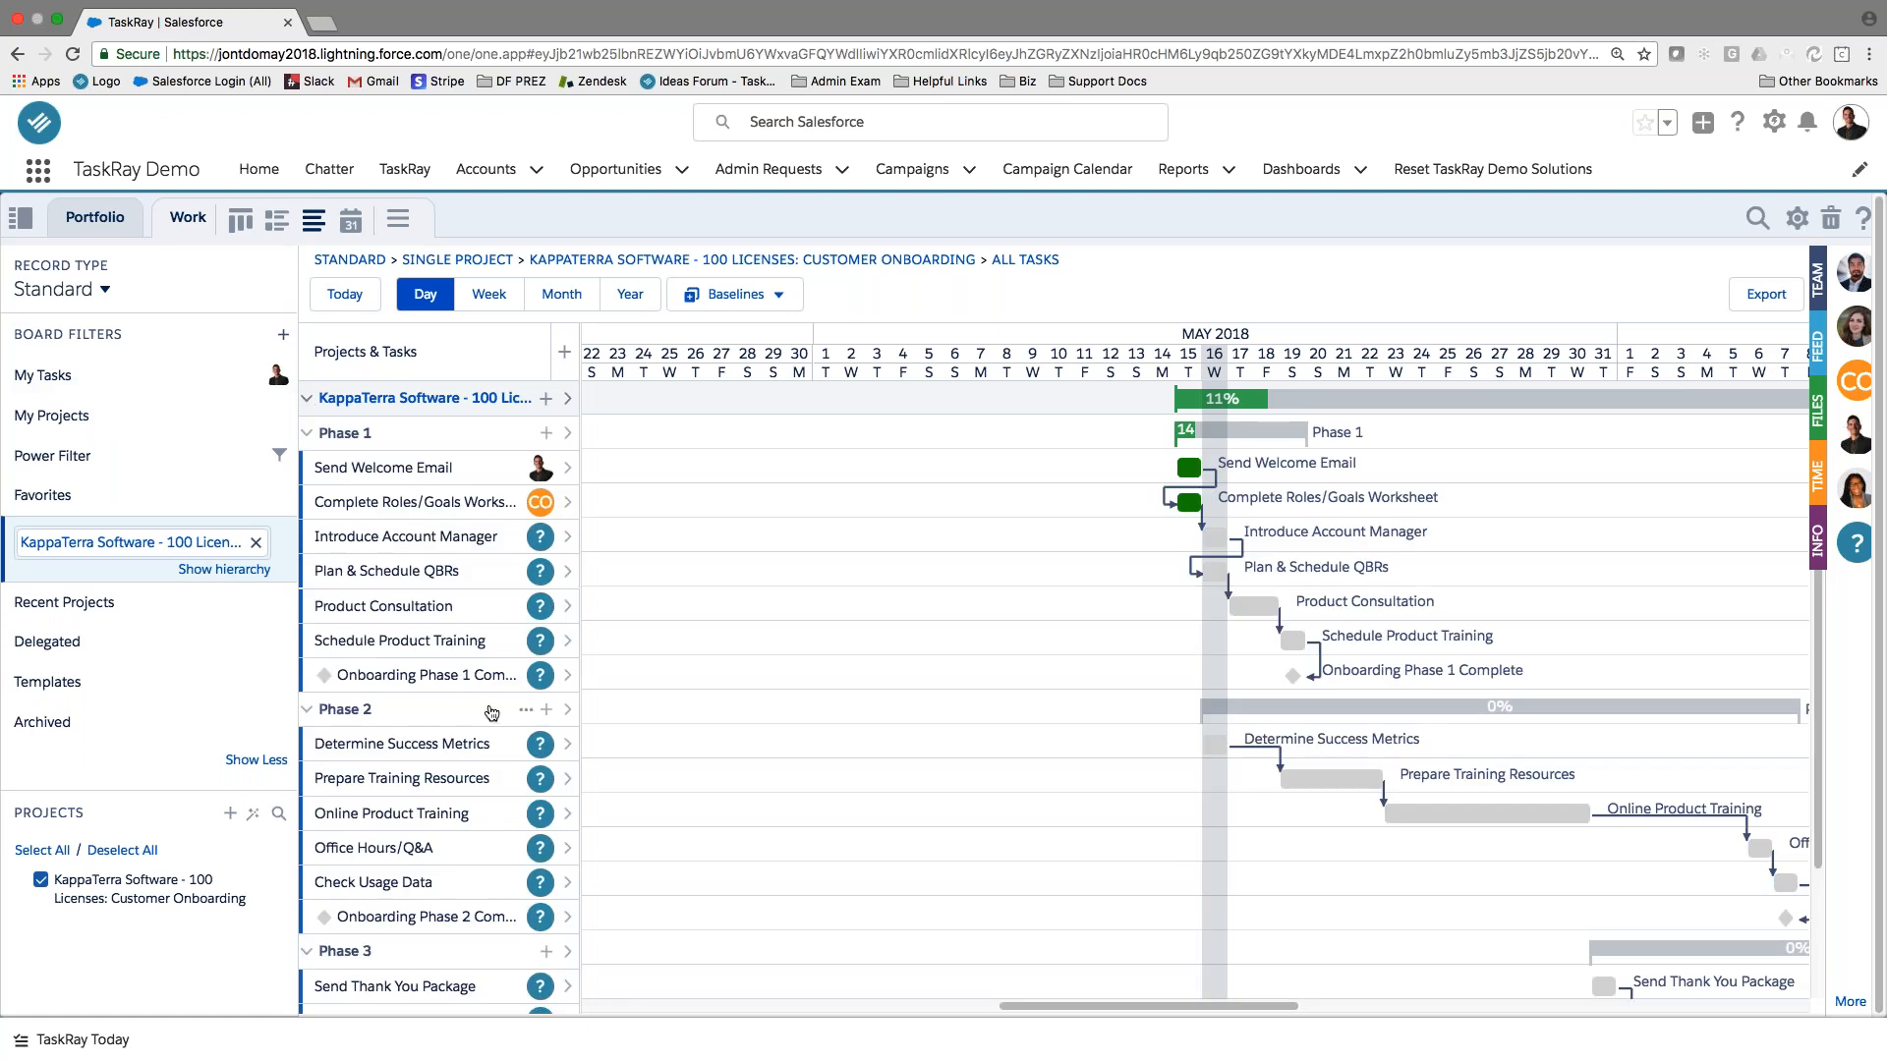
# On the Kanban board, move the Onboarding Phase 1 Complete milestone to Started and assign owners to it, Schedule Product Training, Product Consultation, and Plan & Schedule QBRs.
pyautogui.click(239, 220)
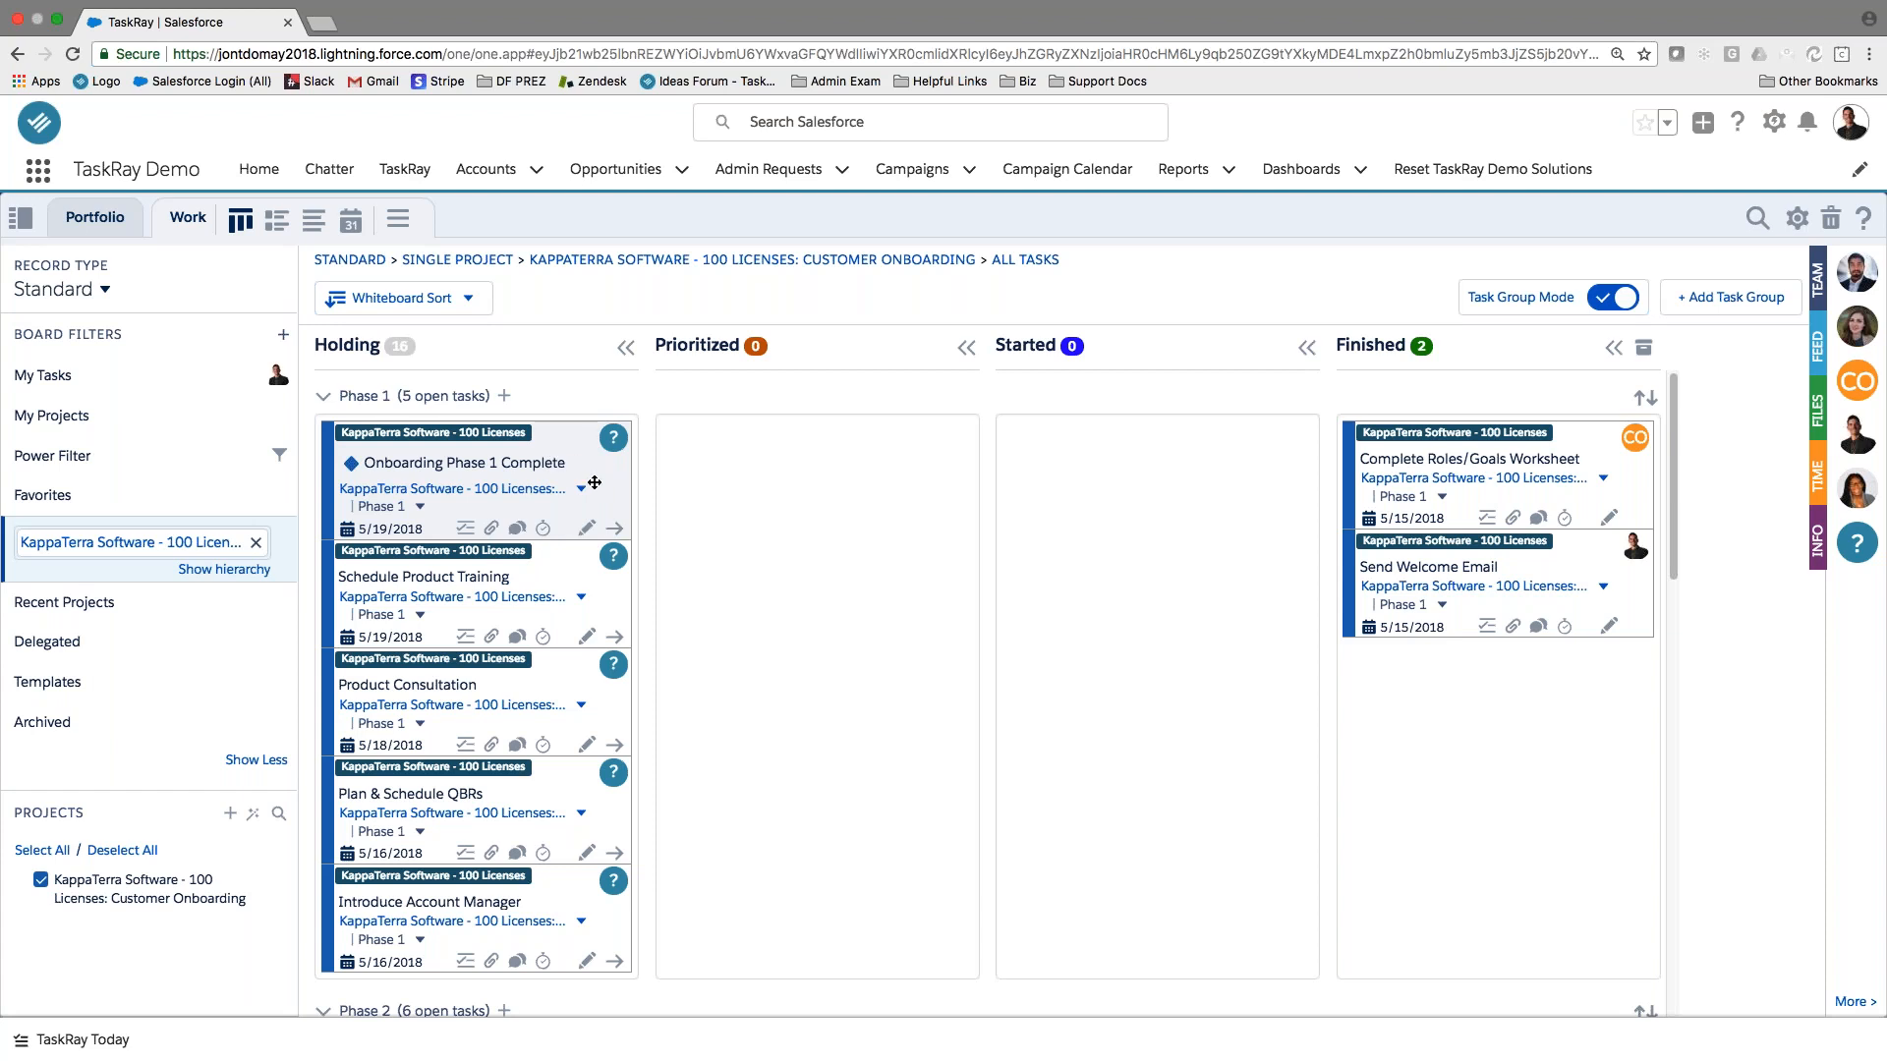
pyautogui.moveTo(549, 460); pyautogui.dragTo(1133, 513)
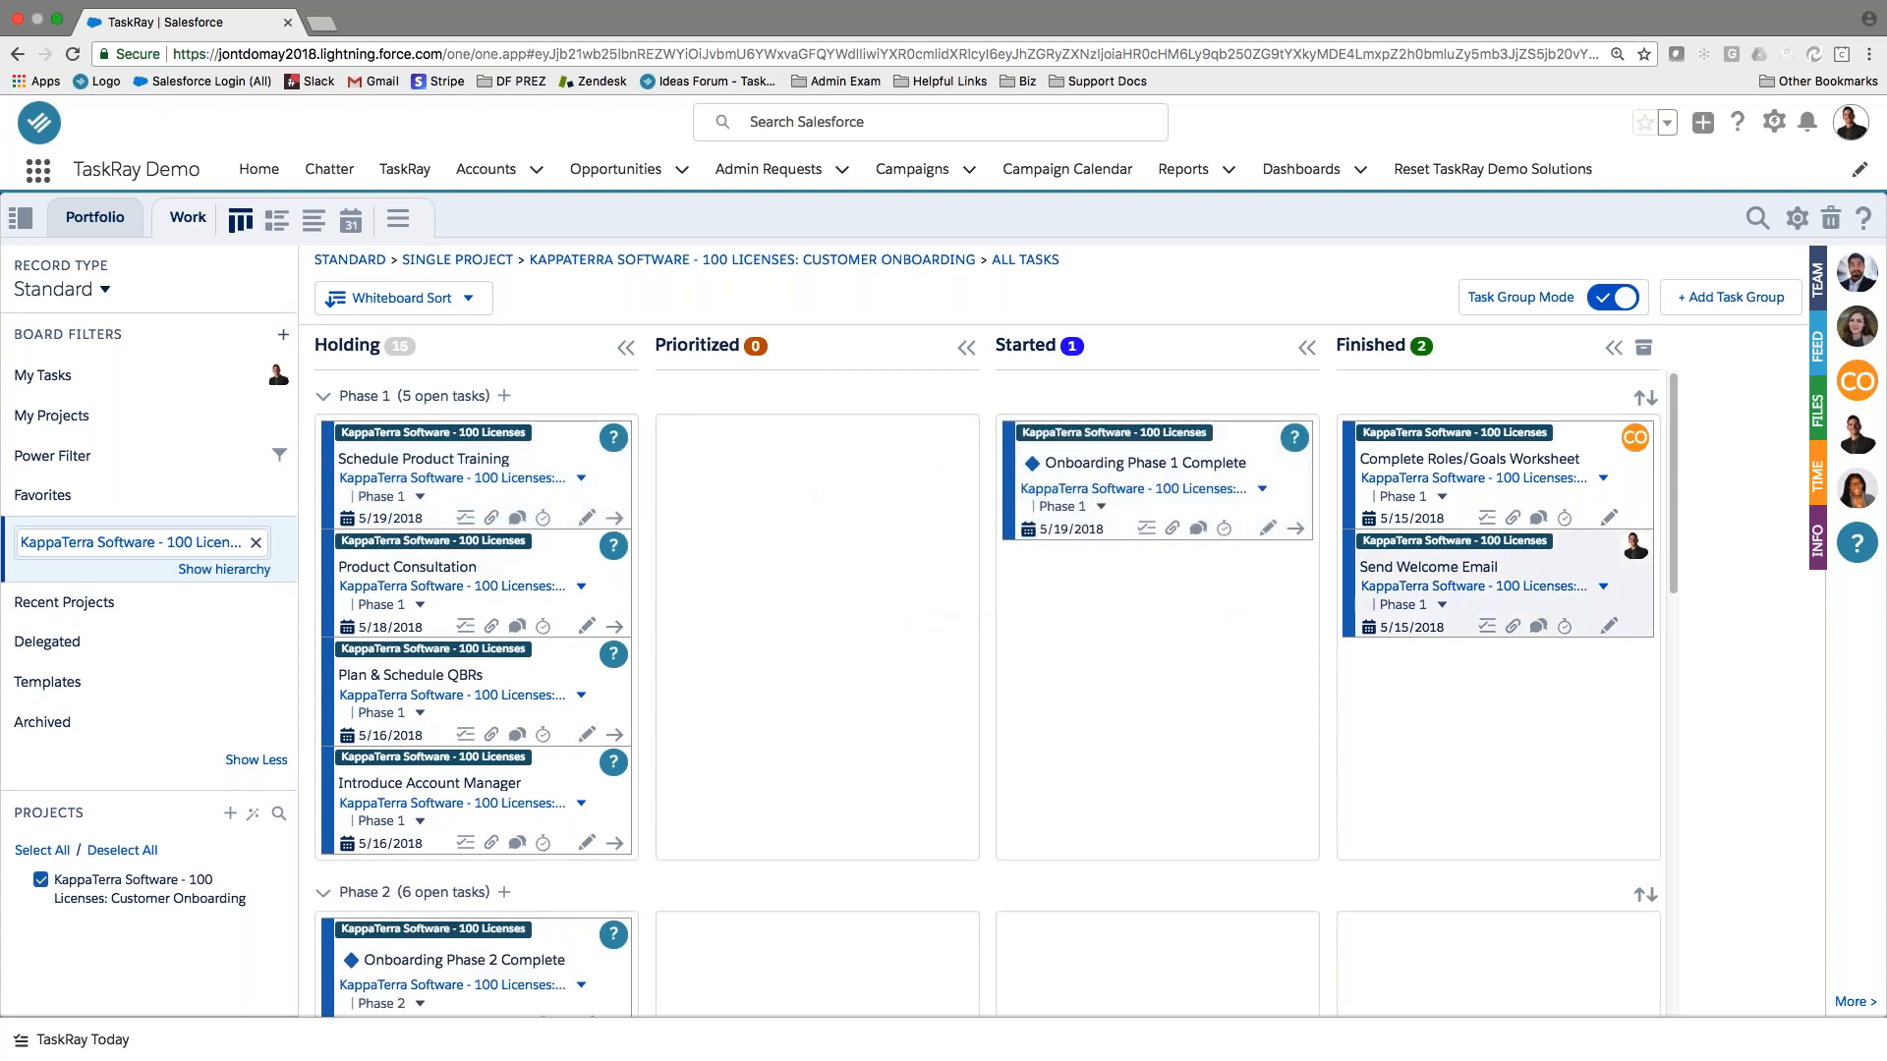
pyautogui.moveTo(1851, 437); pyautogui.dragTo(1270, 491)
pyautogui.moveTo(1856, 489); pyautogui.dragTo(600, 473)
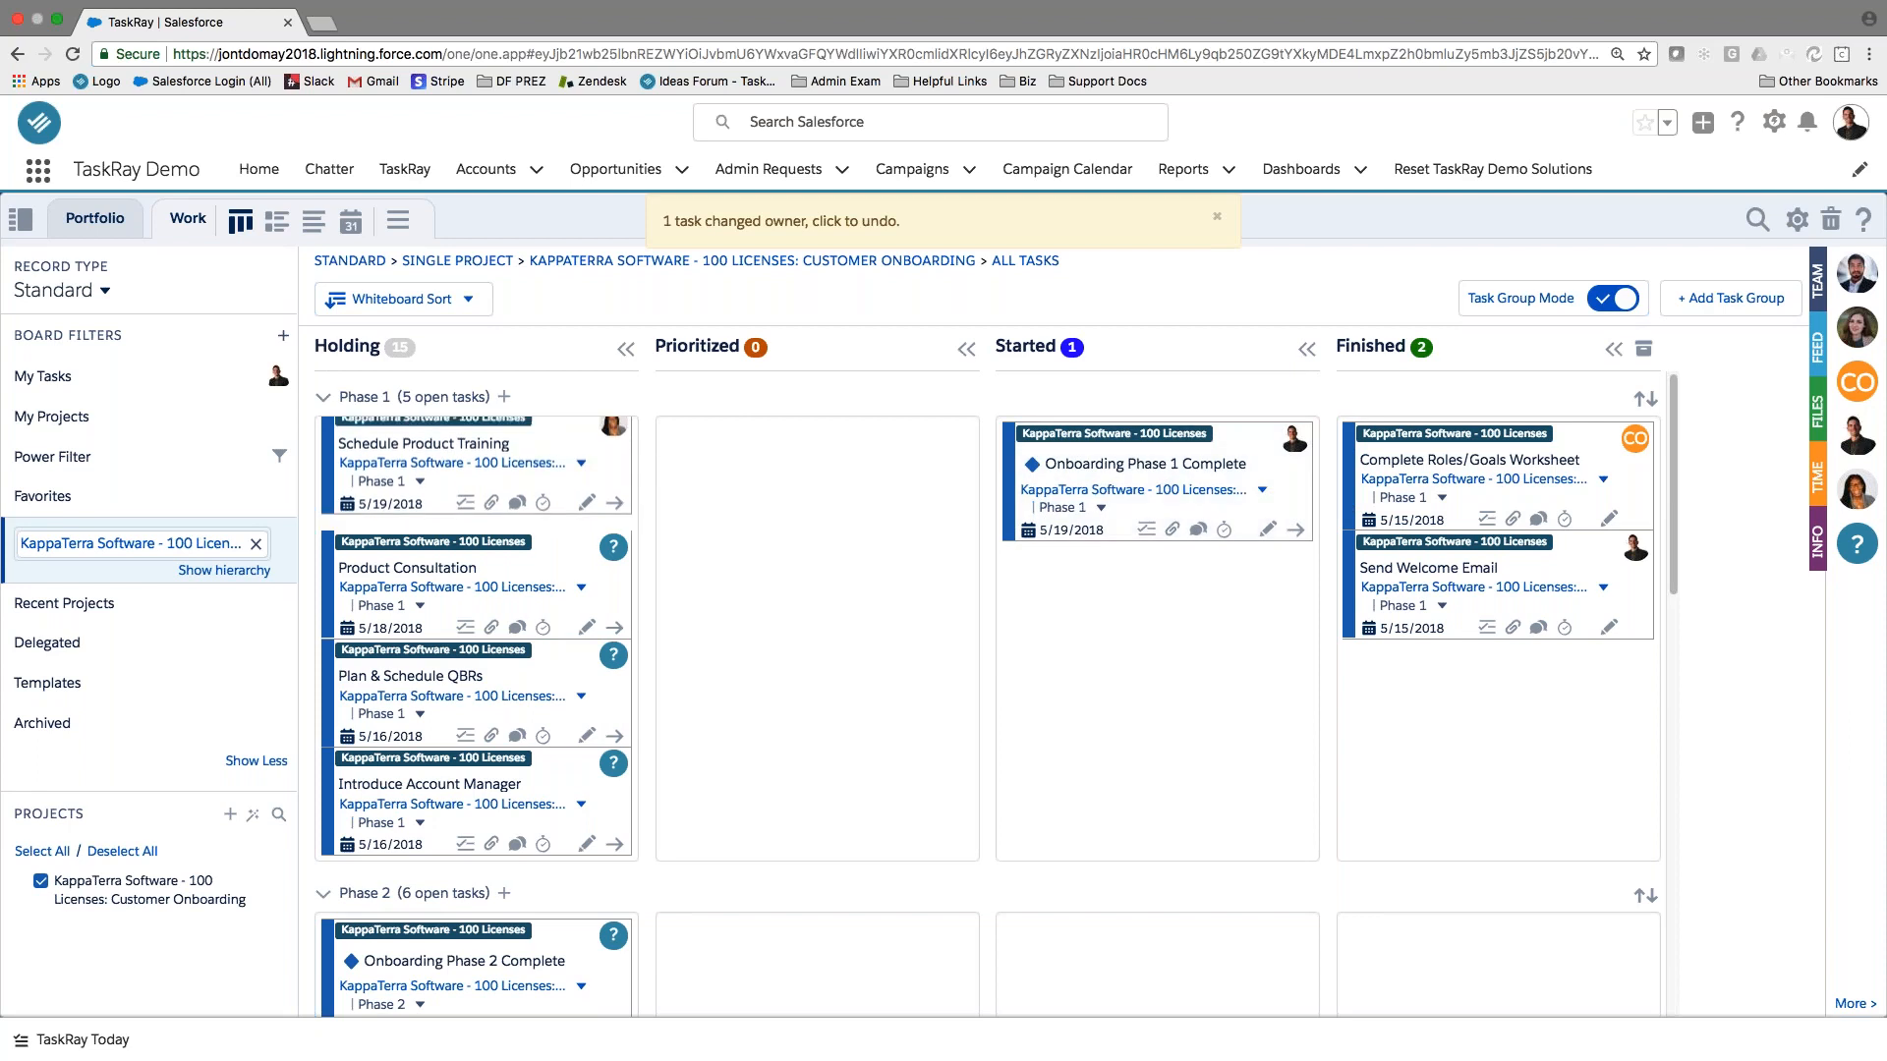
pyautogui.moveTo(1856, 327); pyautogui.dragTo(629, 579)
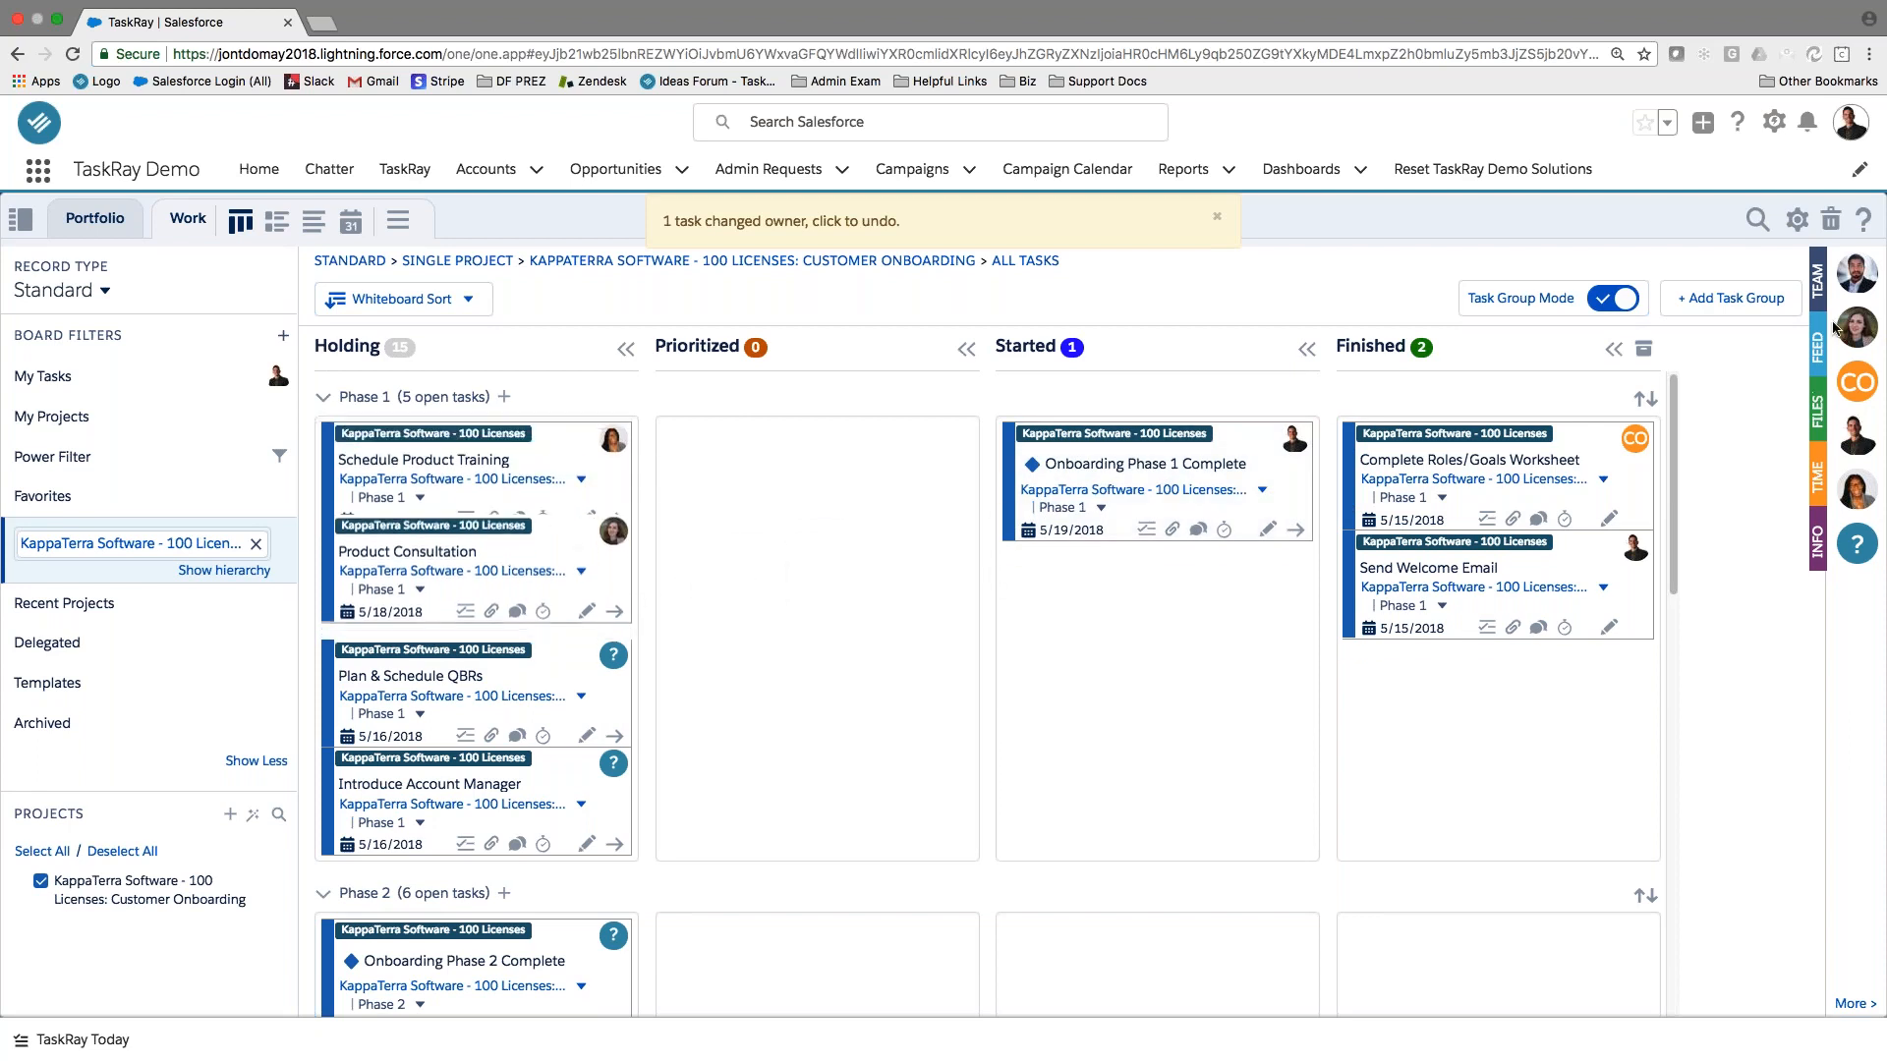
pyautogui.moveTo(1857, 276); pyautogui.dragTo(621, 678)
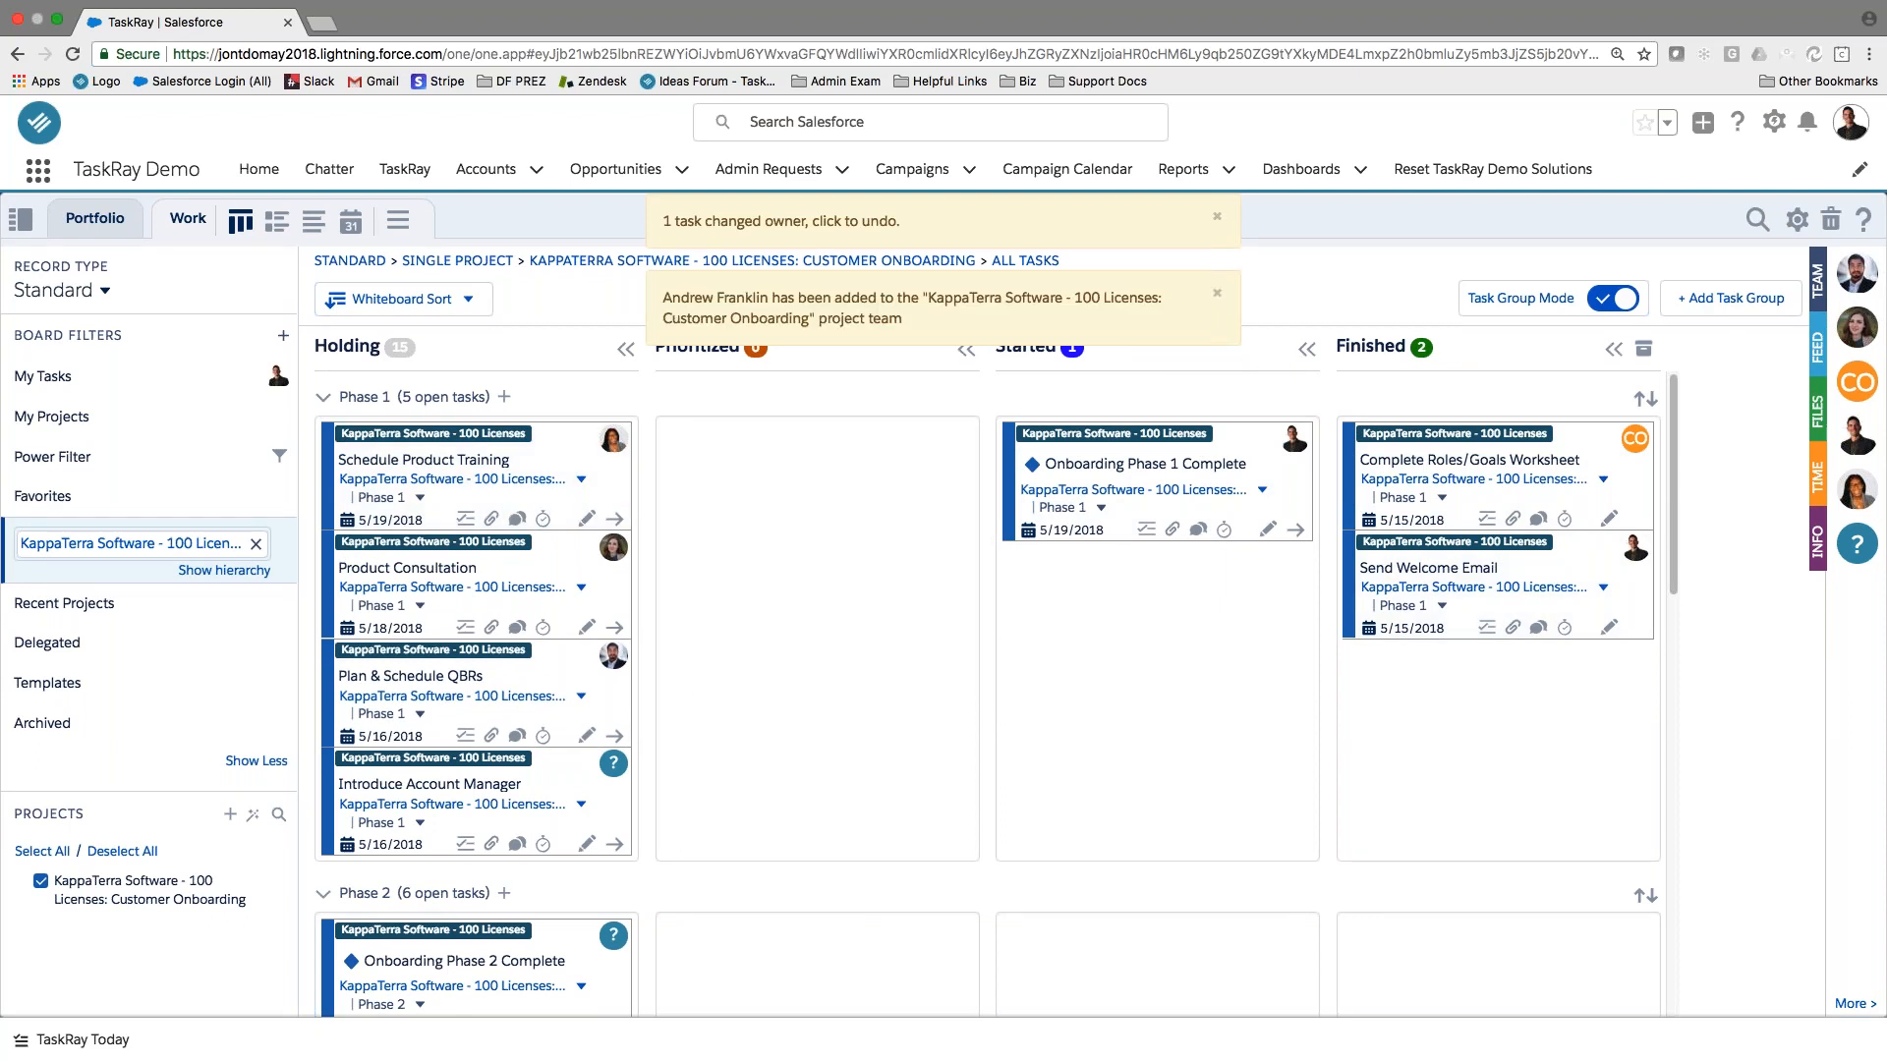
pyautogui.moveTo(314, 346); pyautogui.dragTo(379, 350)
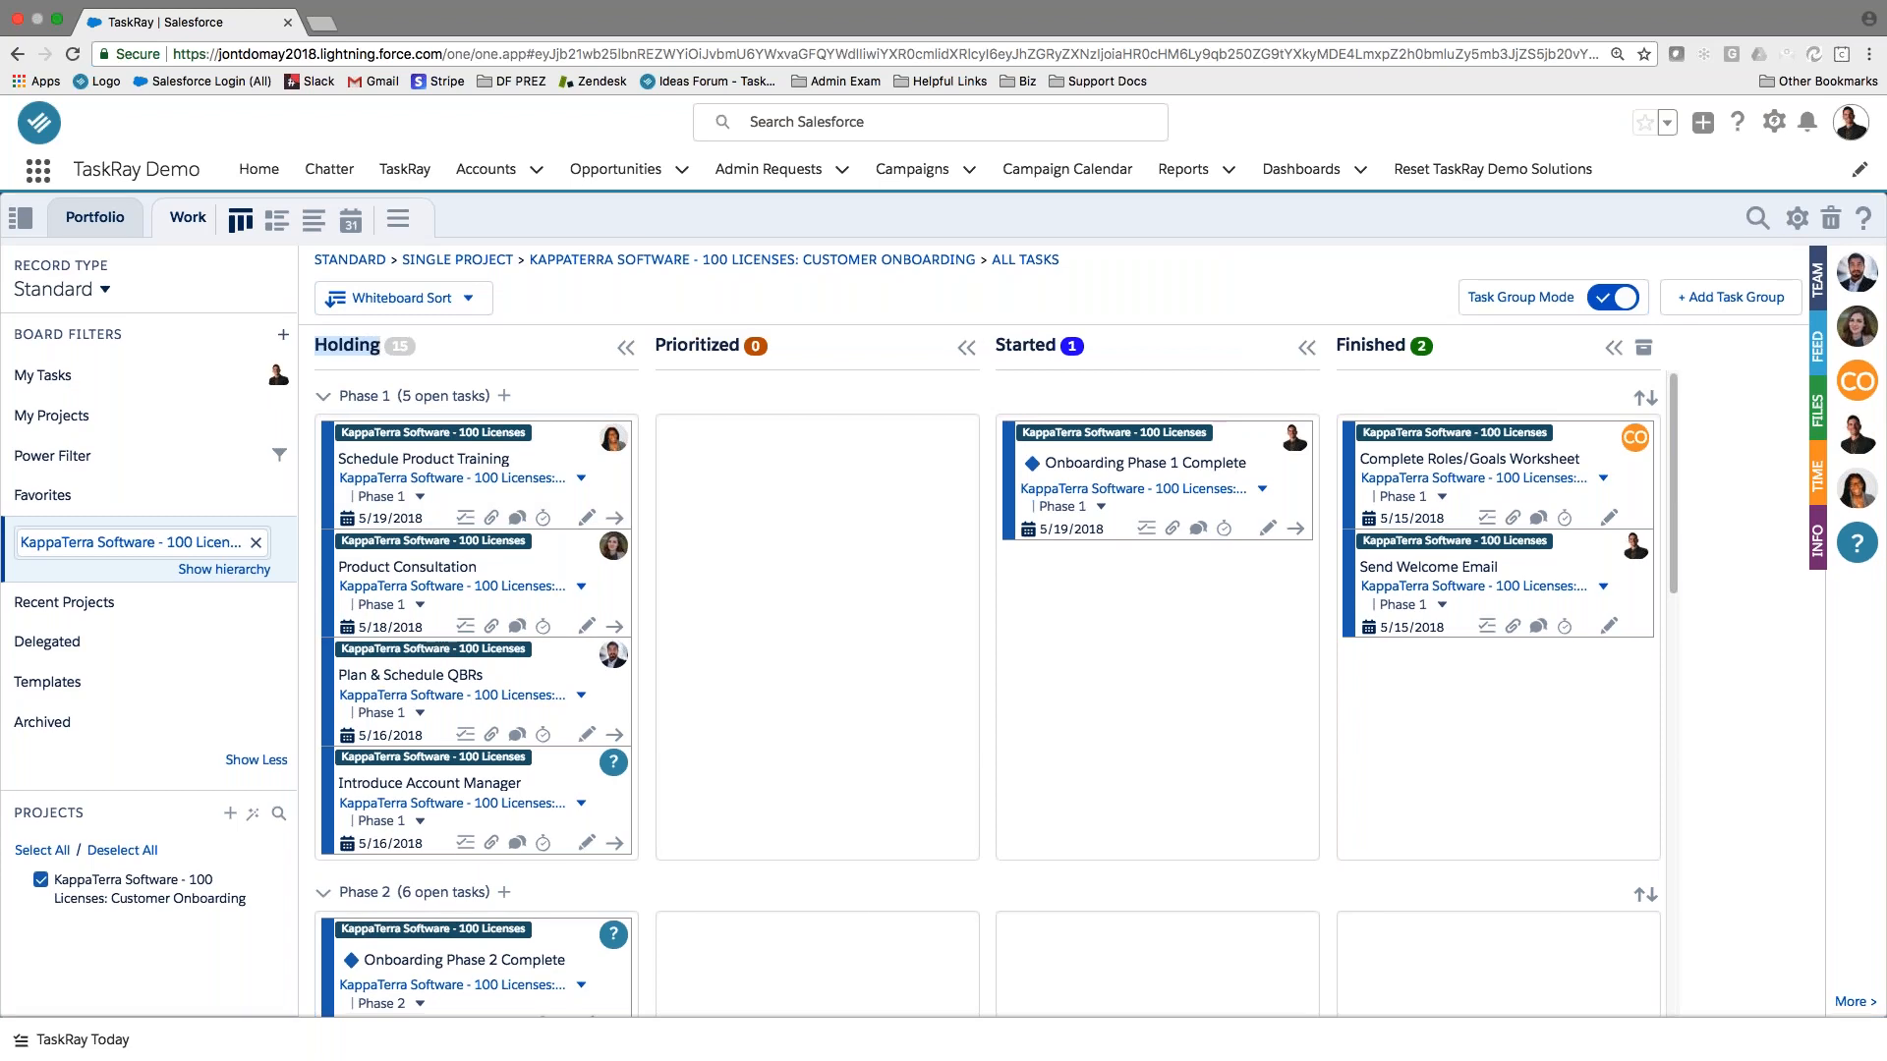
pyautogui.click(322, 331)
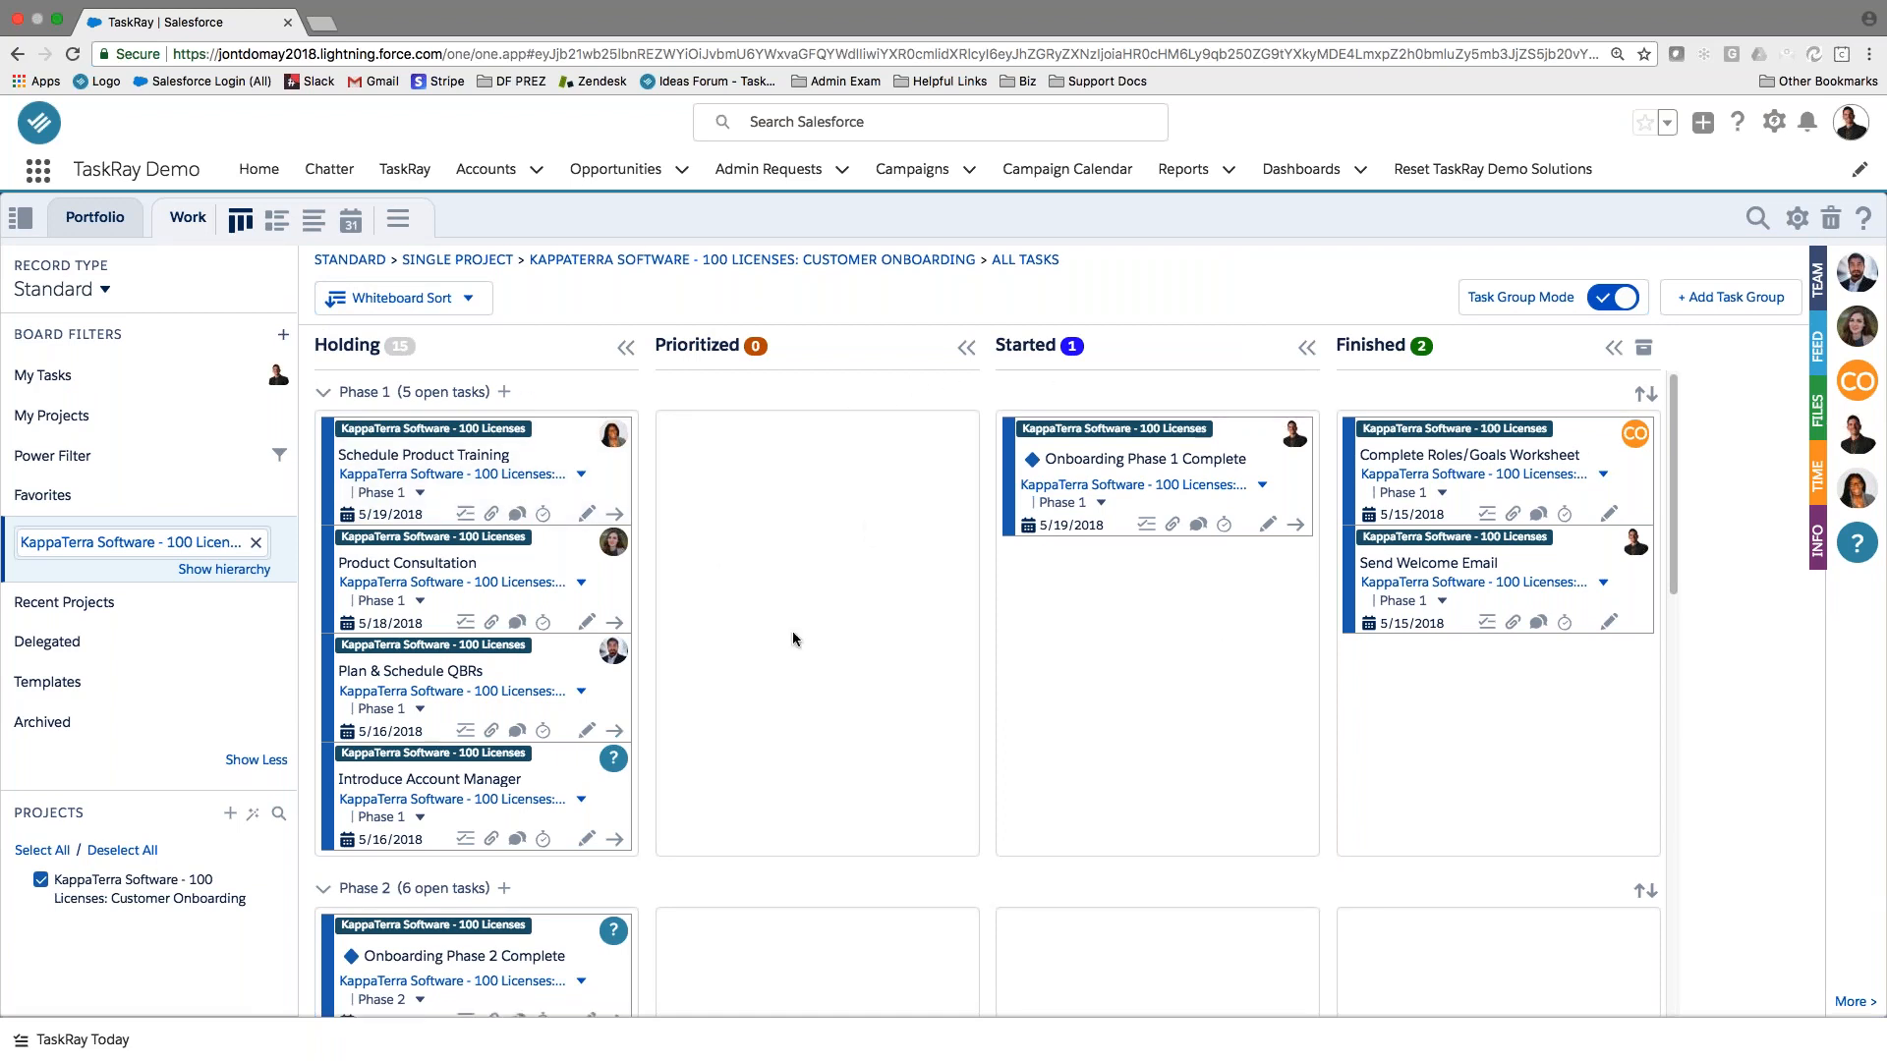
pyautogui.scroll(-1, 792, 631)
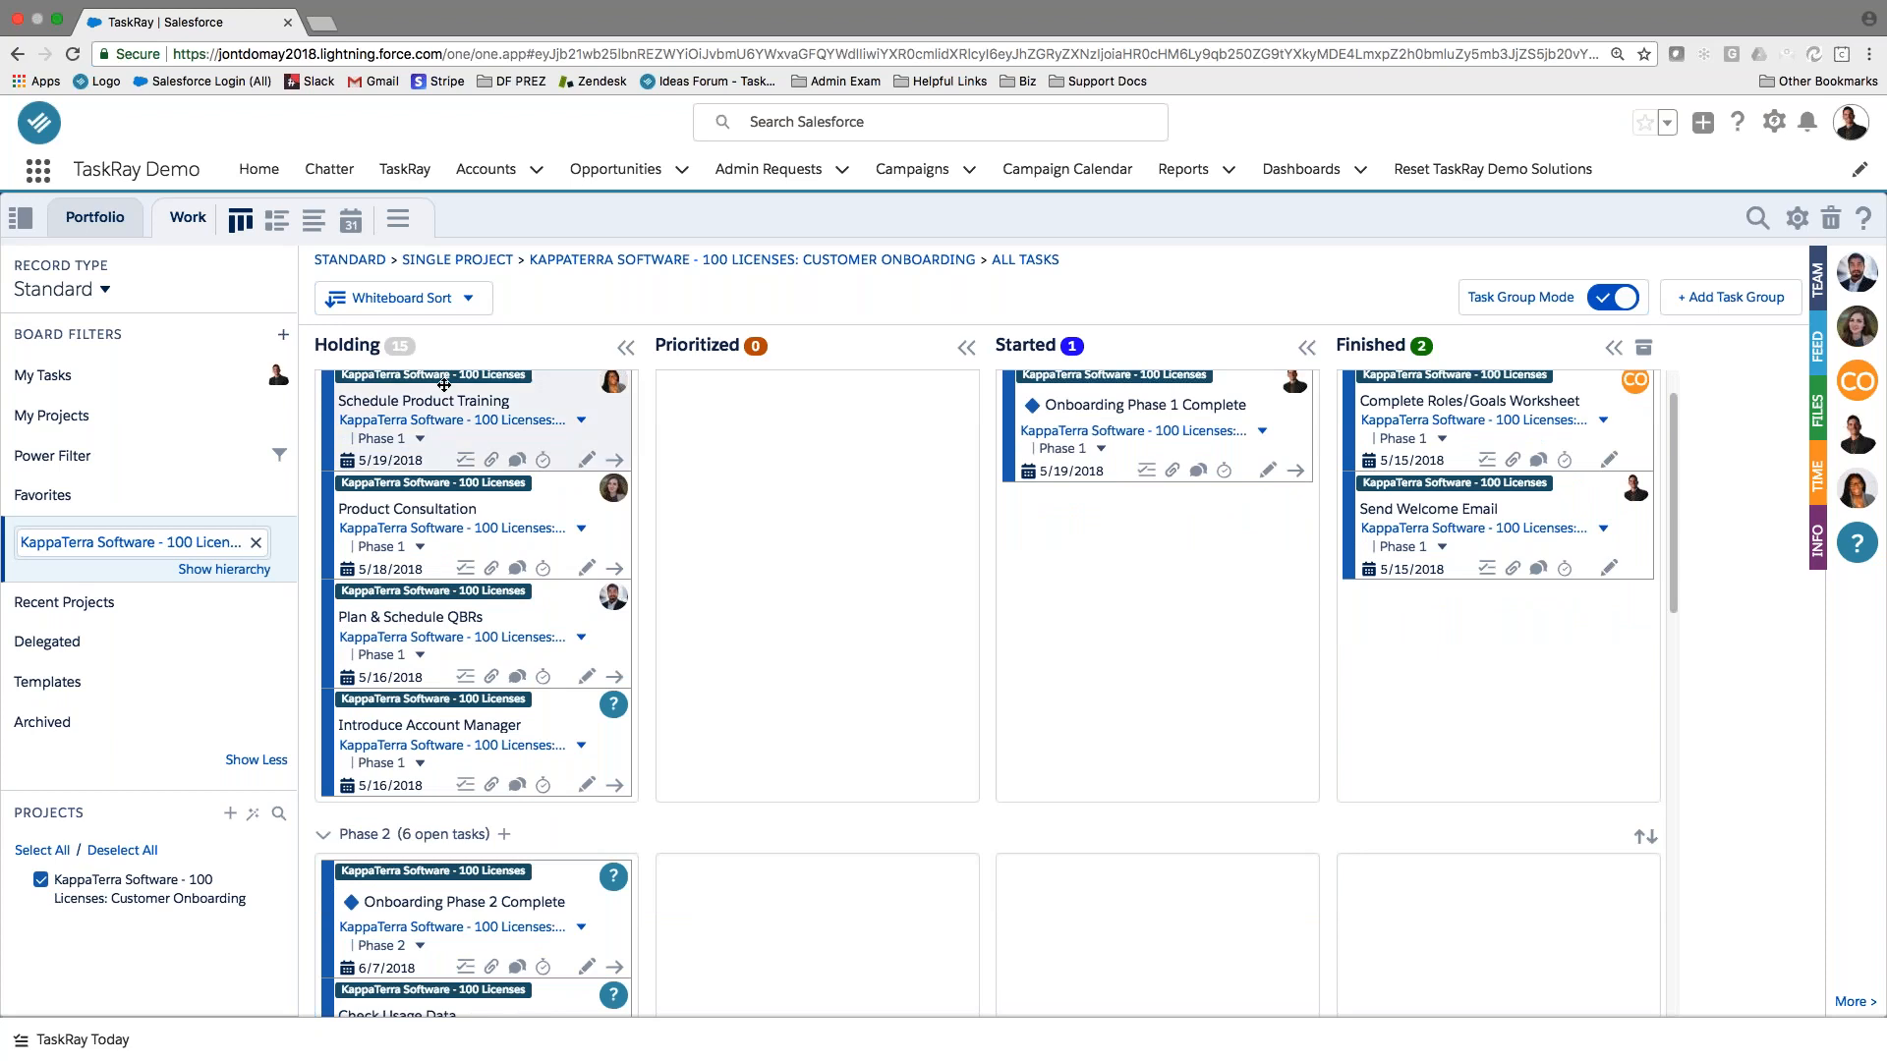
pyautogui.scroll(-1, 1106, 827)
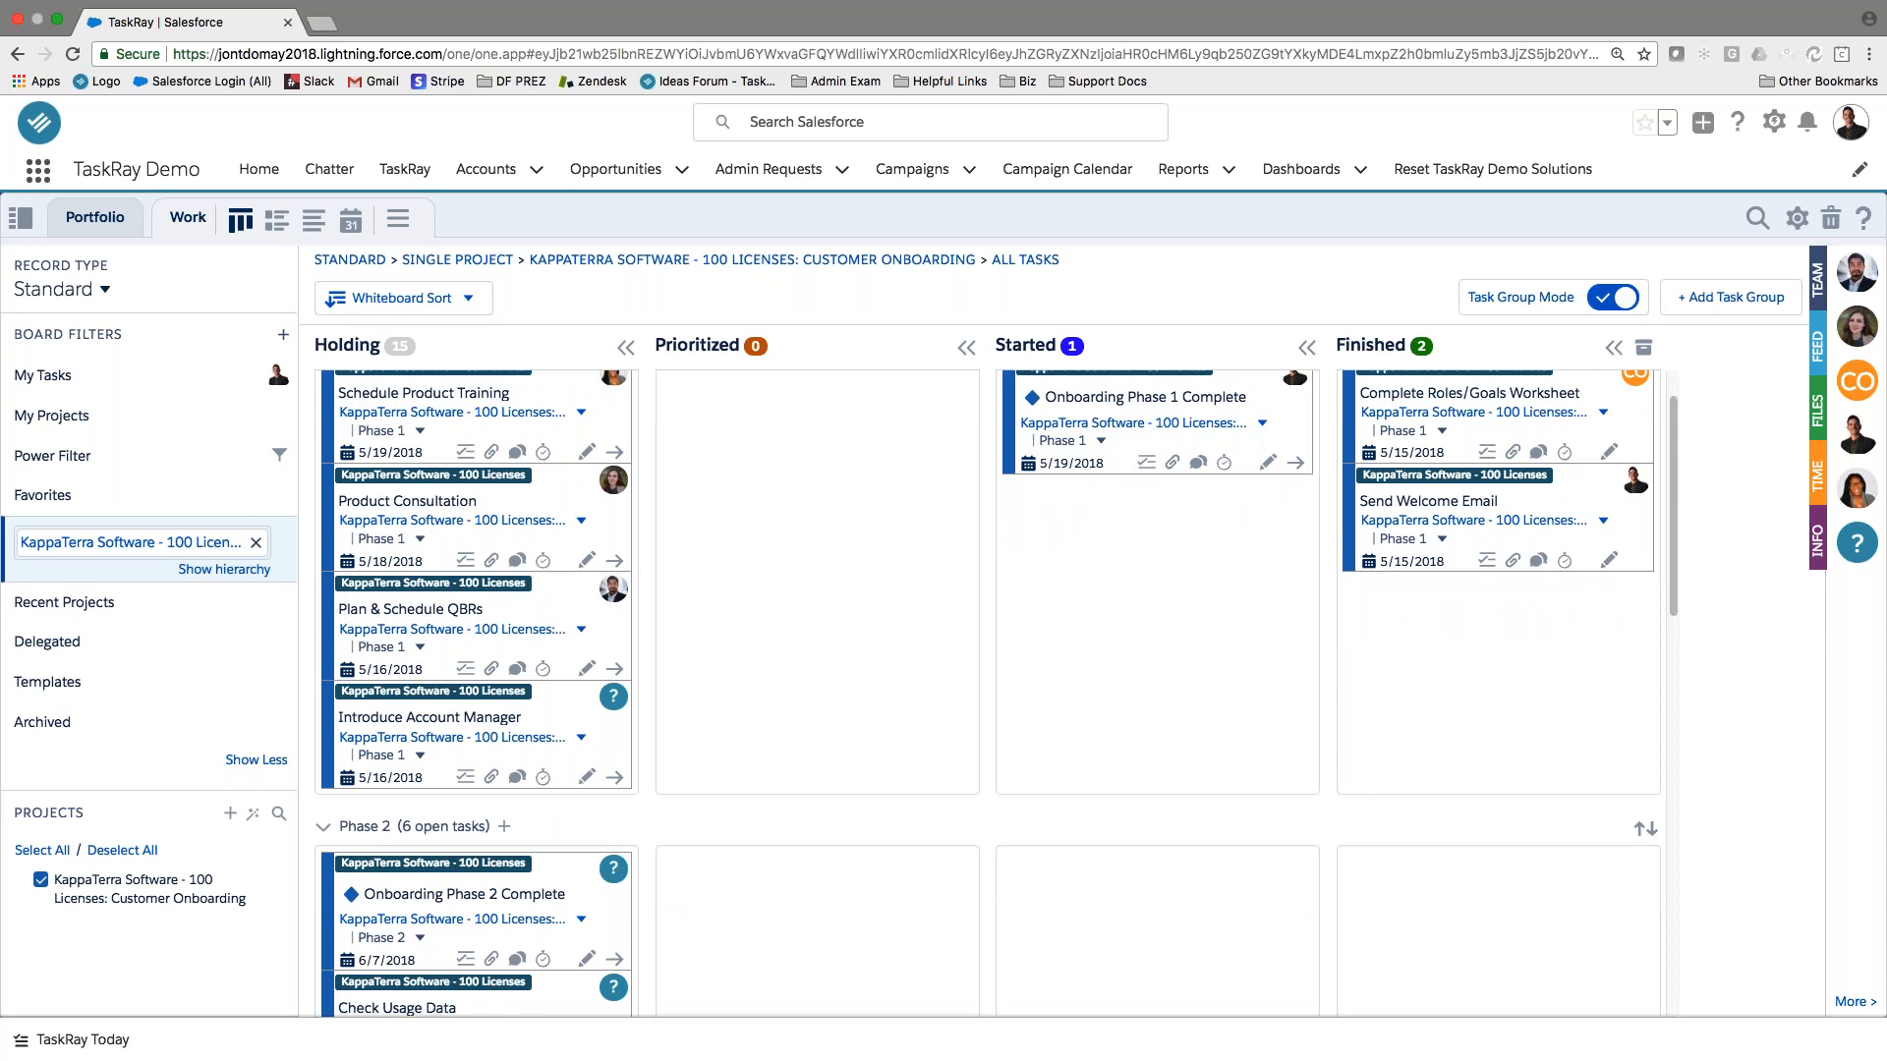
pyautogui.scroll(1, 986, 694)
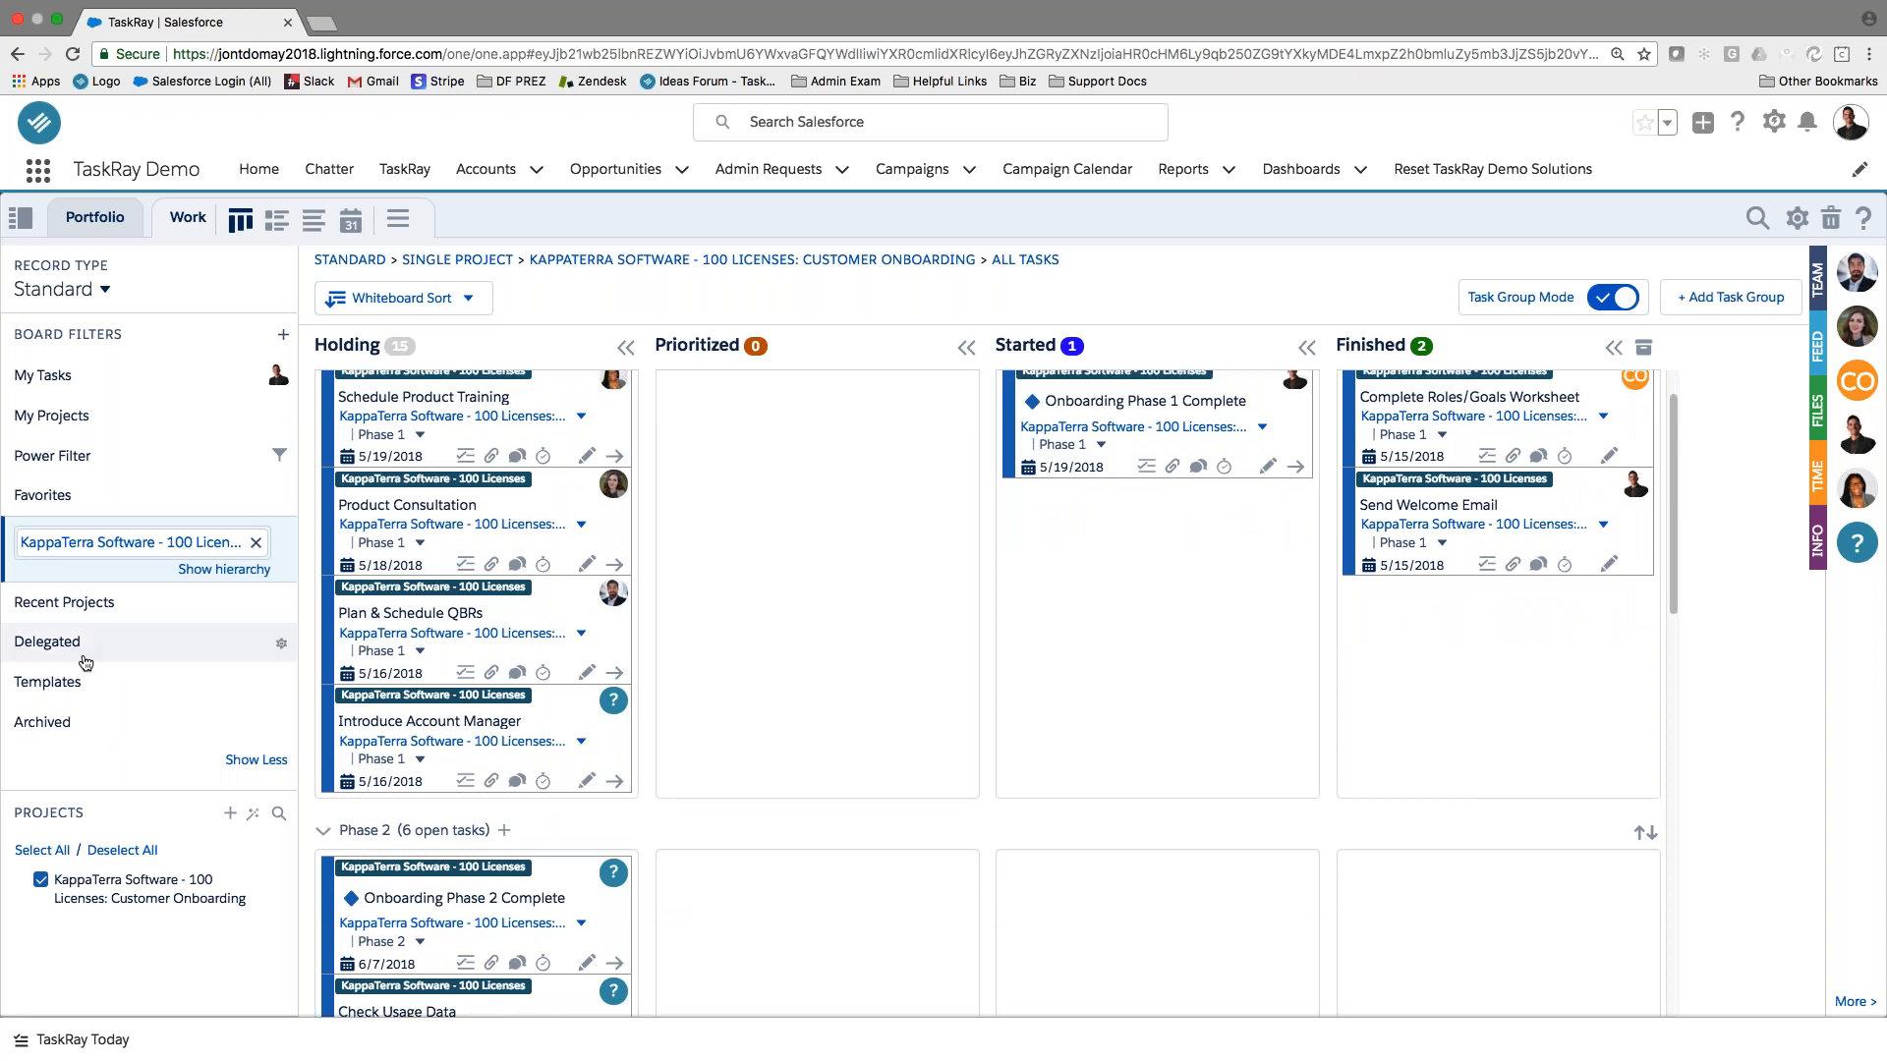
# Clear the single-project filter and show My Tasks across all projects on the board.
pyautogui.click(256, 543)
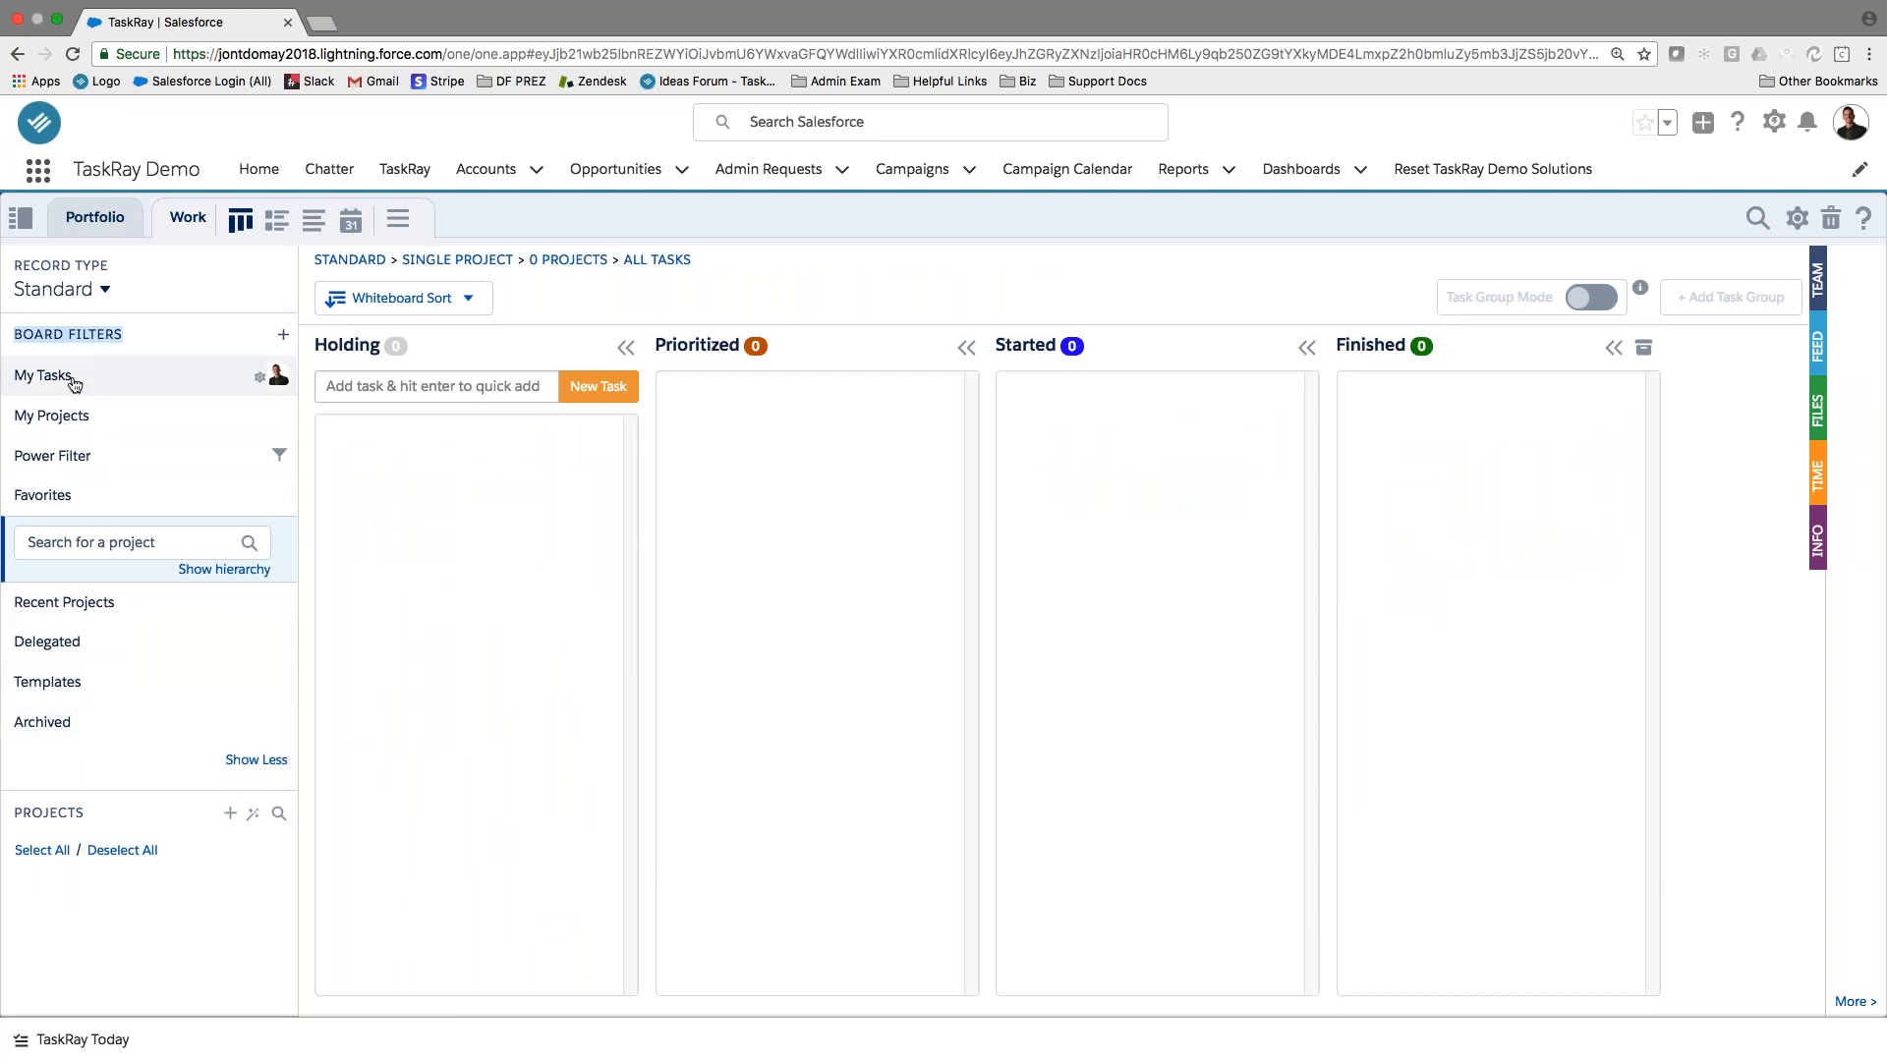
pyautogui.click(118, 385)
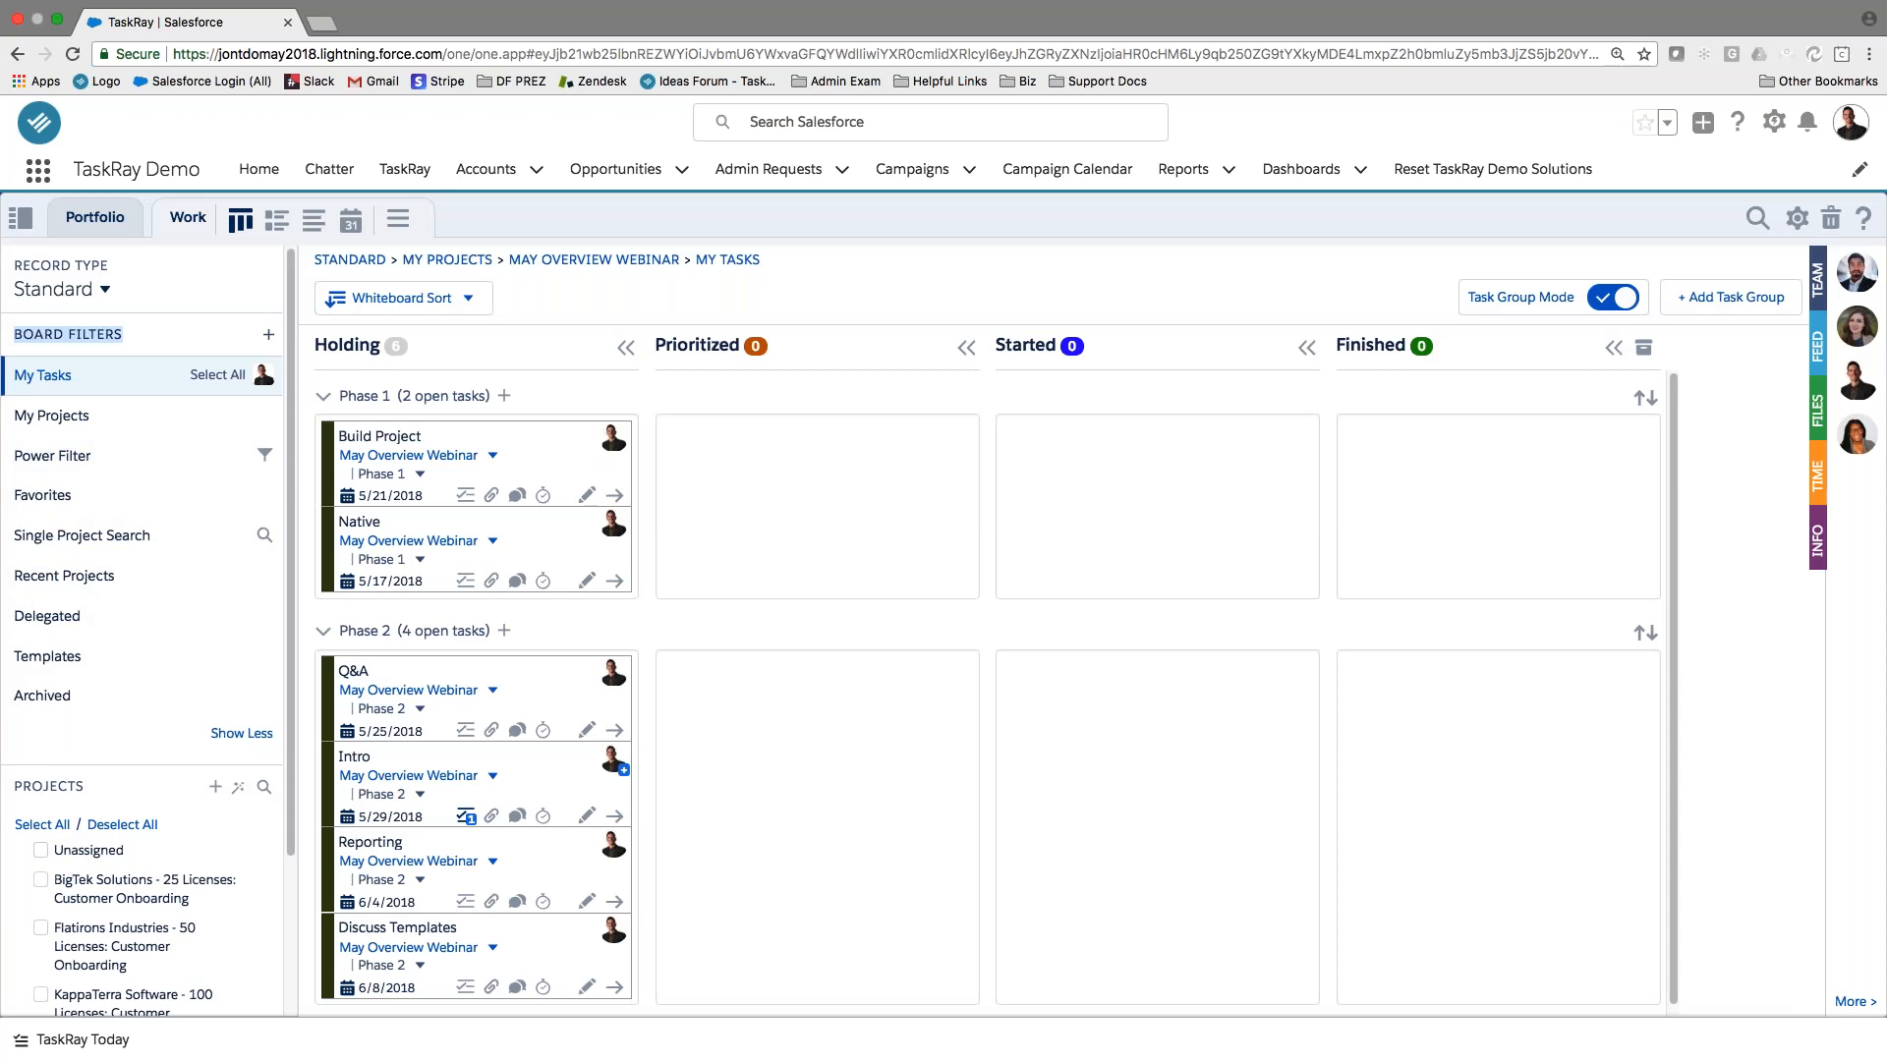
pyautogui.click(69, 834)
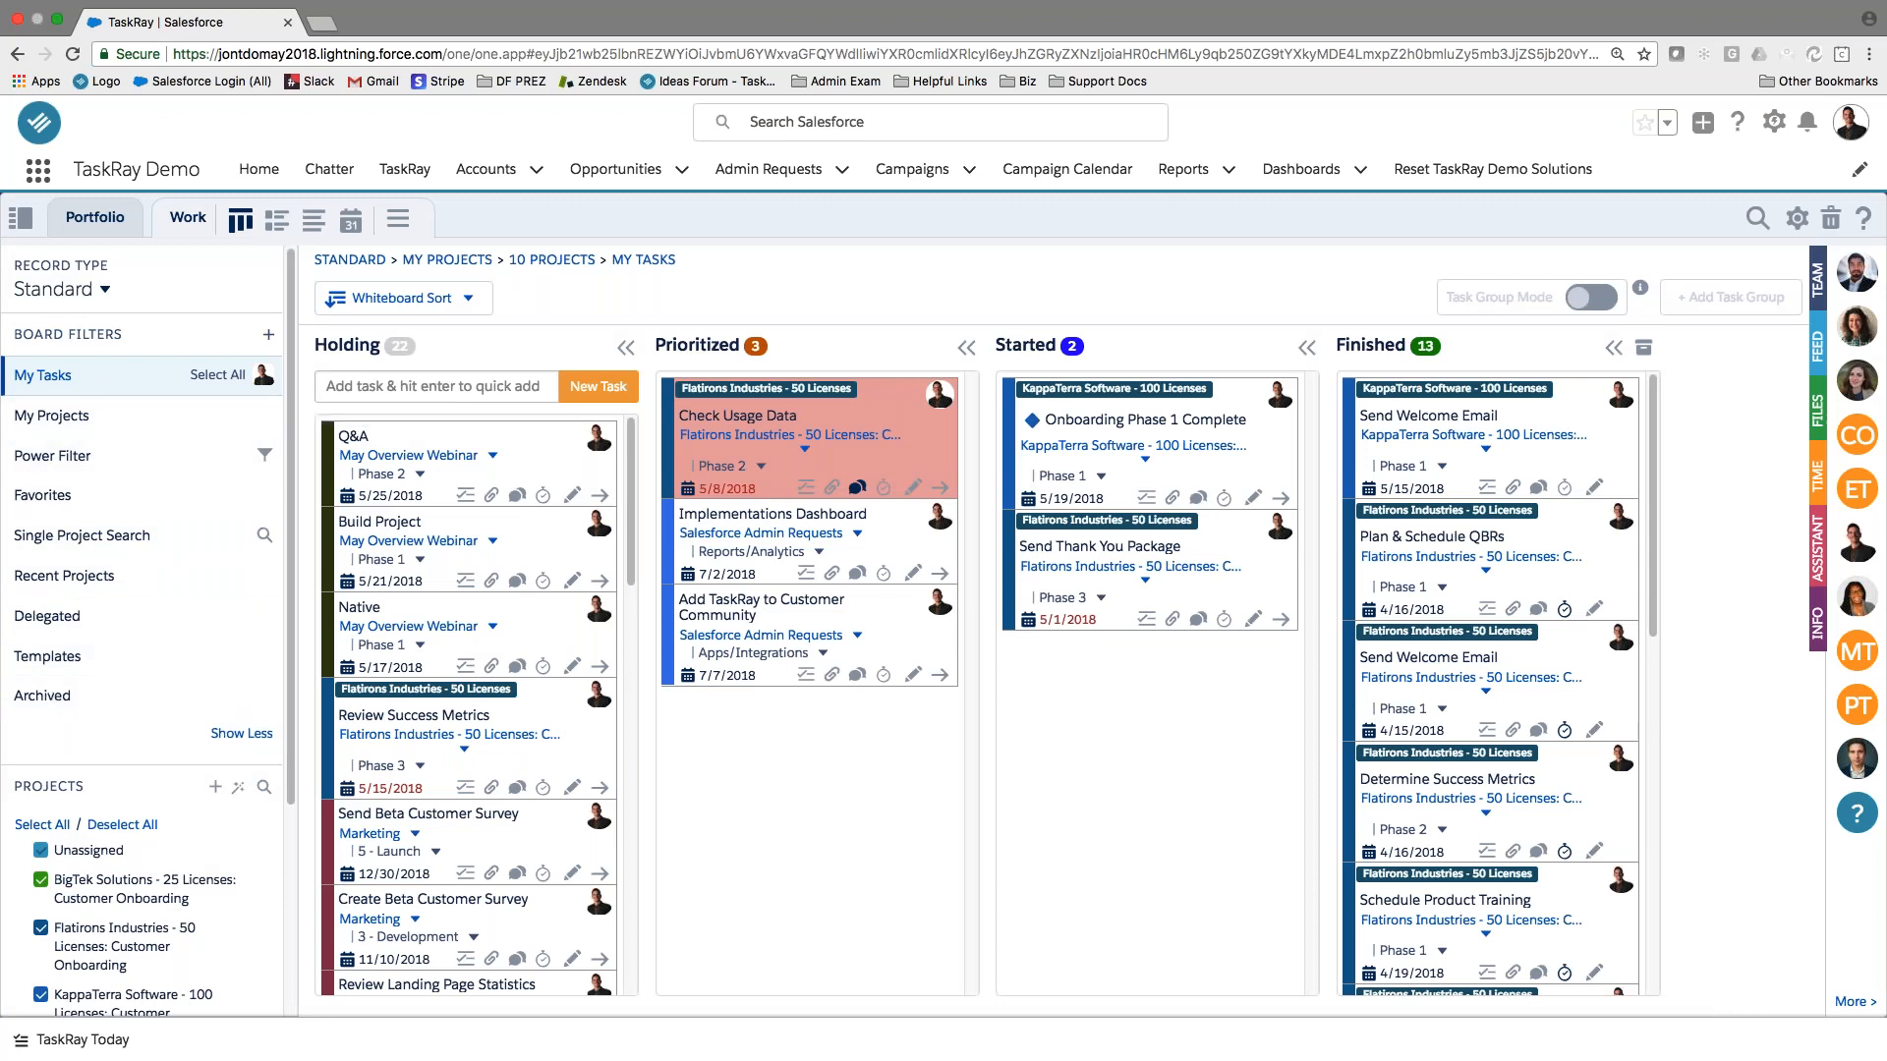
# View the options for adding a board filter, then open the Check Usage Data task's details and close them.
pyautogui.click(268, 335)
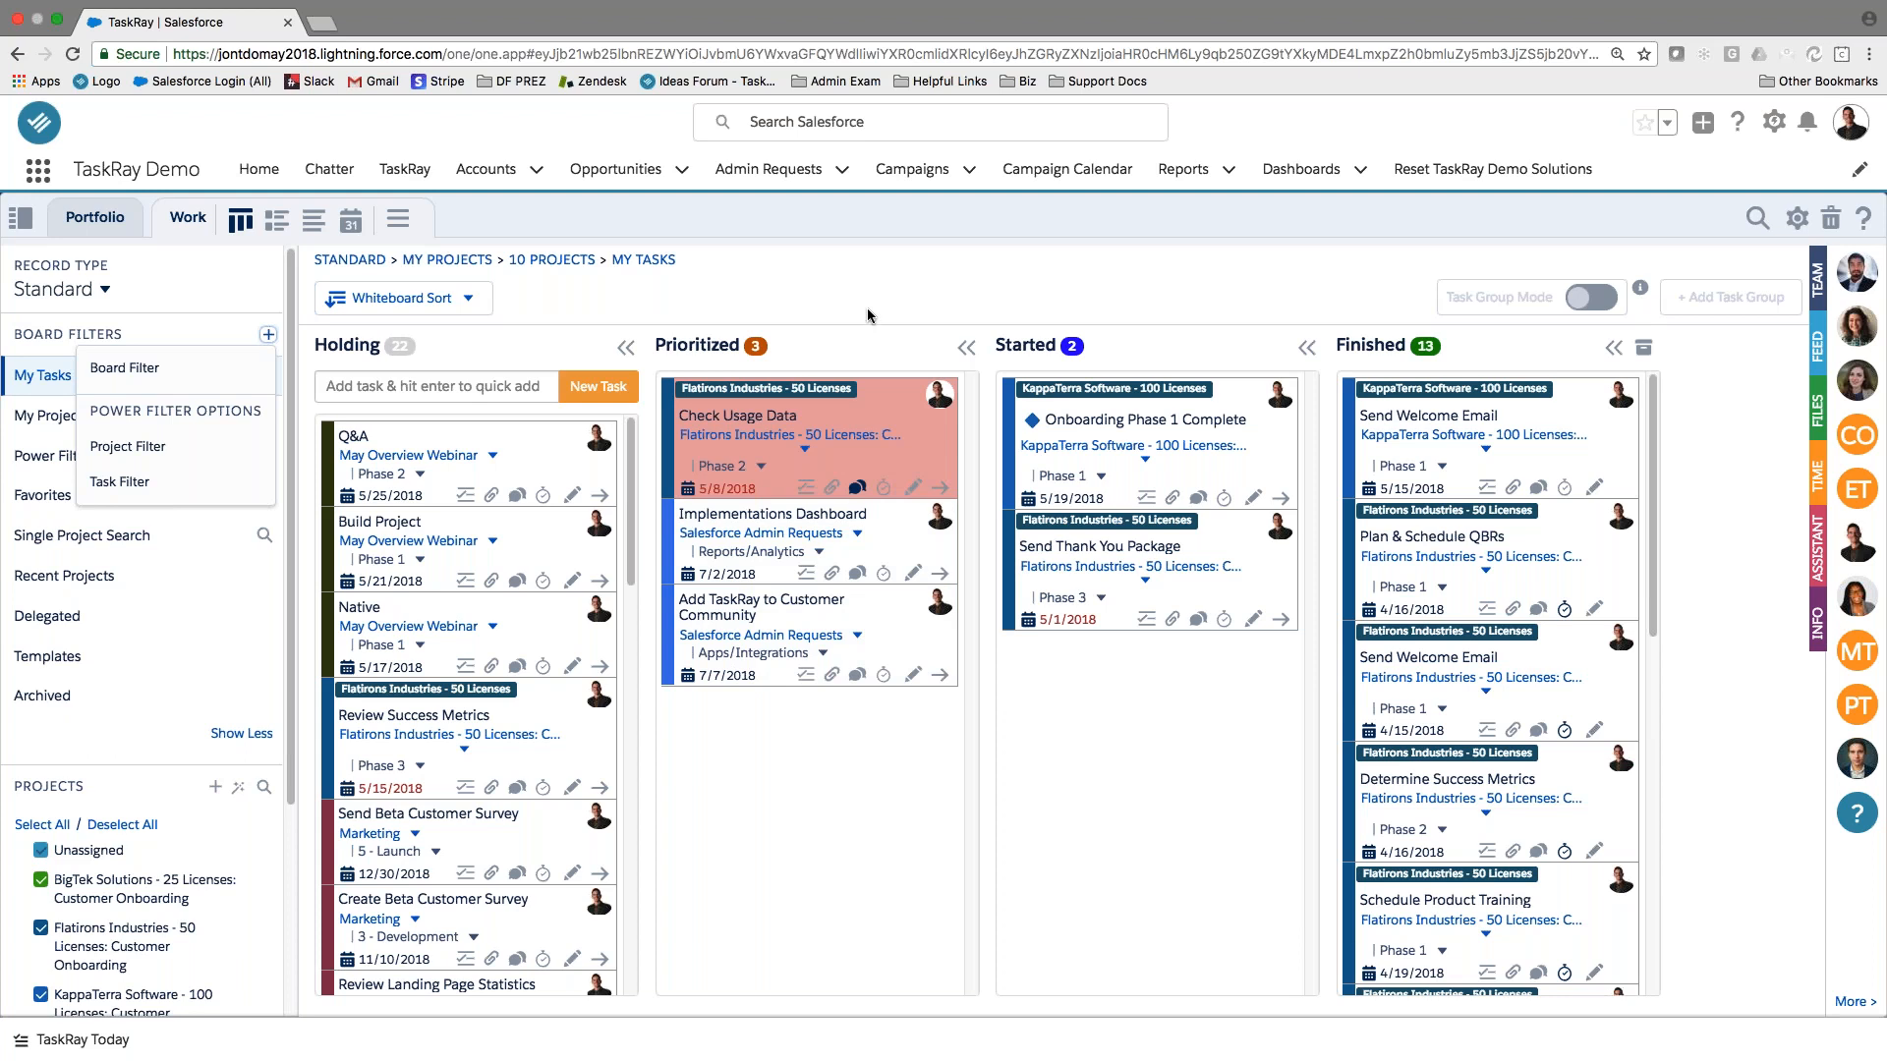
pyautogui.click(885, 416)
pyautogui.click(885, 417)
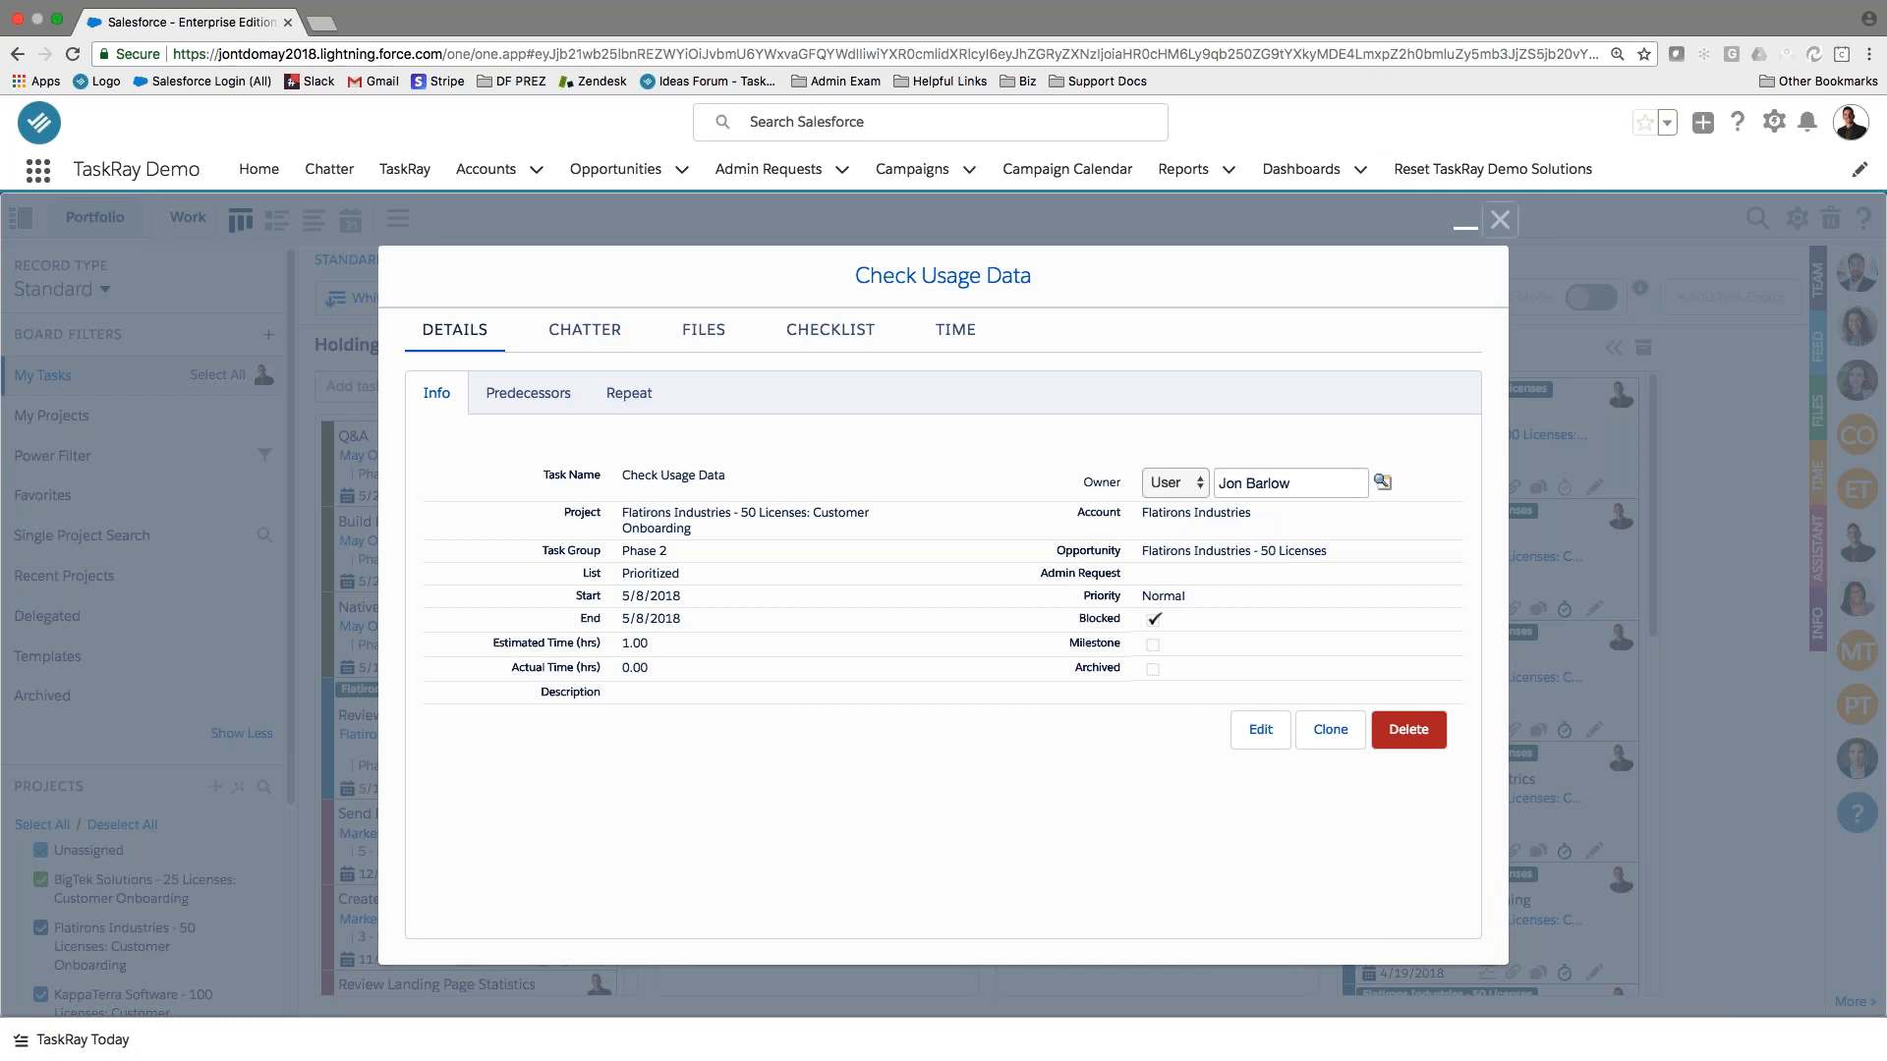
pyautogui.click(1498, 218)
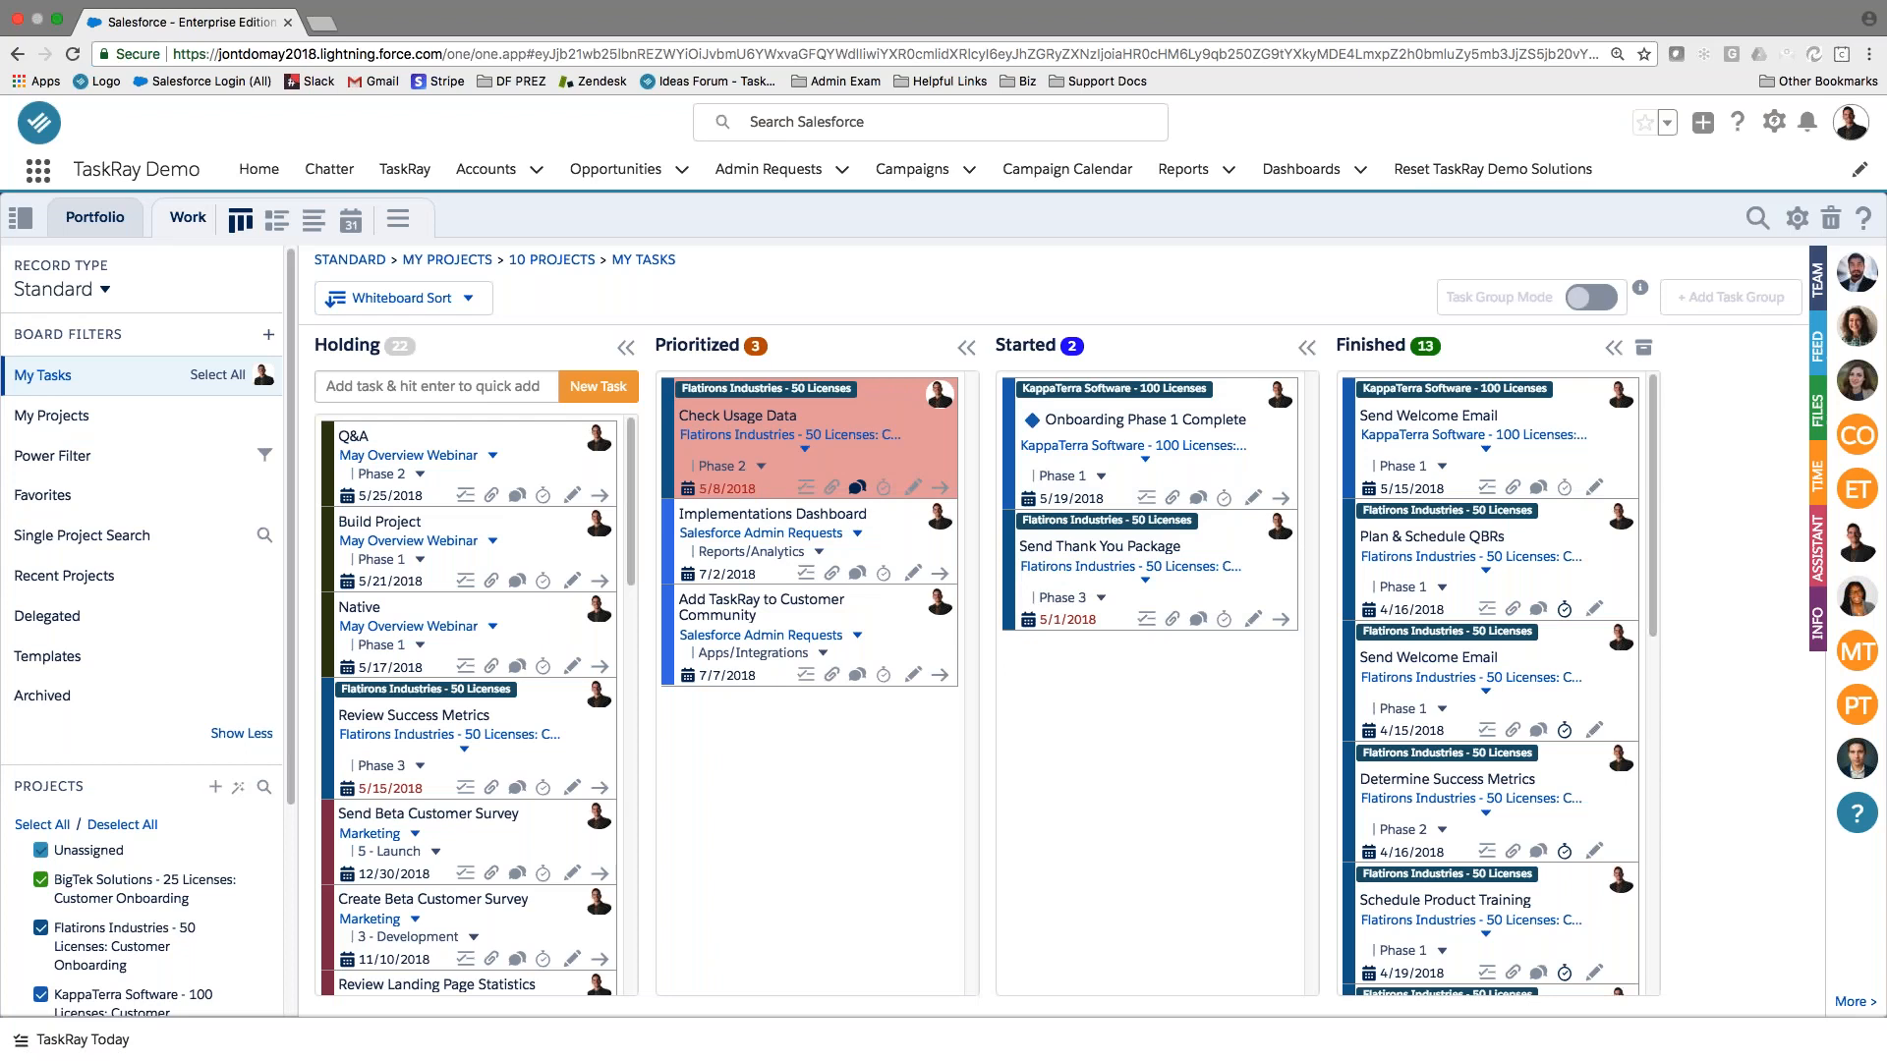
# Post "Do we have any question?" to the Q&A task's Chatter feed with a colleague mentioned, and close the task.
pyautogui.click(533, 452)
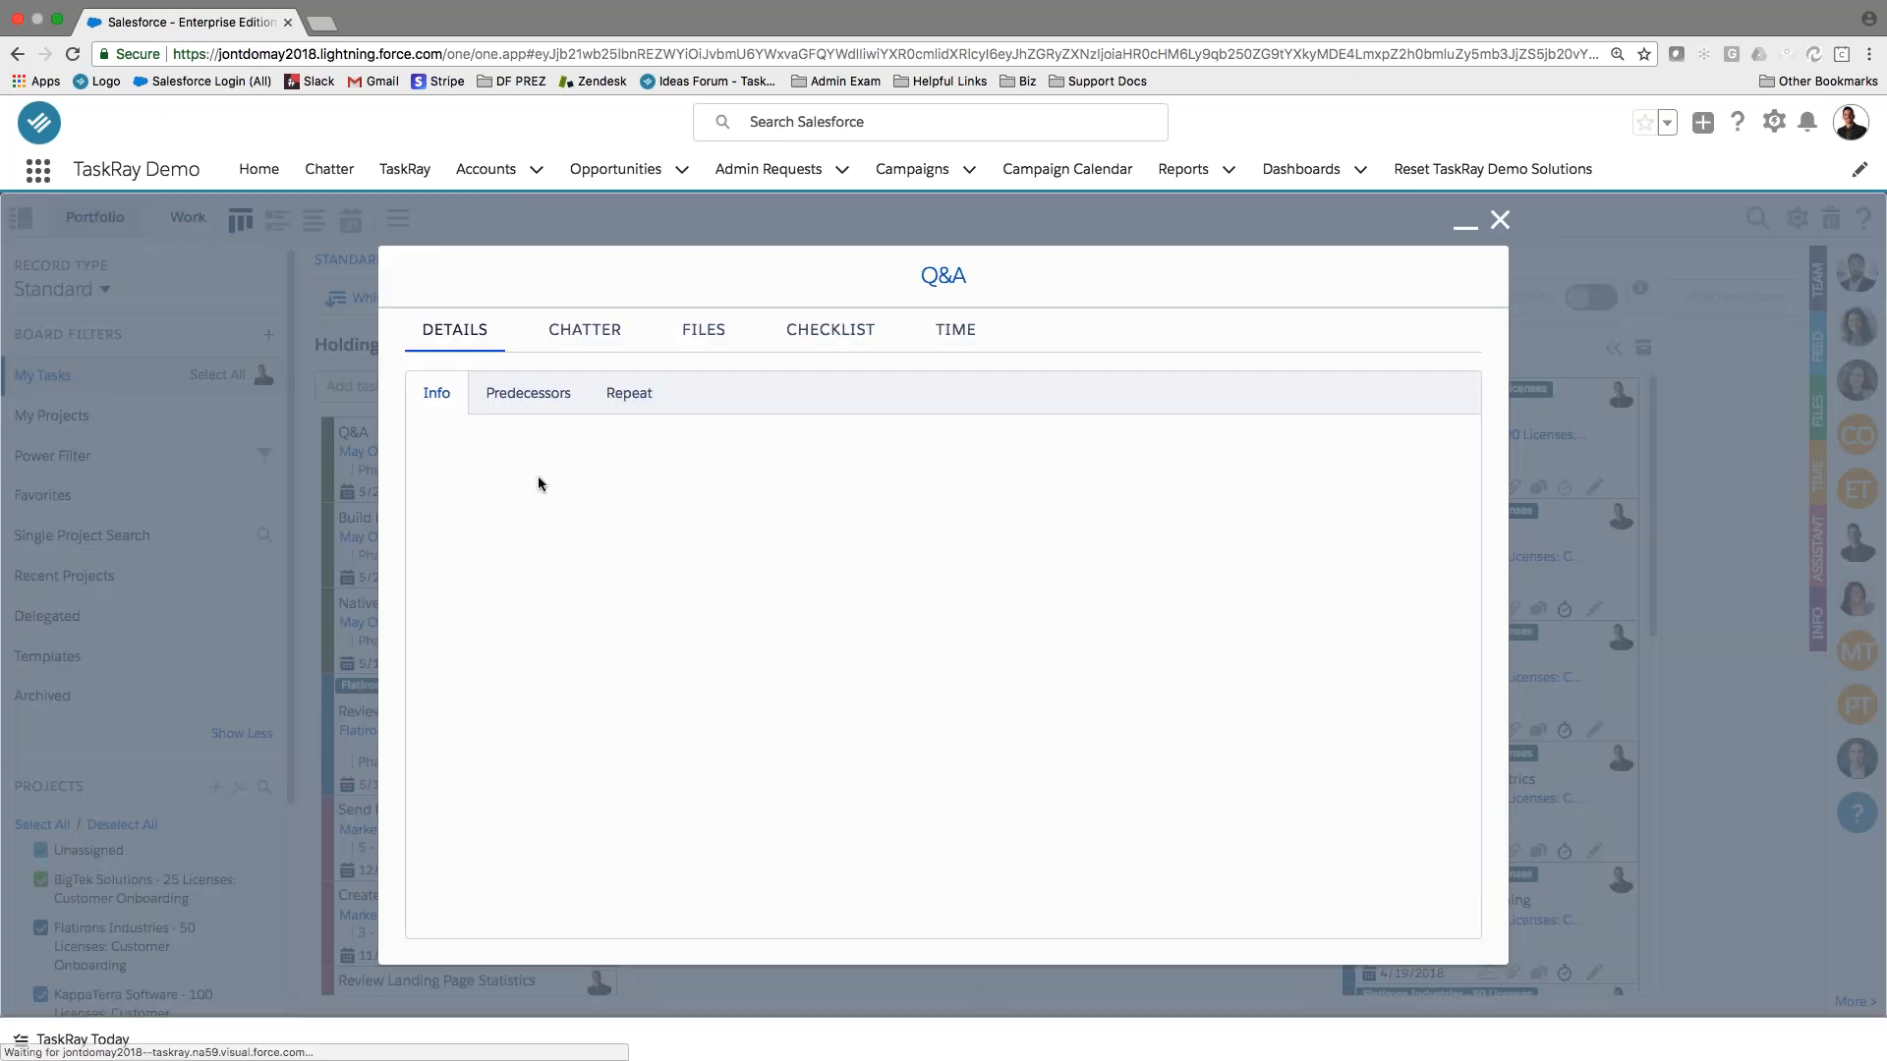
pyautogui.click(576, 351)
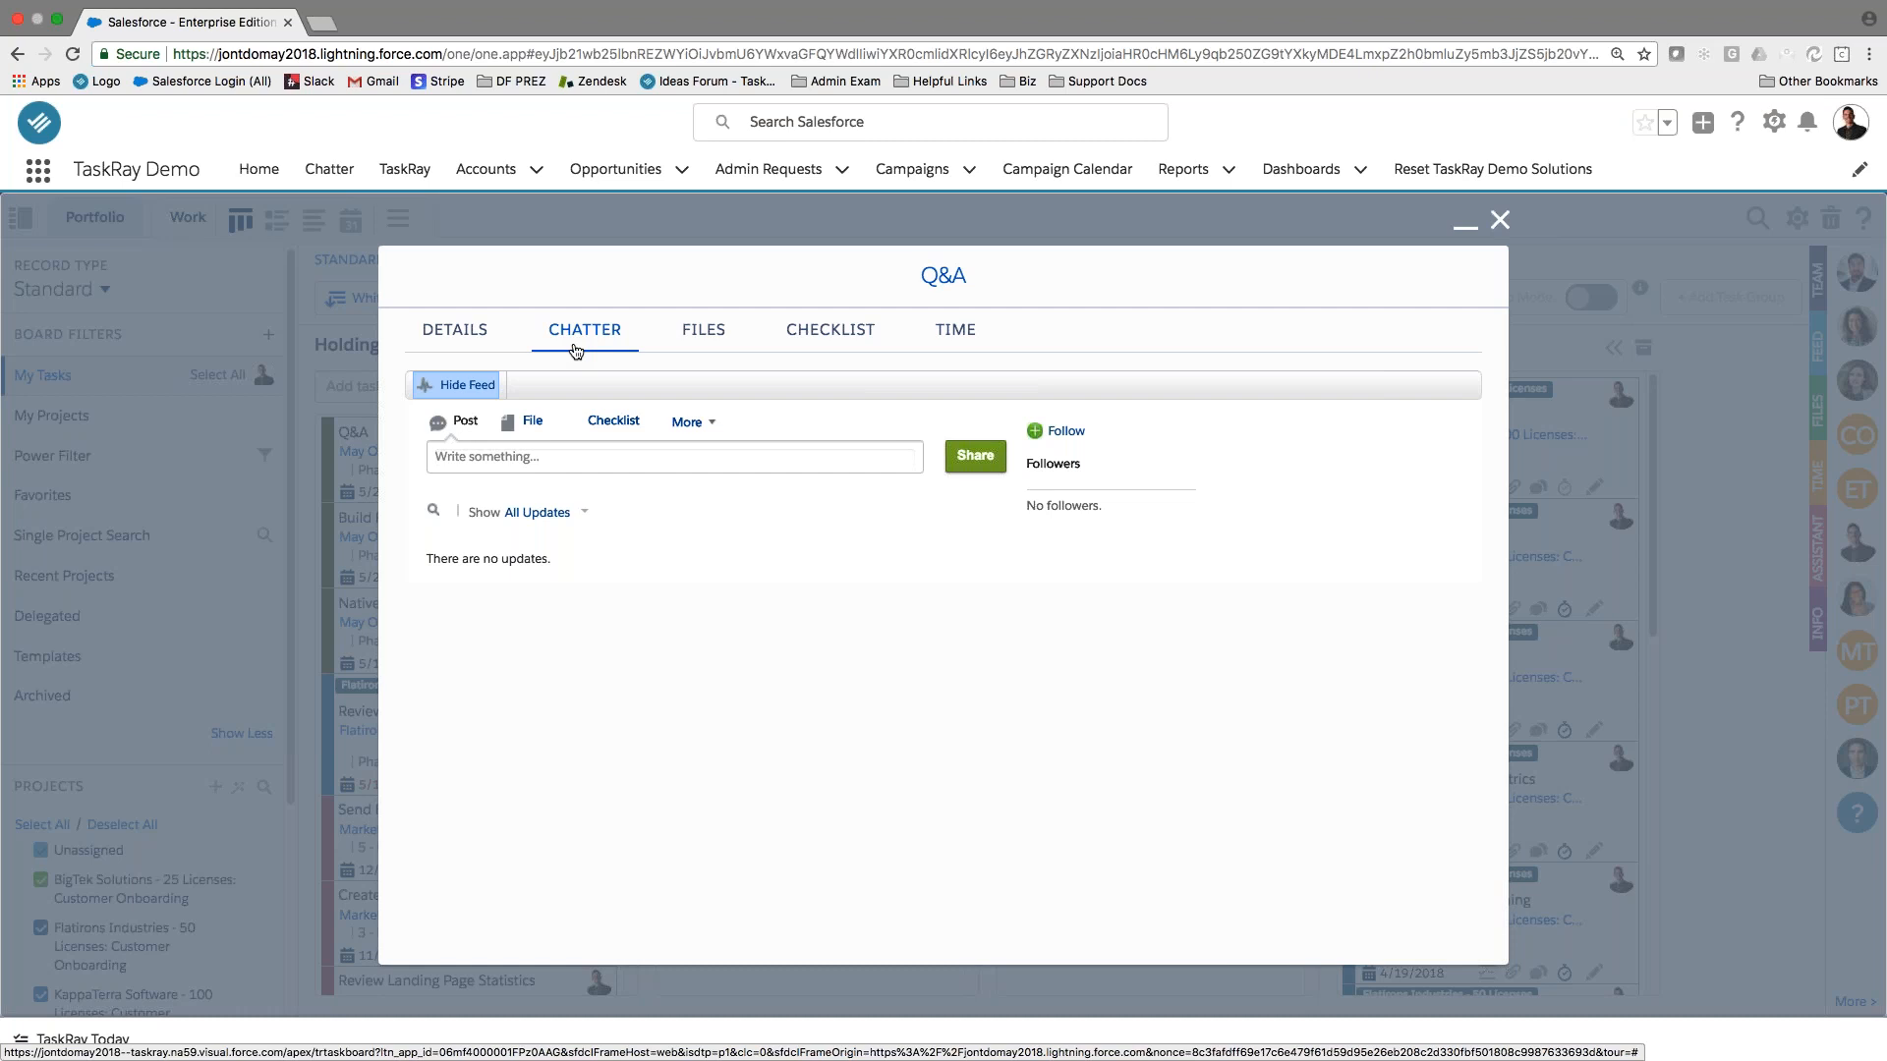
pyautogui.click(576, 457)
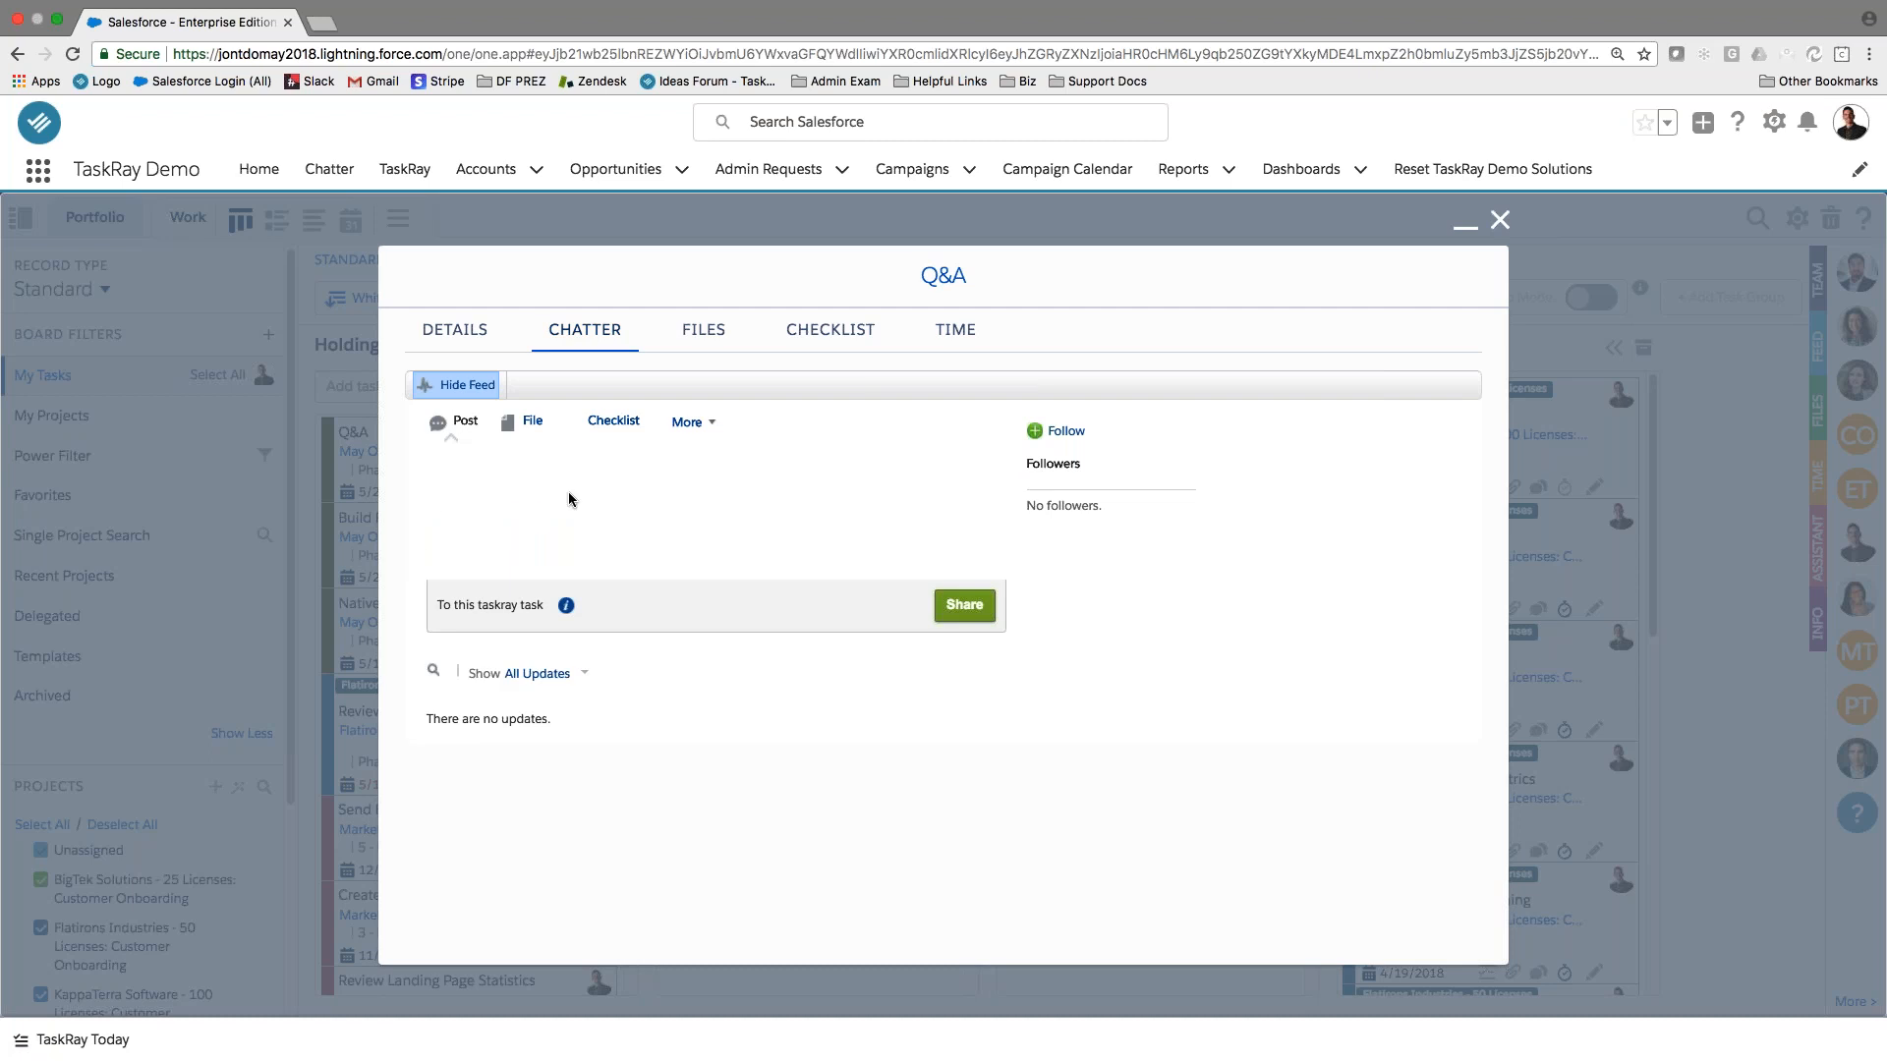
pyautogui.write('@maggie')
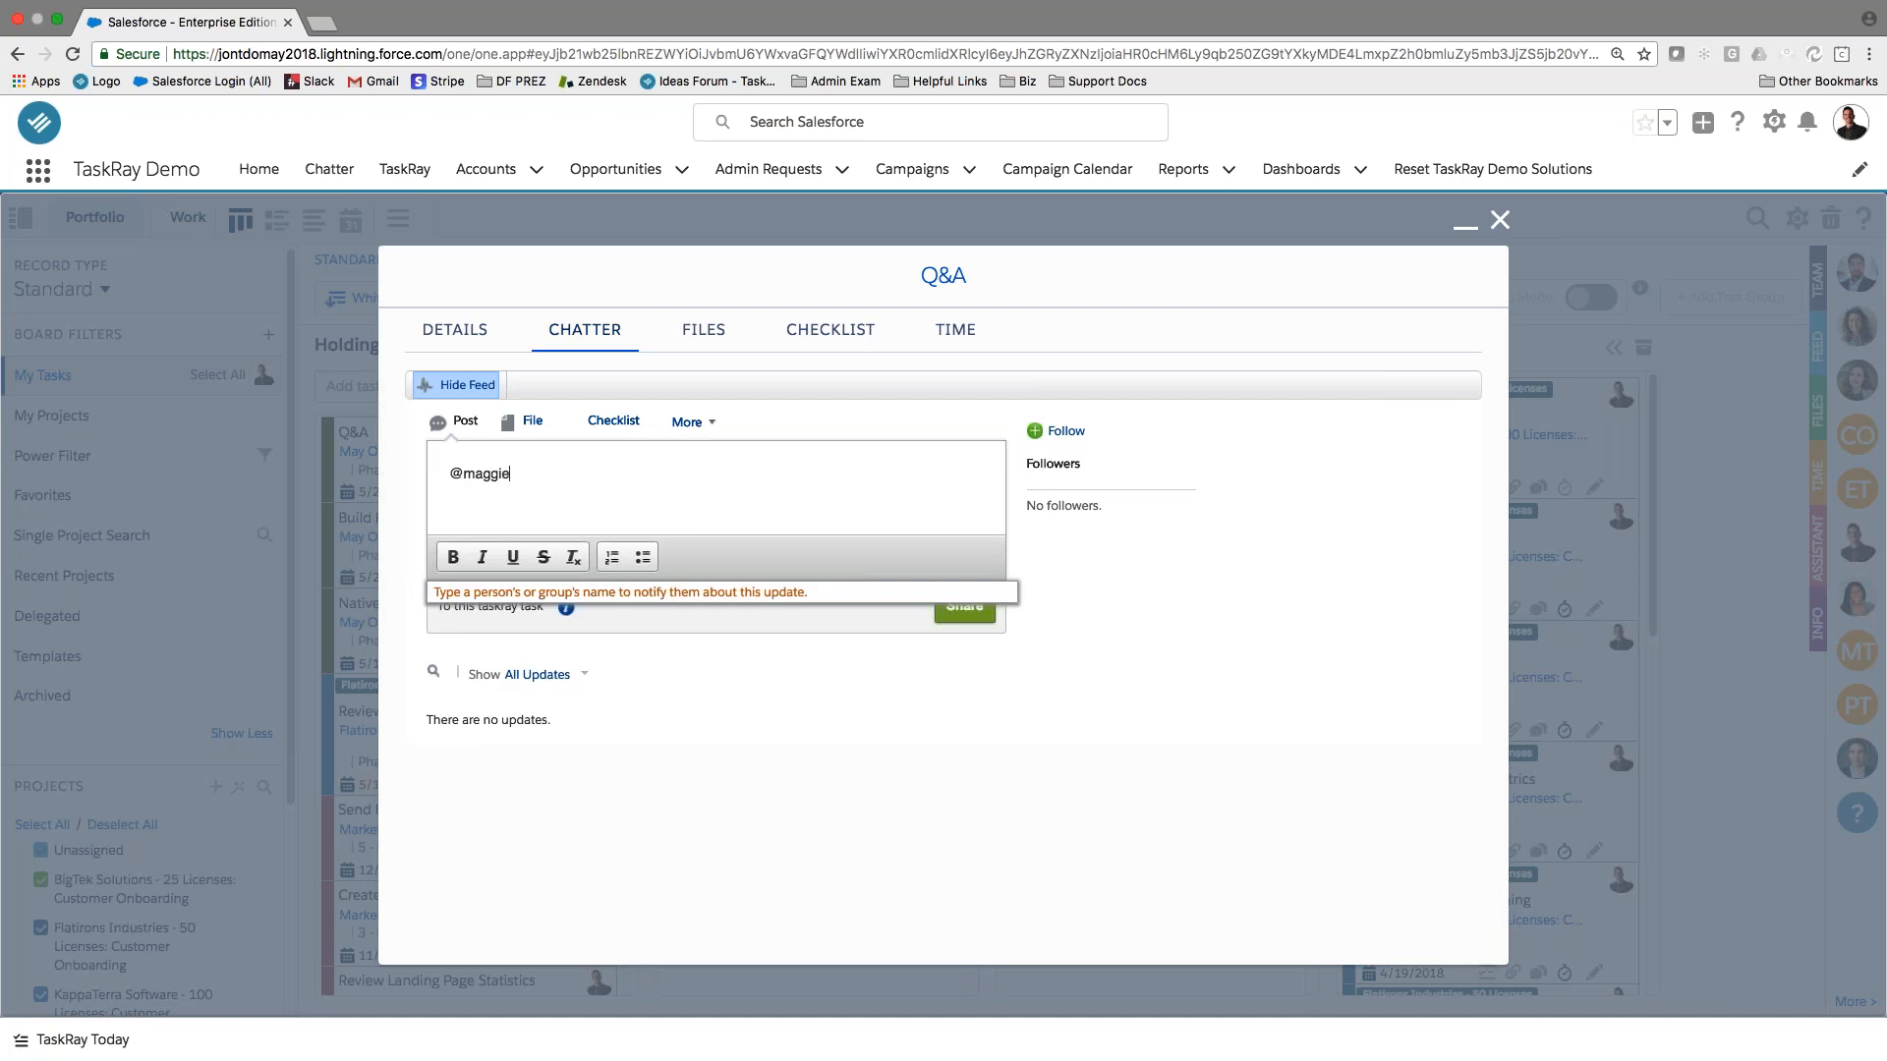
pyautogui.click(627, 597)
pyautogui.write('Do you ha')
pyautogui.press('BackSpace')
pyautogui.press('BackSpace')
pyautogui.press('BackSpace')
pyautogui.press('BackSpace')
pyautogui.press('BackSpace')
pyautogui.press('BackSpace')
pyautogui.write('we ')
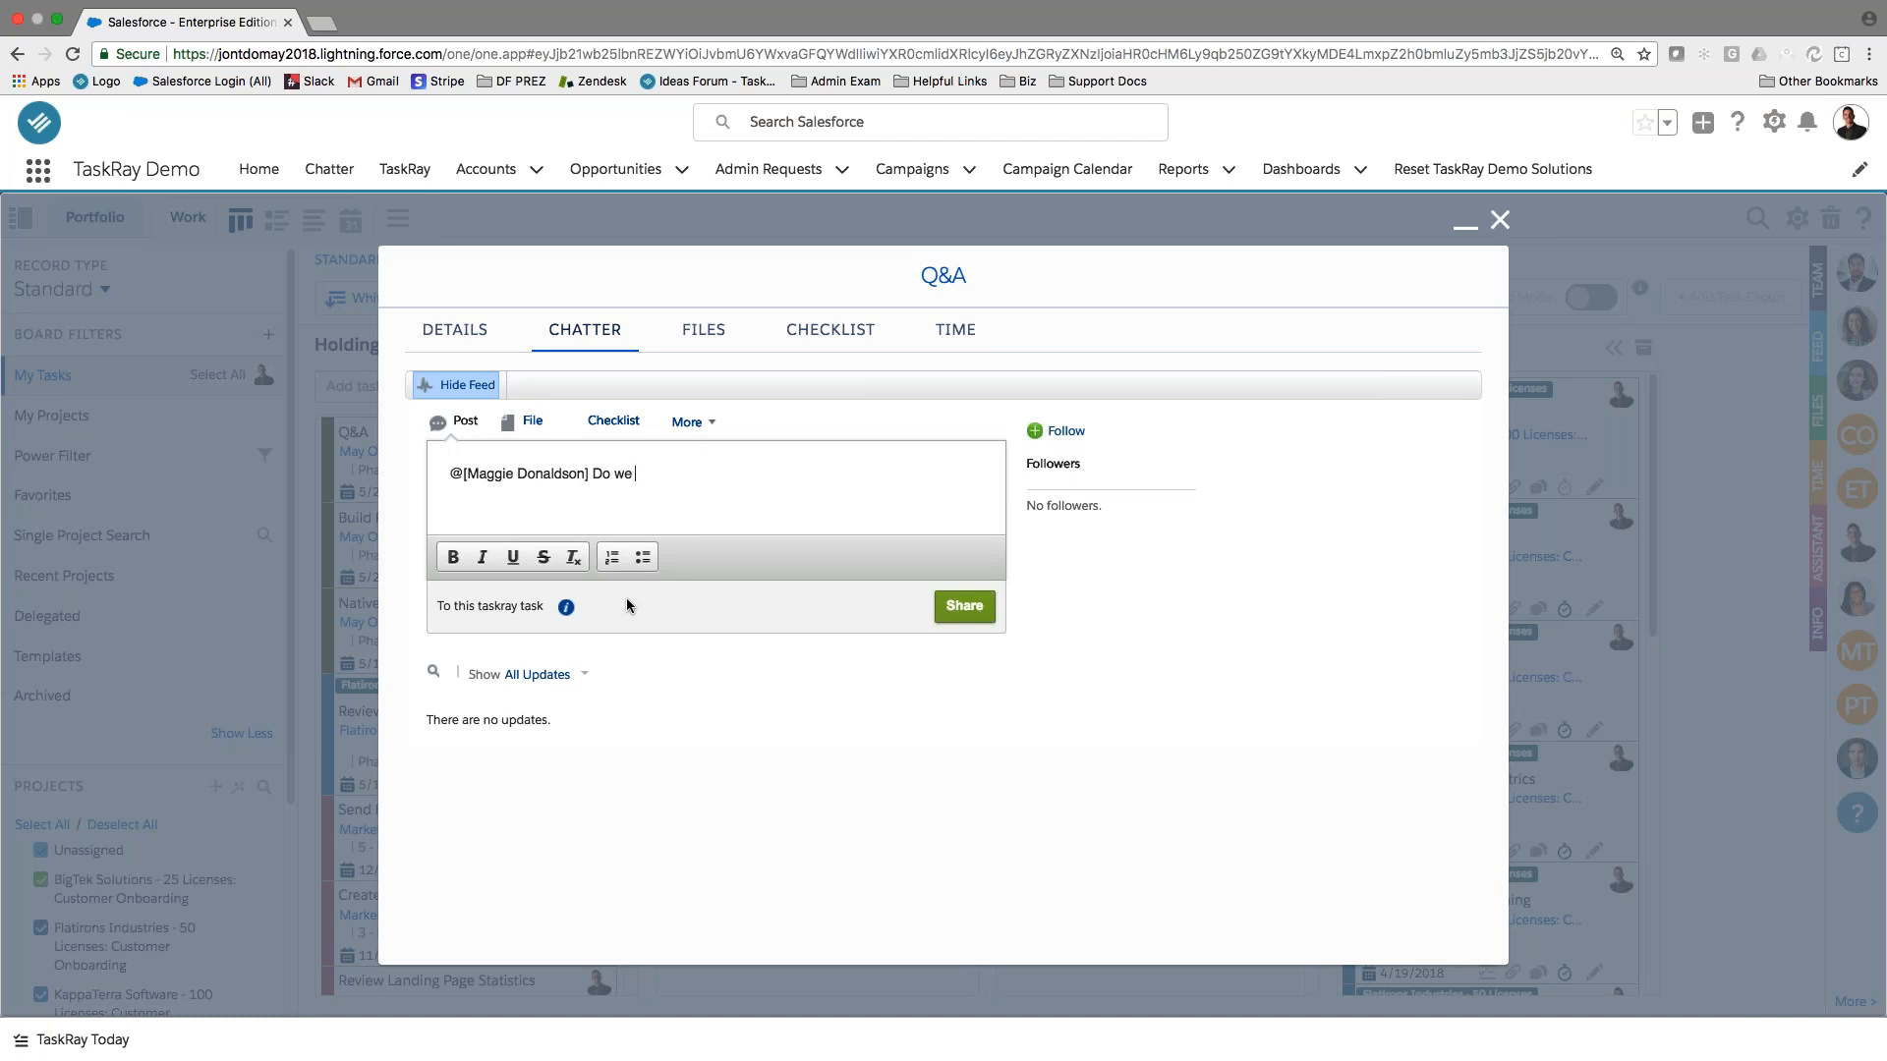
pyautogui.write('have any question>')
pyautogui.press('BackSpace')
pyautogui.write('?')
pyautogui.click(964, 605)
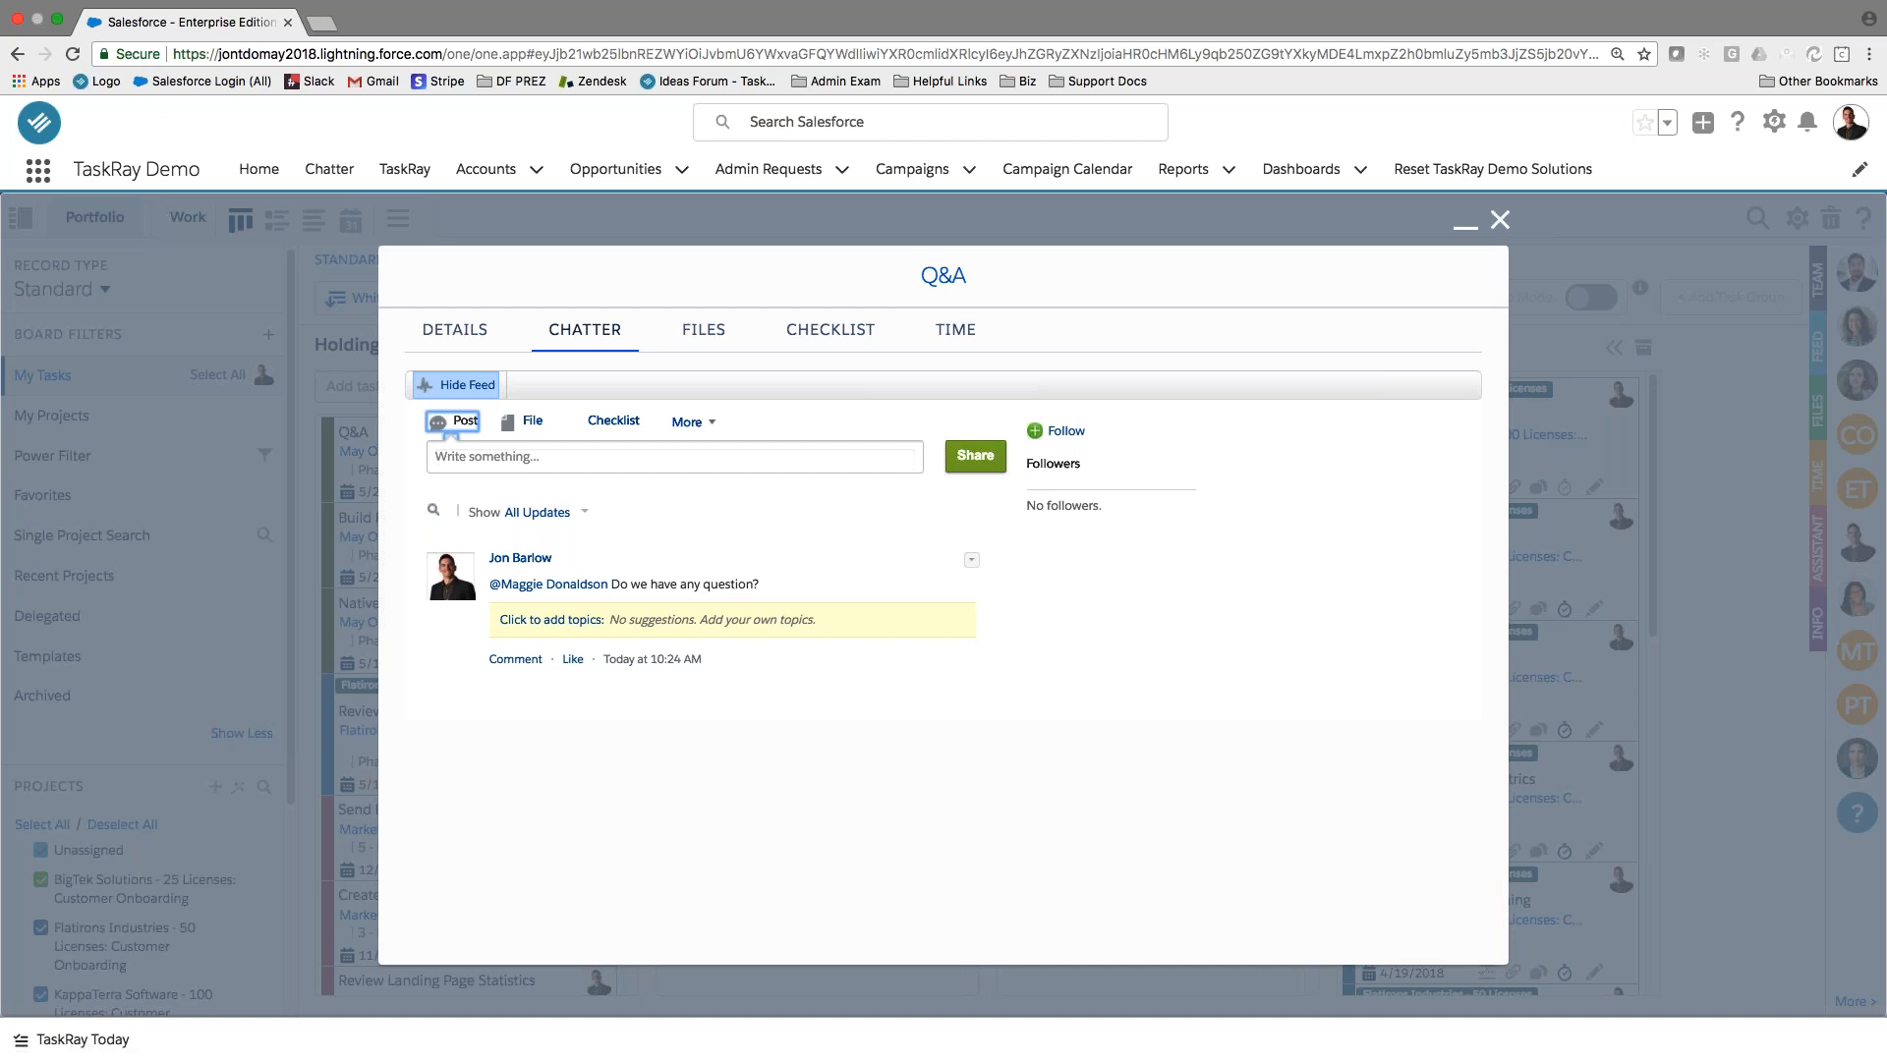
pyautogui.click(1499, 219)
# Go to the project portfolio, clear its project filter, and apply the saved Onboarding Projects filter.
pyautogui.click(95, 217)
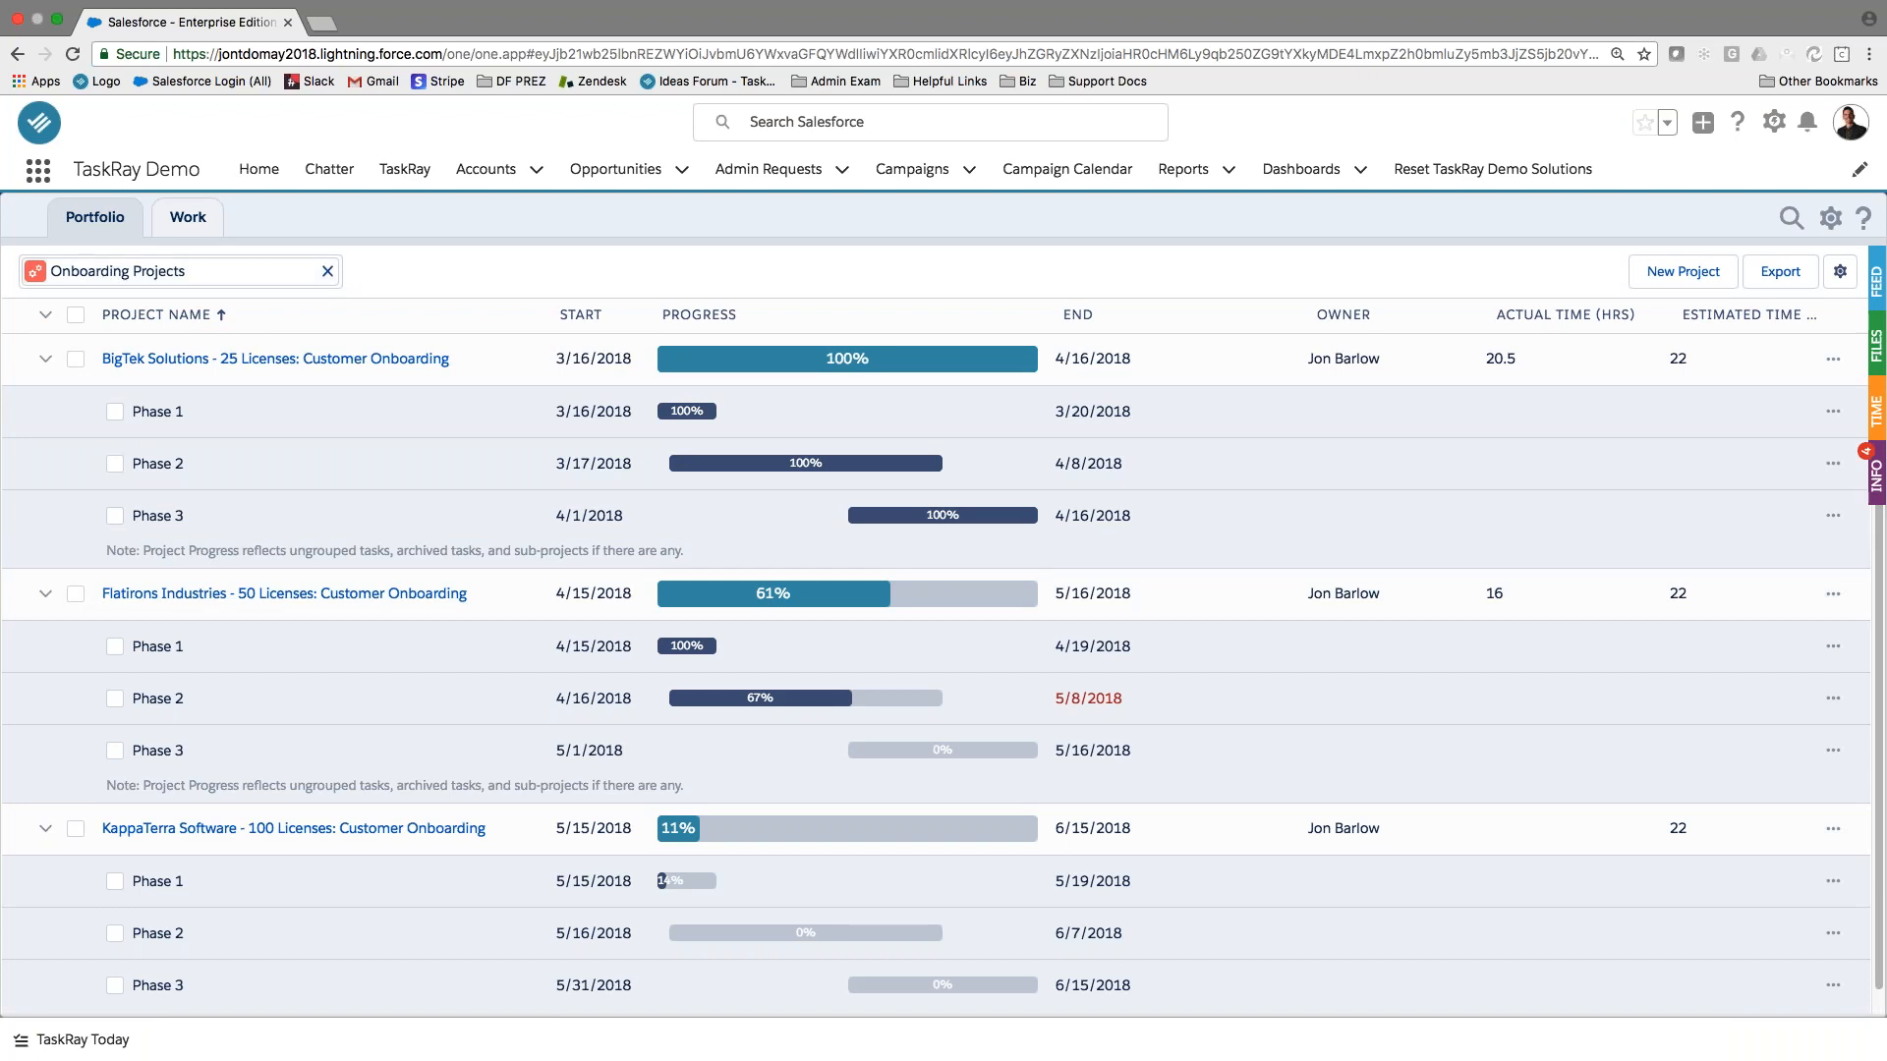
pyautogui.click(328, 271)
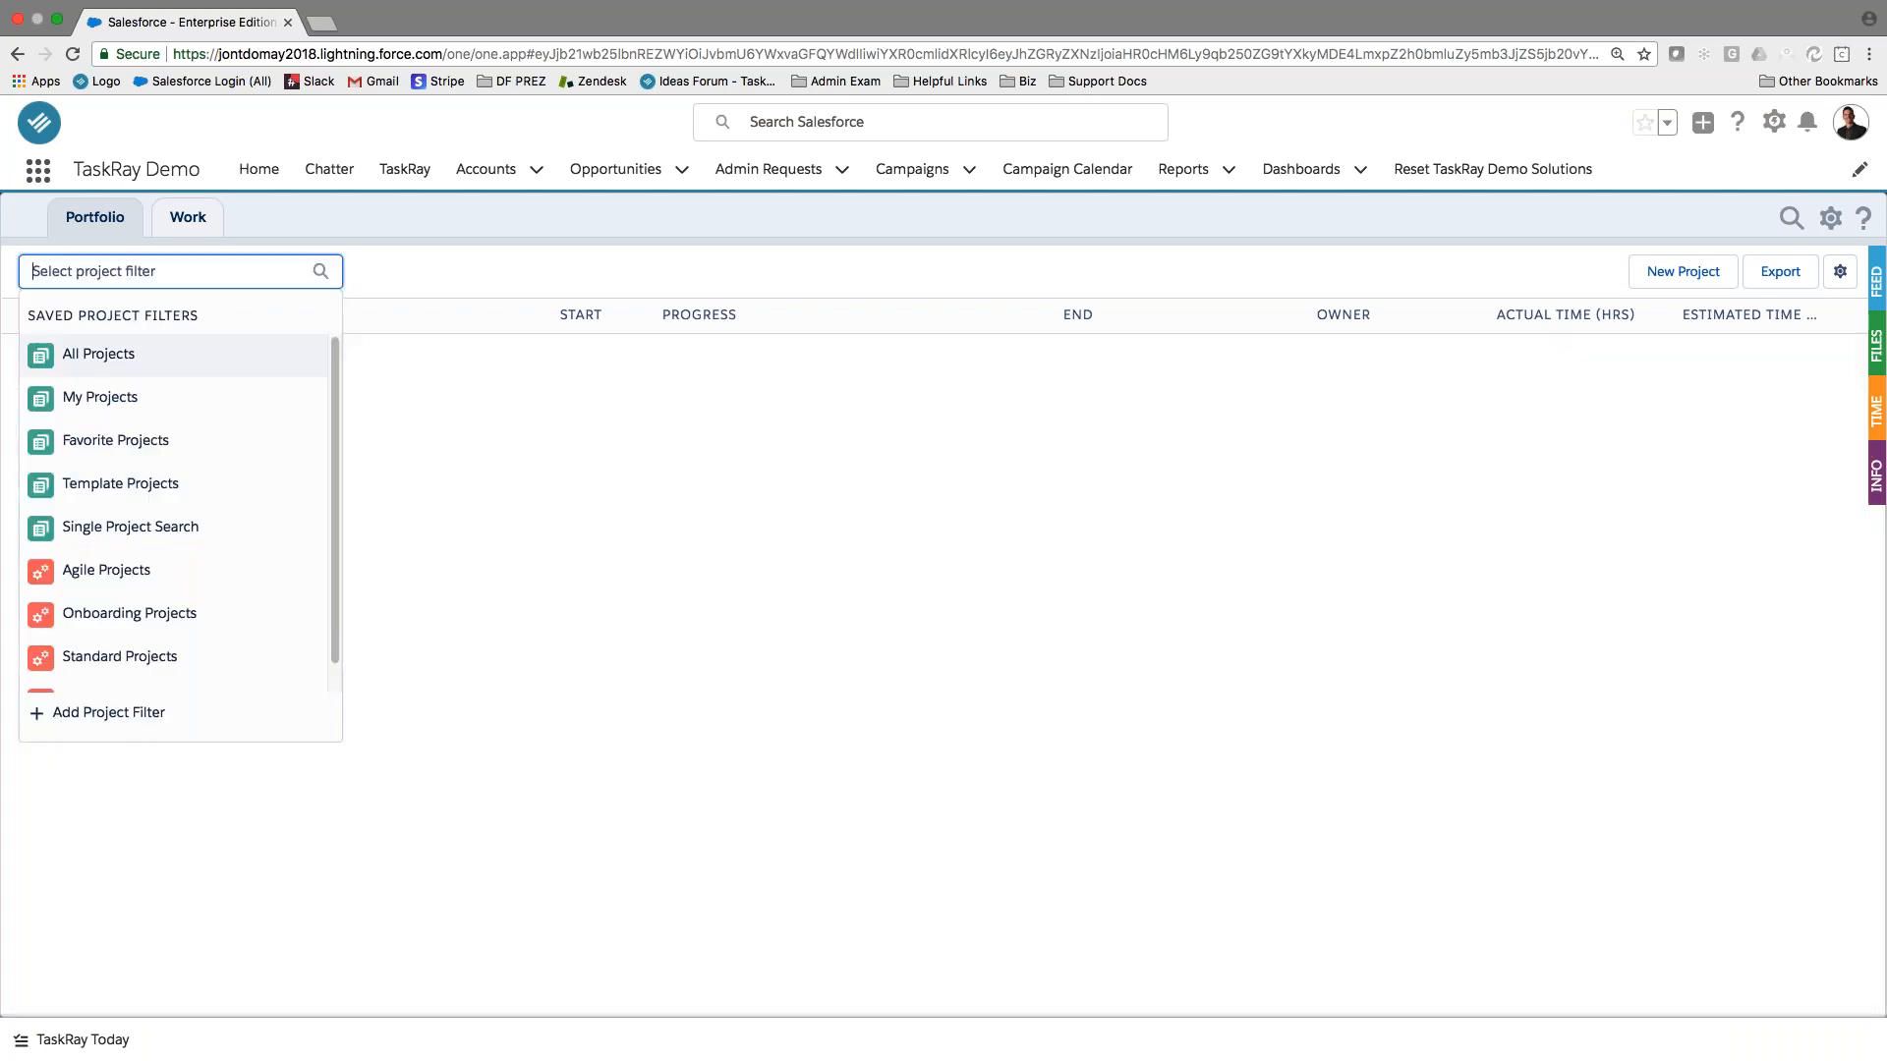
pyautogui.click(192, 619)
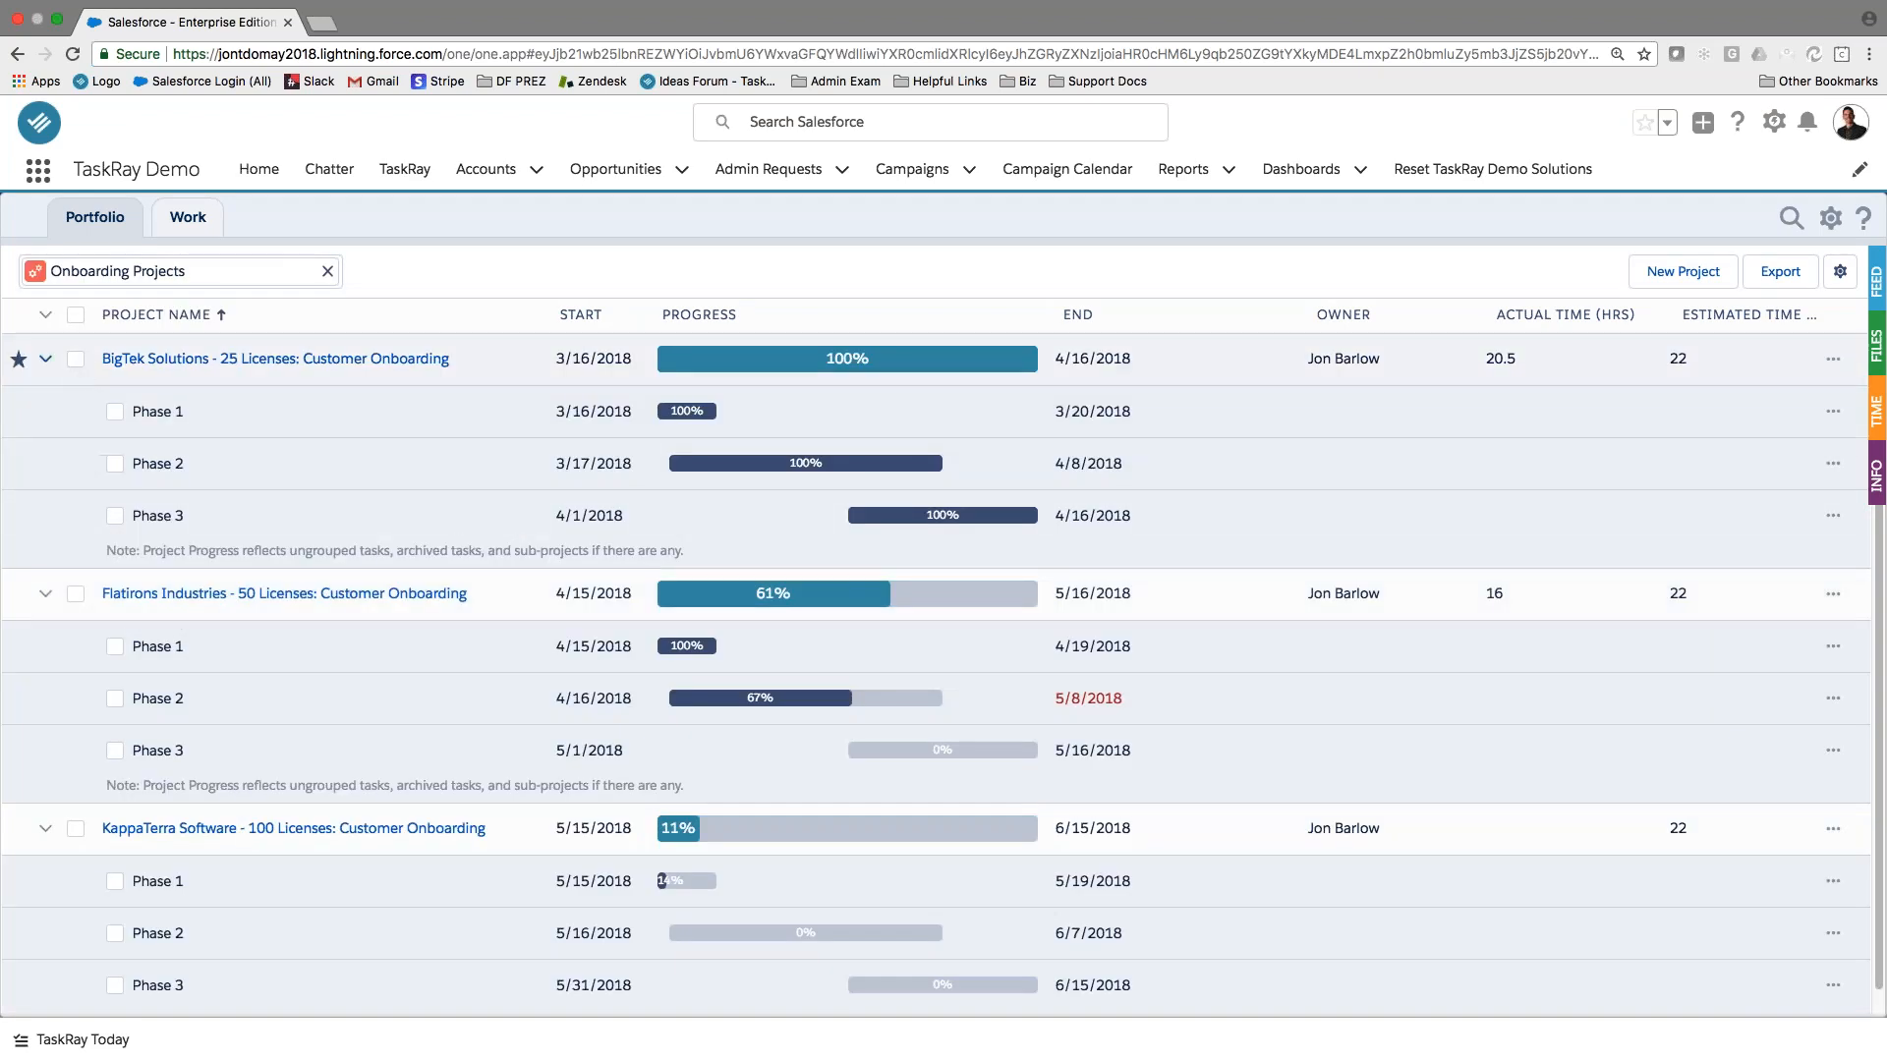
# Collapse the phases of the BigTek Solutions, Flatirons Industries and KappaTerra Software onboarding projects, and expand all three again.
pyautogui.click(45, 358)
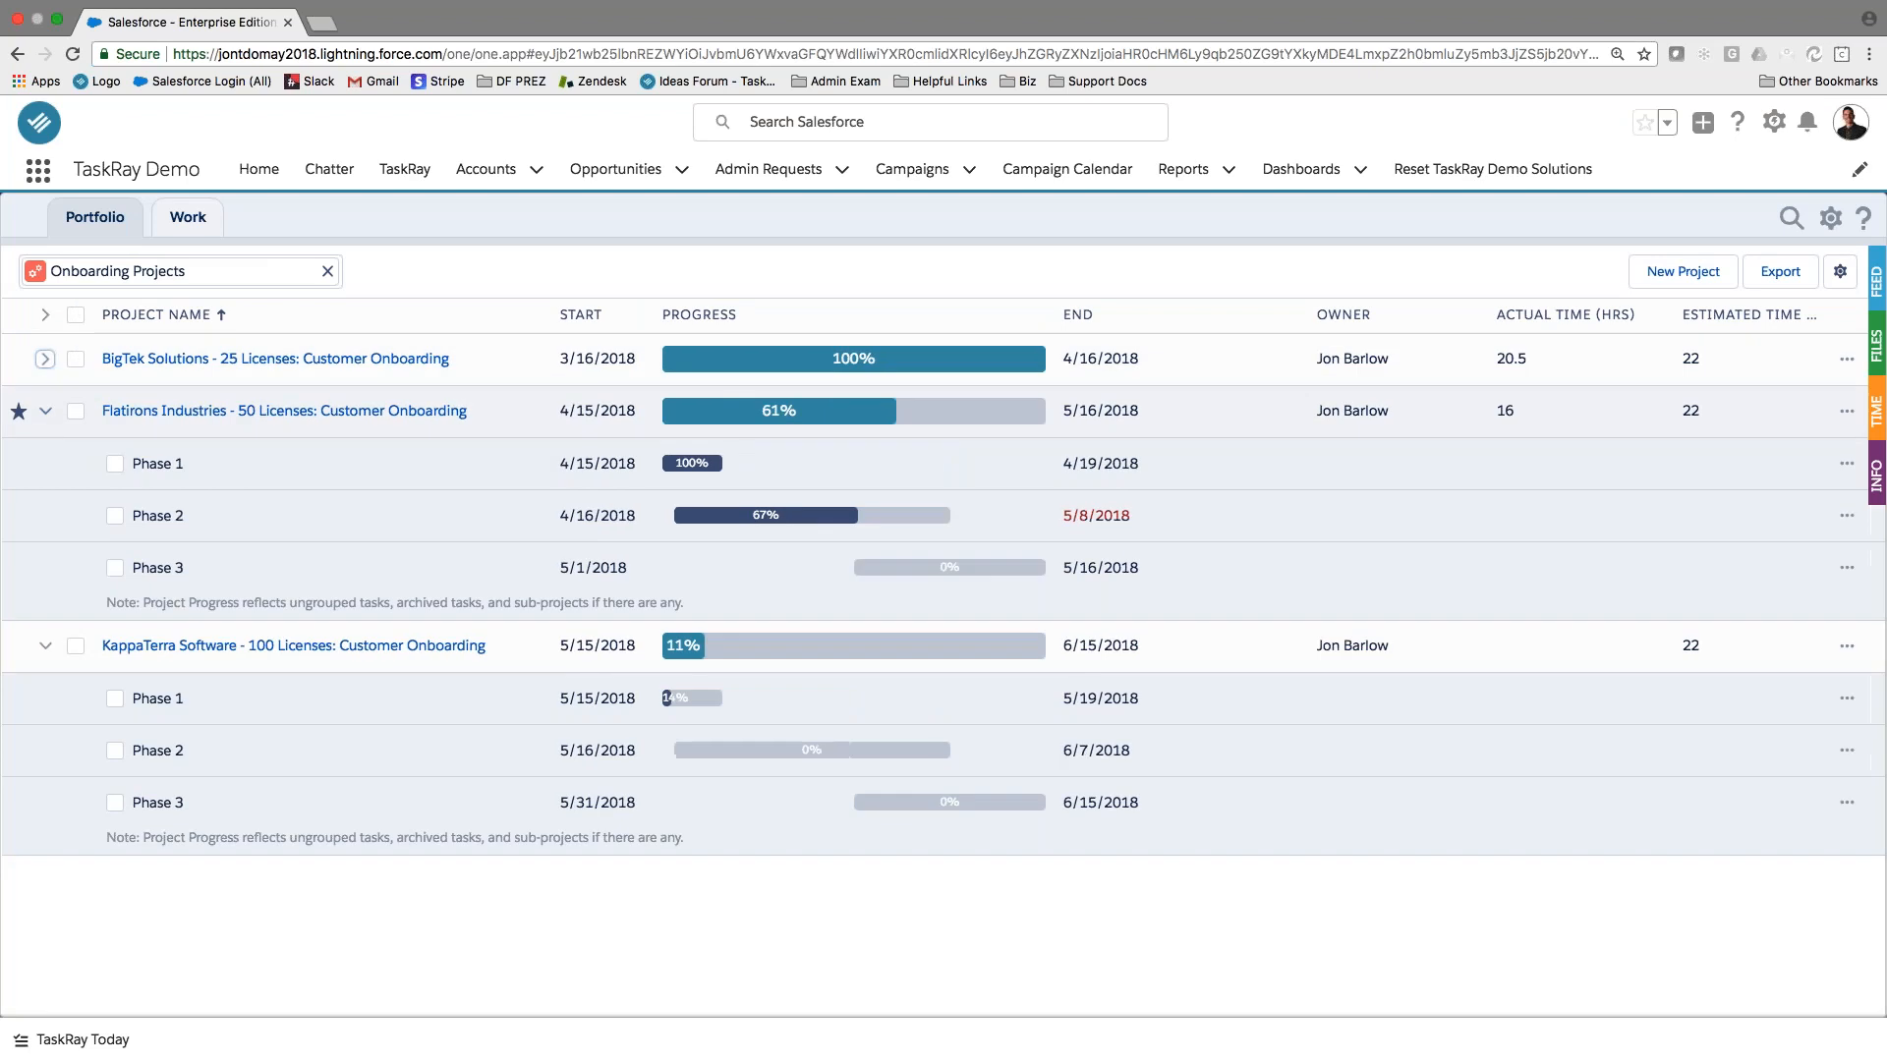
pyautogui.click(45, 413)
pyautogui.click(45, 463)
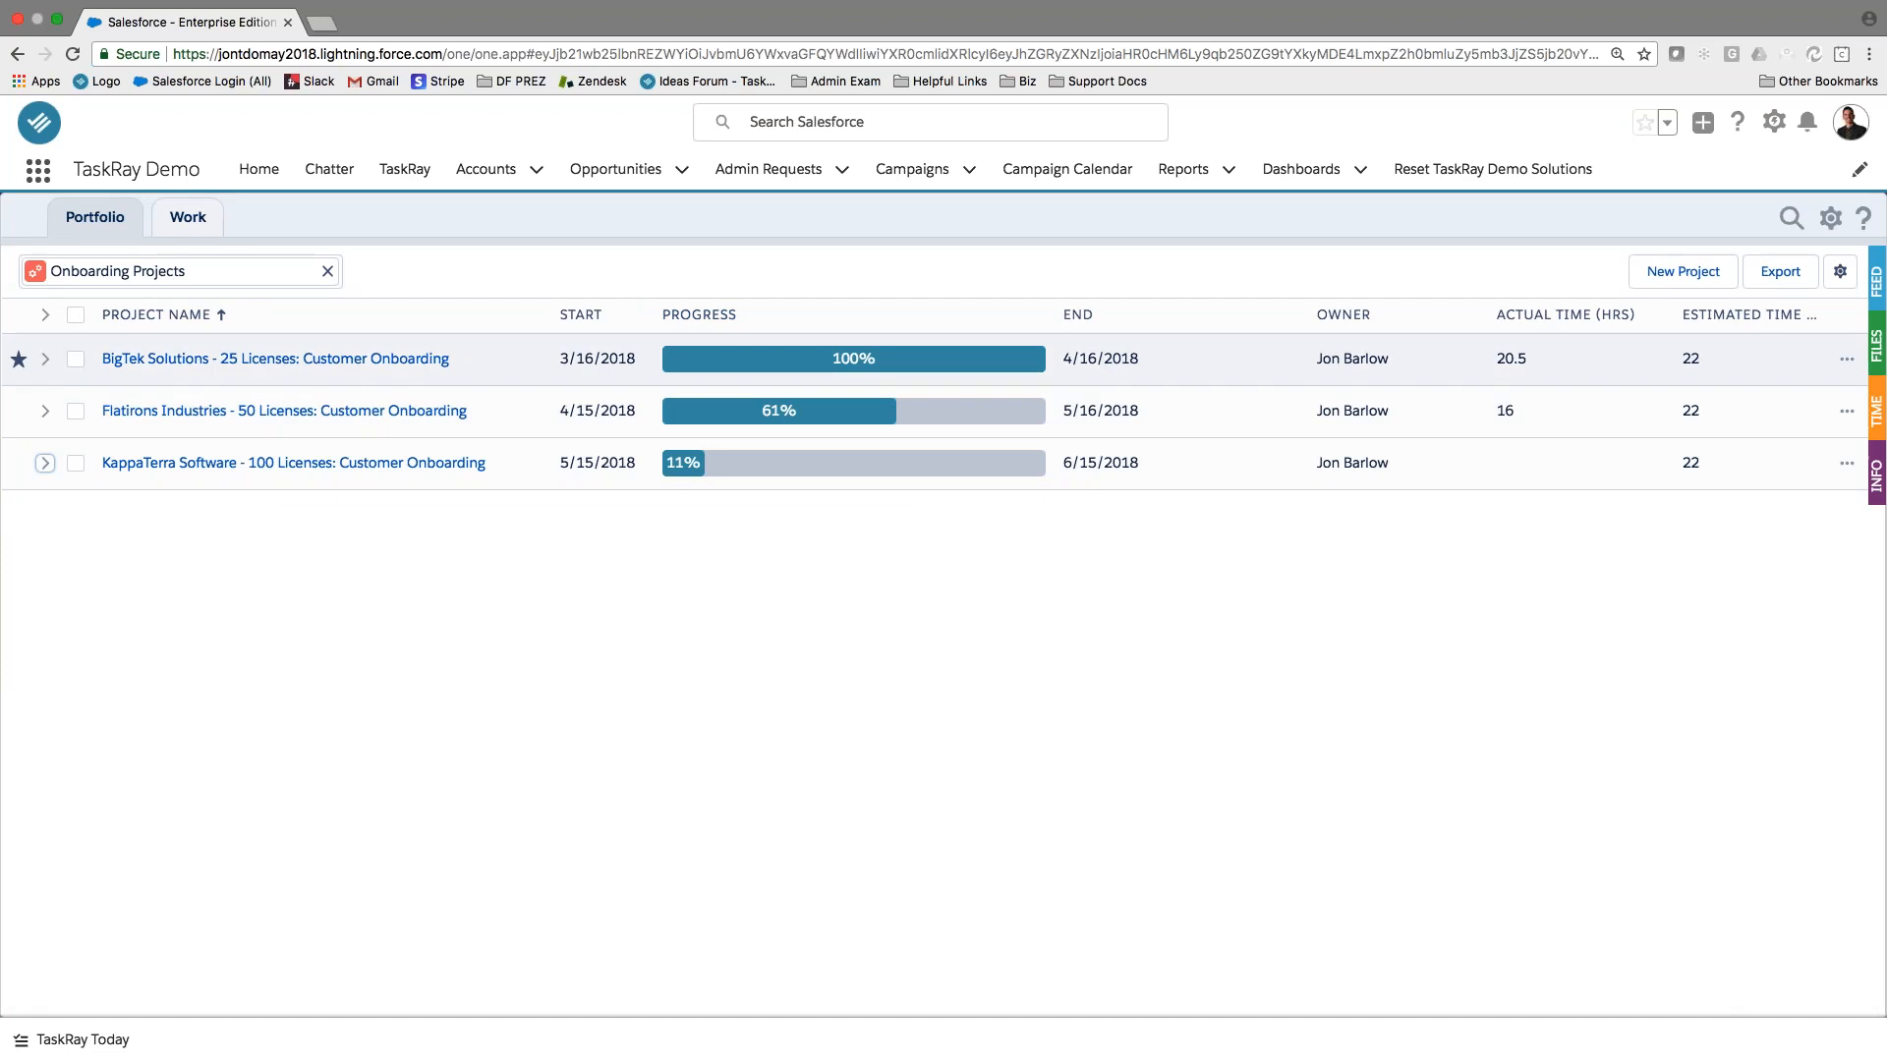
pyautogui.click(46, 358)
pyautogui.click(45, 593)
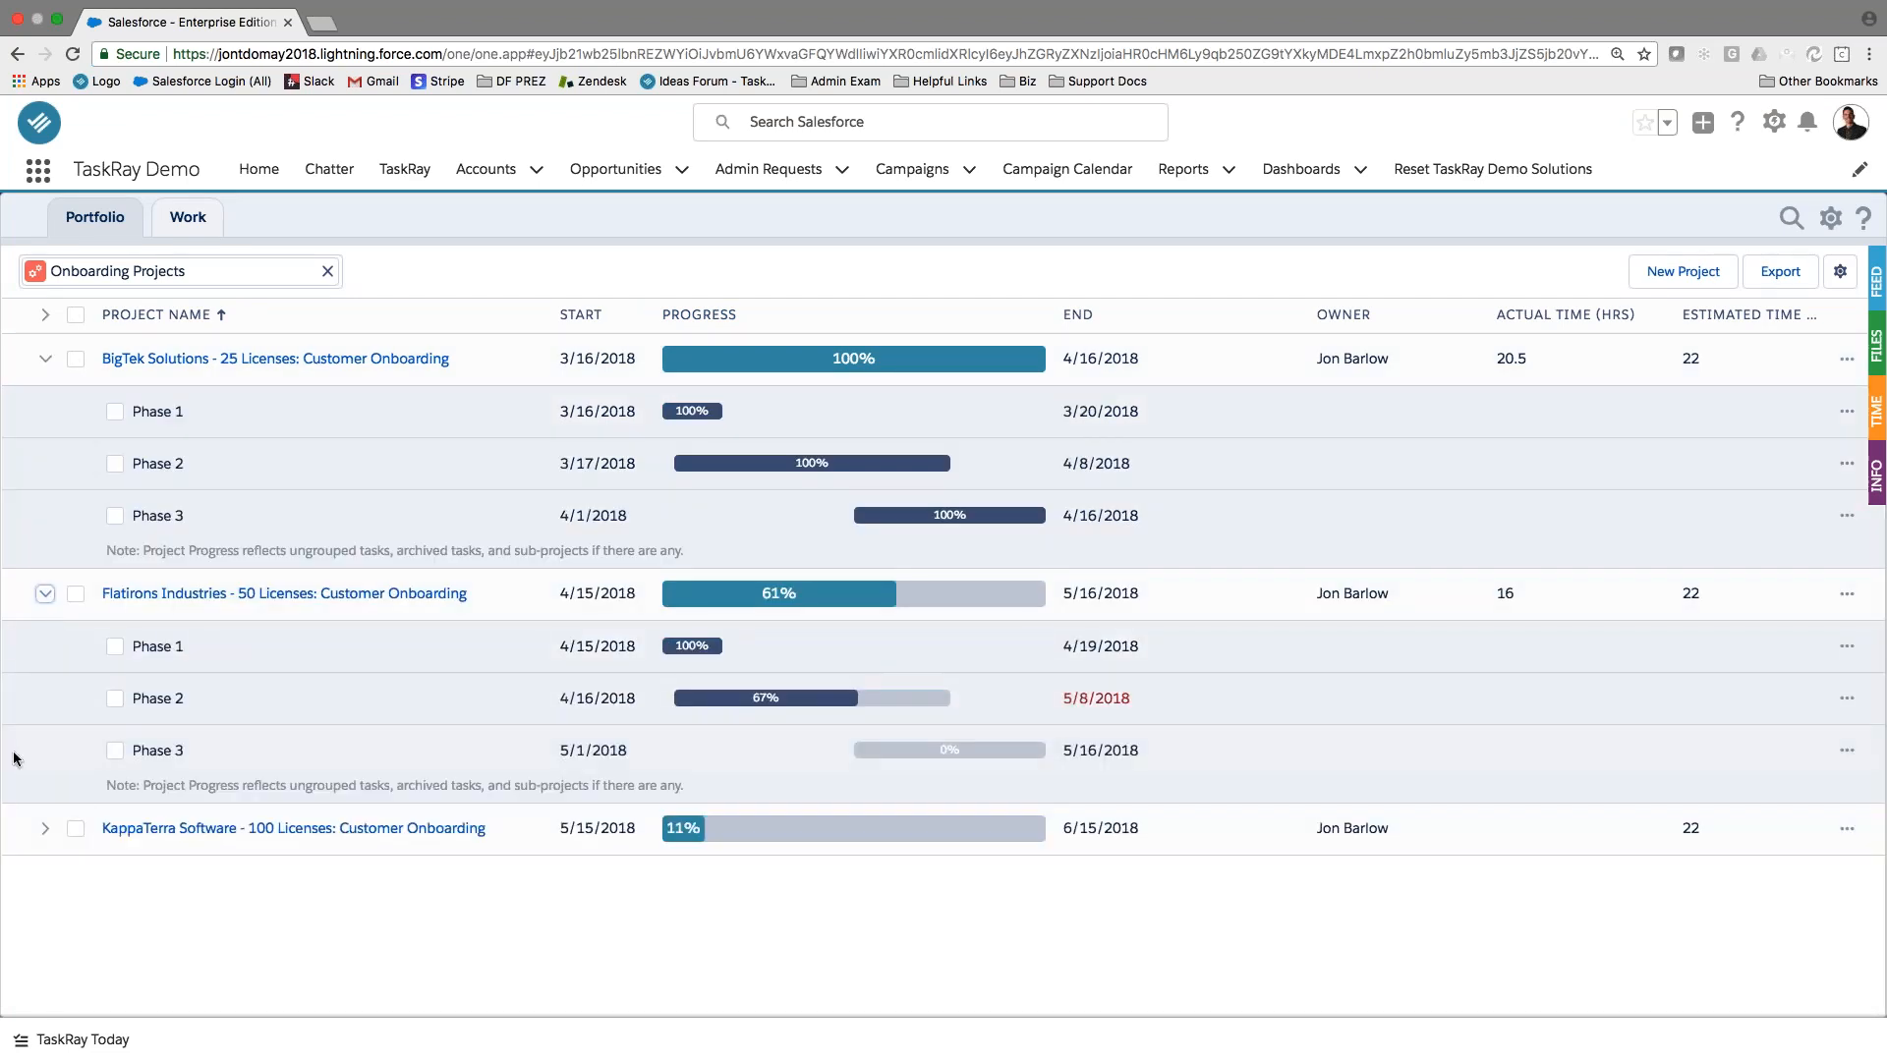
pyautogui.click(45, 828)
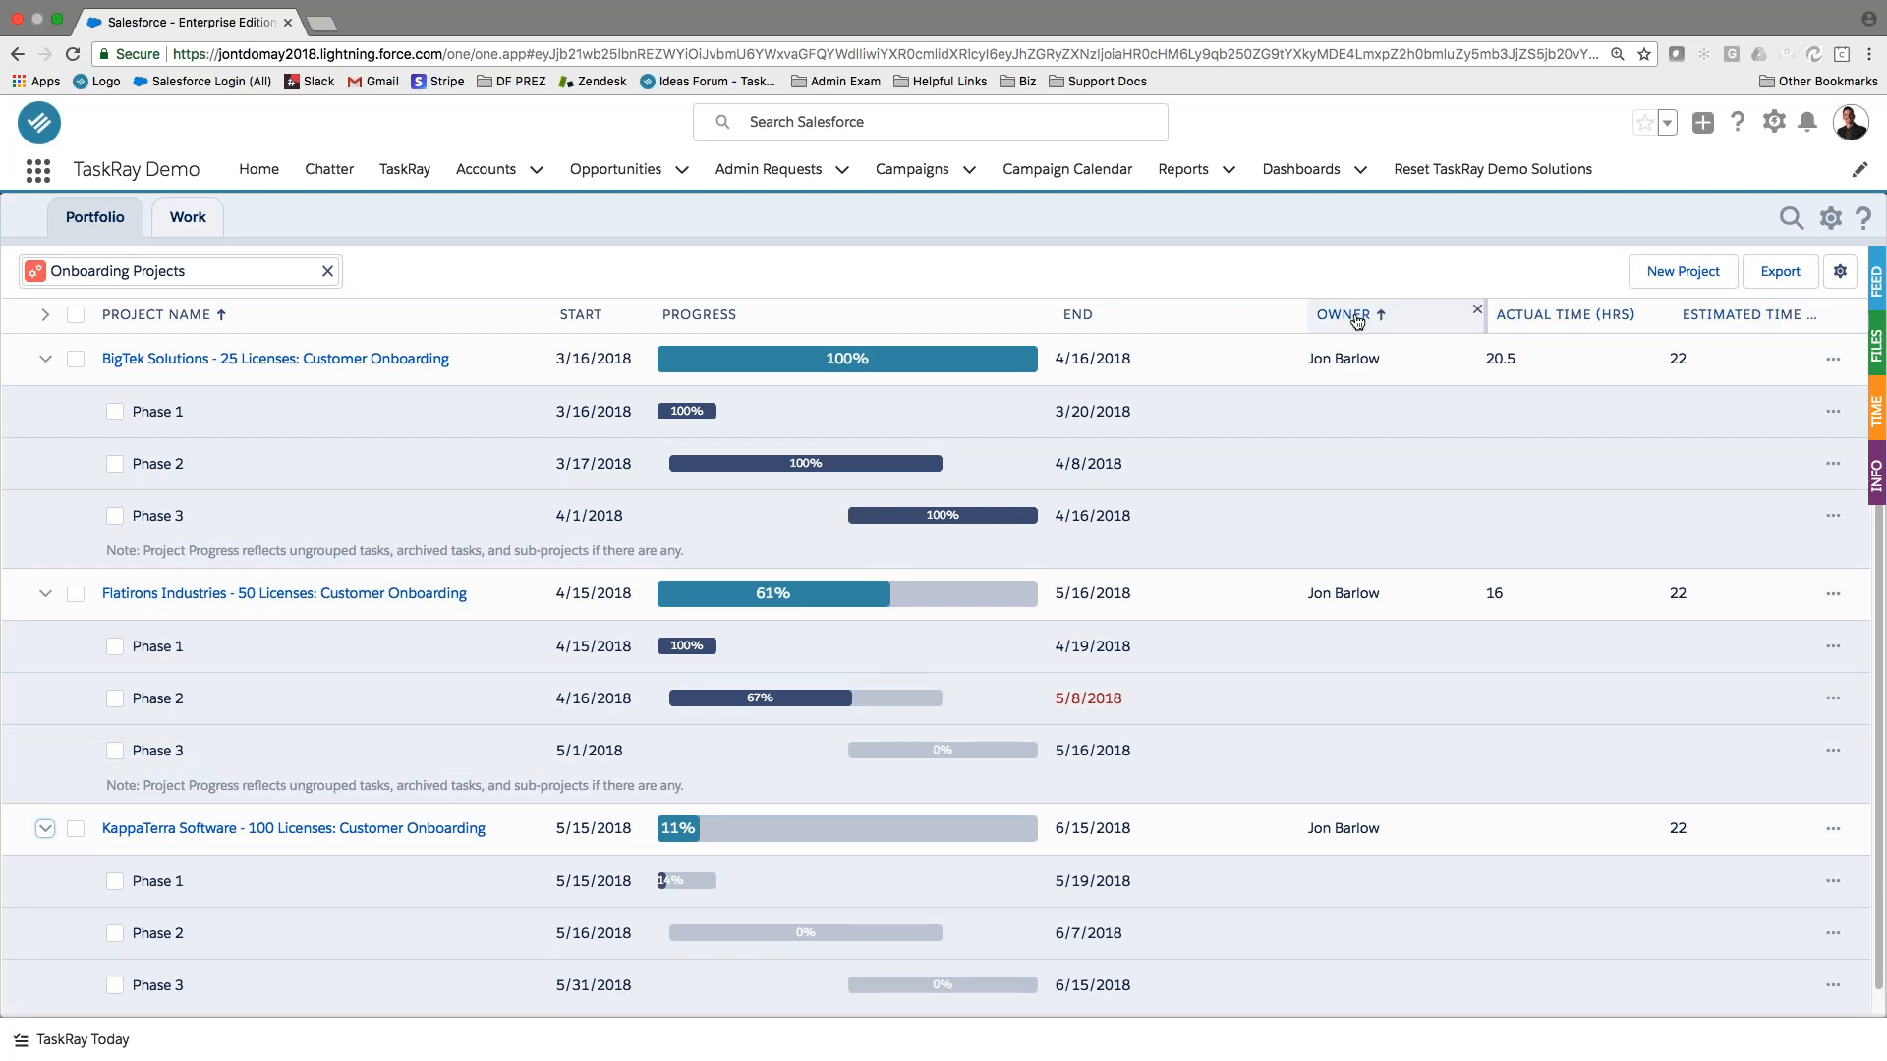
# Narrow the End column slightly and select all three onboarding projects with their phases.
pyautogui.moveTo(1305, 315); pyautogui.dragTo(1289, 317)
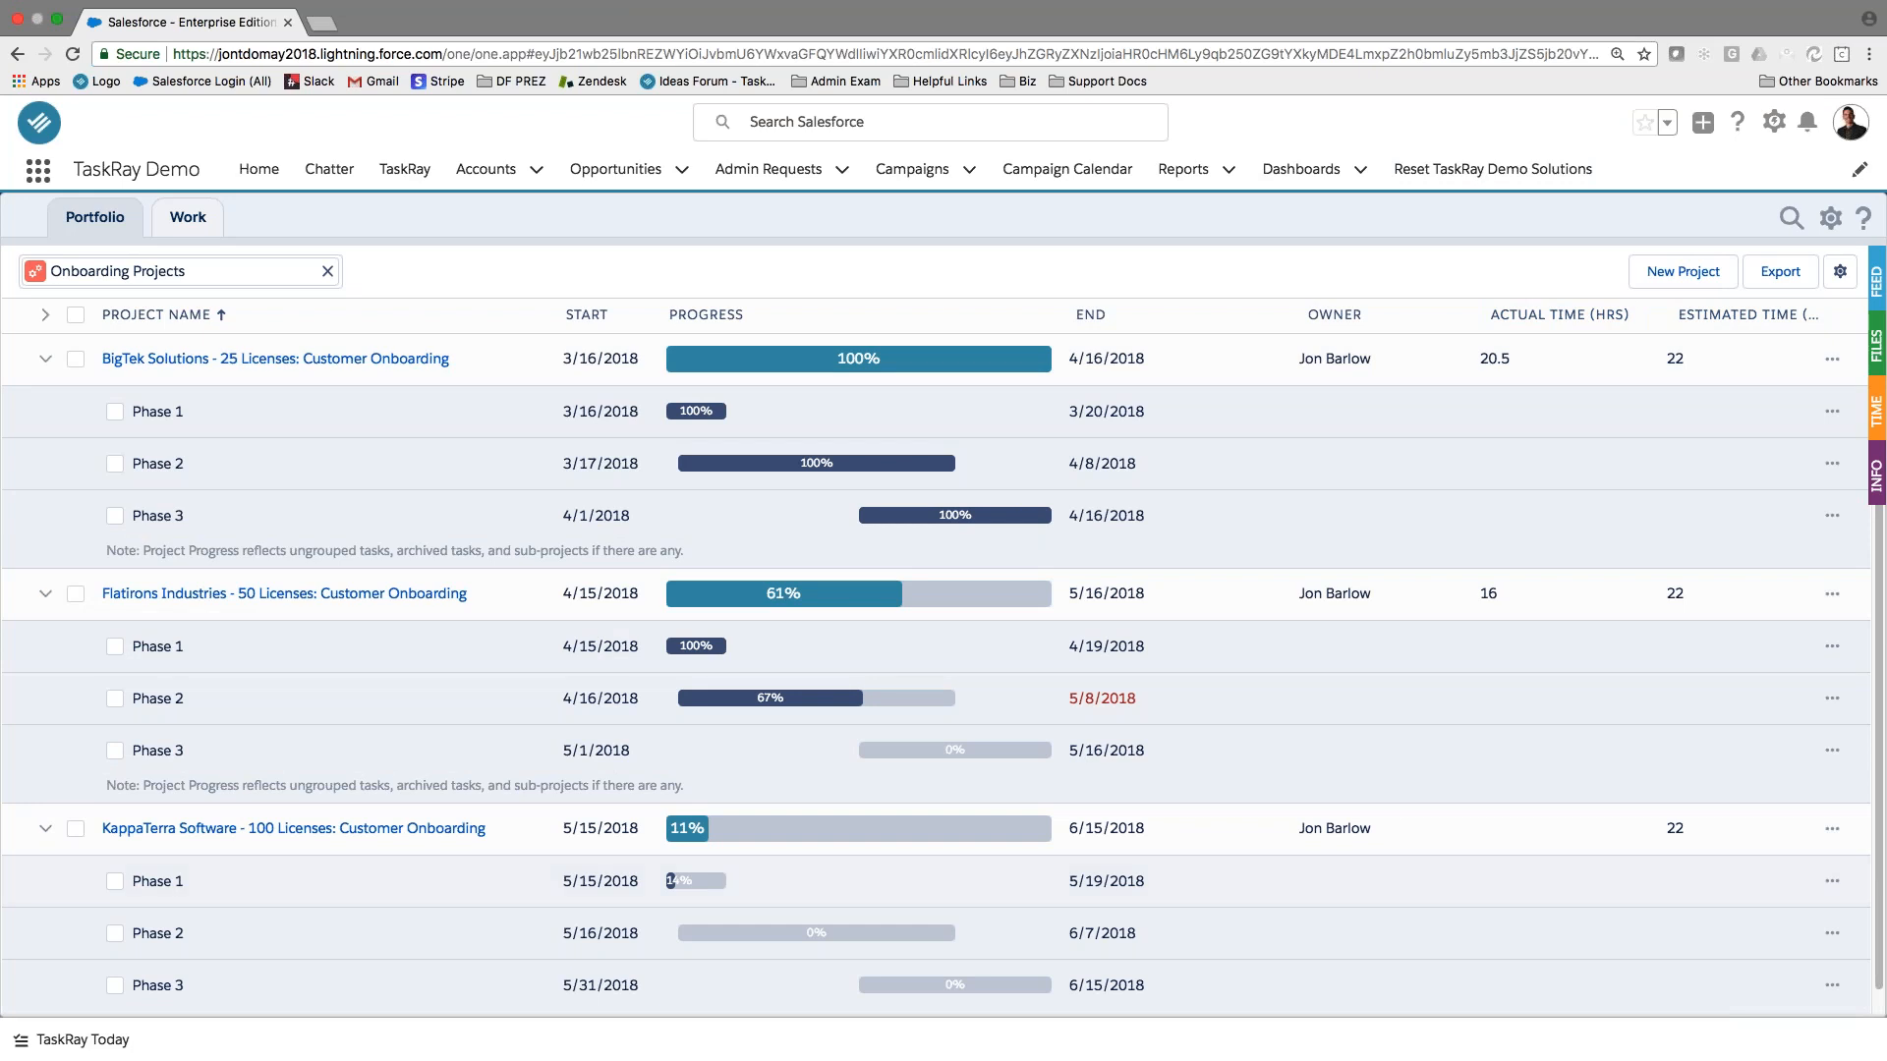
pyautogui.click(75, 359)
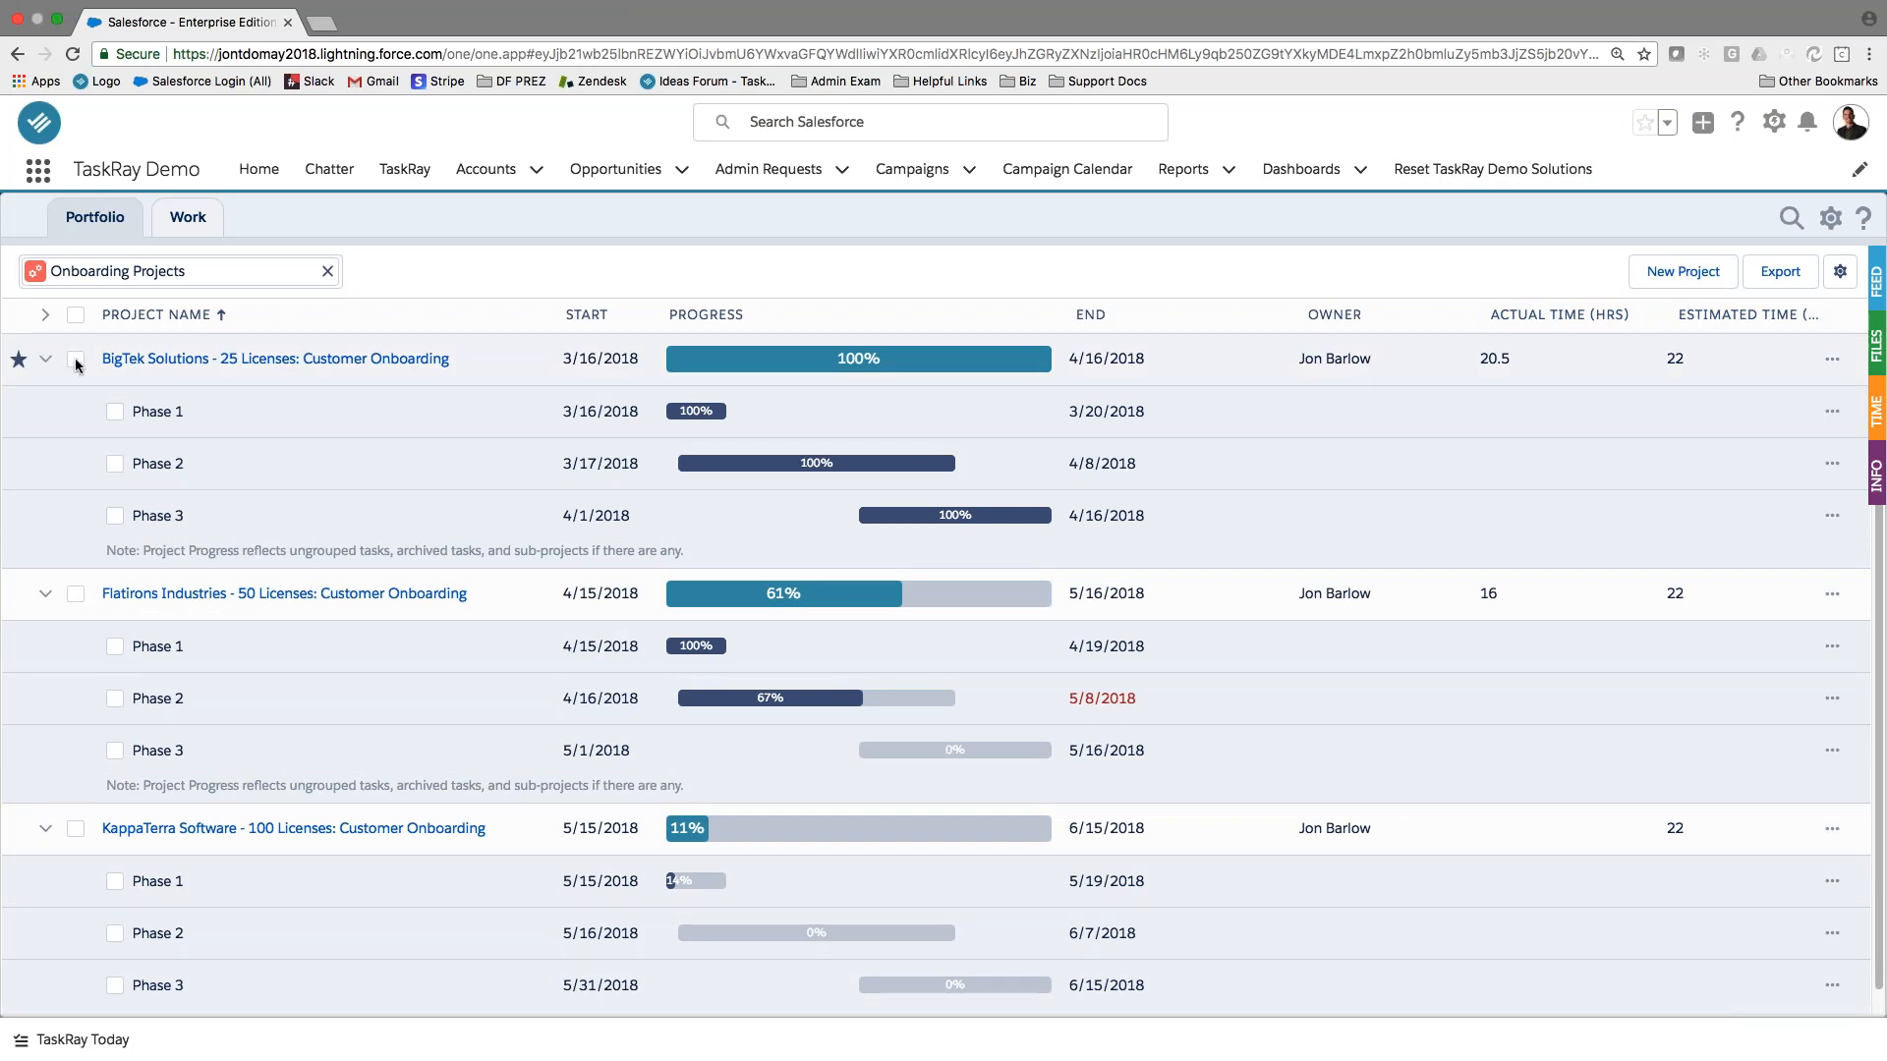
pyautogui.click(76, 594)
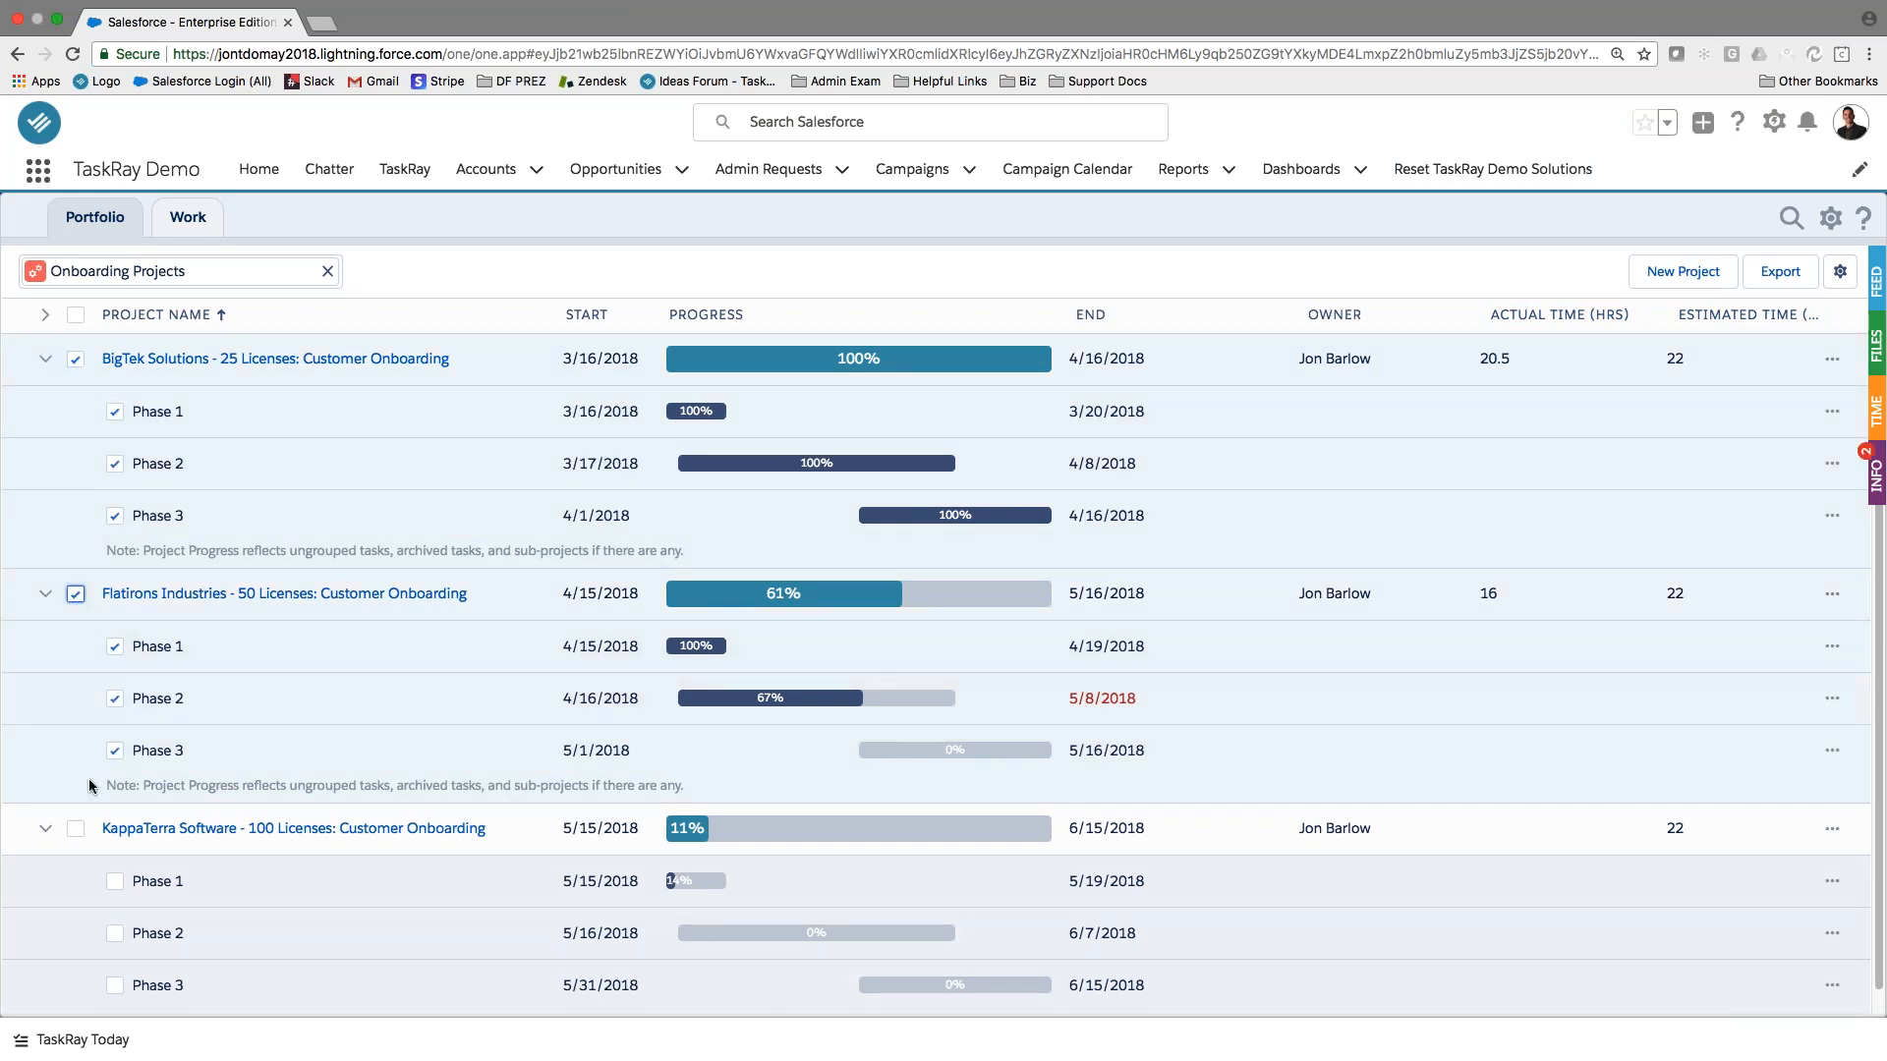
pyautogui.click(76, 829)
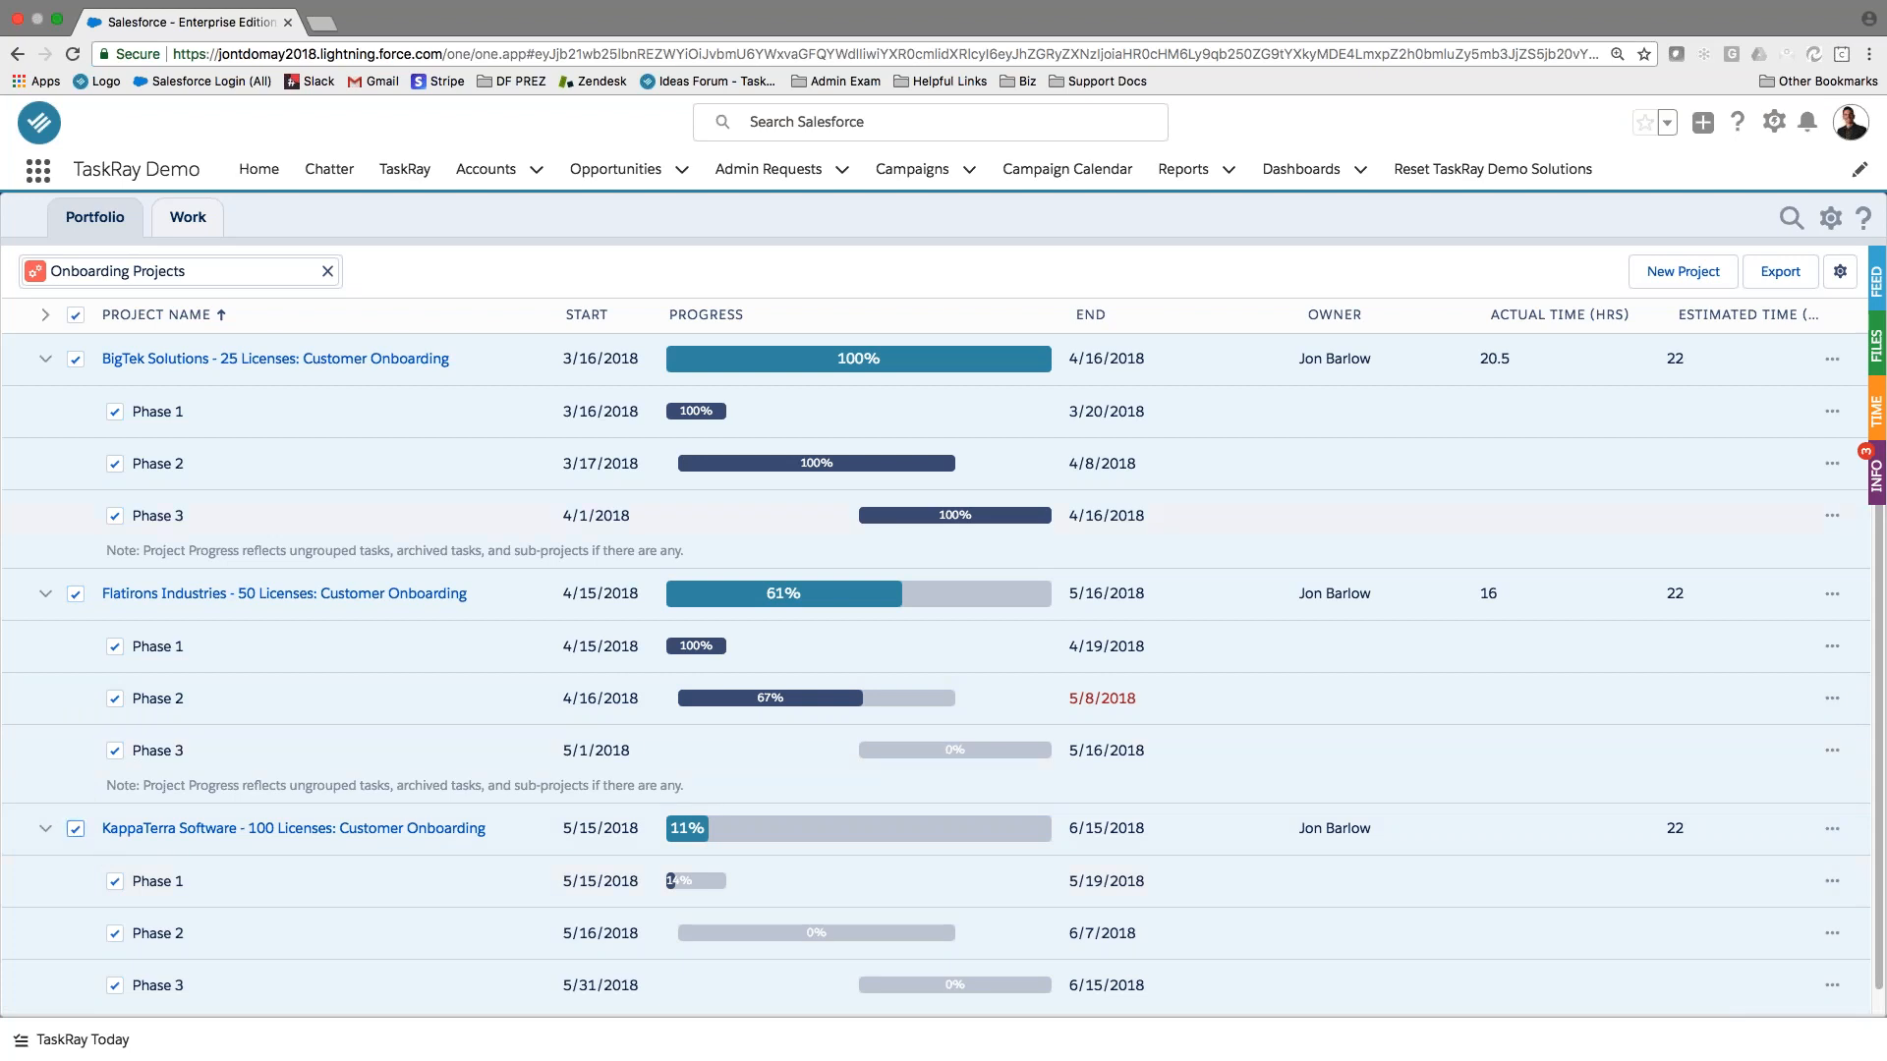
# Open the insights for the selected projects and review the snapshot, milestones, tasks at risk and tasks by team member.
pyautogui.click(1876, 476)
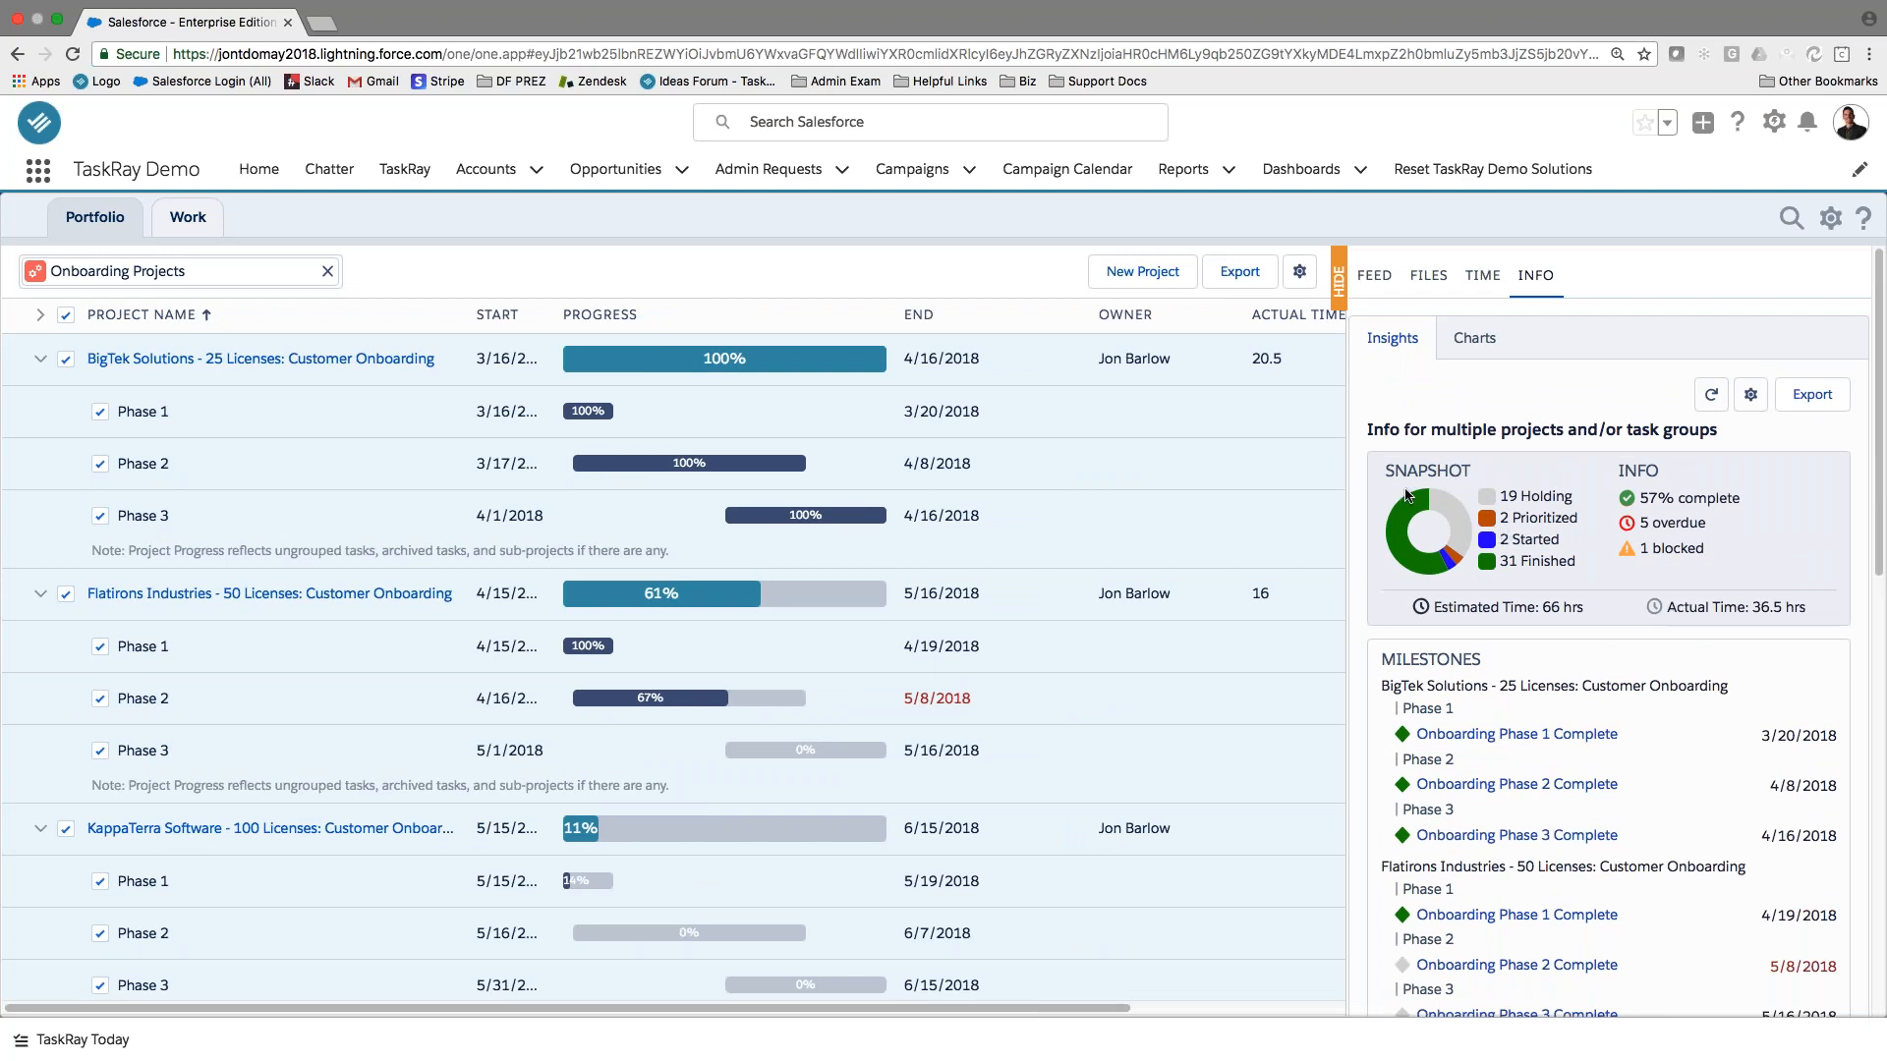
pyautogui.moveTo(1639, 523)
pyautogui.mouseDown()
pyautogui.moveTo(1707, 523)
pyautogui.moveTo(1637, 549)
pyautogui.mouseUp()
pyautogui.click(1647, 549)
pyautogui.scroll(-1, 1776, 607)
pyautogui.scroll(-5, 1805, 718)
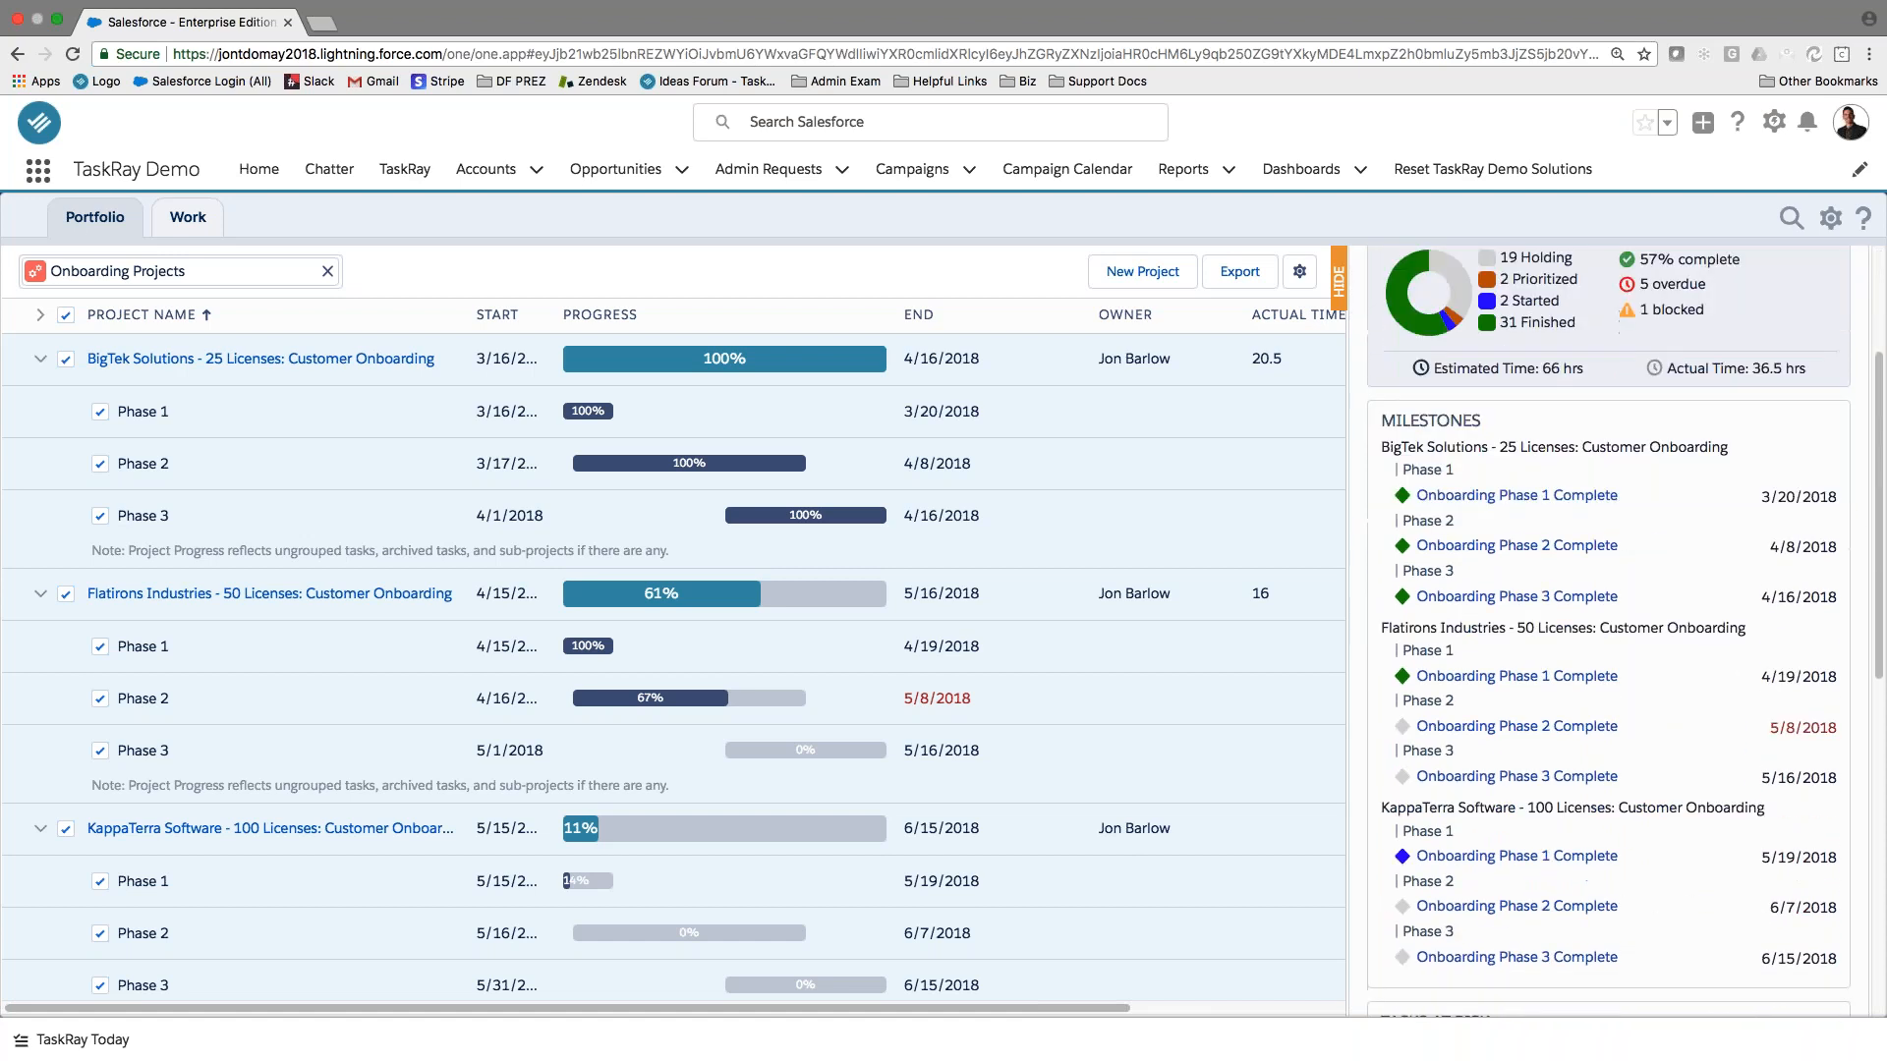
pyautogui.scroll(-3, 1802, 717)
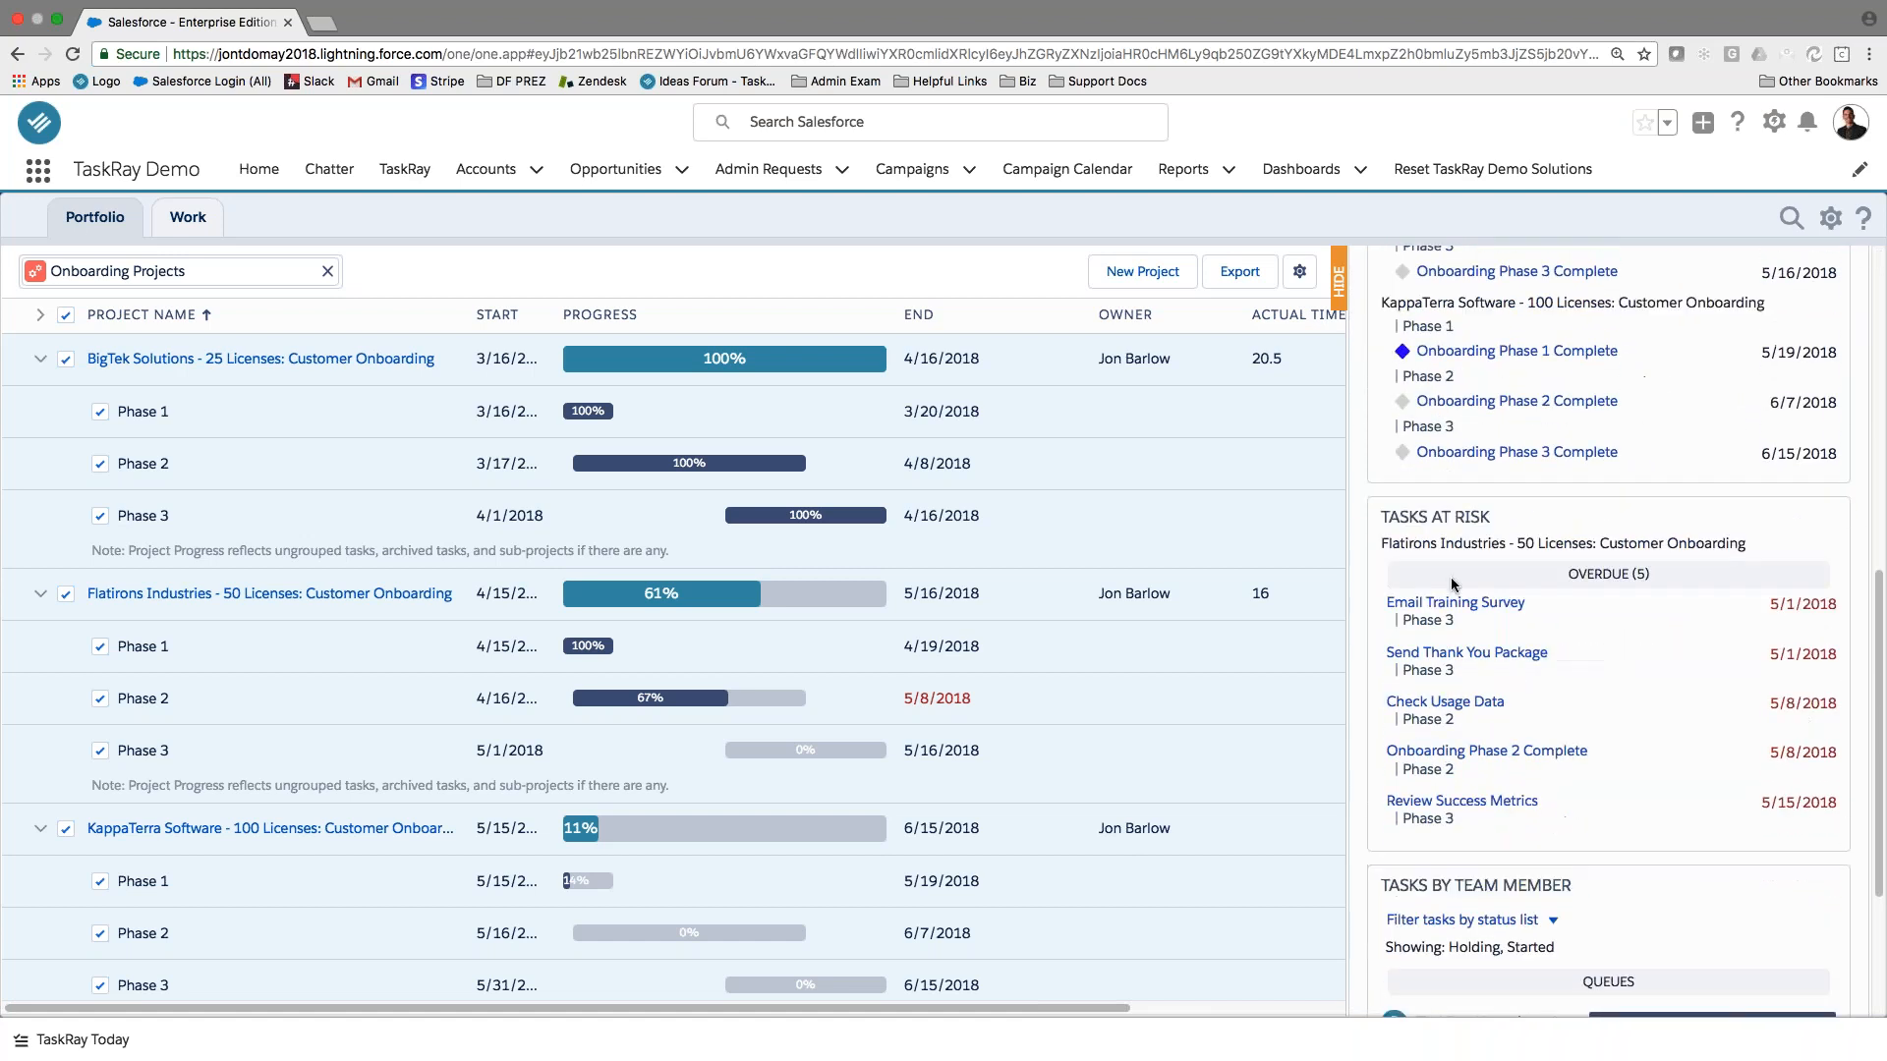
pyautogui.moveTo(1381, 518); pyautogui.dragTo(1486, 524)
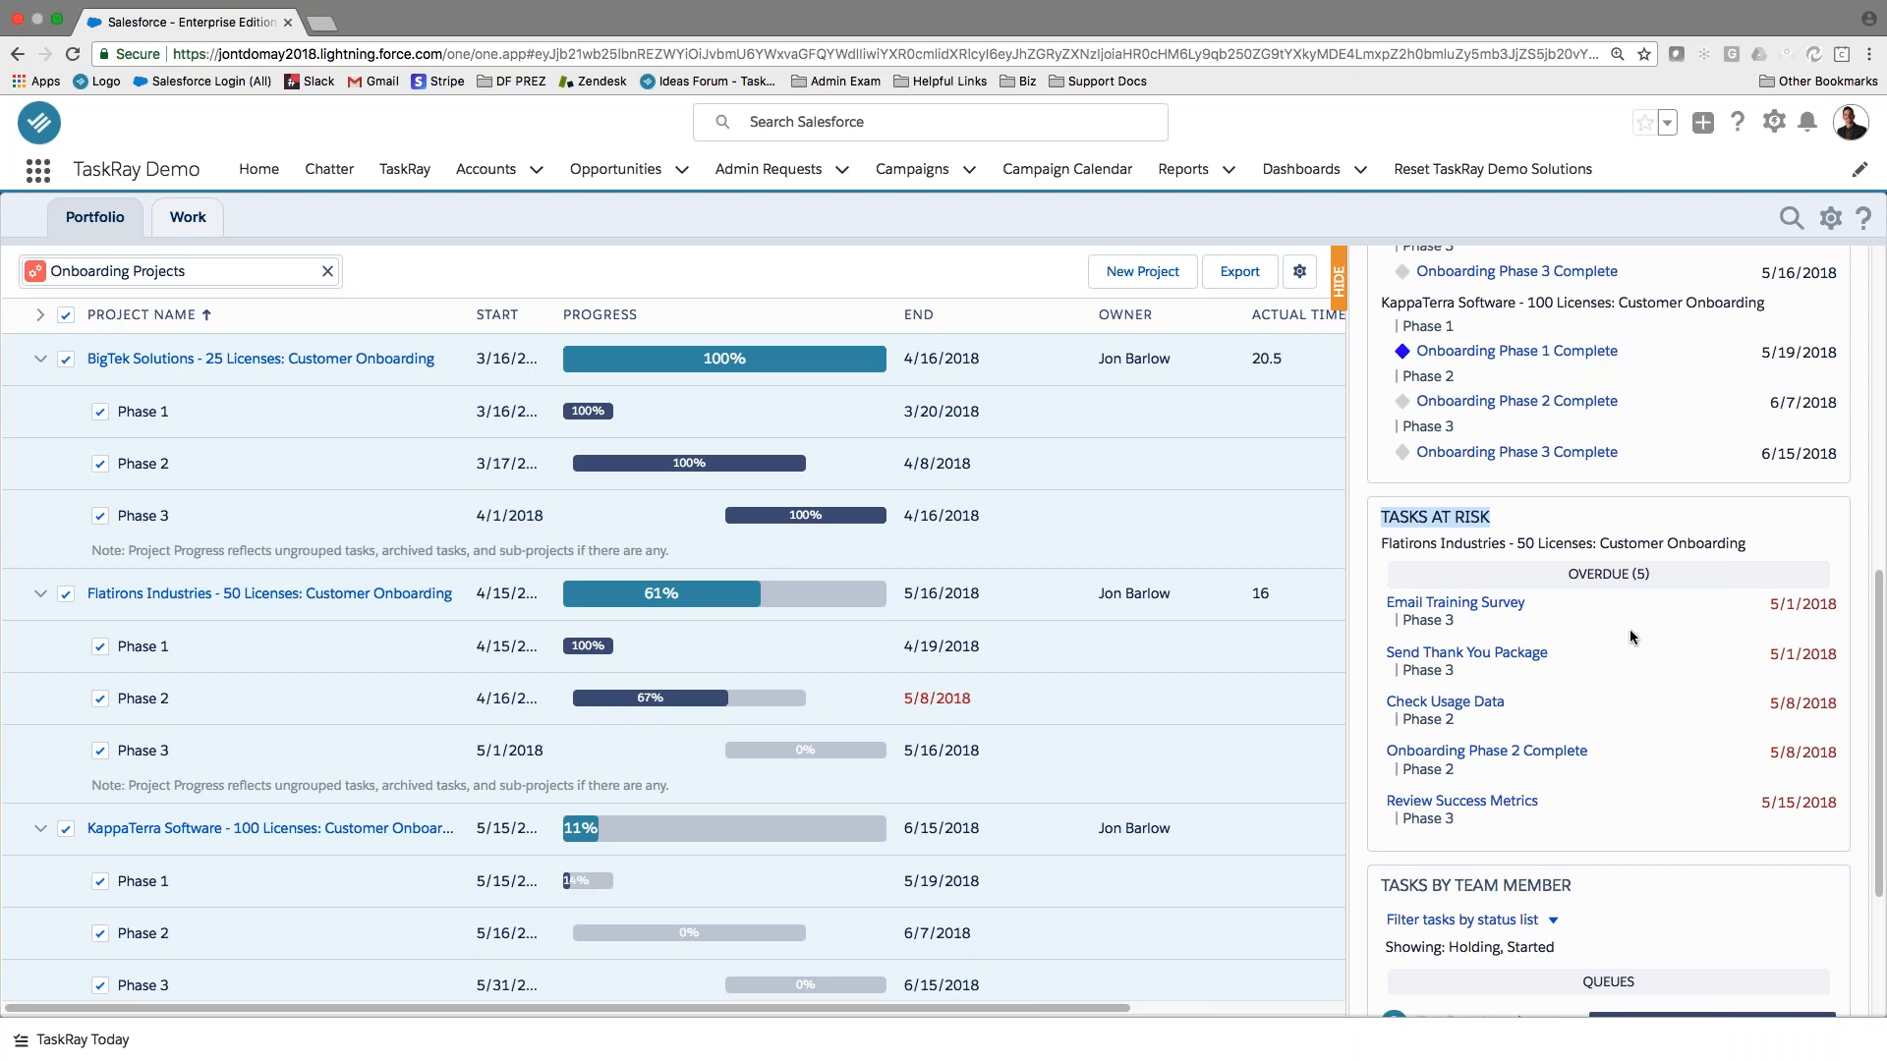
pyautogui.click(1666, 737)
pyautogui.scroll(-2, 1623, 717)
pyautogui.scroll(-2, 1832, 811)
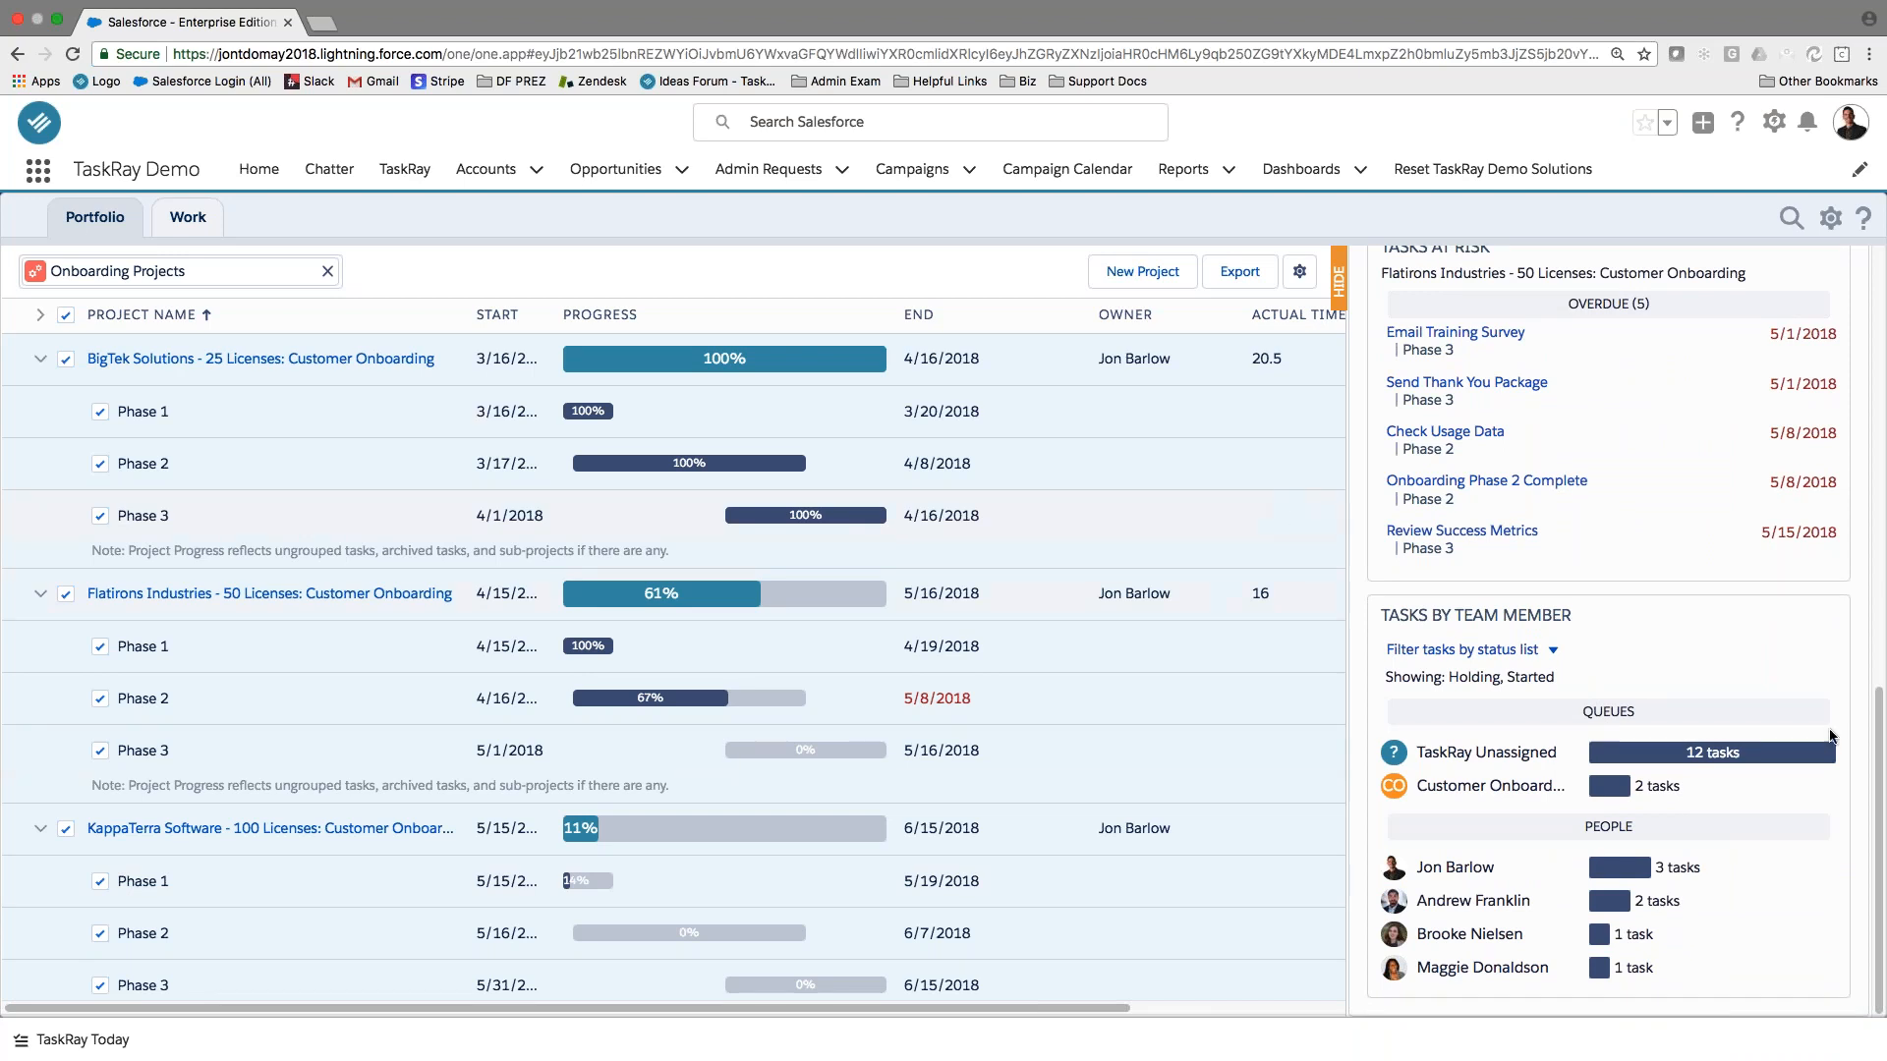
# Chart the selected projects' task data as a horizontal bar sum of Estimated Time (hrs) grouped by owner.
pyautogui.scroll(7, 1759, 708)
pyautogui.scroll(5, 1759, 707)
pyautogui.click(1475, 340)
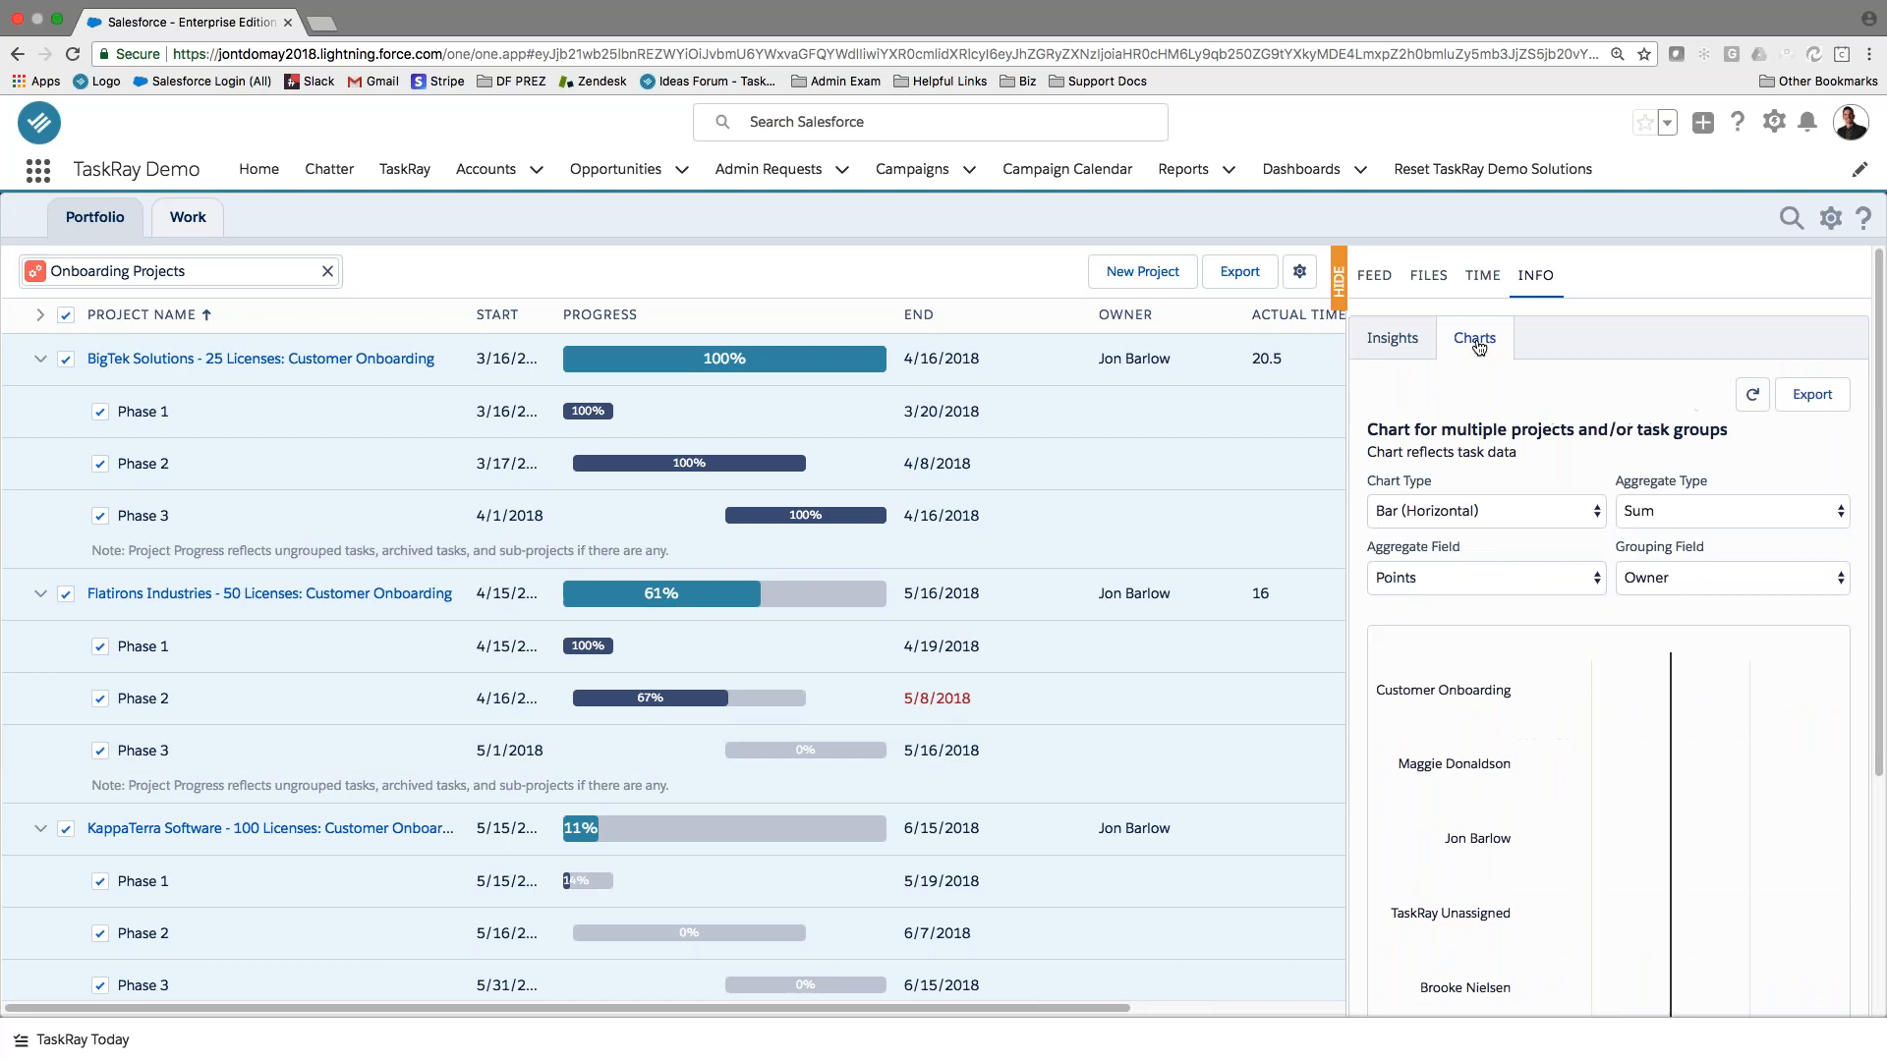
pyautogui.click(1537, 576)
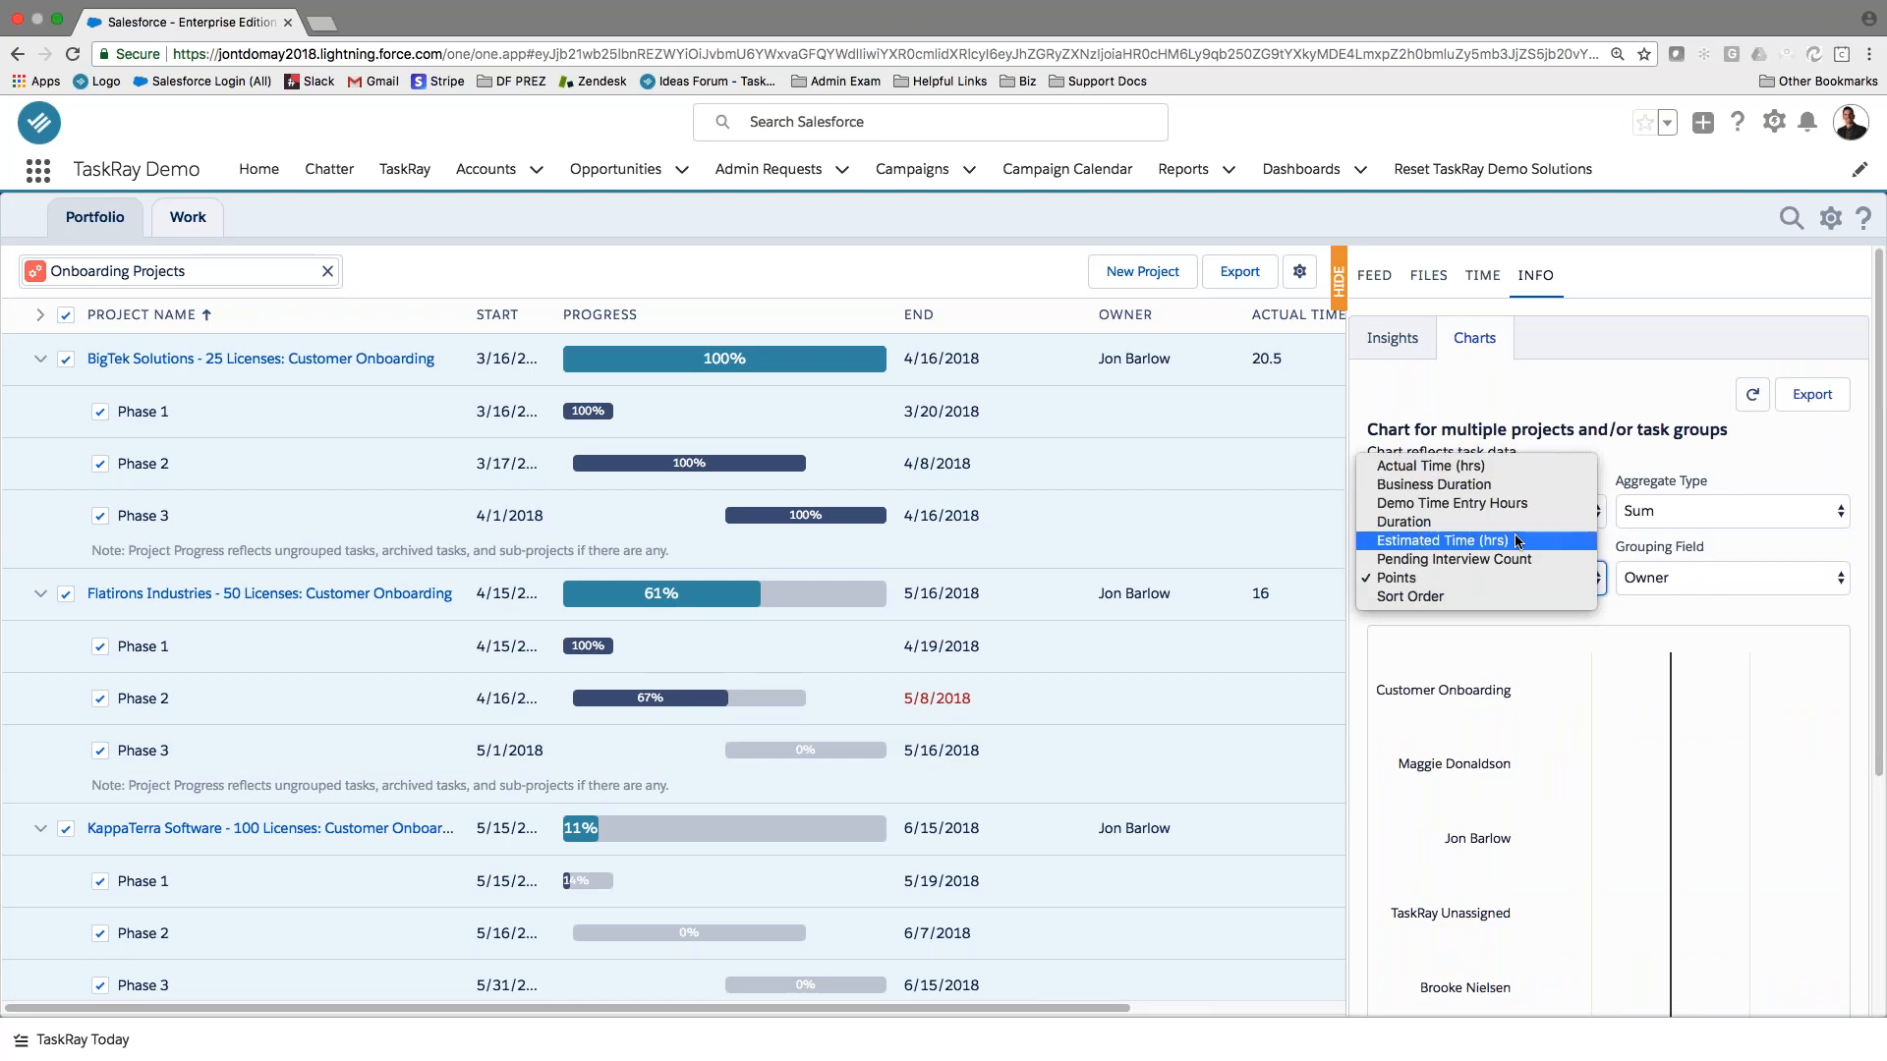
pyautogui.click(1515, 541)
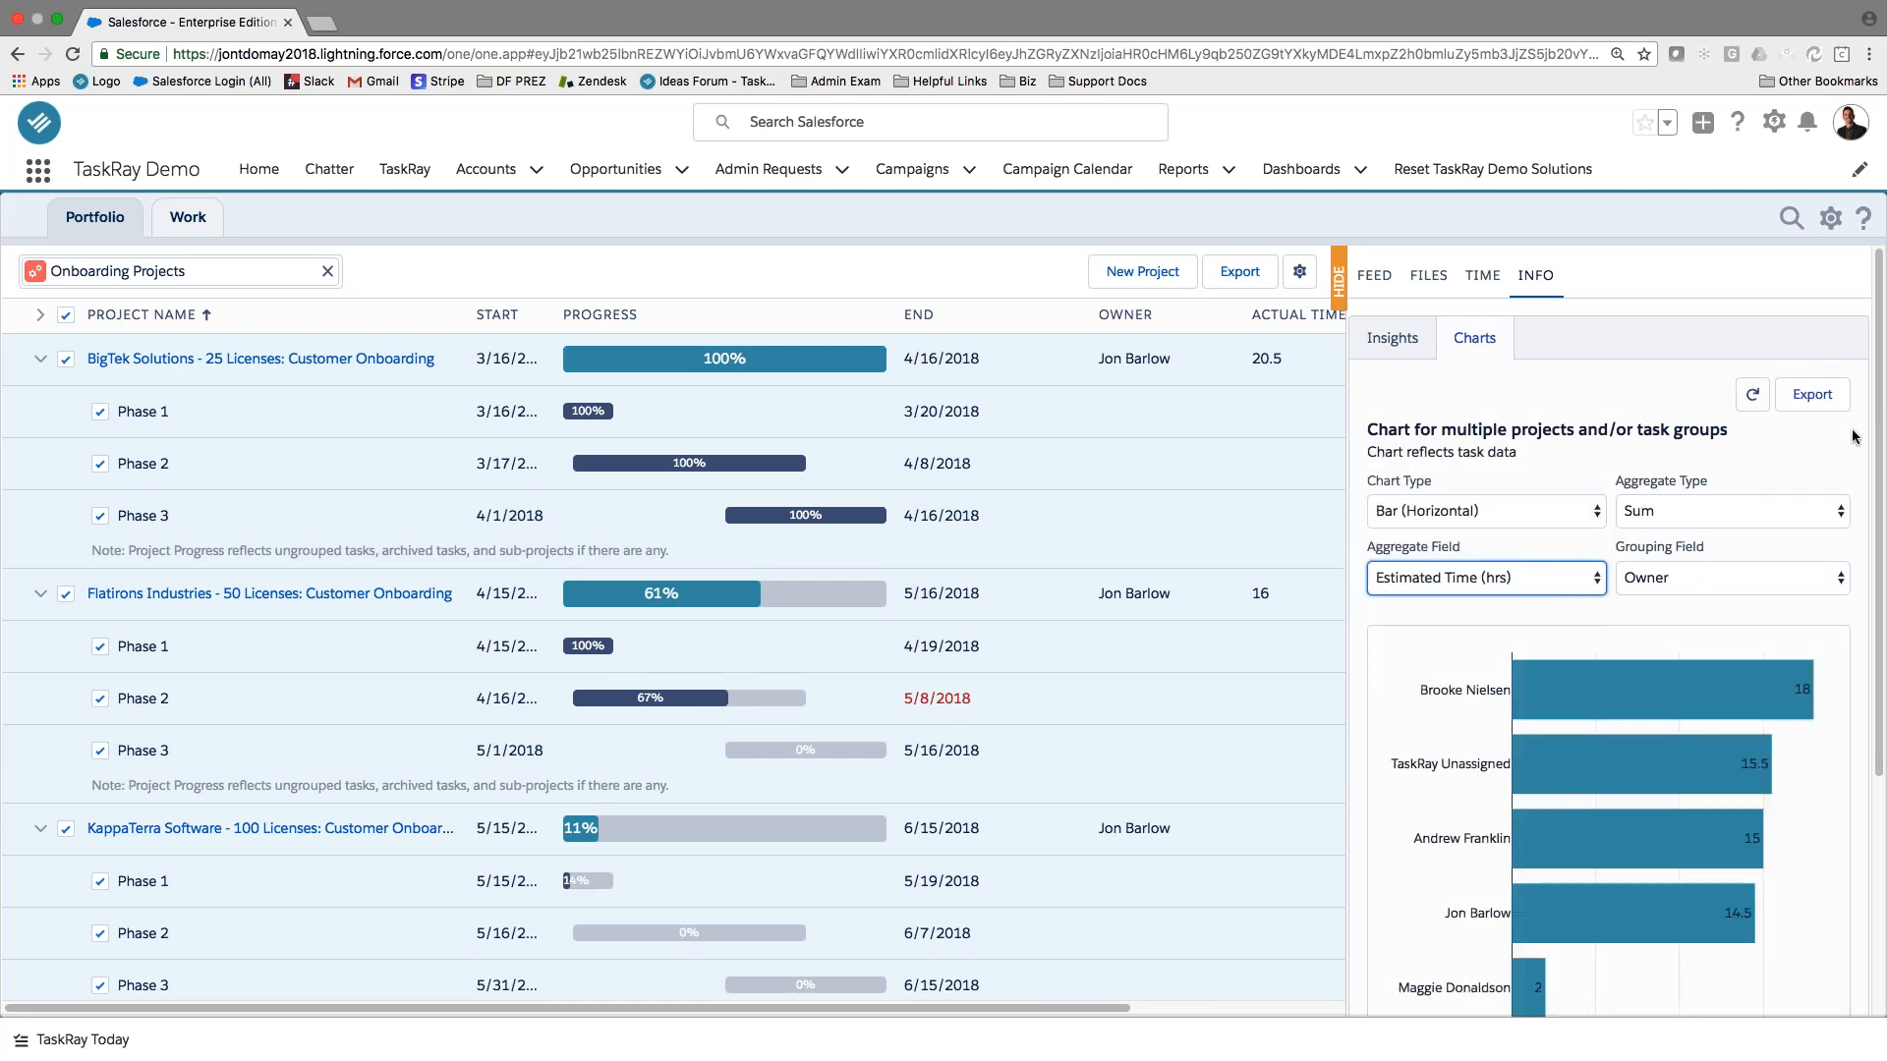
pyautogui.scroll(-1, 1689, 737)
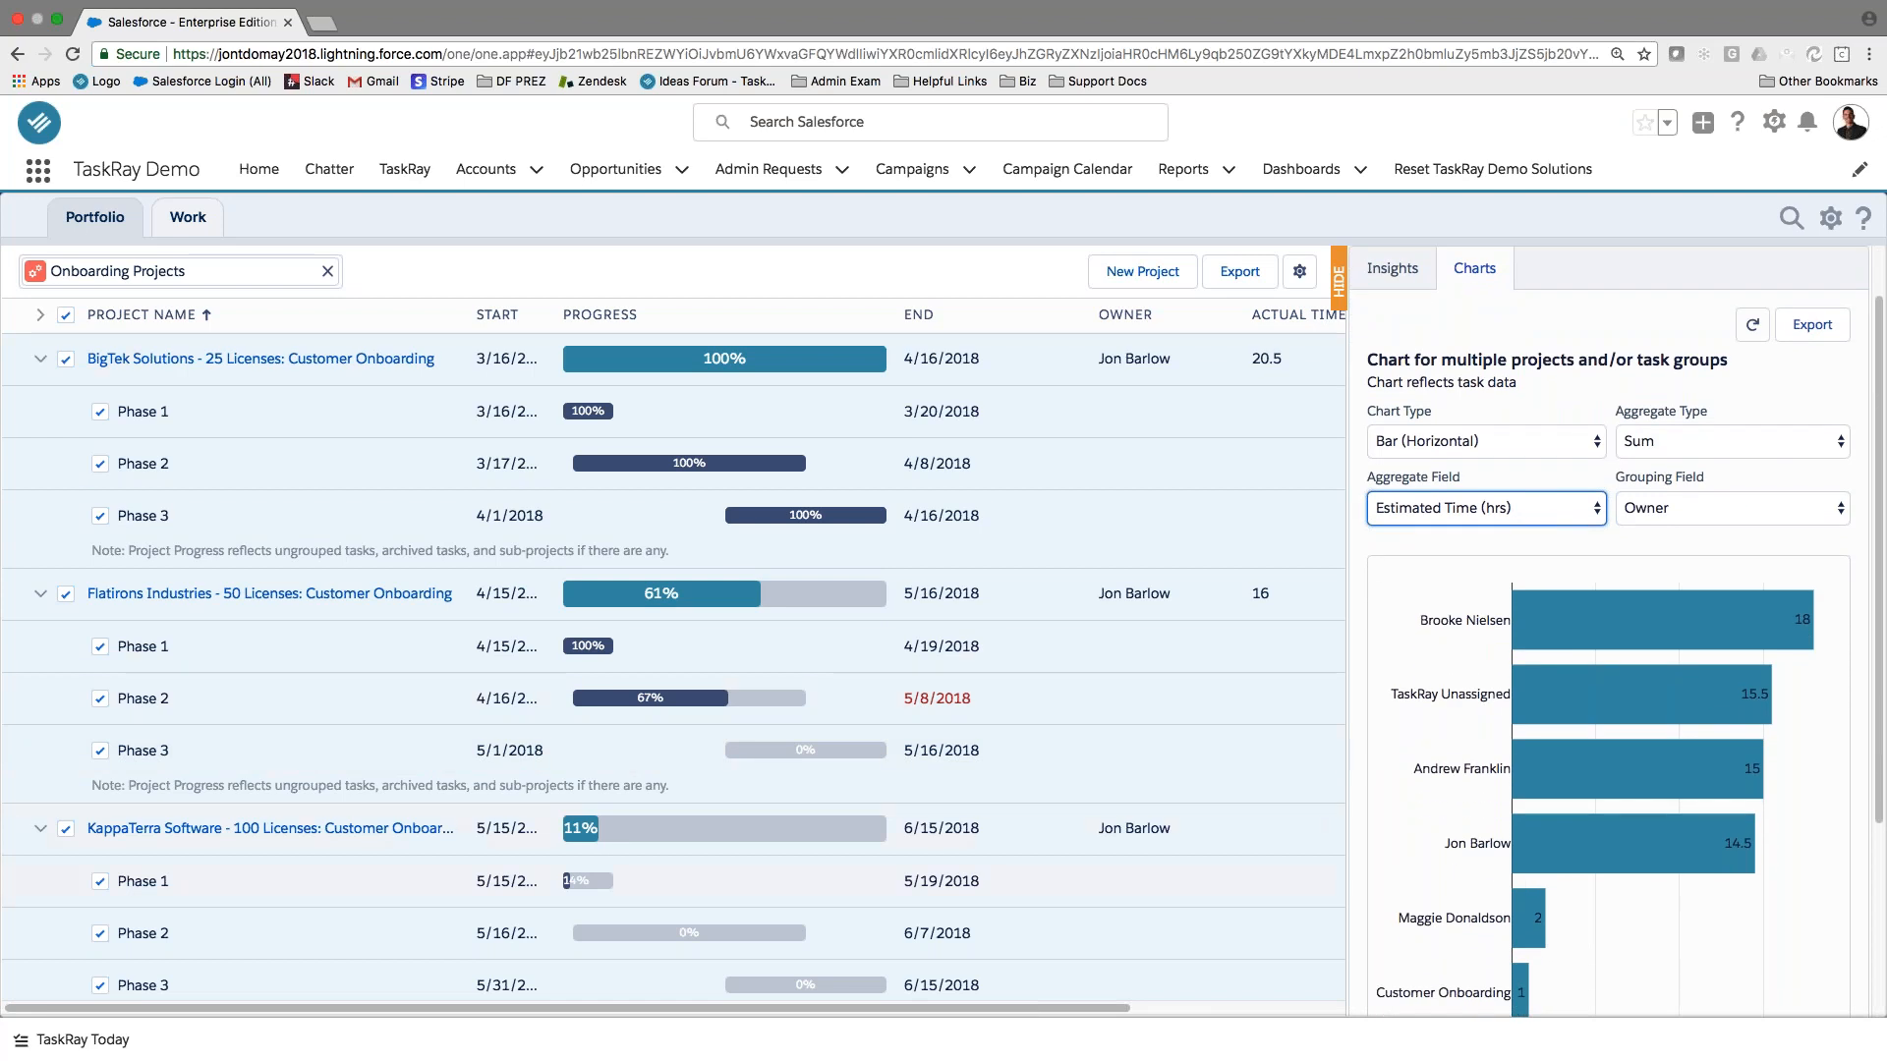
pyautogui.scroll(-1, 1729, 929)
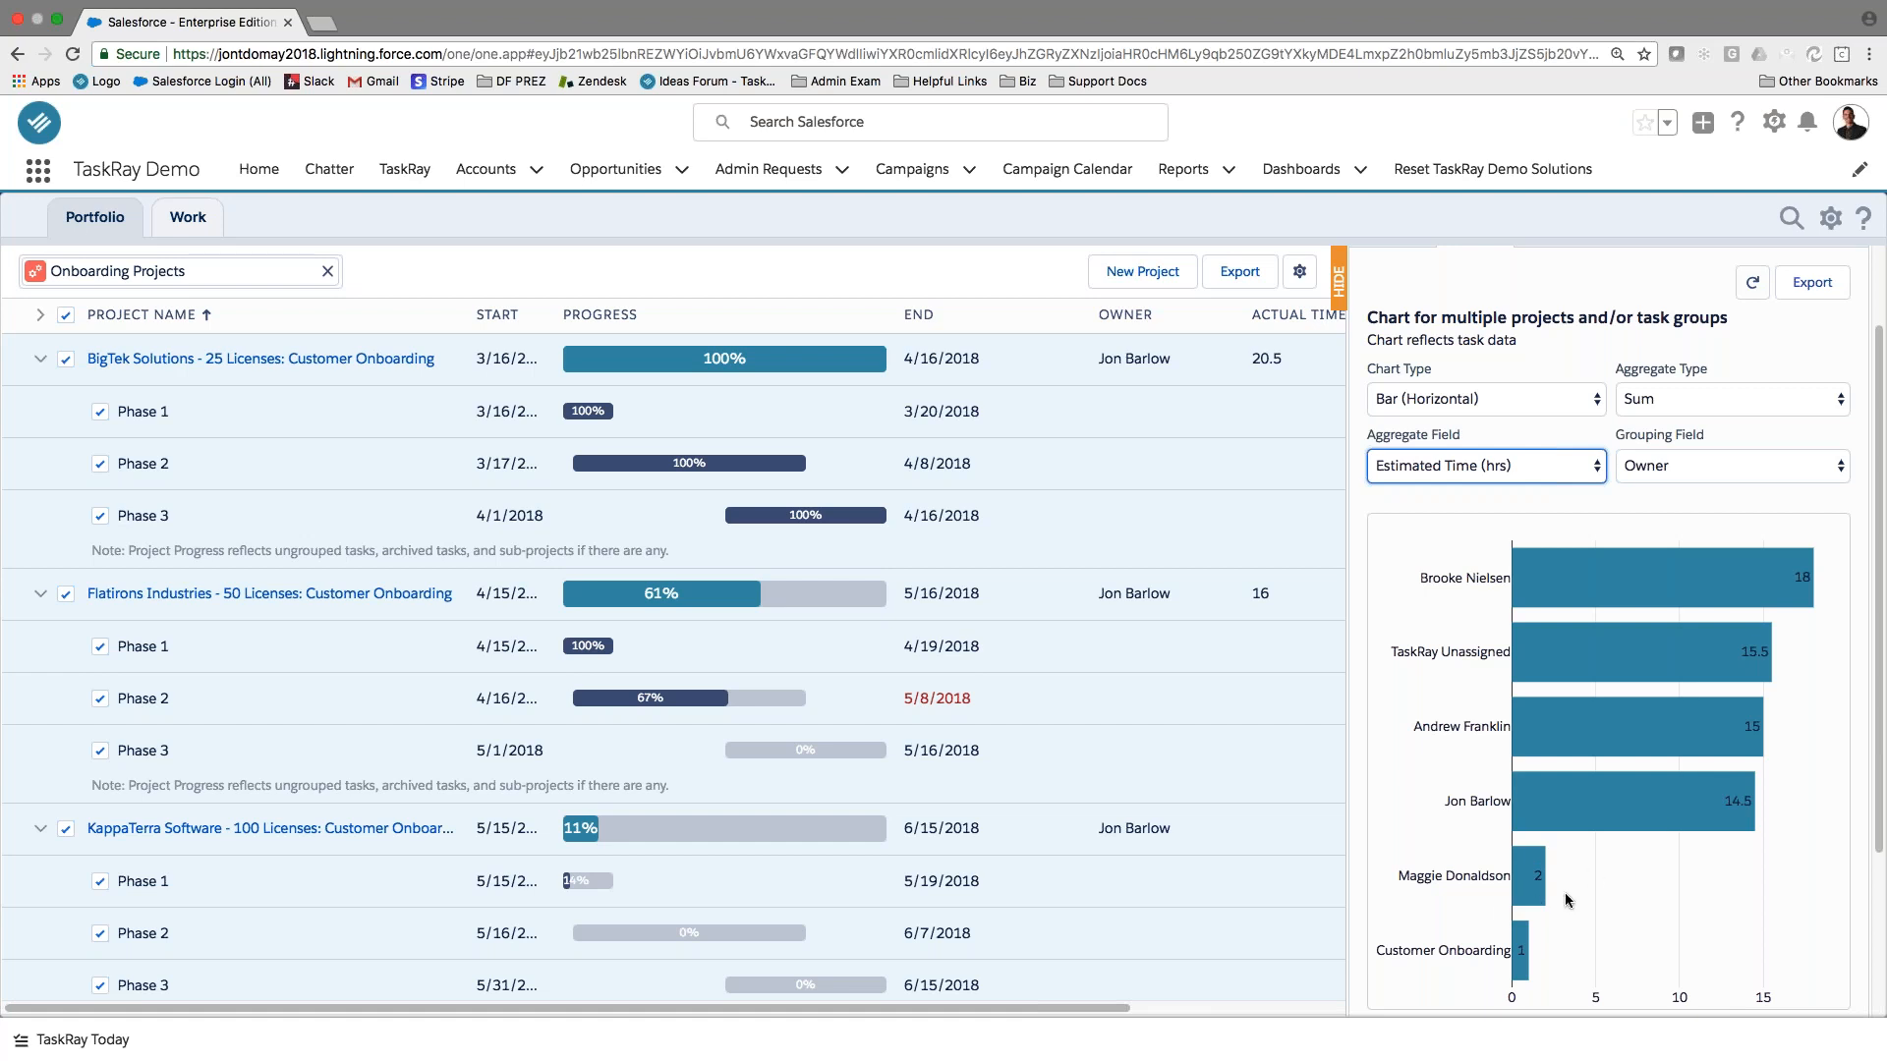
# Go to the Salesforce reports, list all reports and look through the available TaskRay reports.
pyautogui.click(209, 222)
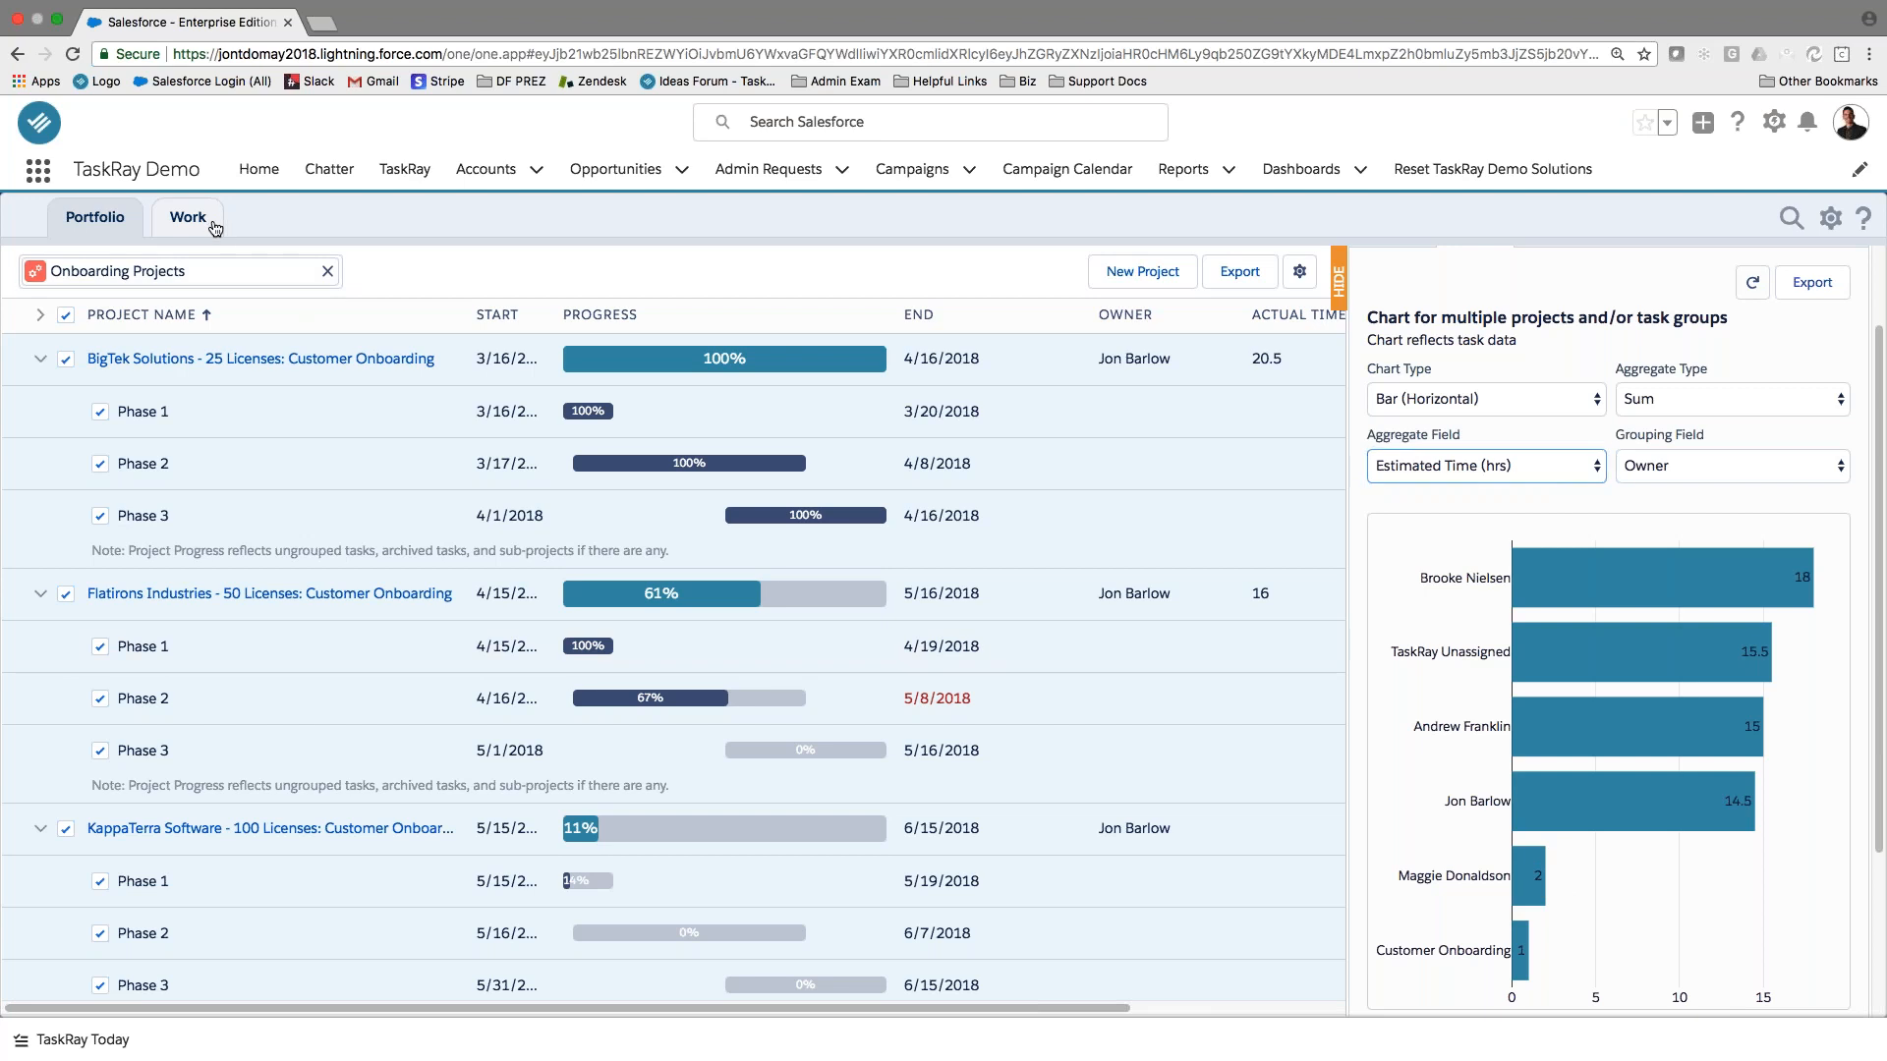
pyautogui.click(1183, 169)
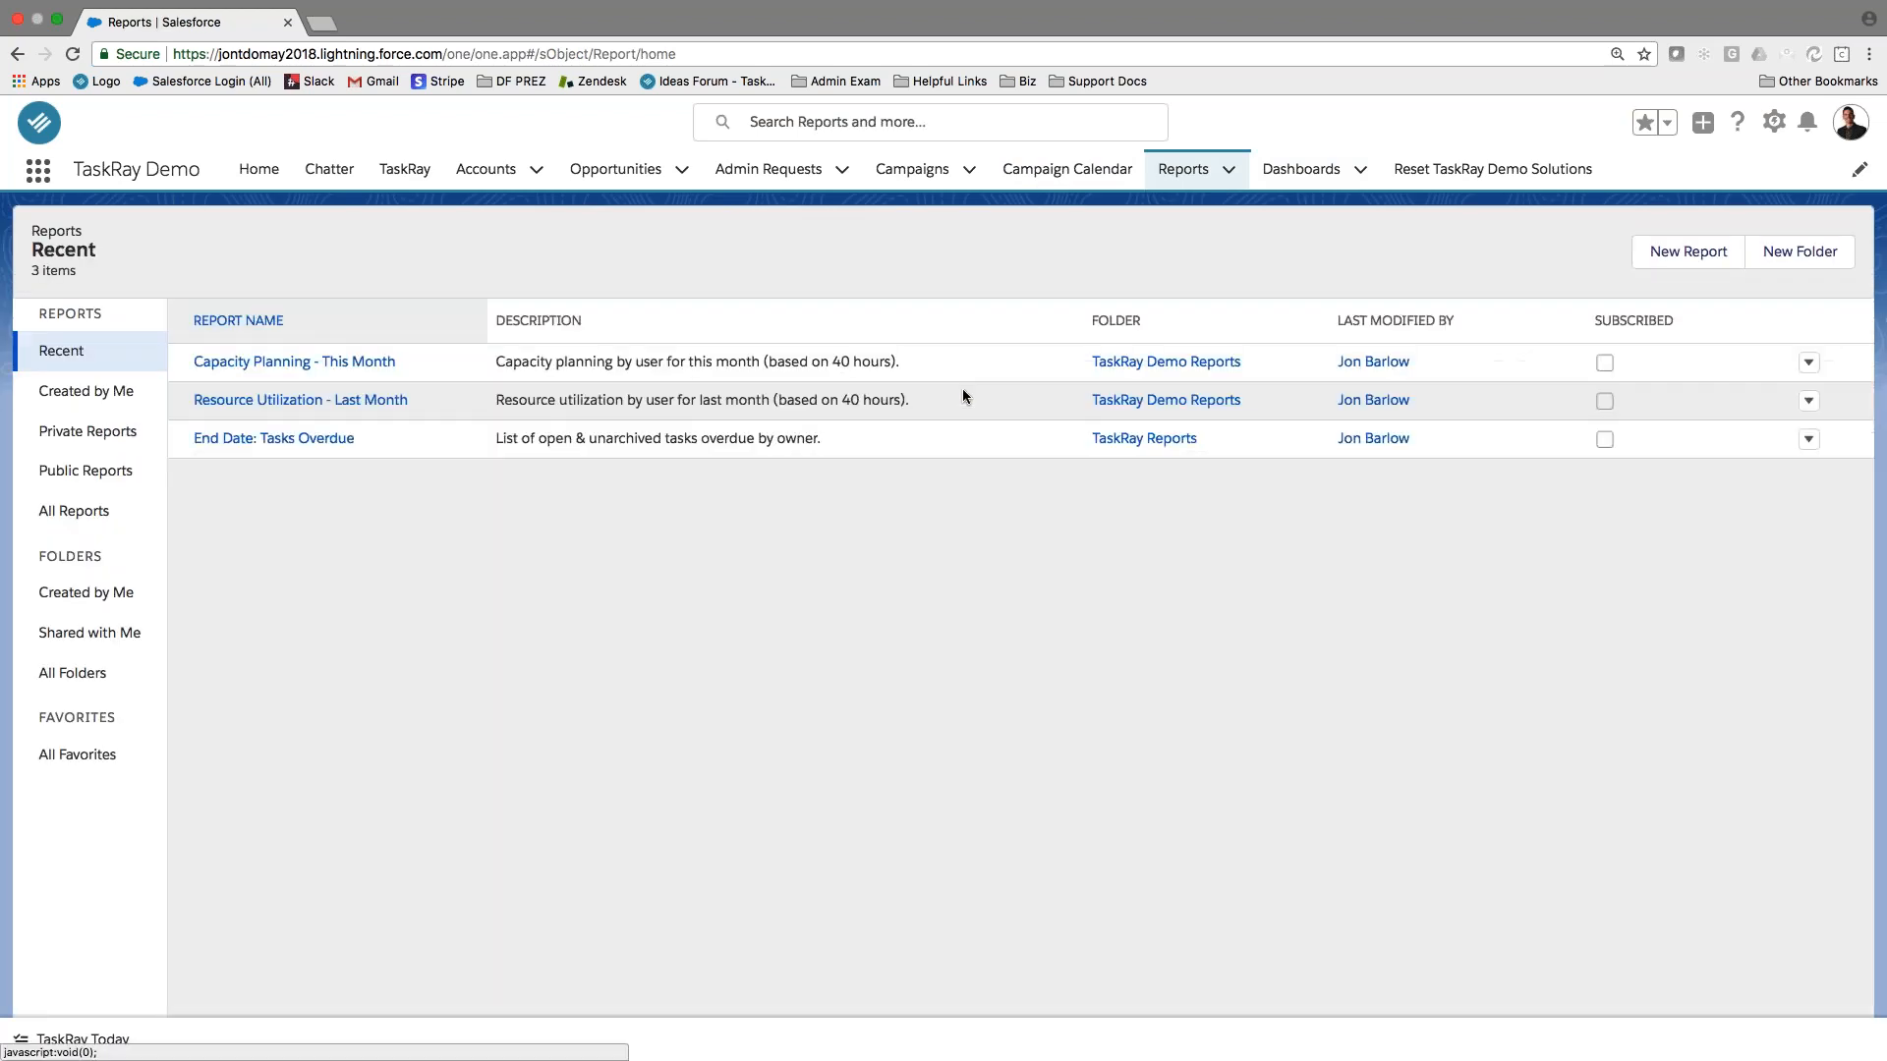
pyautogui.click(73, 511)
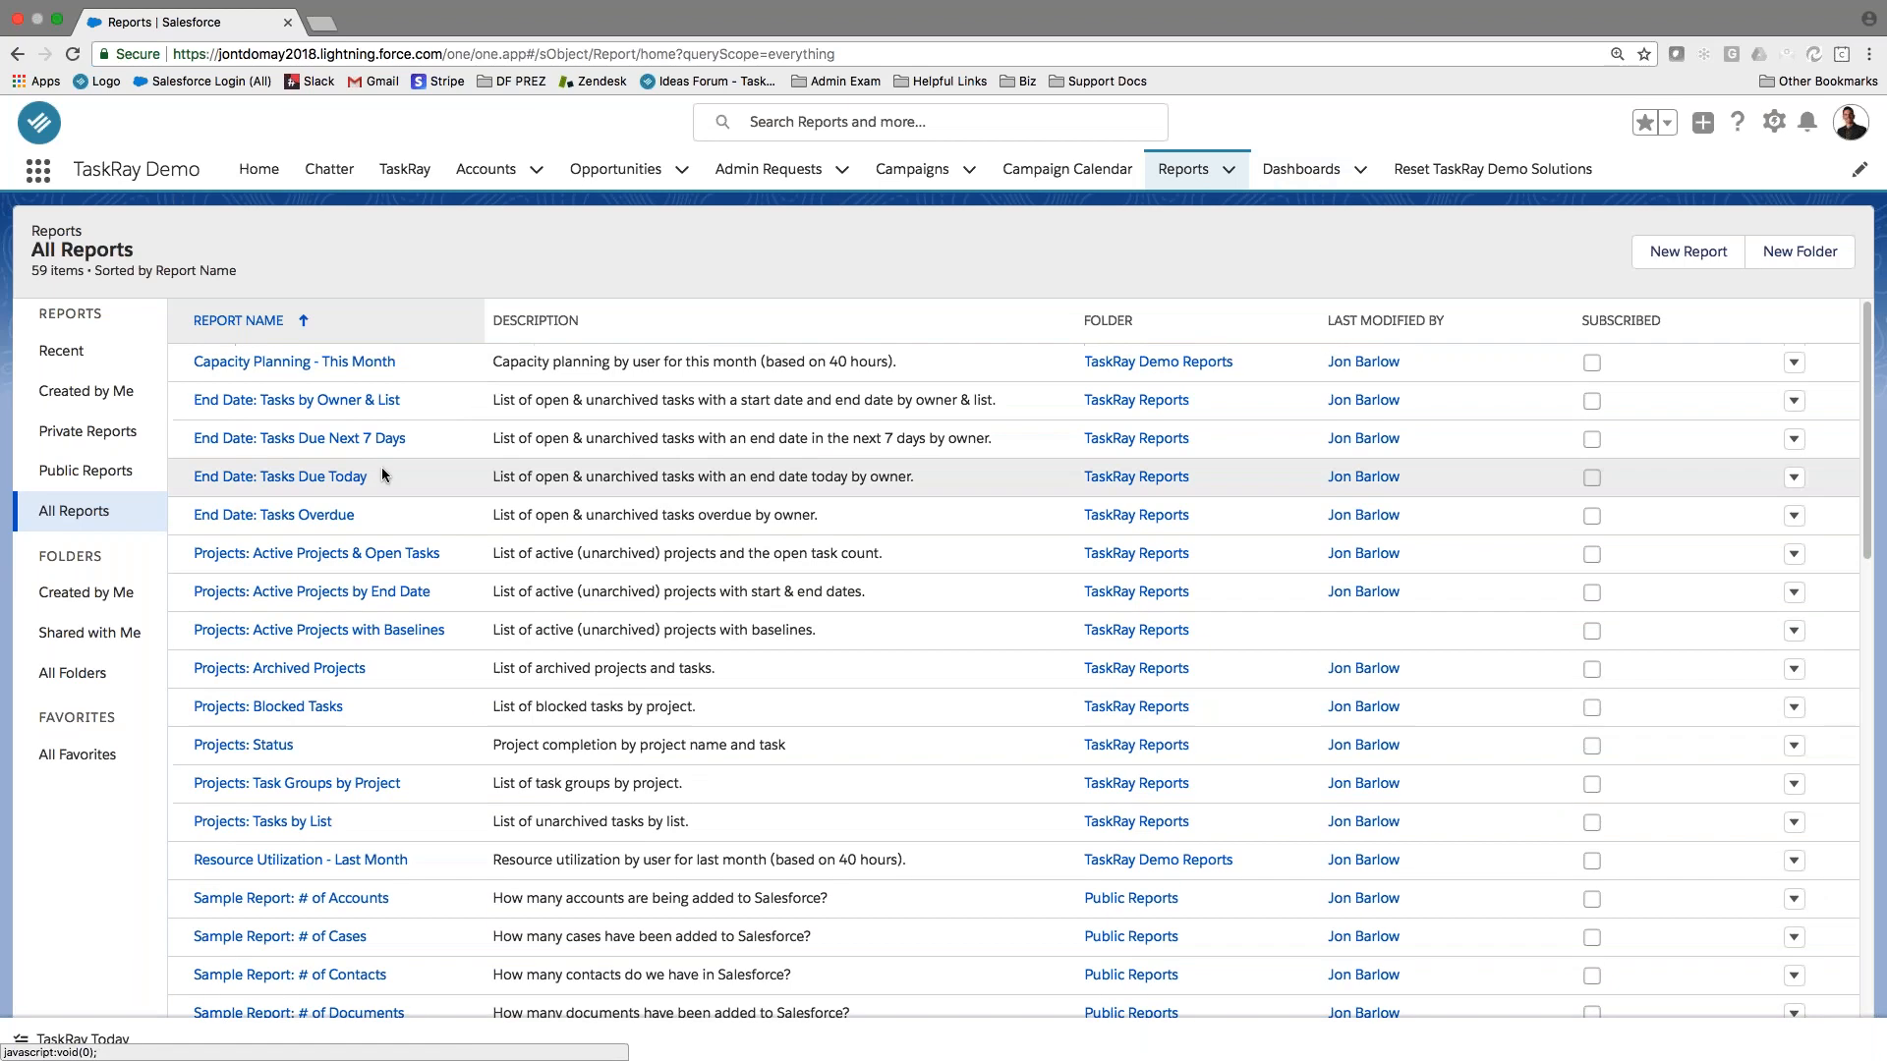
pyautogui.scroll(-1, 472, 821)
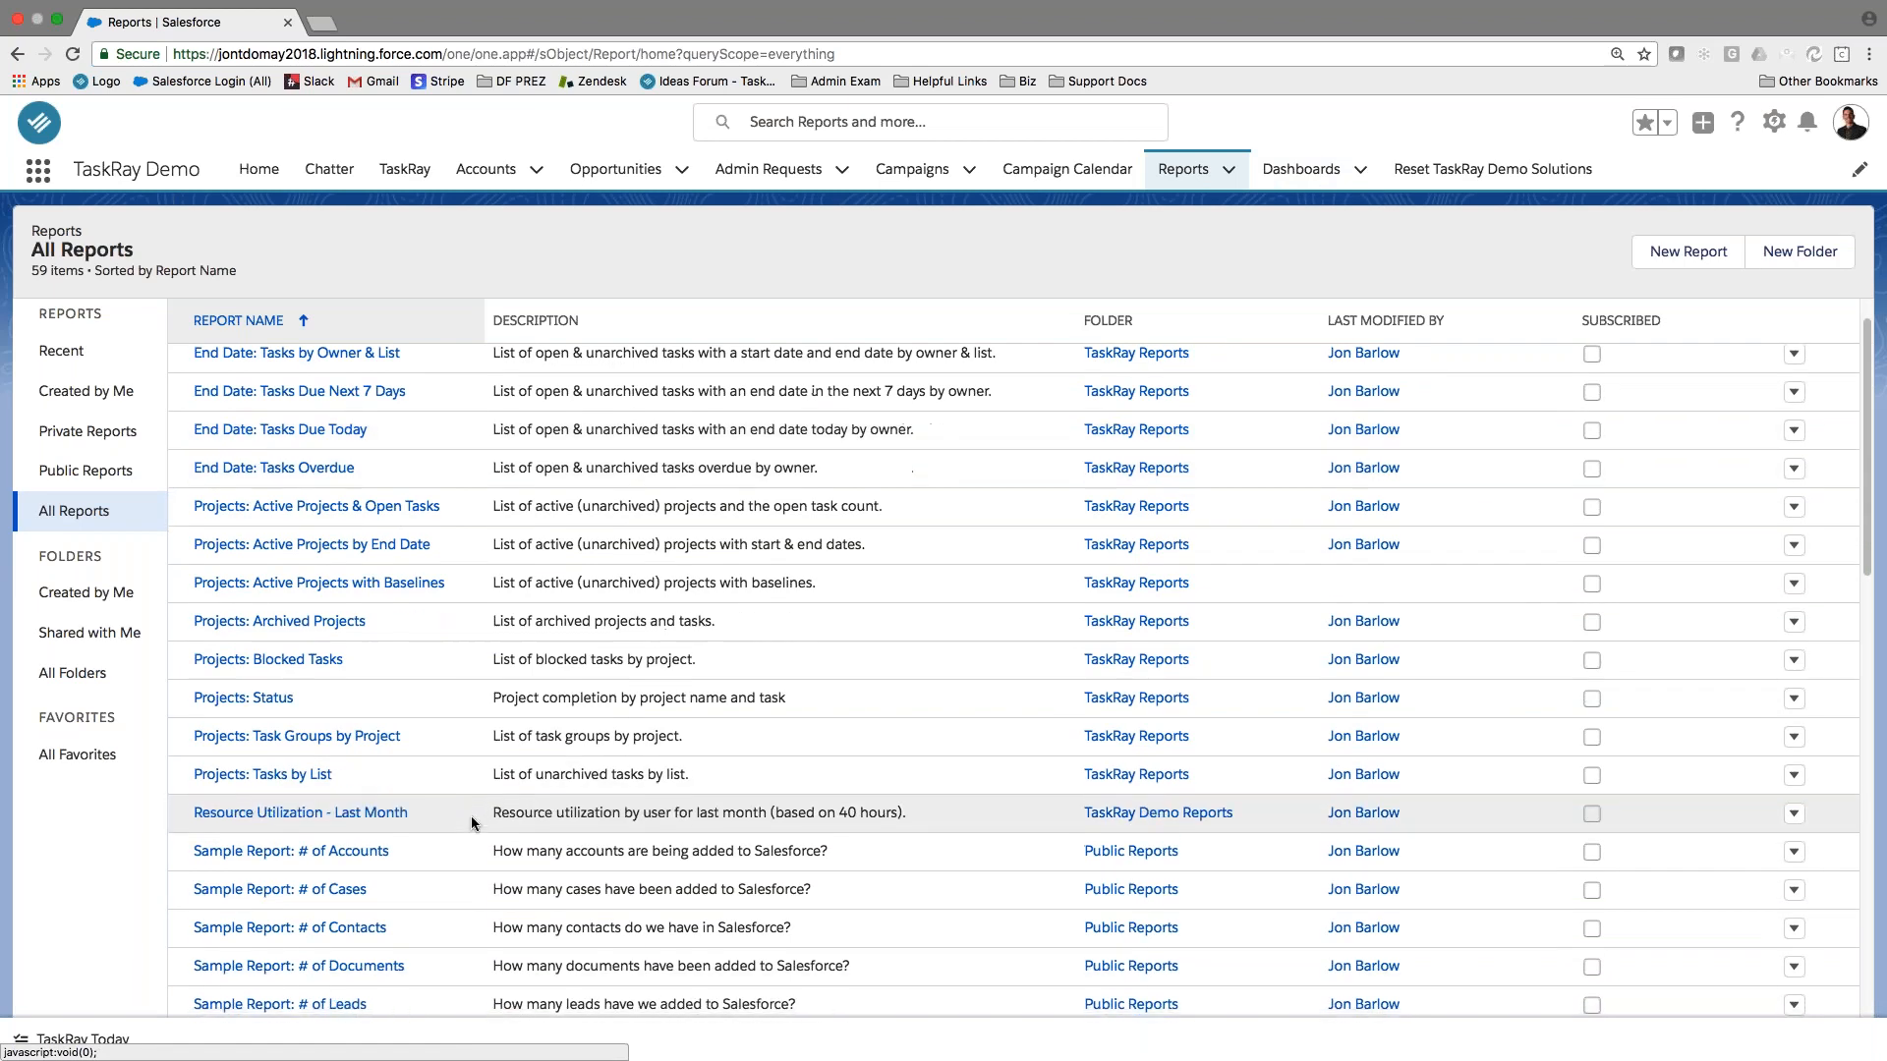
pyautogui.scroll(-5, 472, 822)
pyautogui.scroll(6, 452, 794)
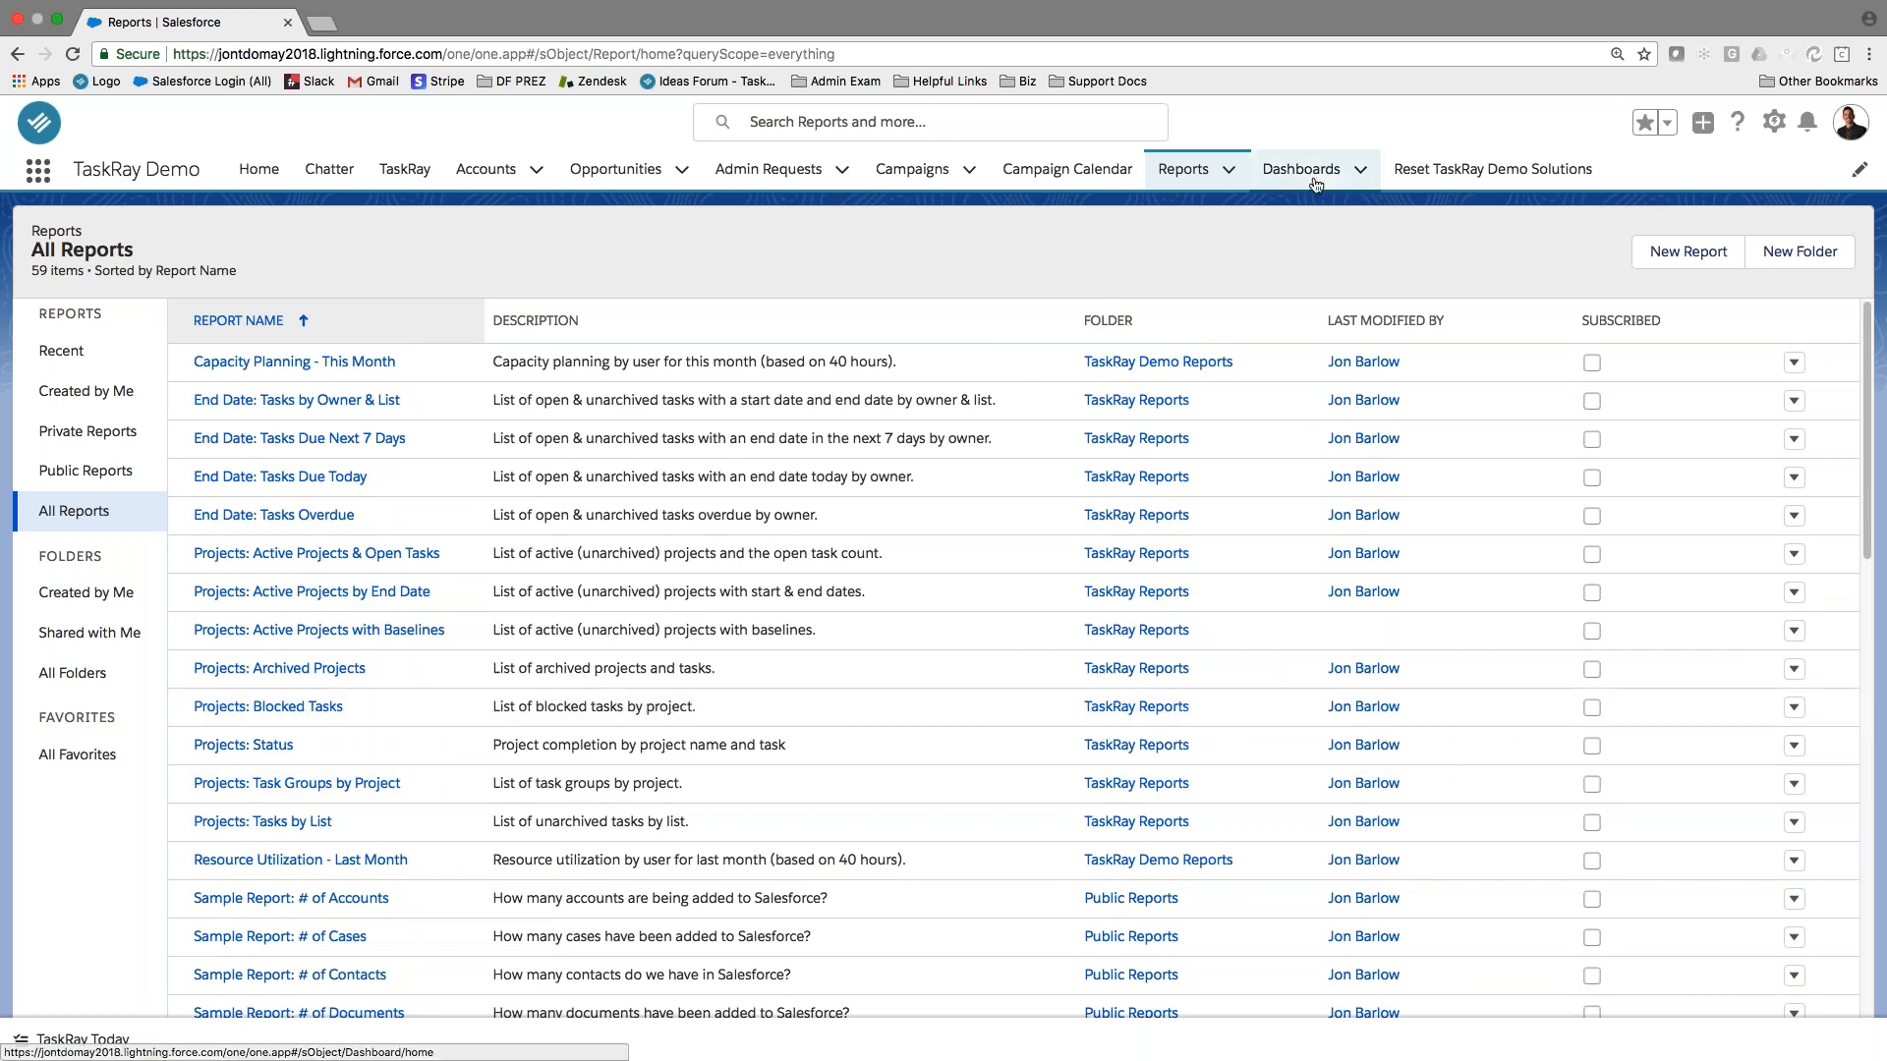
# Open the TaskRay Demo Dashboard, look over its project and task components, and head back to TaskRay.
pyautogui.click(1322, 178)
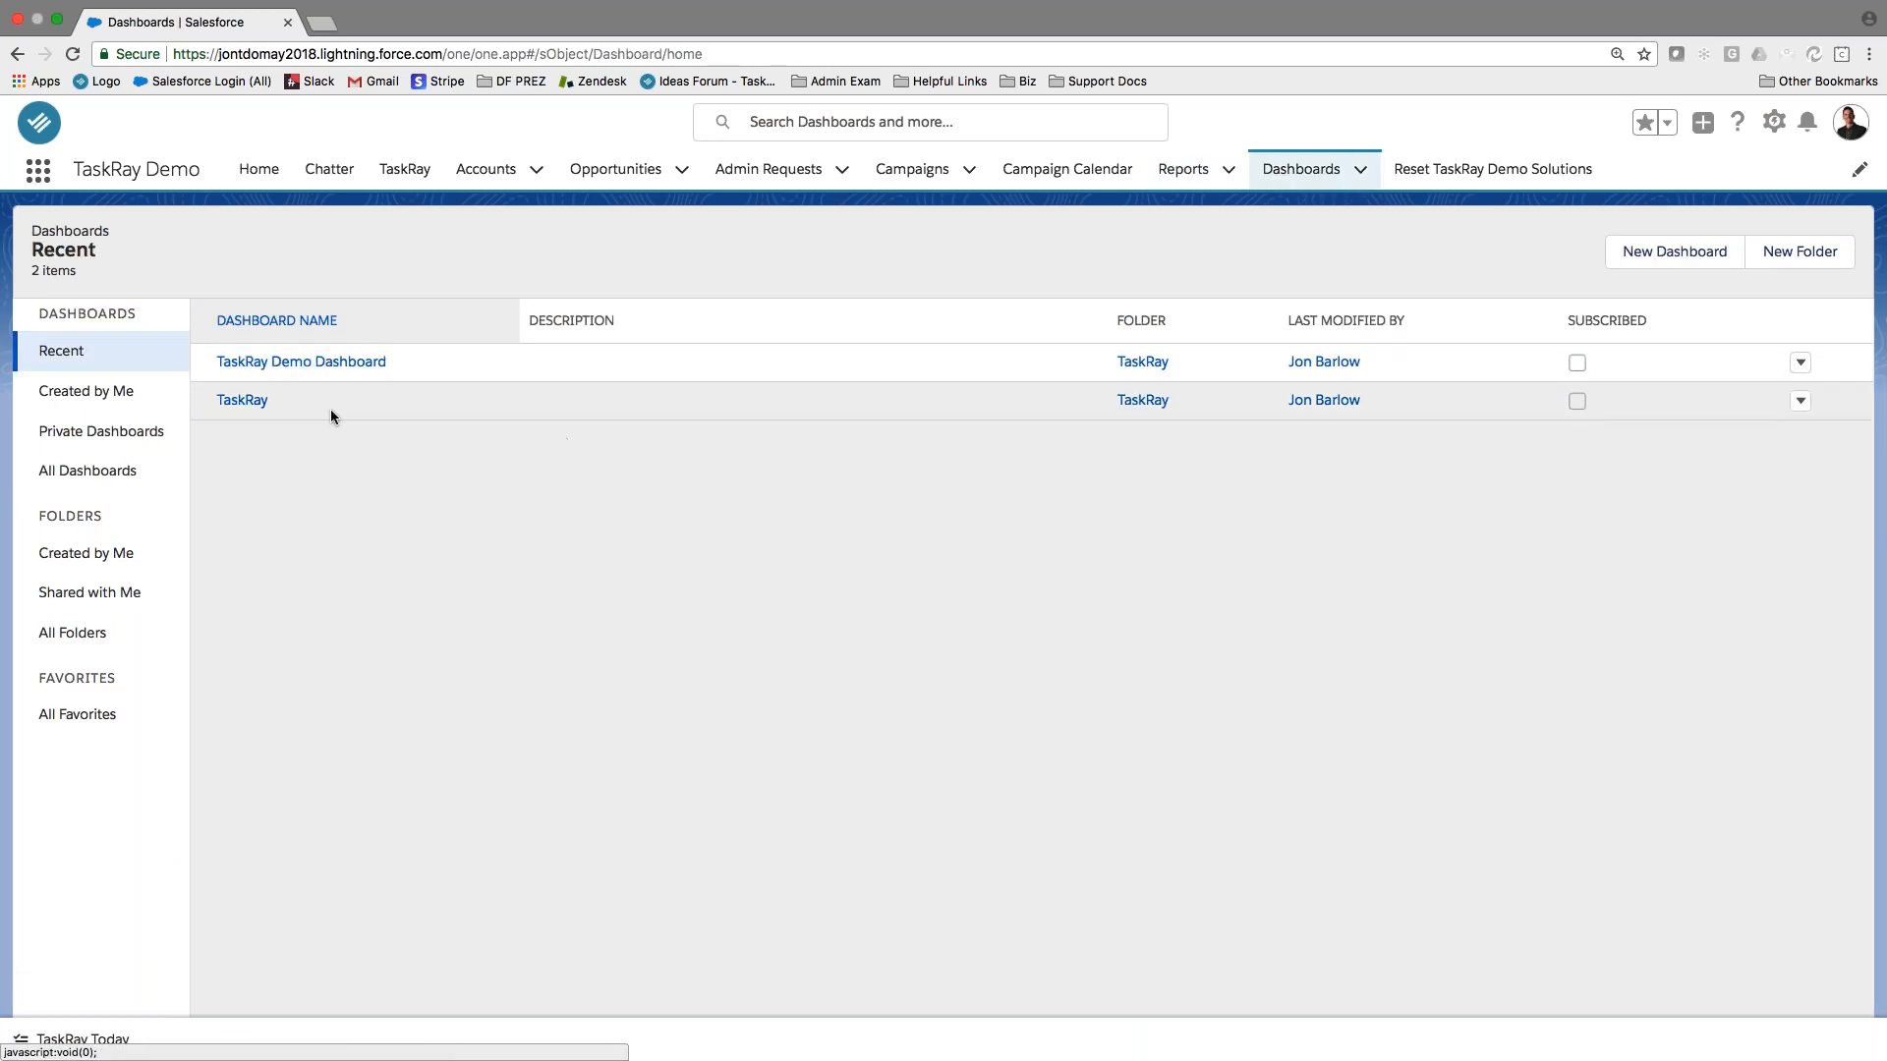
pyautogui.click(292, 364)
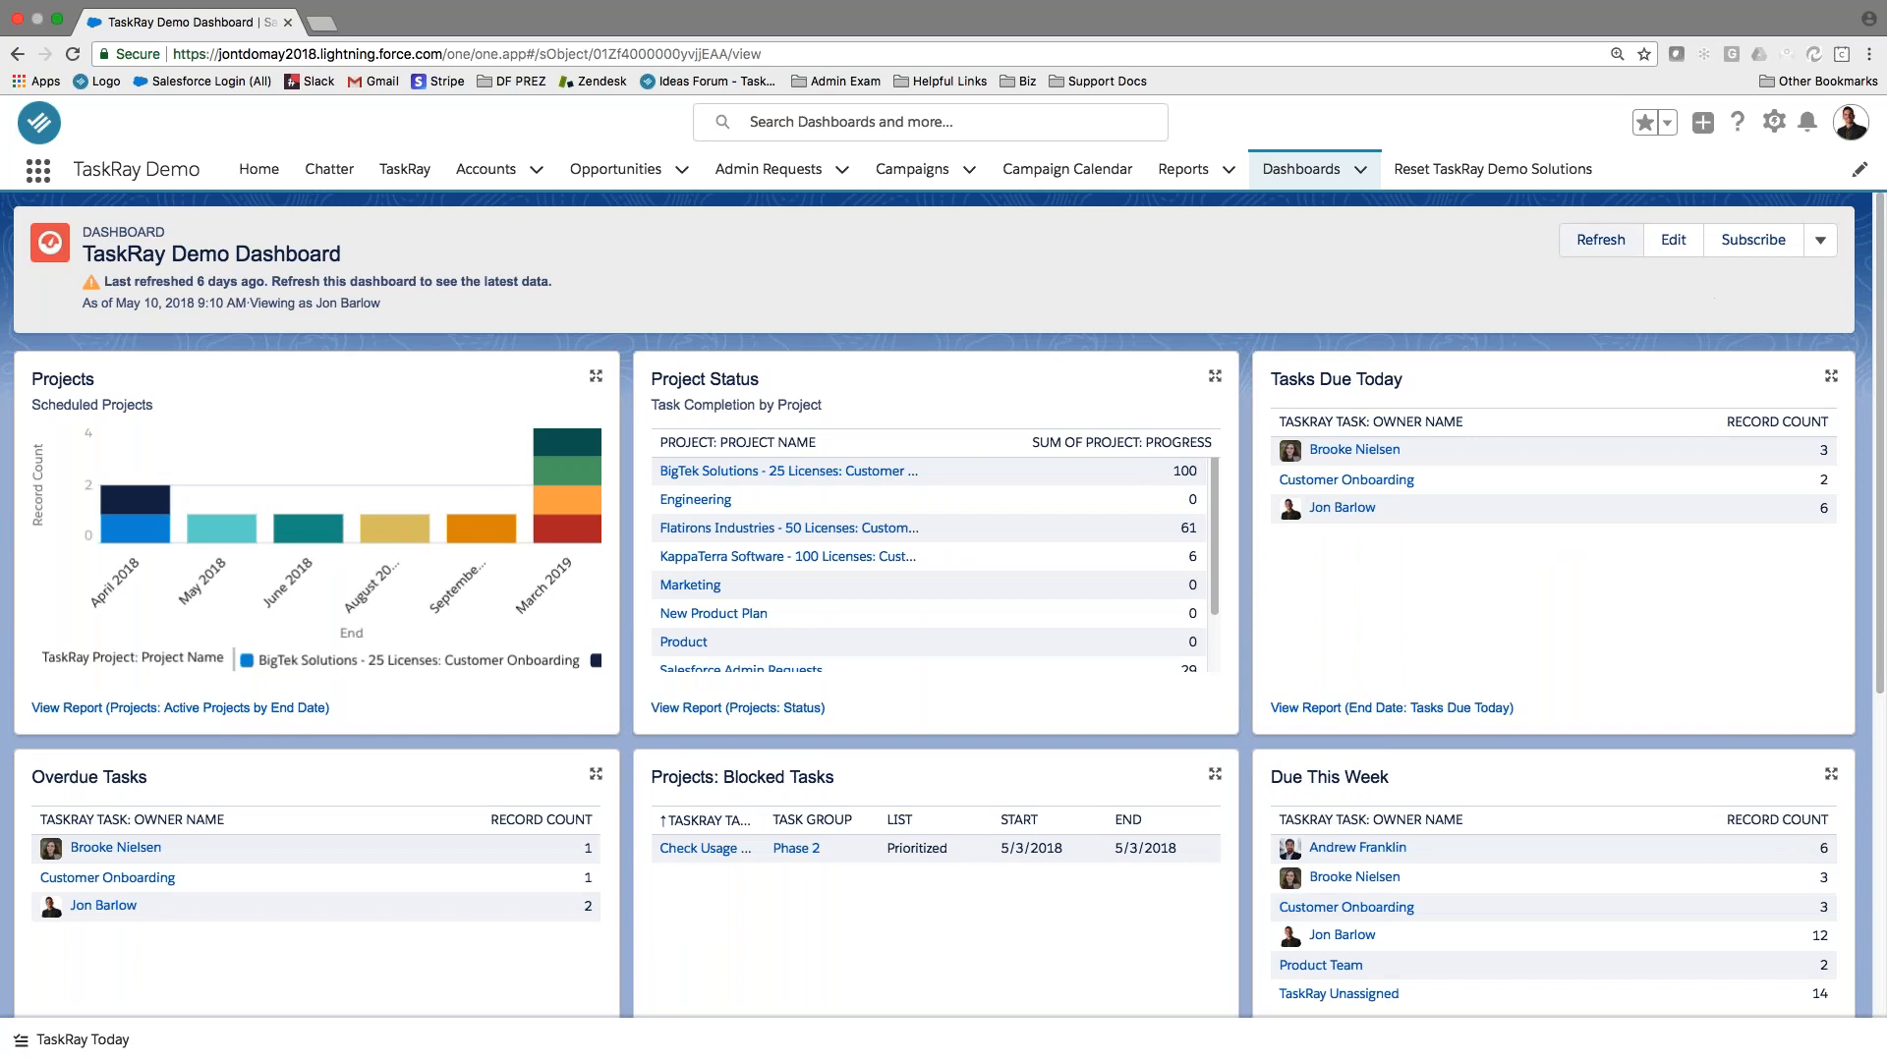
pyautogui.scroll(-3, 1446, 558)
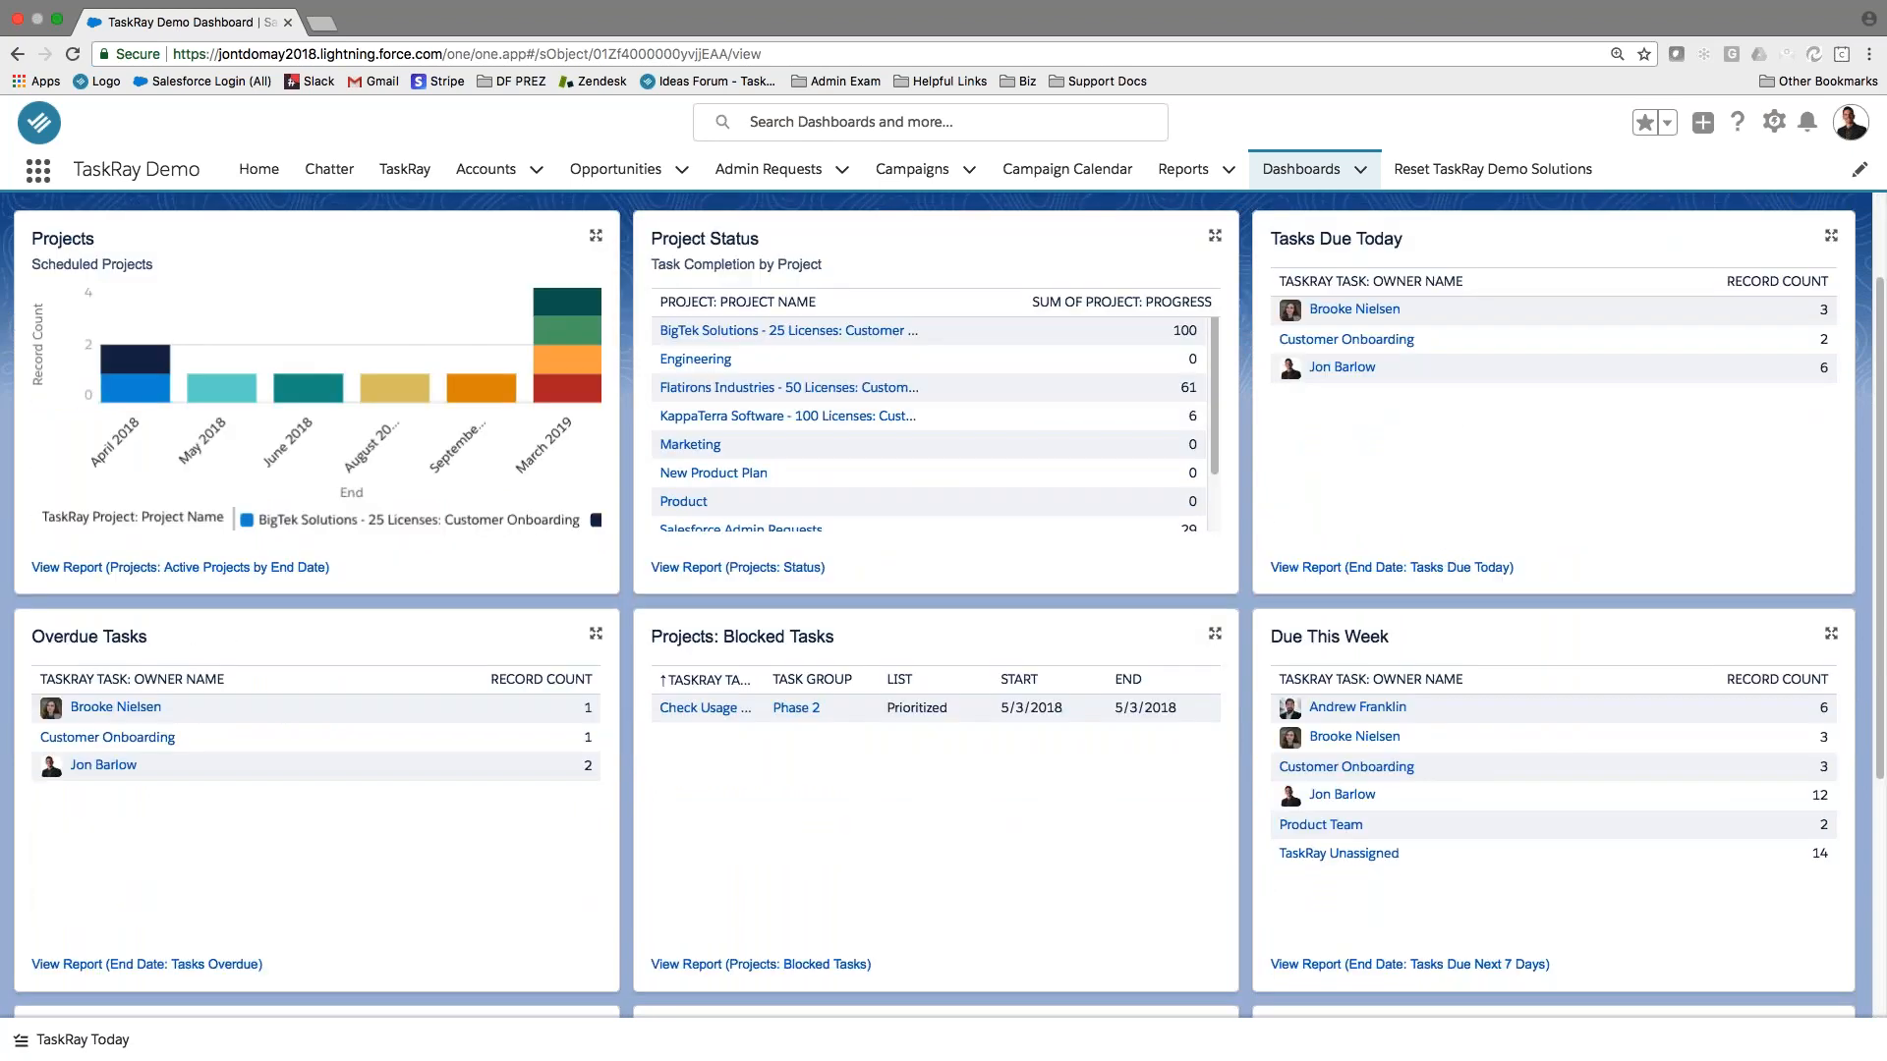
pyautogui.scroll(3, 980, 841)
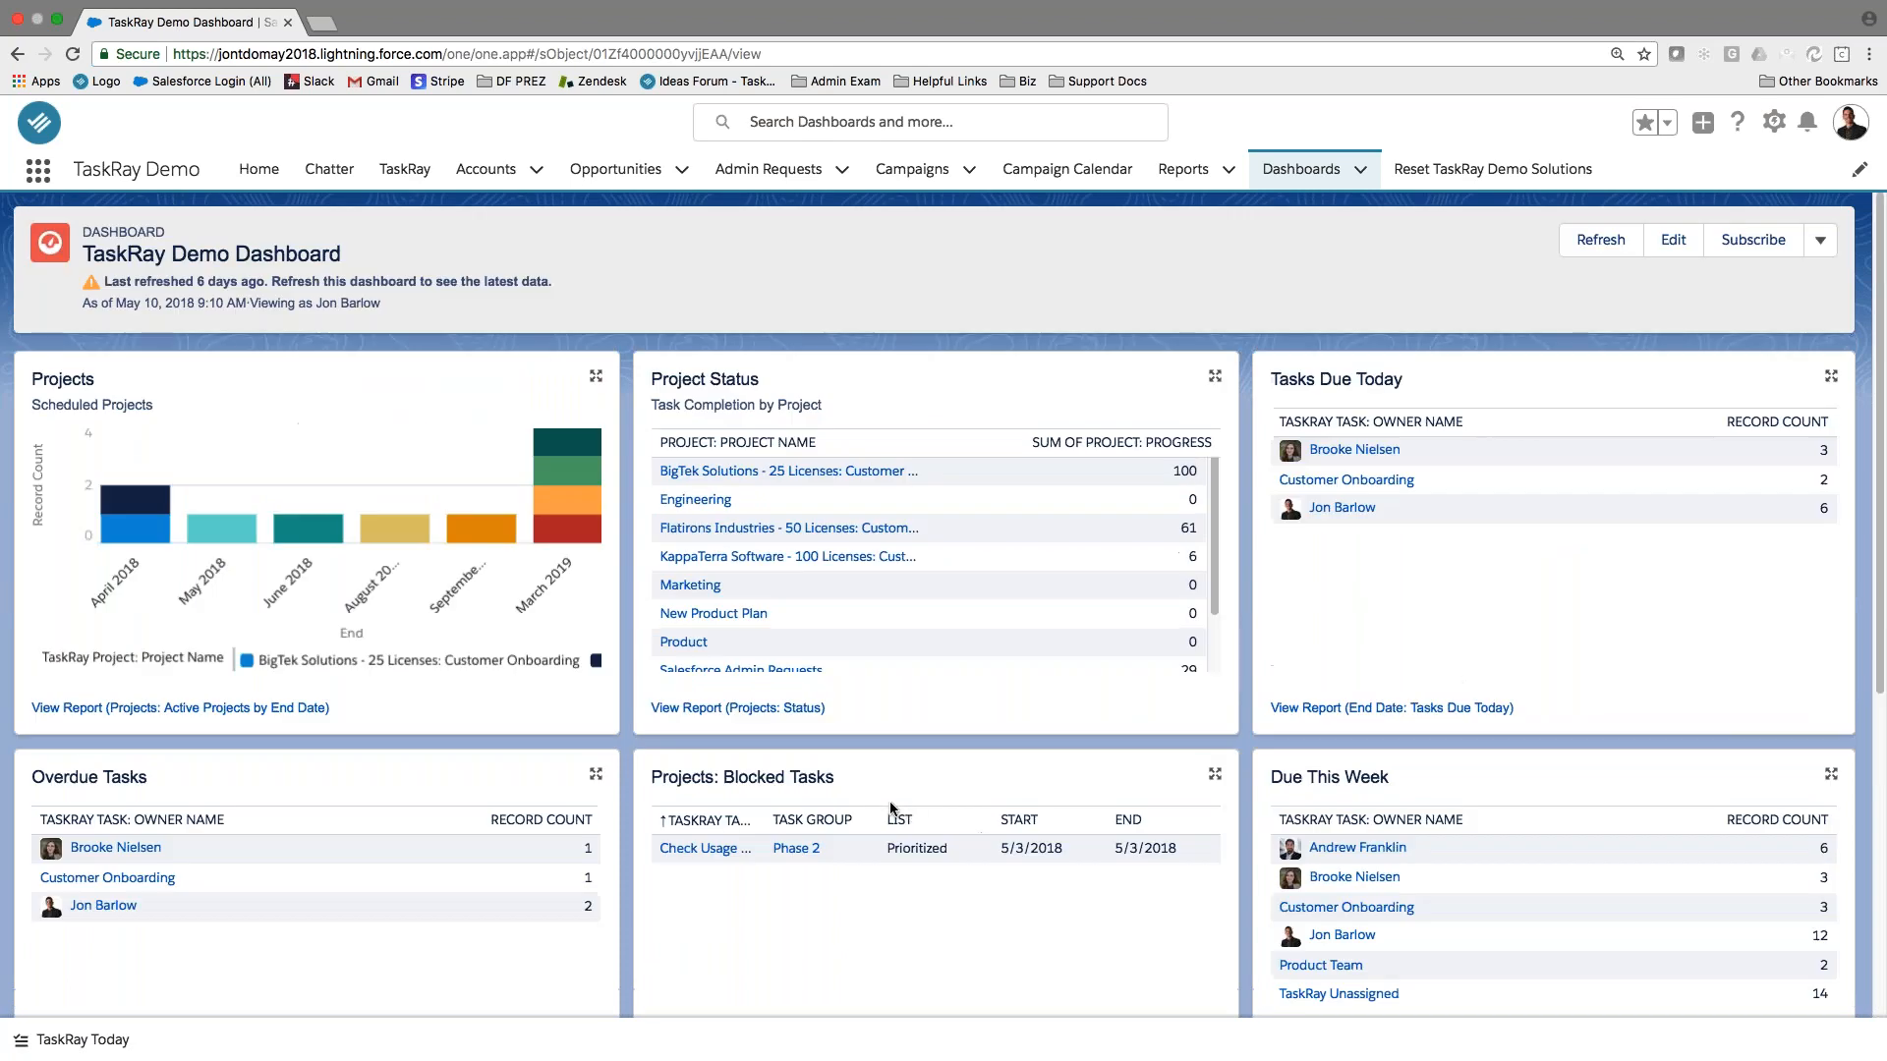
pyautogui.click(405, 169)
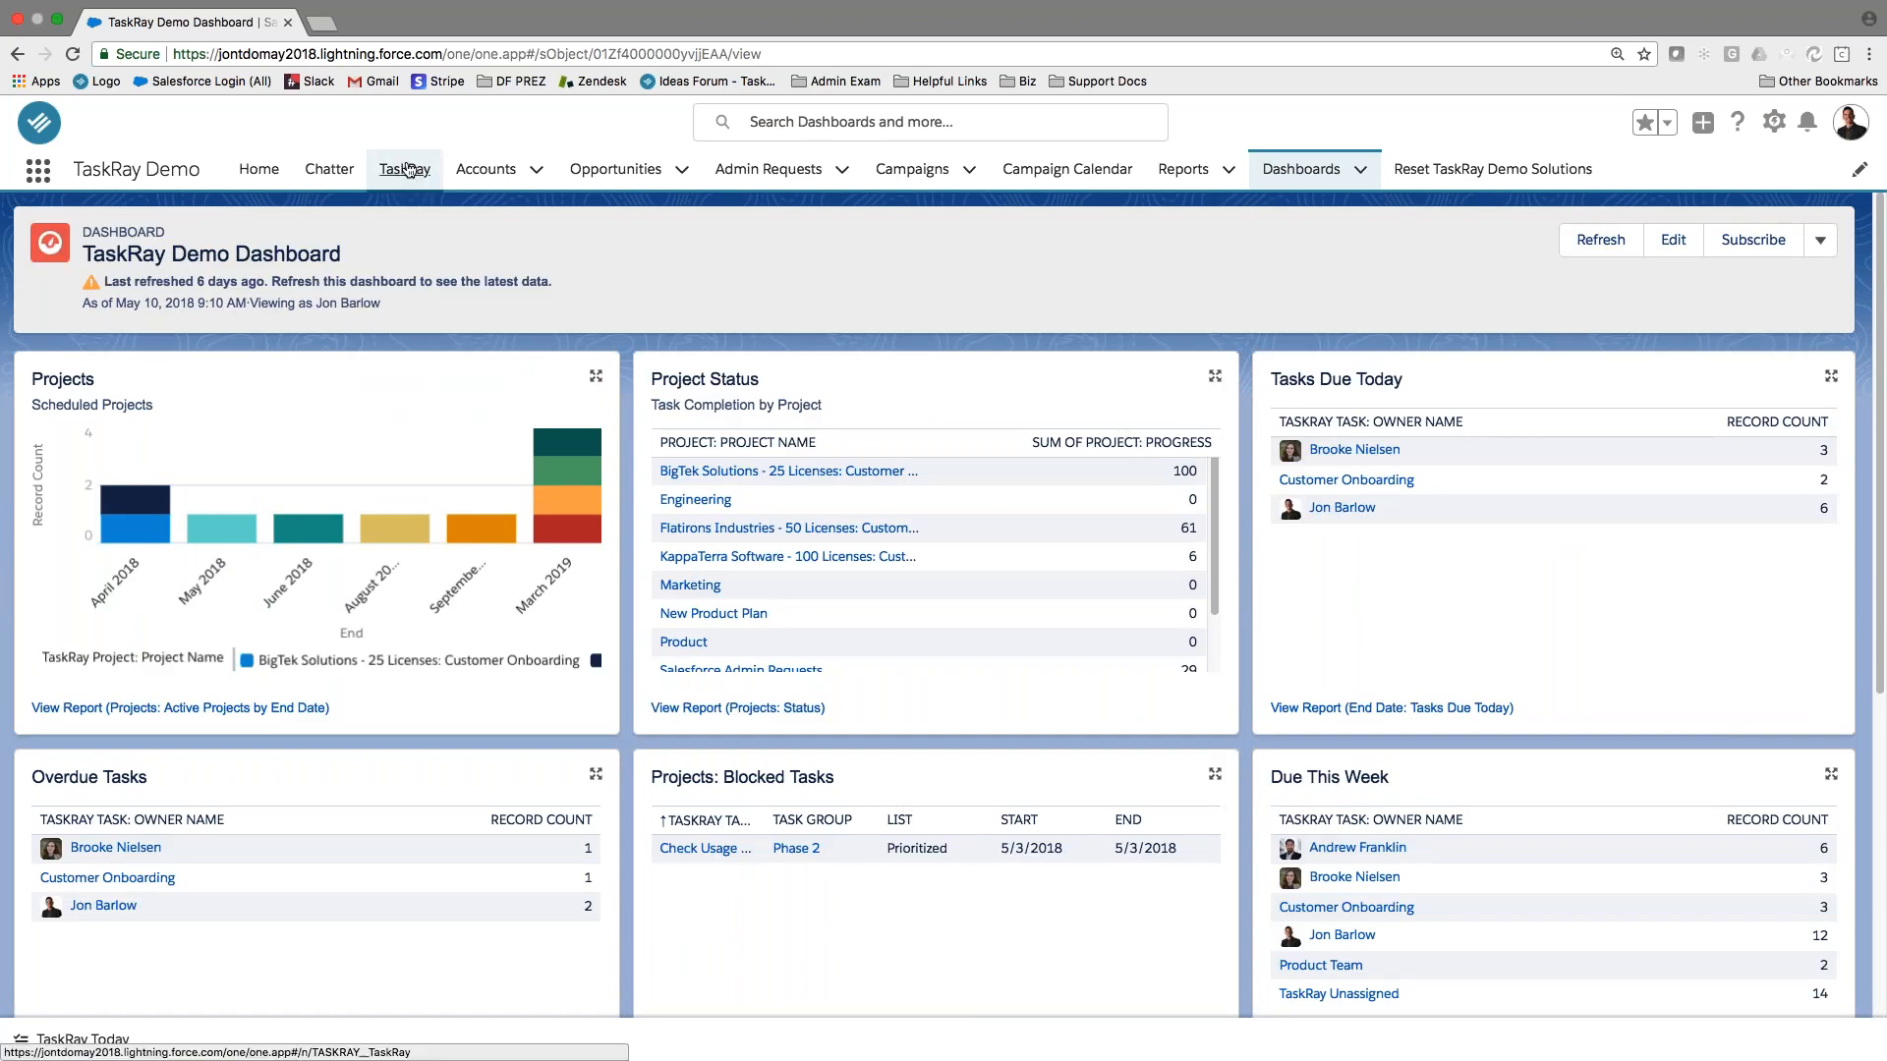